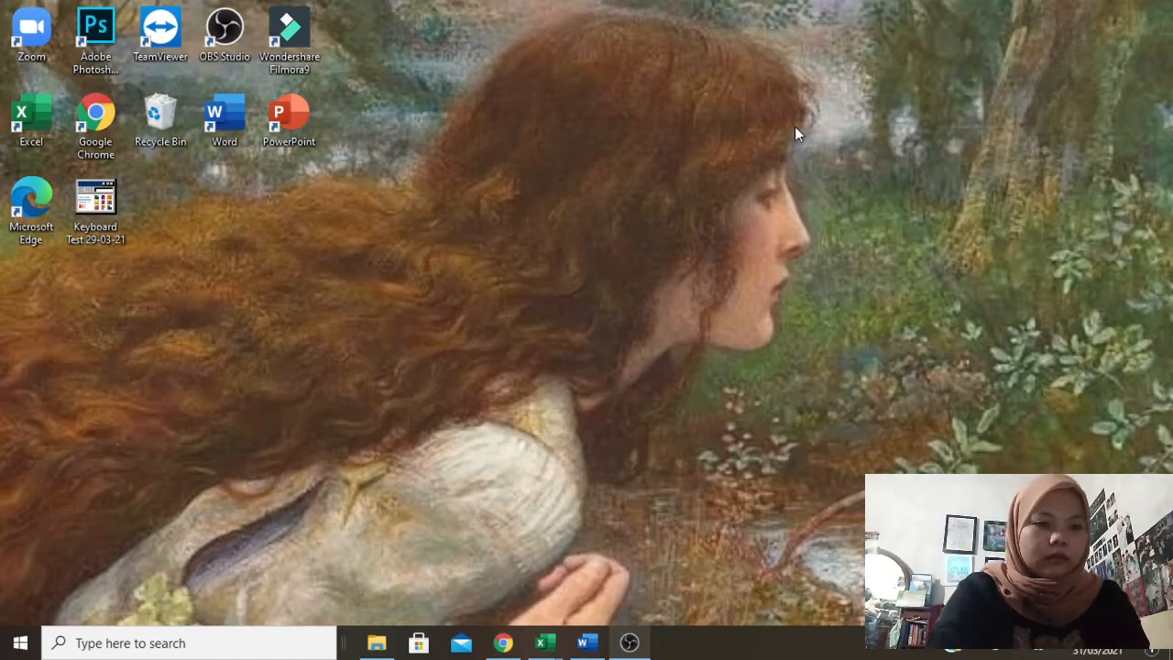
Review the statistics questions in the Word document UTS Pengantar Statistik Sosial, then return to the UTS workbook in Excel.
click(593, 641)
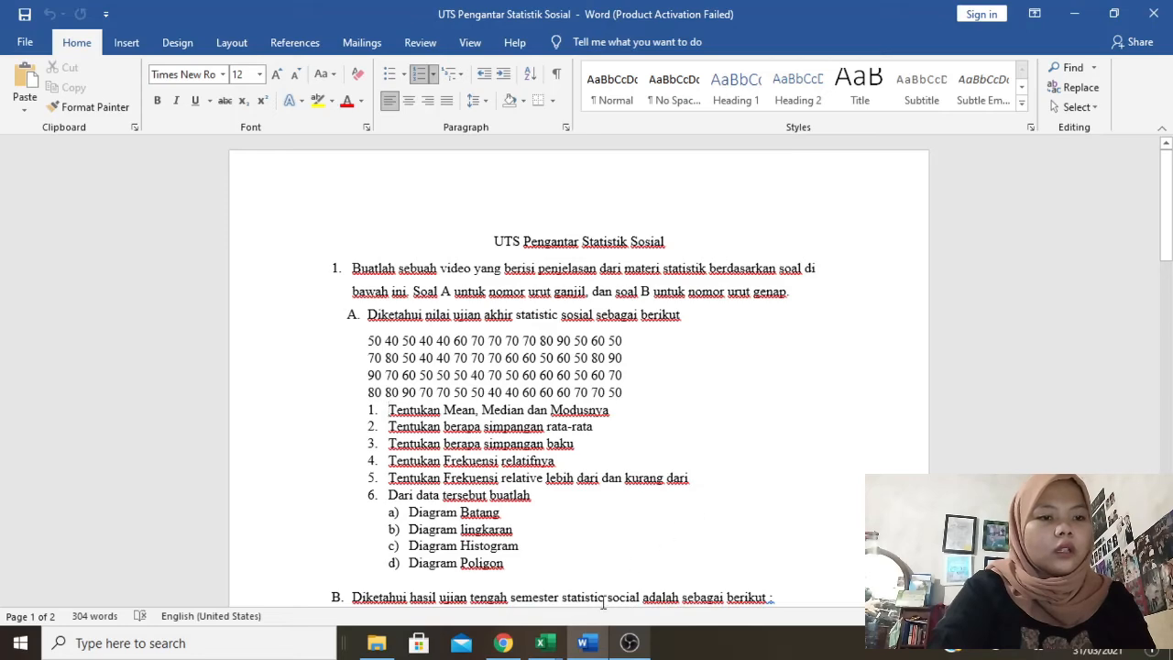
mouse_move(541, 643)
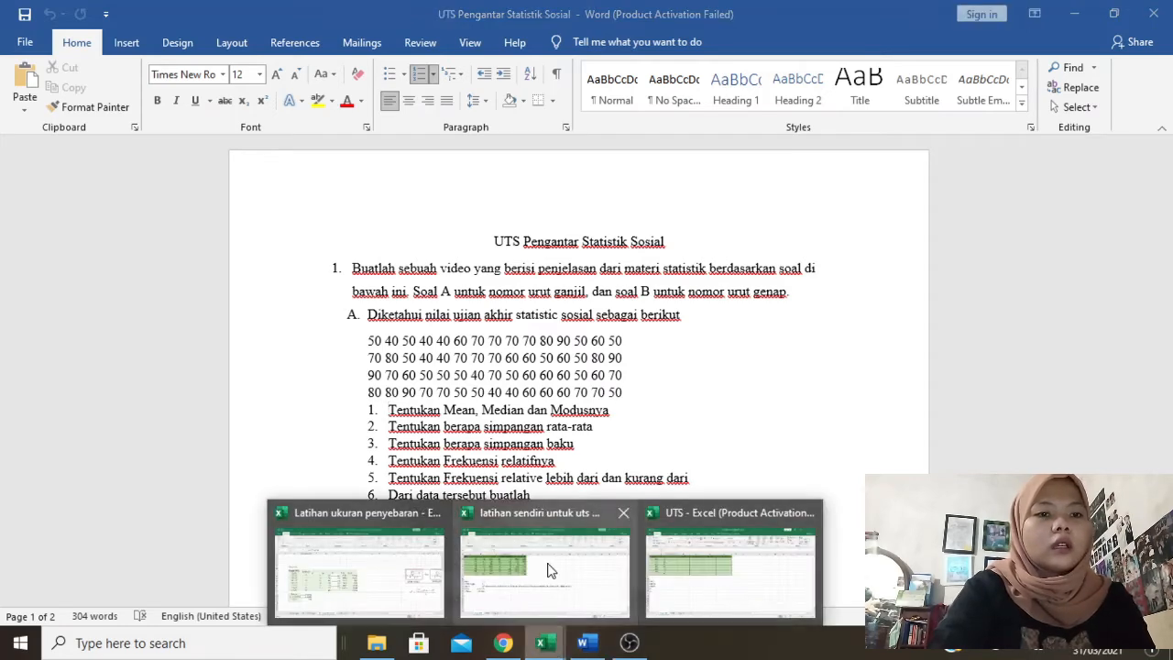
mouse_move(707, 589)
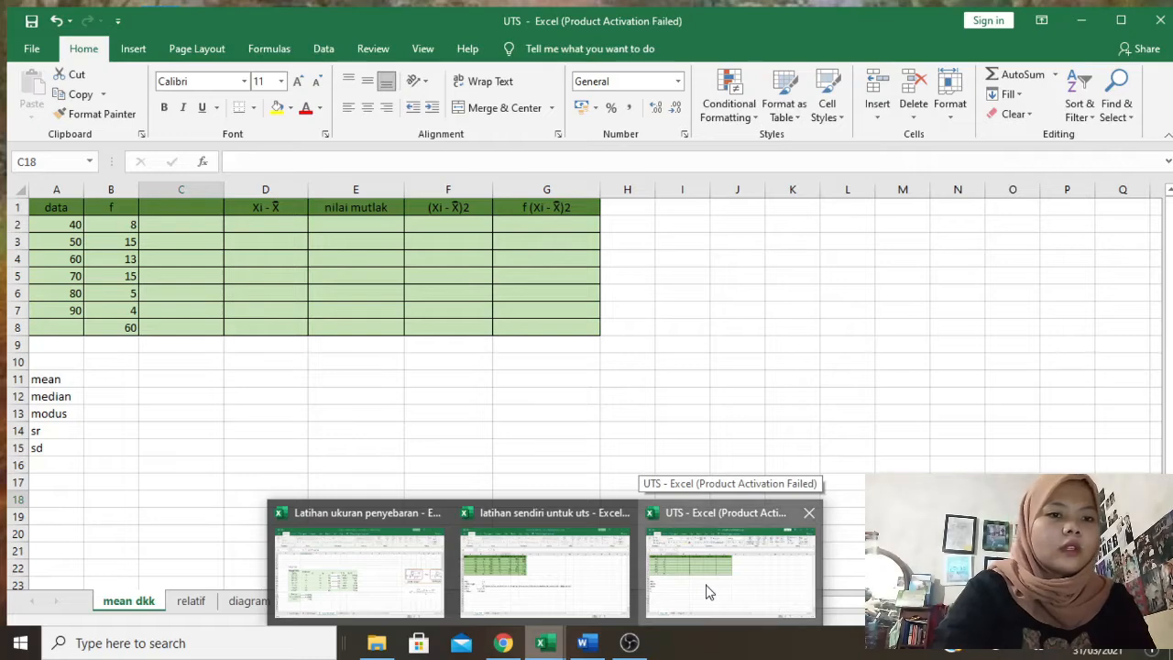
click(707, 589)
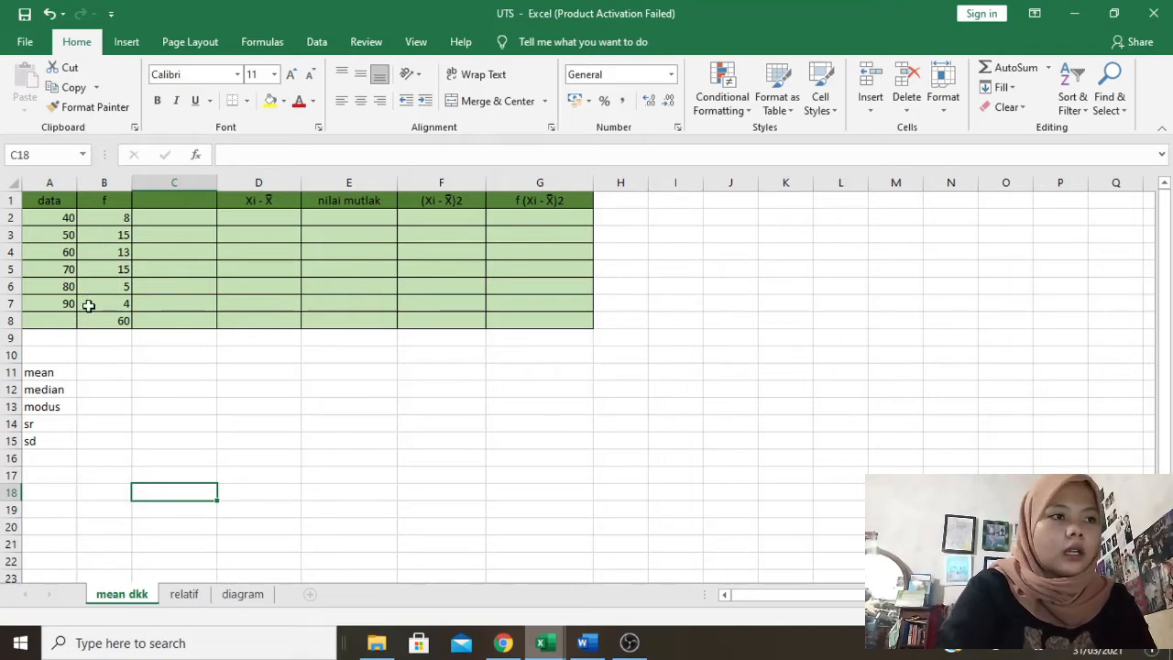
click(601, 641)
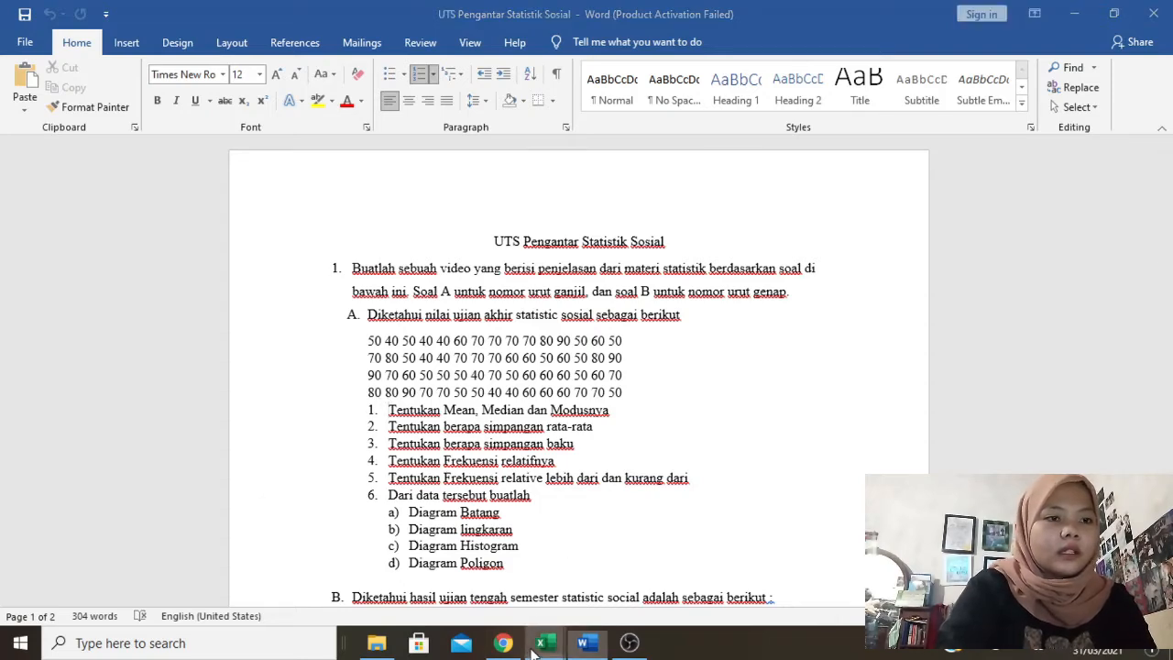
mouse_move(524, 635)
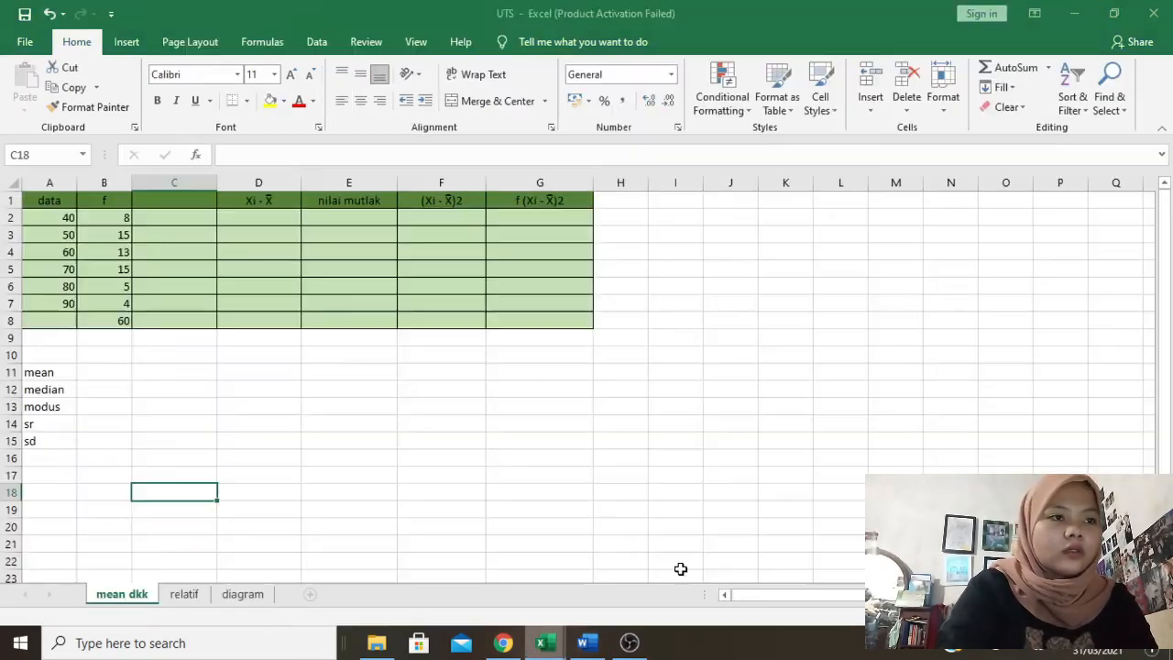
click(681, 568)
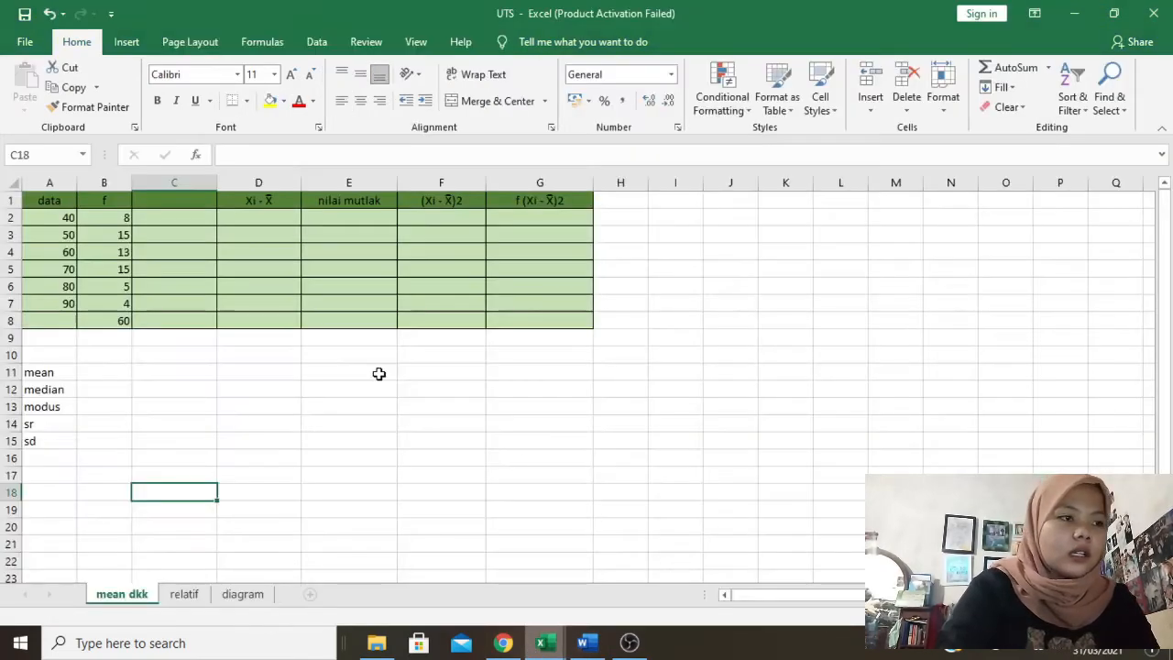
Multiply data by frequency with =A2*B2 in cell C2 and fill the formula down through C7.
click(106, 372)
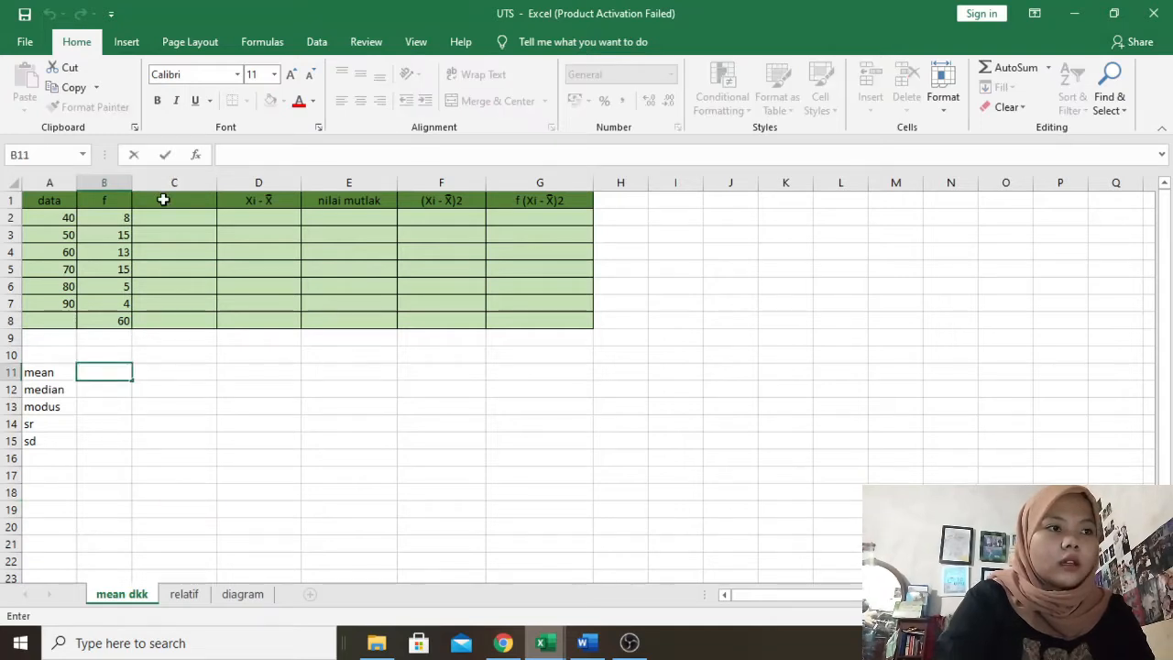
click(162, 222)
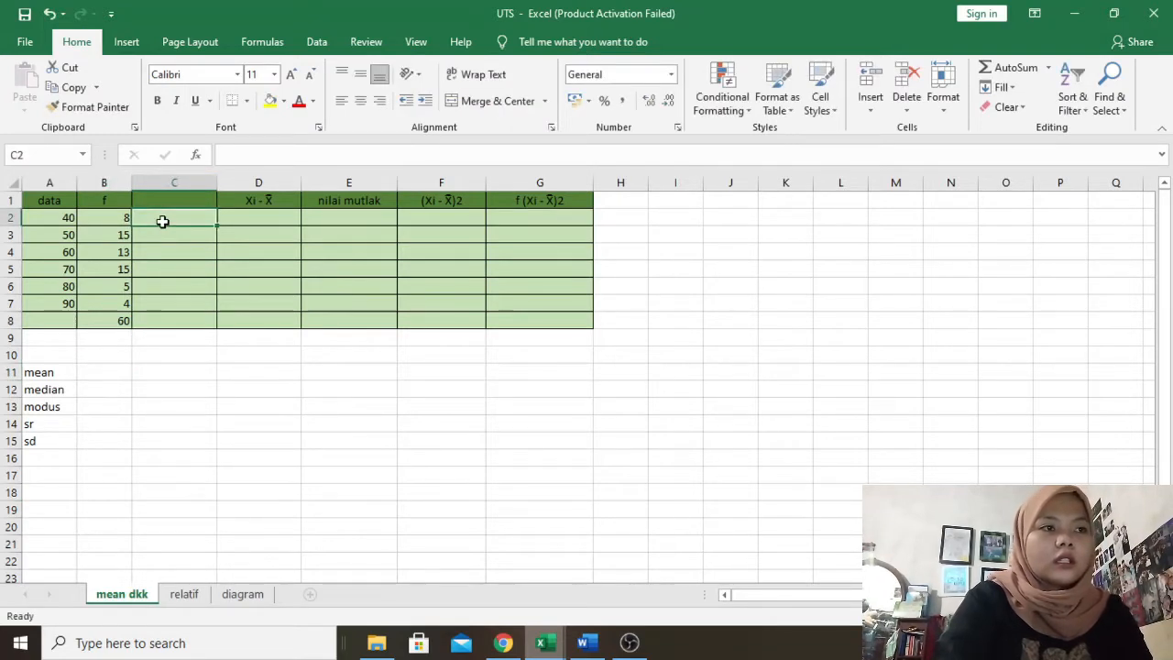
double_click(164, 220)
text(=)
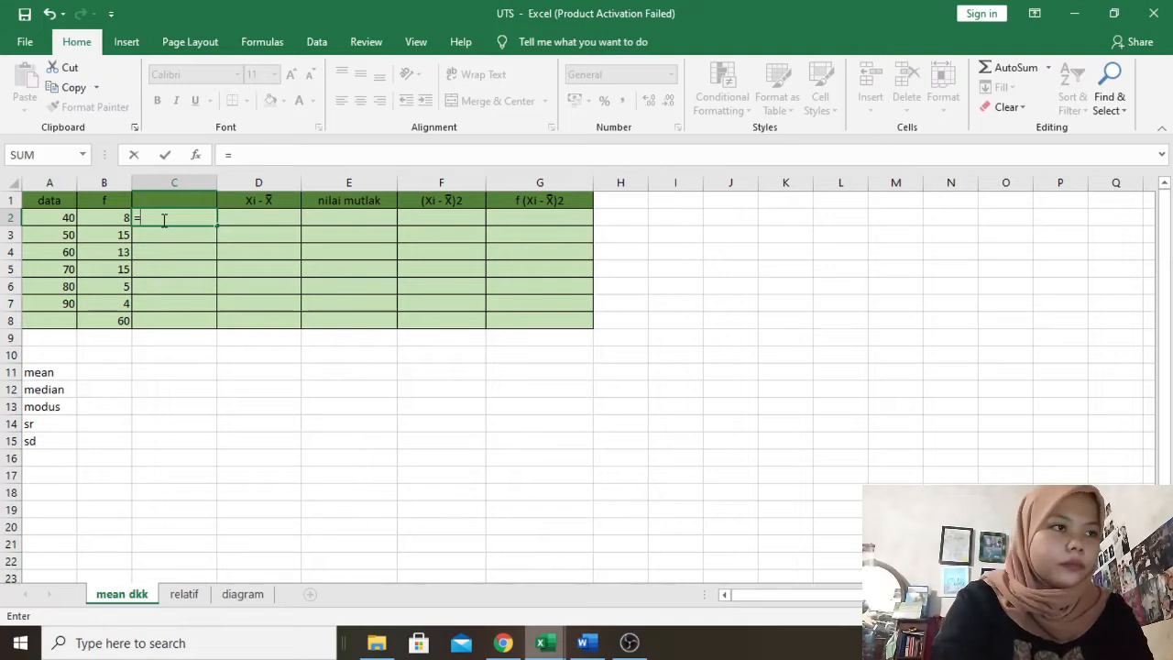
click(70, 220)
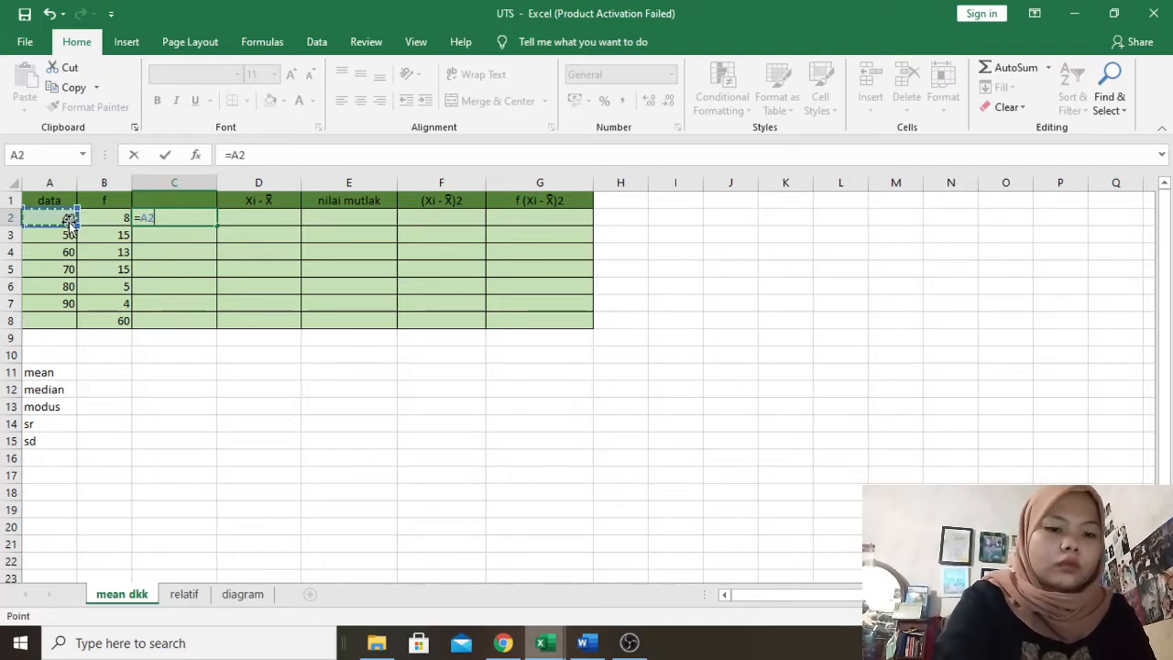
text(*)
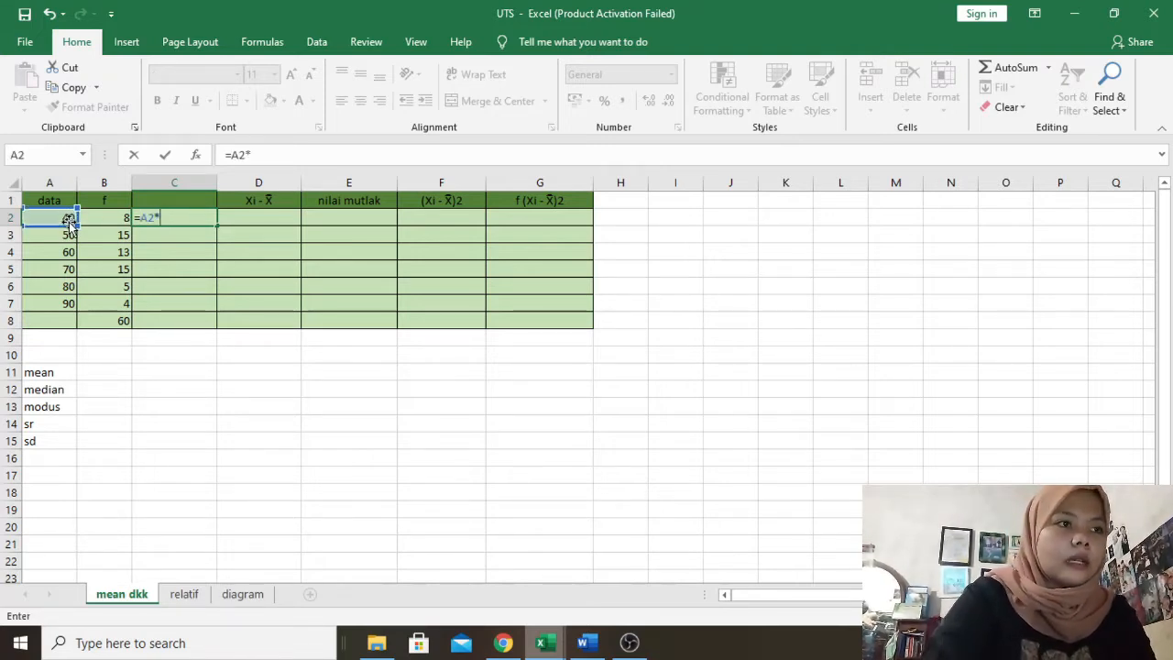
click(107, 217)
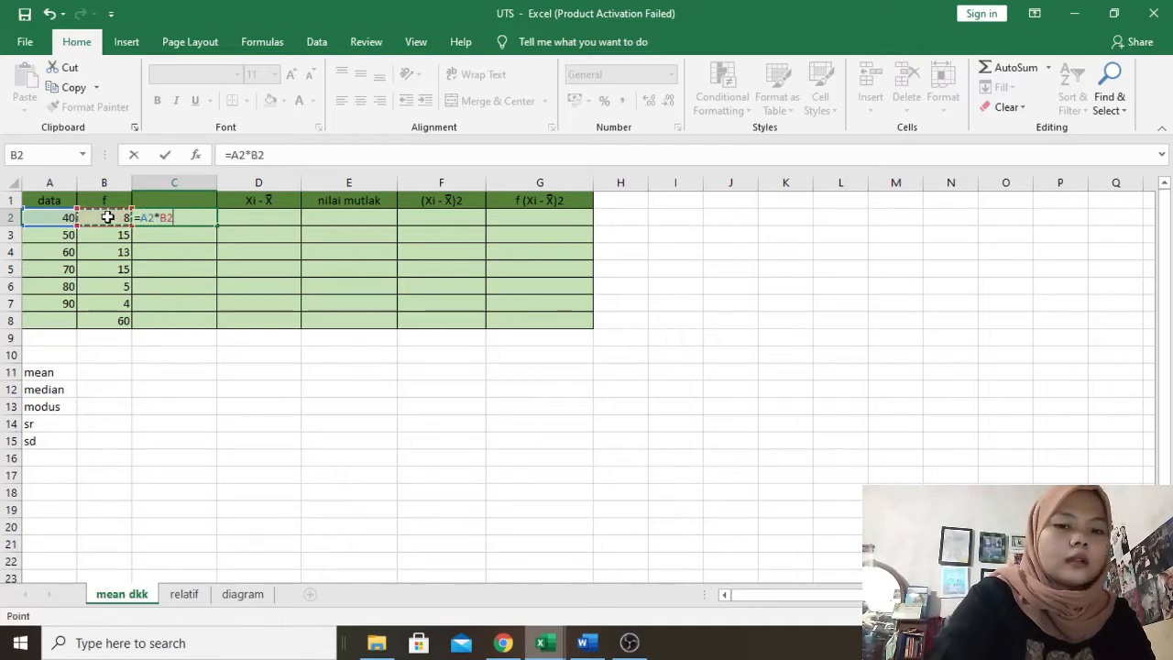
key(Return)
click(166, 218)
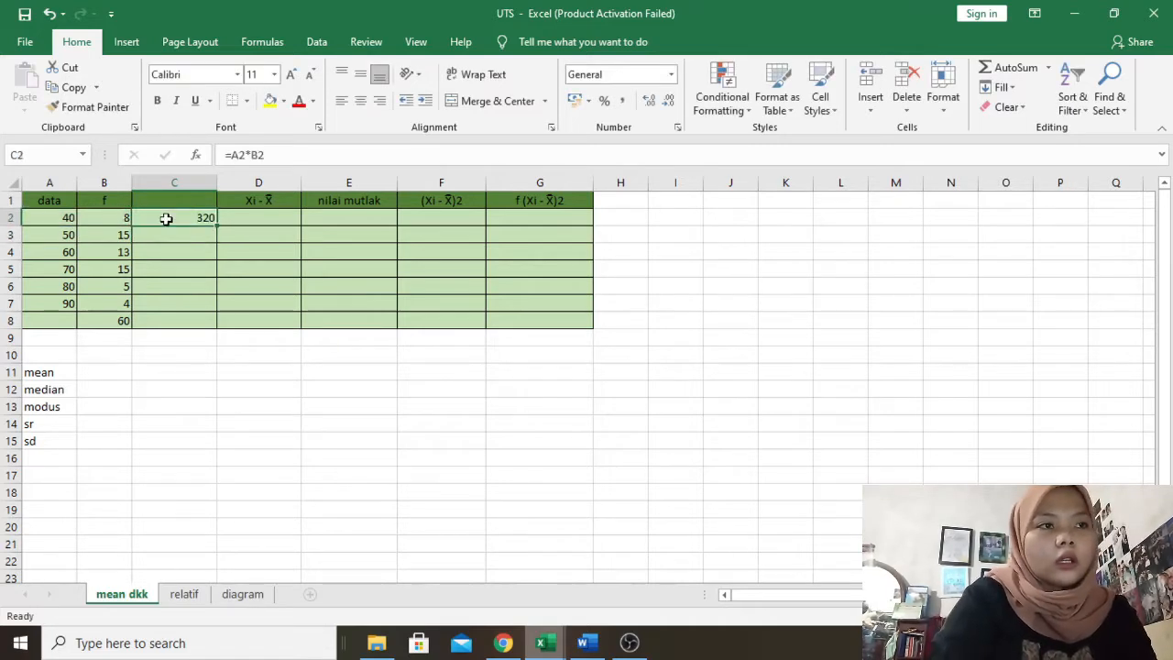
drag(216, 226, 215, 305)
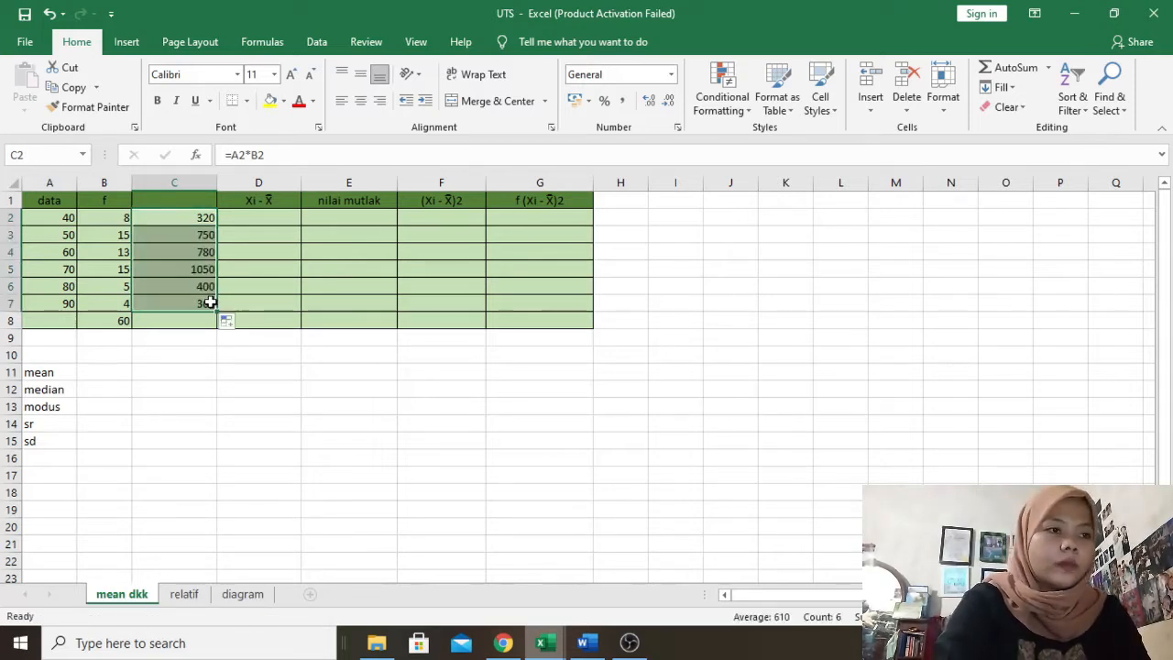
Total the products in cell C8 by summing the range C2:C7.
click(174, 321)
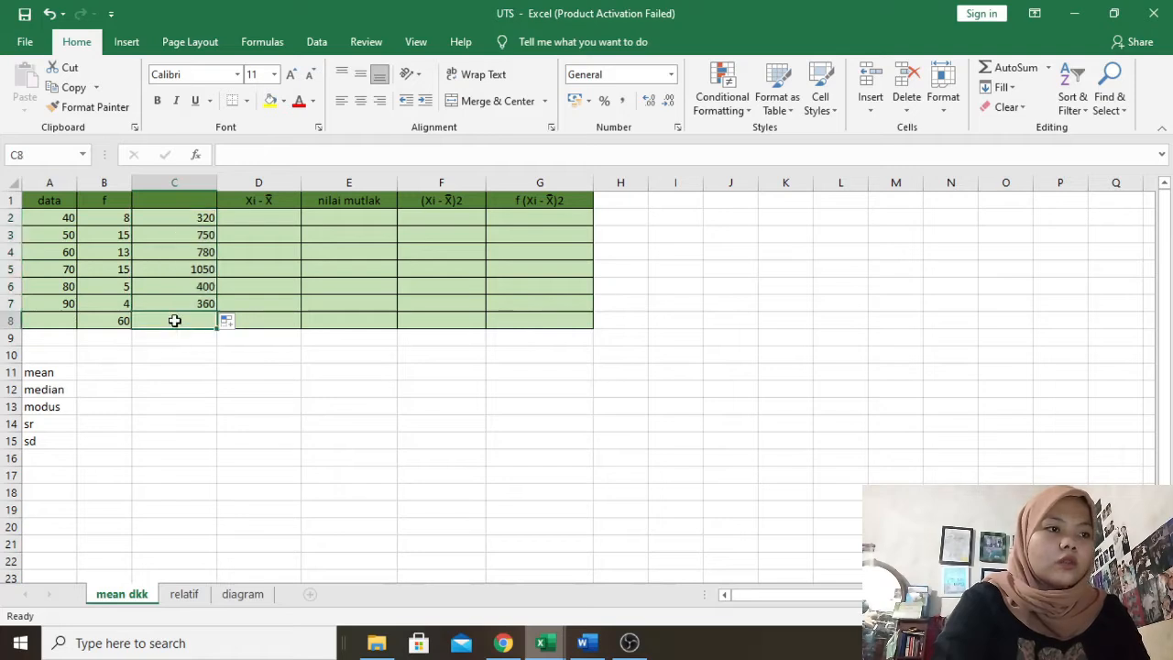
double_click(175, 321)
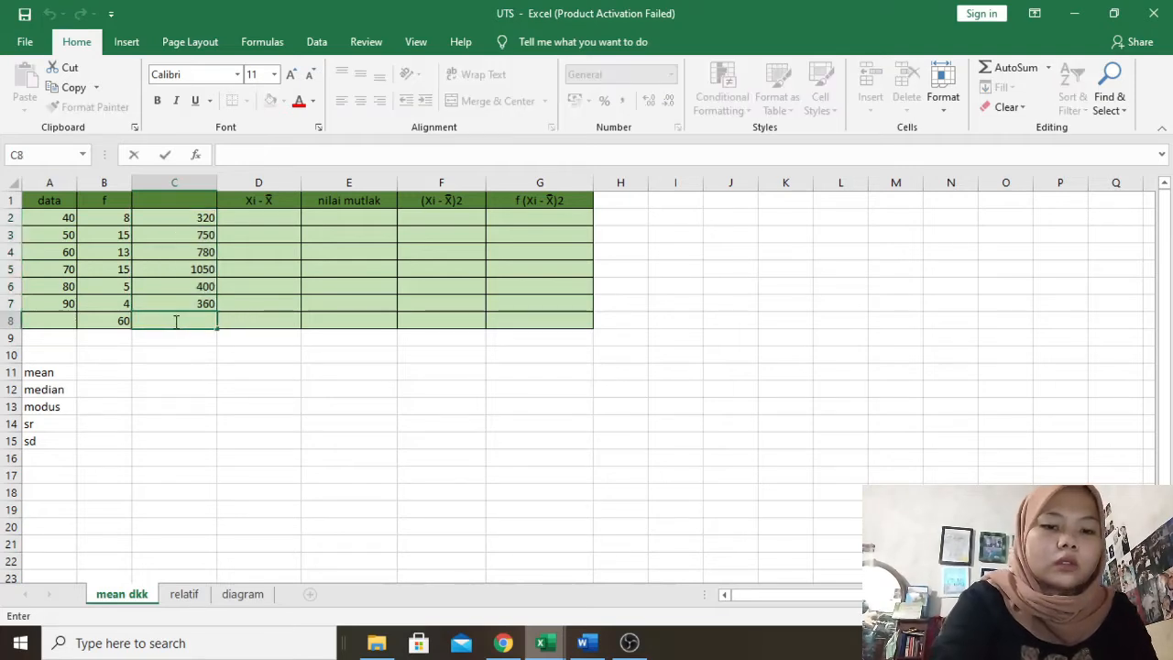
text(=)
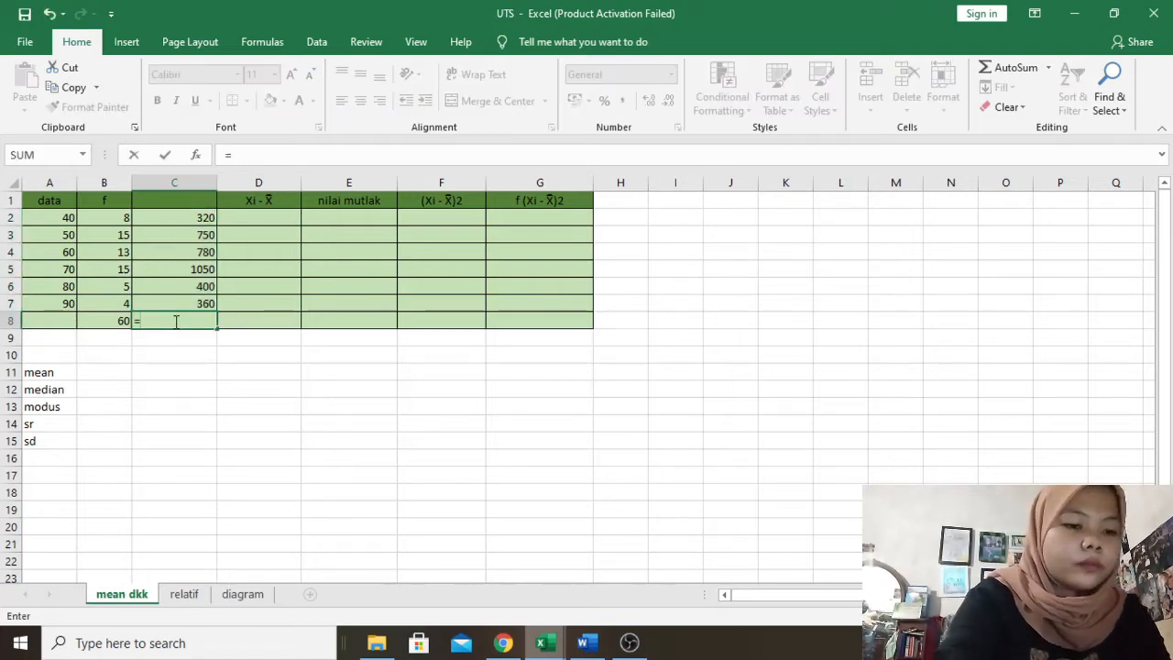
text(sum)
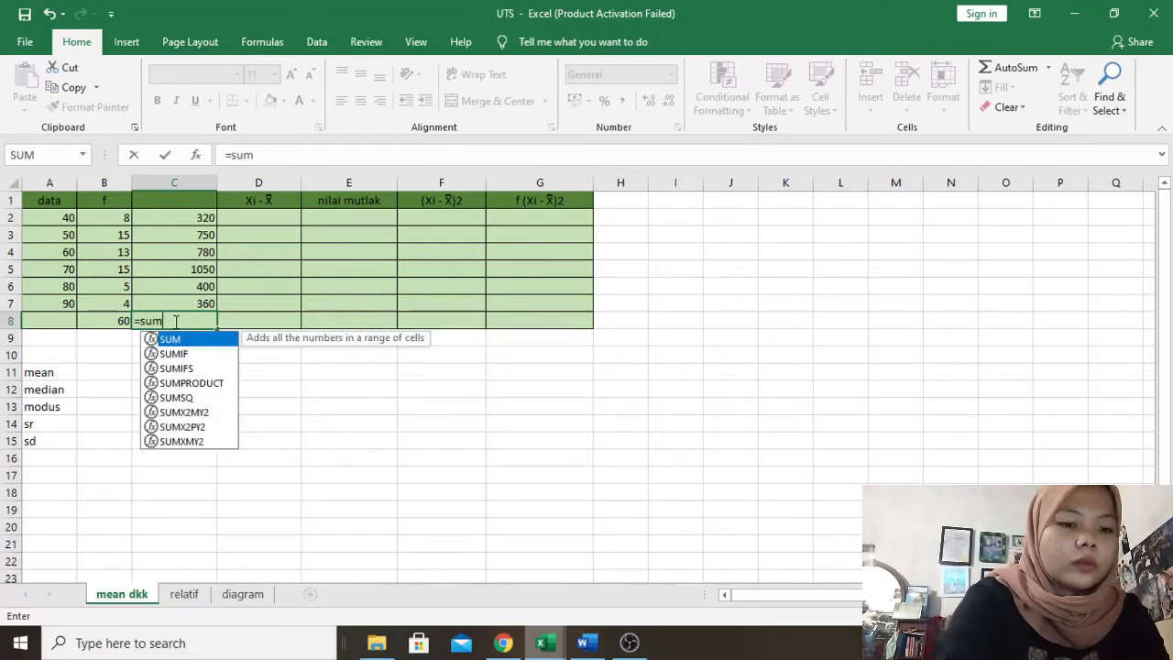
text(()
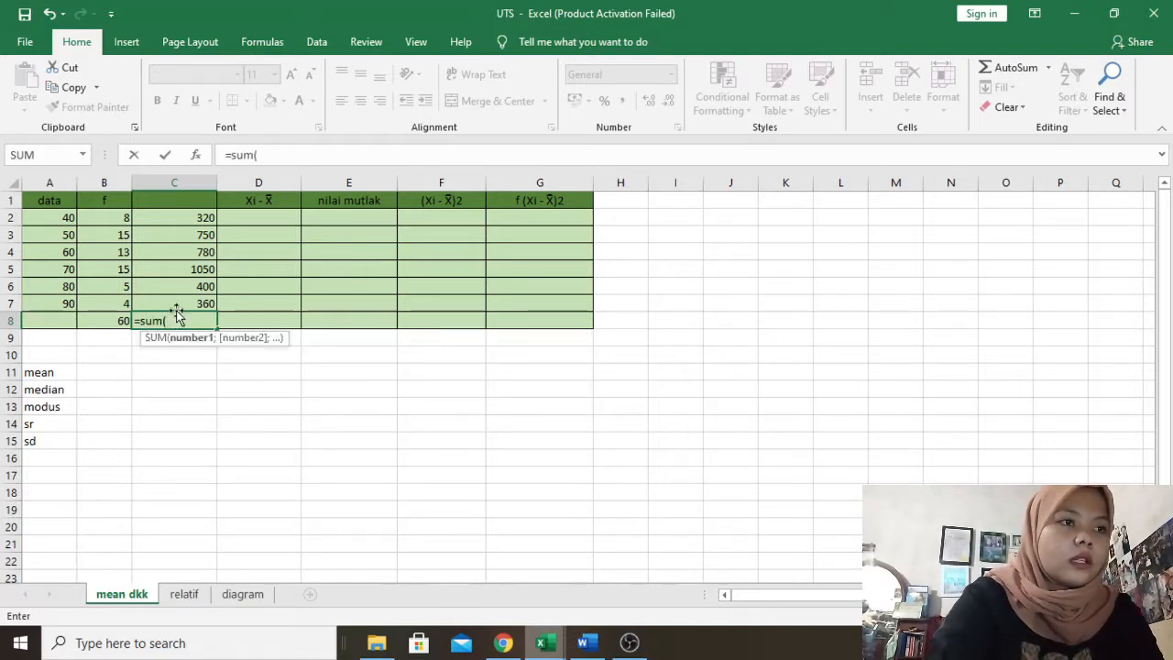
click(184, 217)
drag(213, 220, 216, 310)
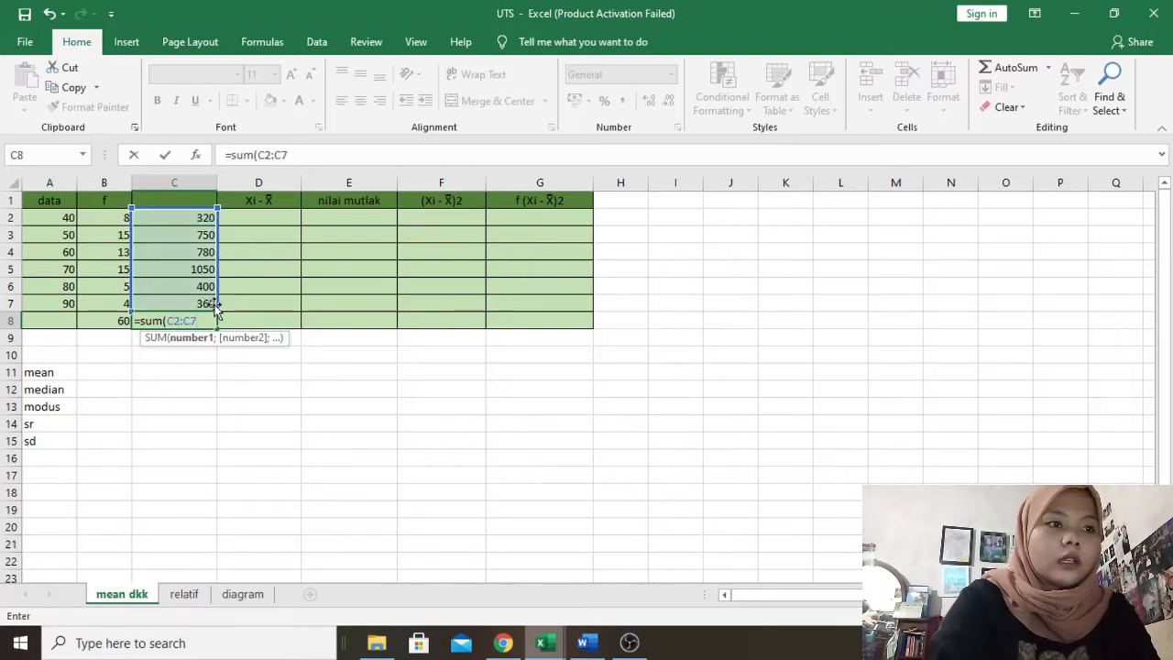
key(Return)
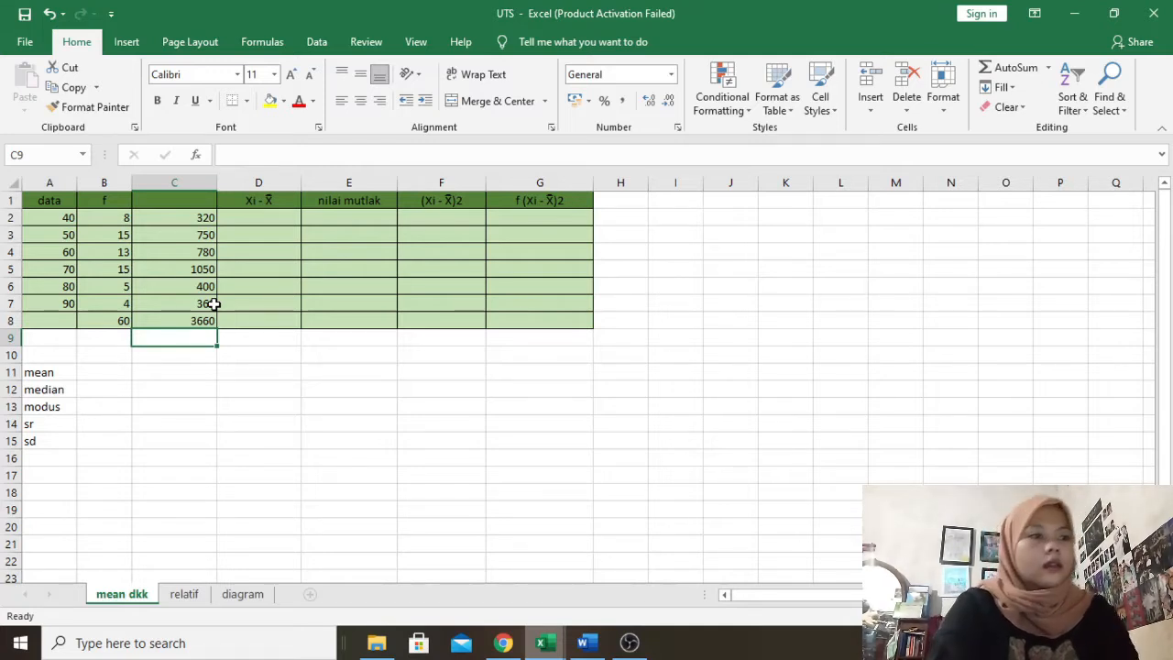
Calculate the mean in cell B11 with the formula =C8/B8.
double_click(107, 372)
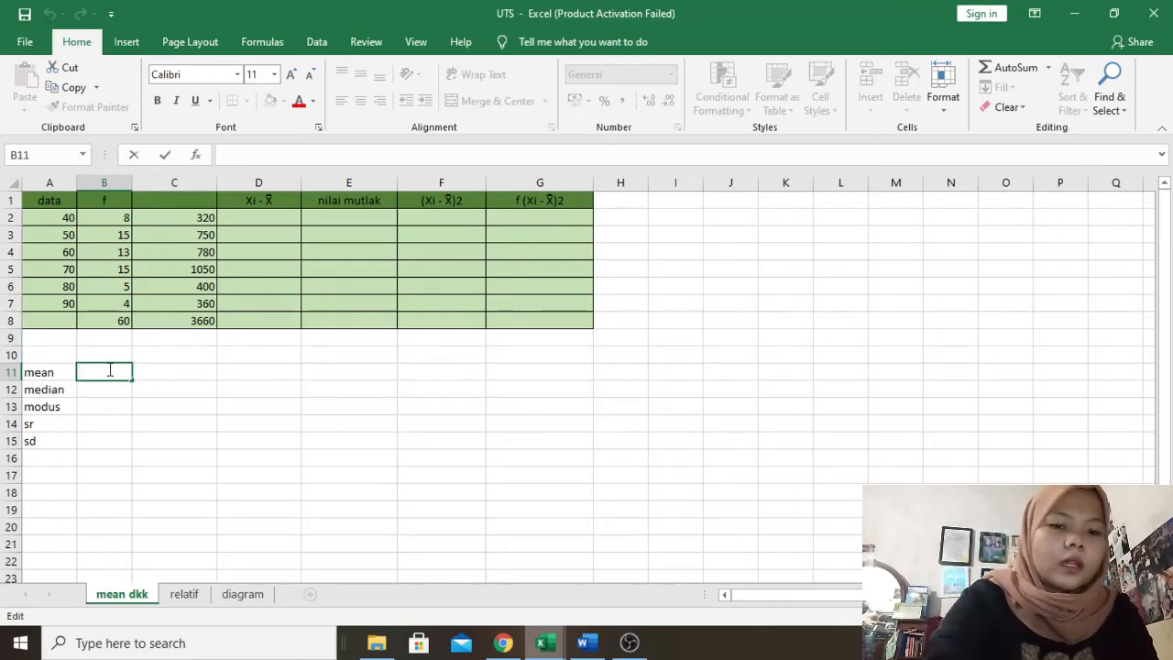
text(+)
key(BackSpace)
text(=)
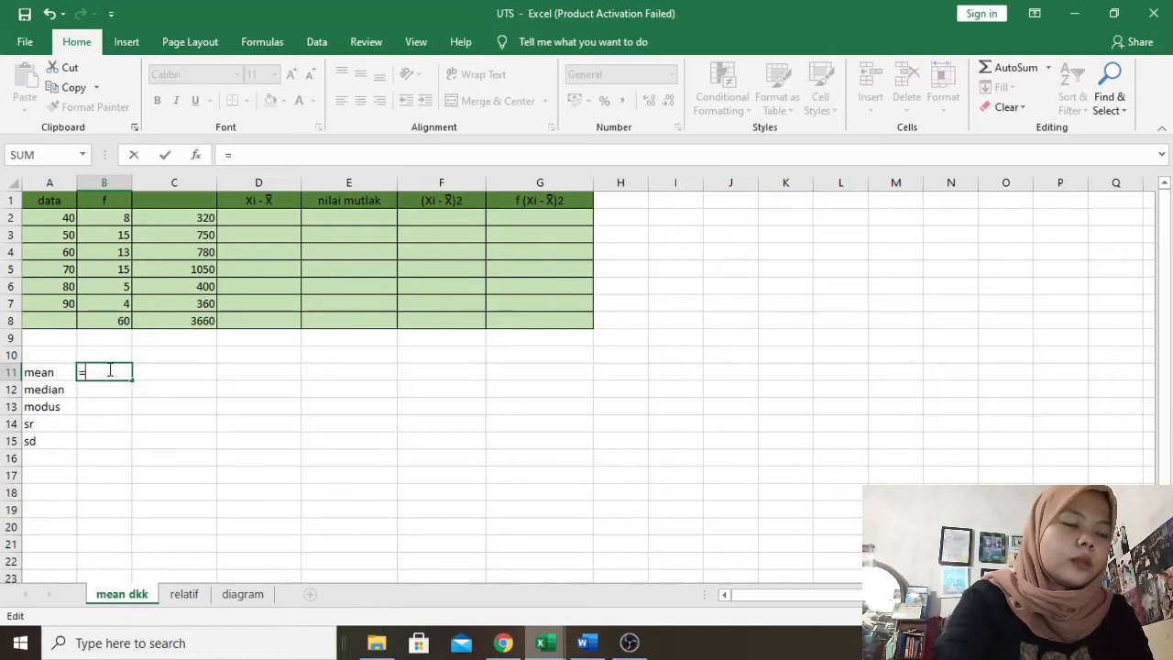
click(184, 321)
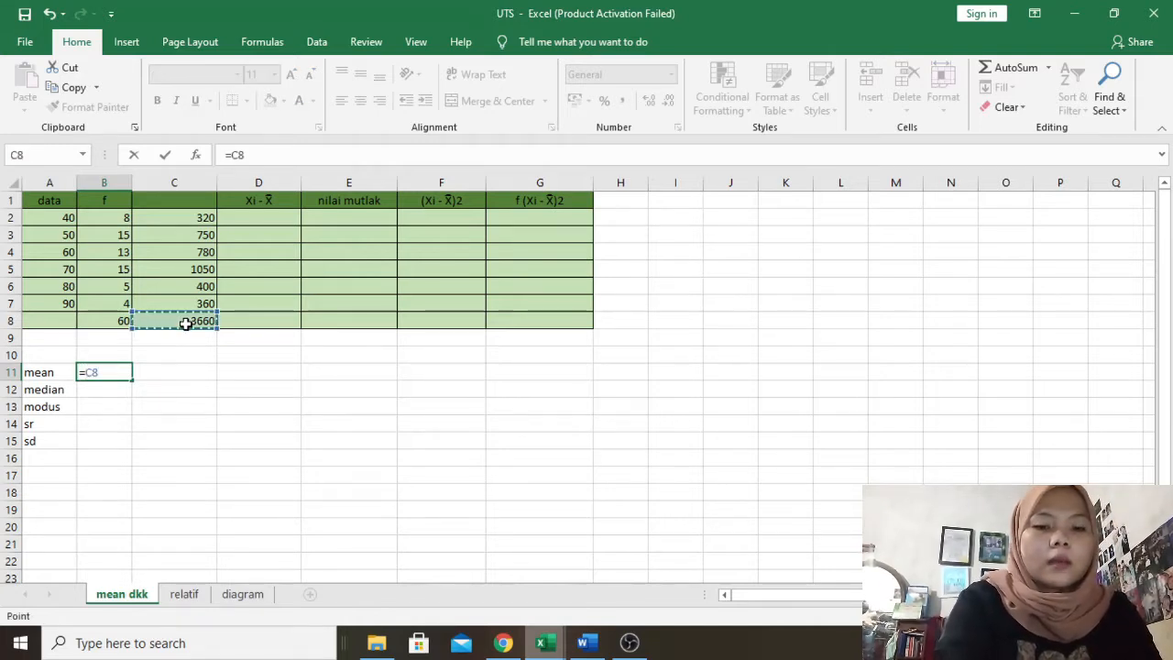
text(/)
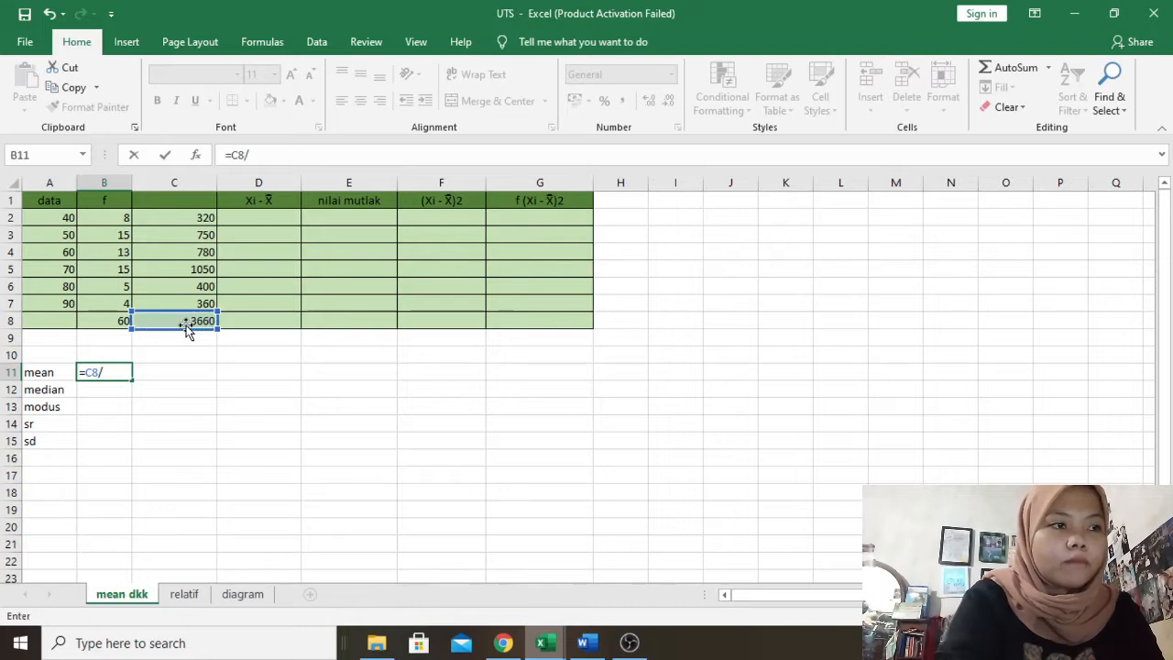
click(109, 320)
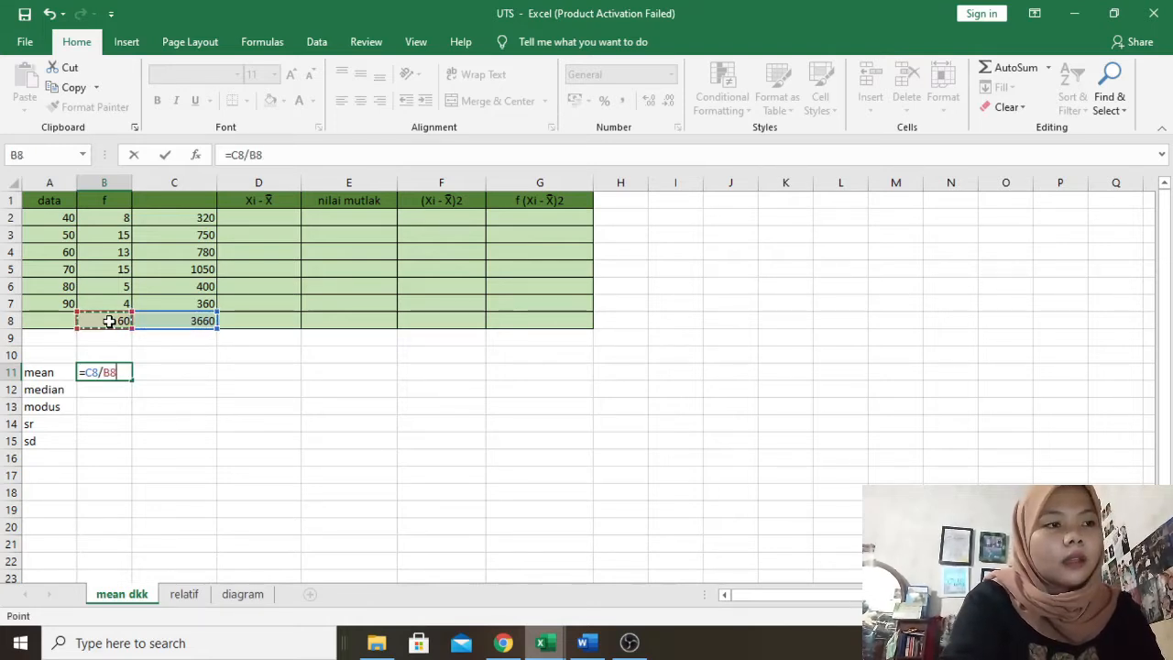
key(Return)
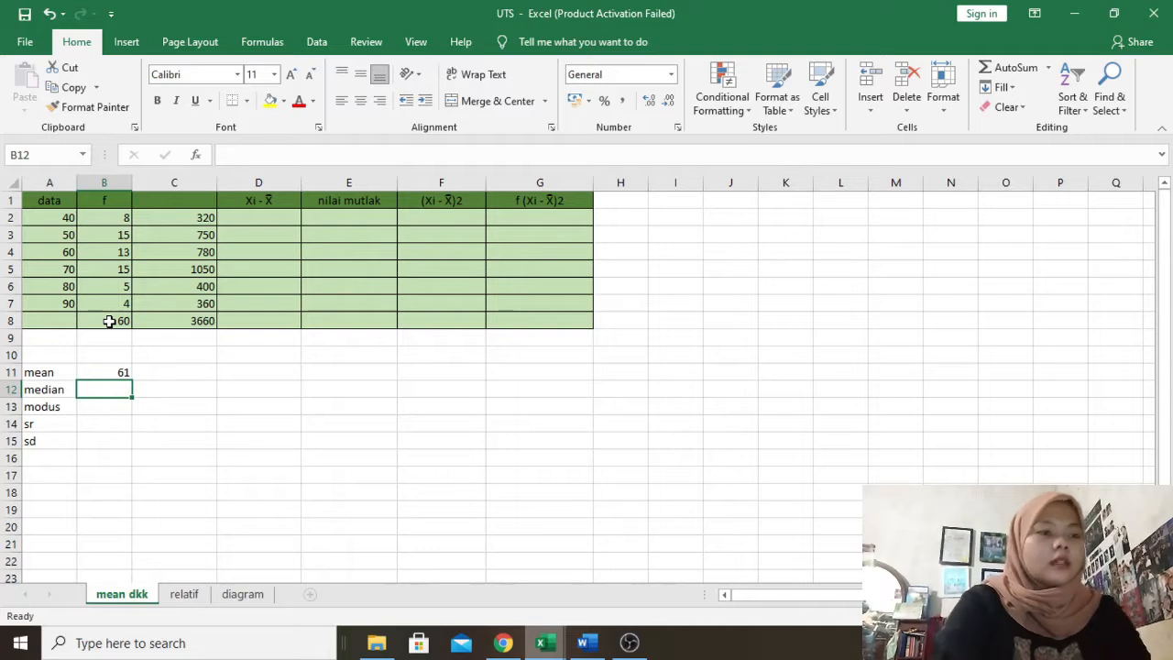
Calculate the first deviation from the mean in cell D2 with the formula =A2-B11.
click(245, 217)
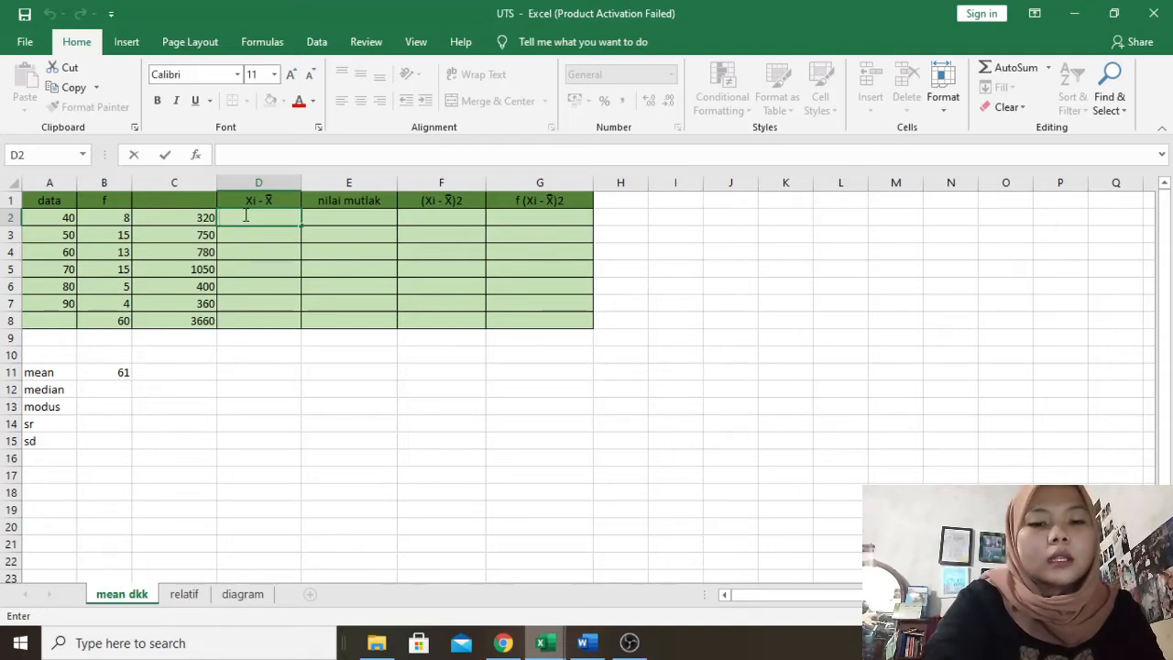
text(=)
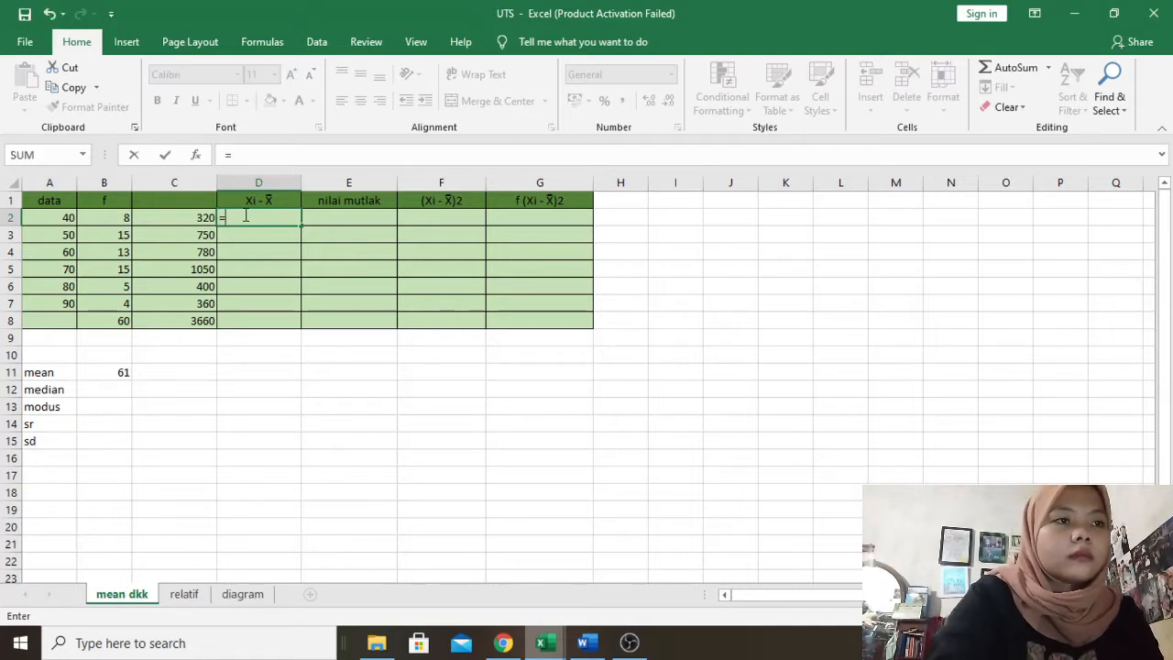
click(66, 214)
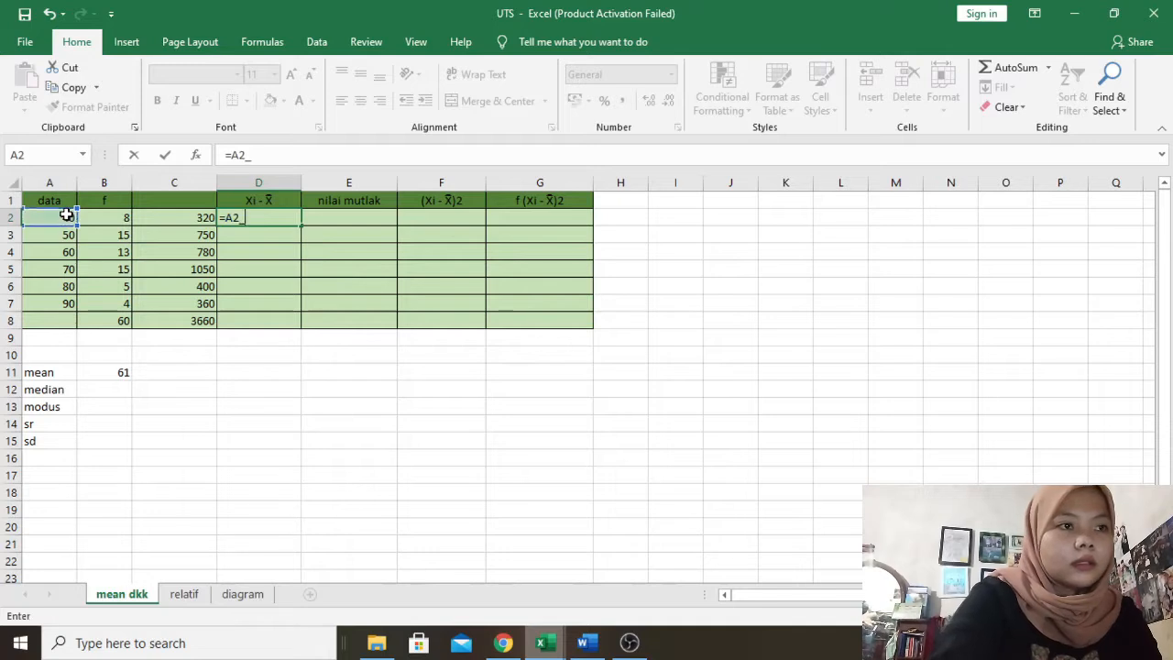
text(-)
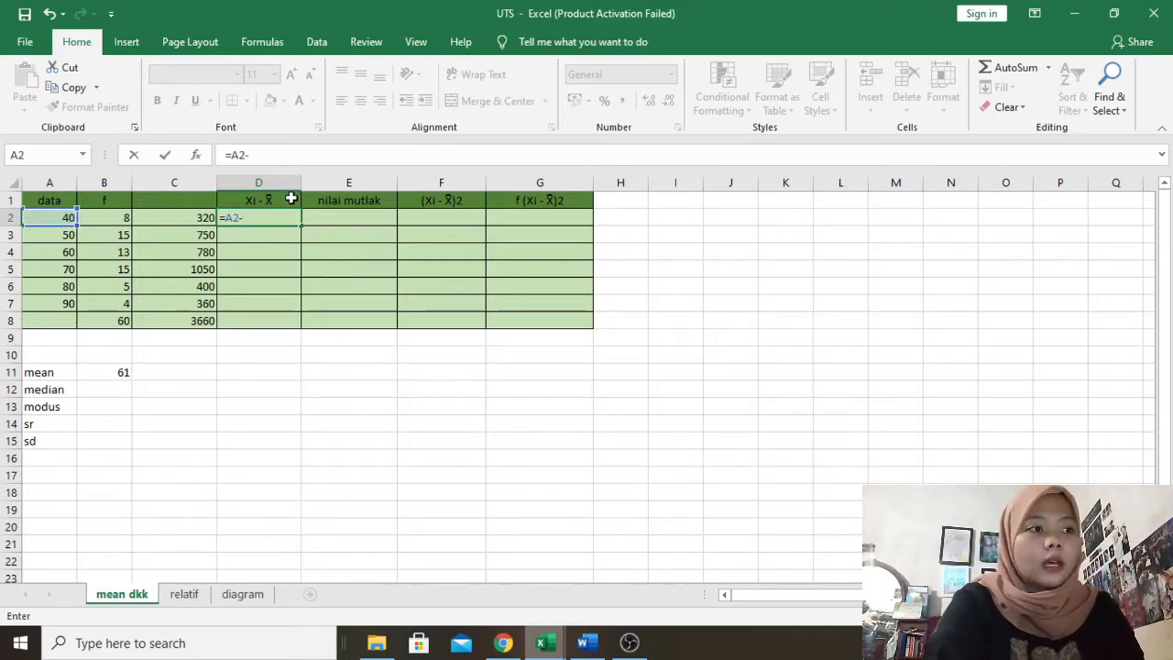
click(92, 383)
click(92, 373)
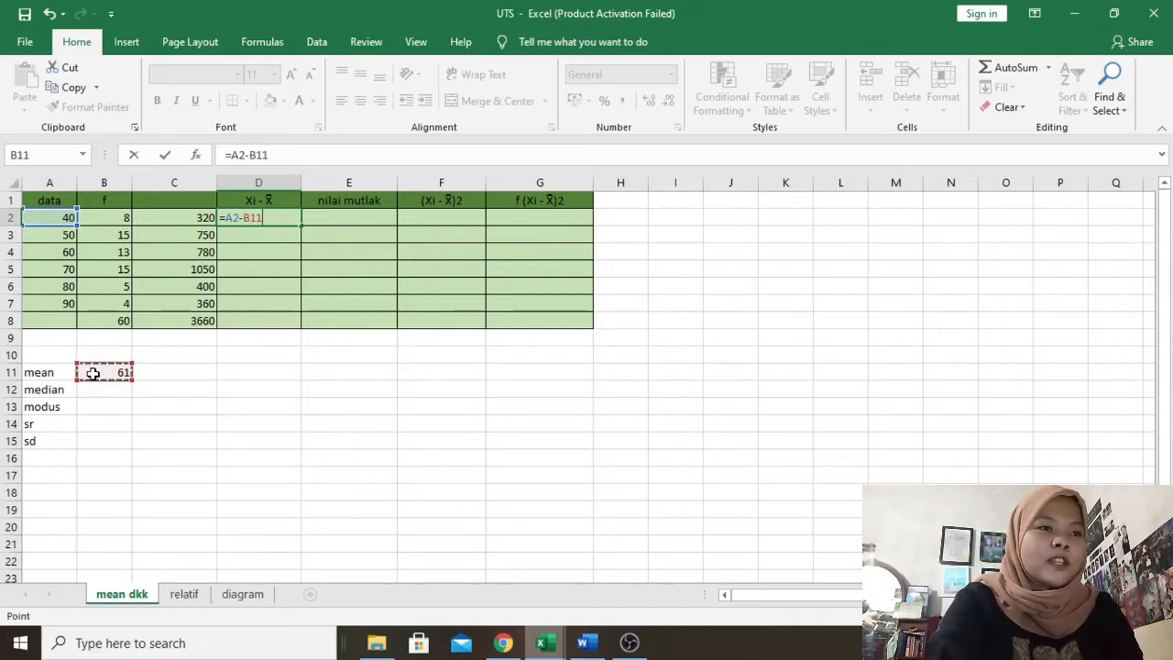
key(Return)
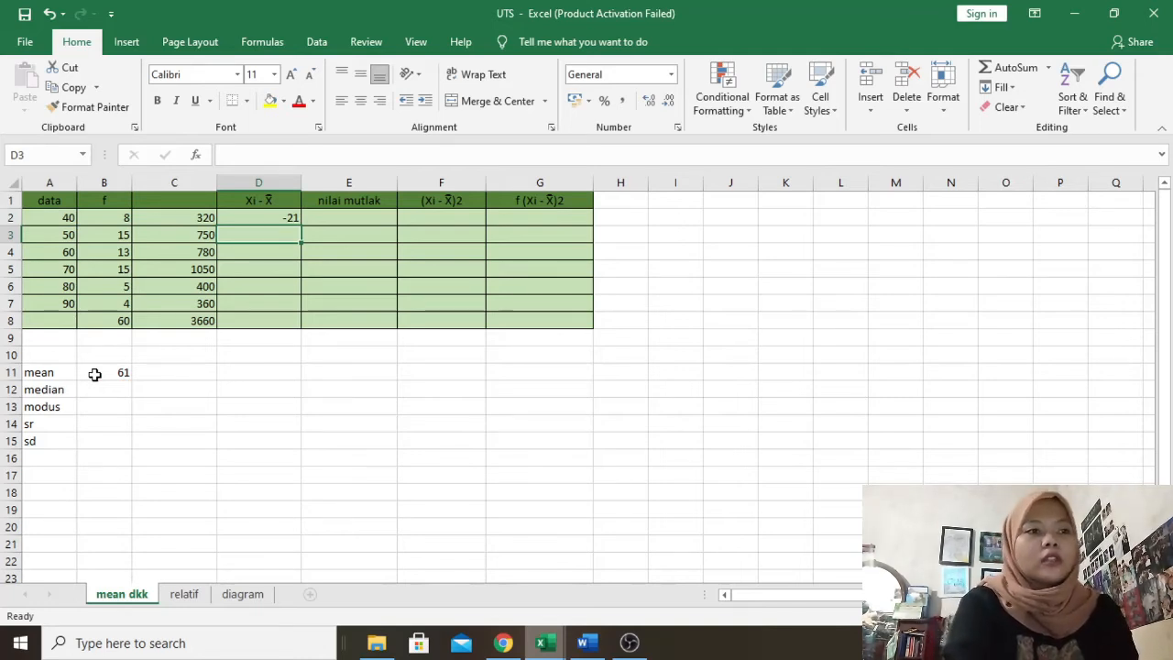
click(291, 218)
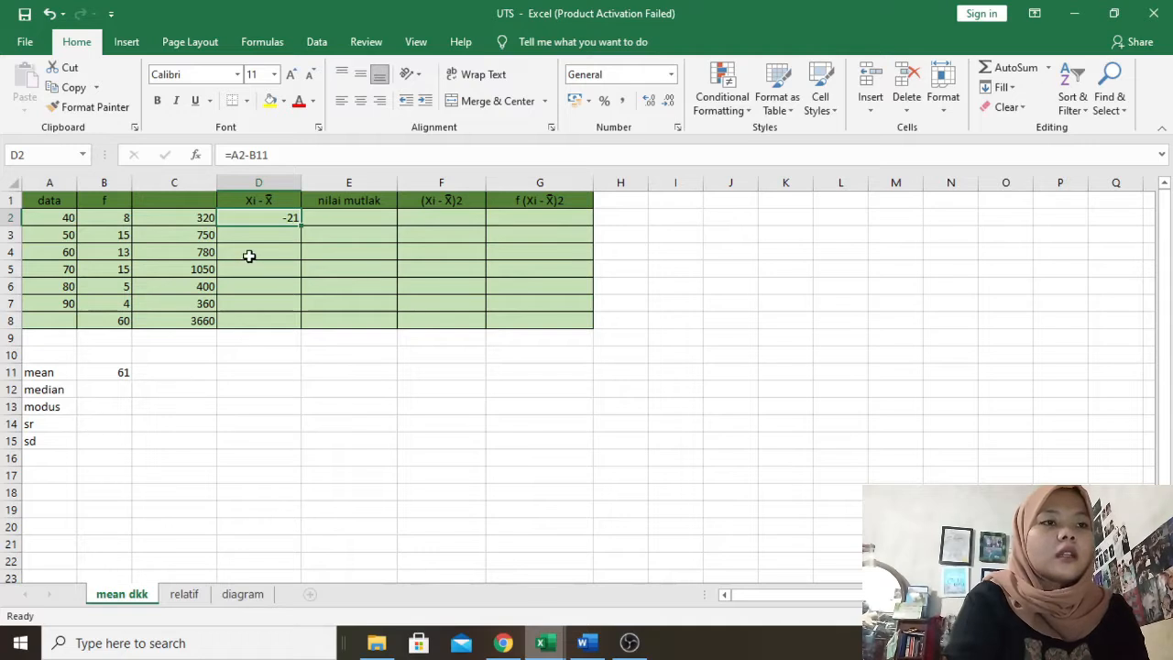
Fill the deviation formula down through D7 and correct the mean reference to B11 in cells D3 and D4.
drag(299, 222, 291, 305)
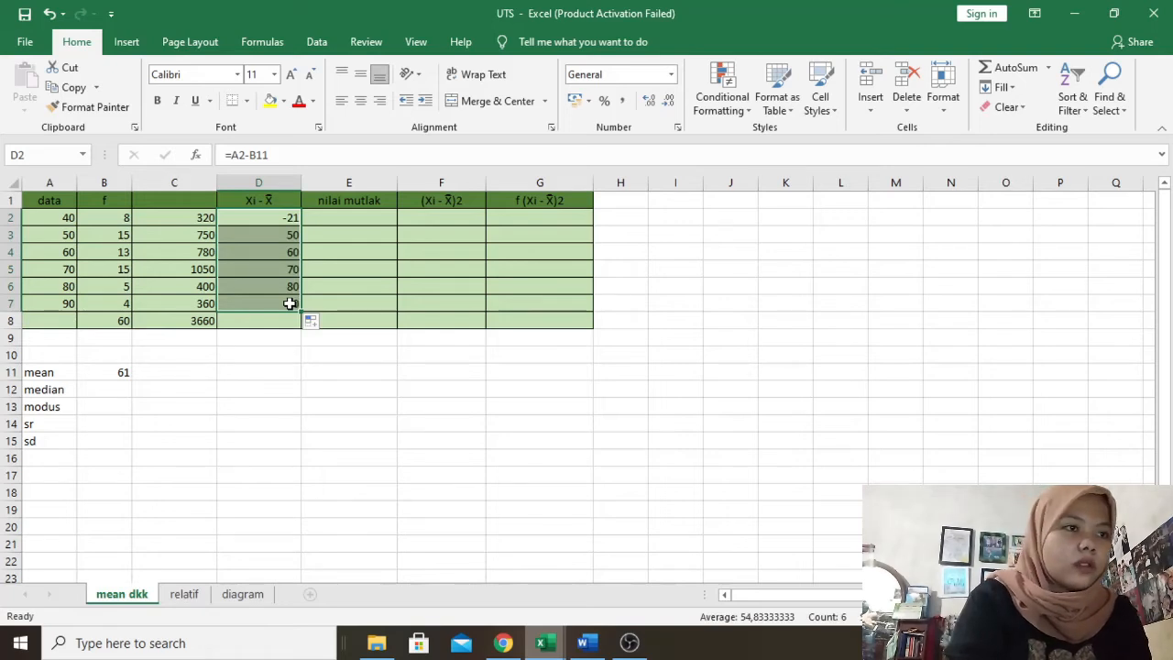
double_click(295, 234)
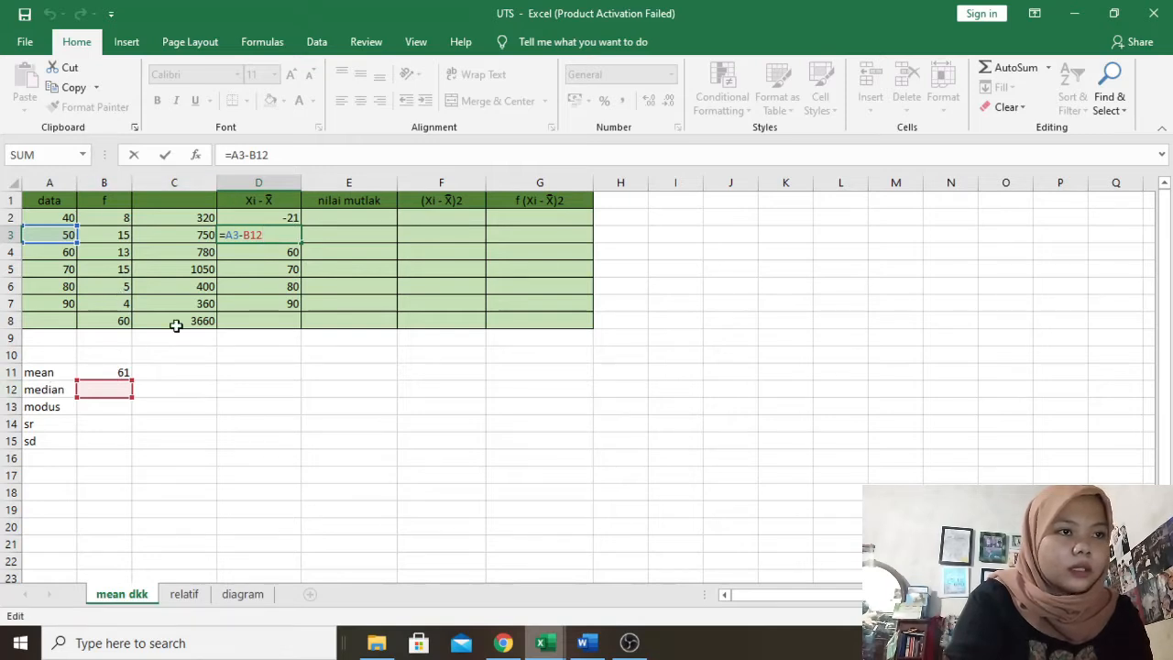
key(BackSpace)
text(1)
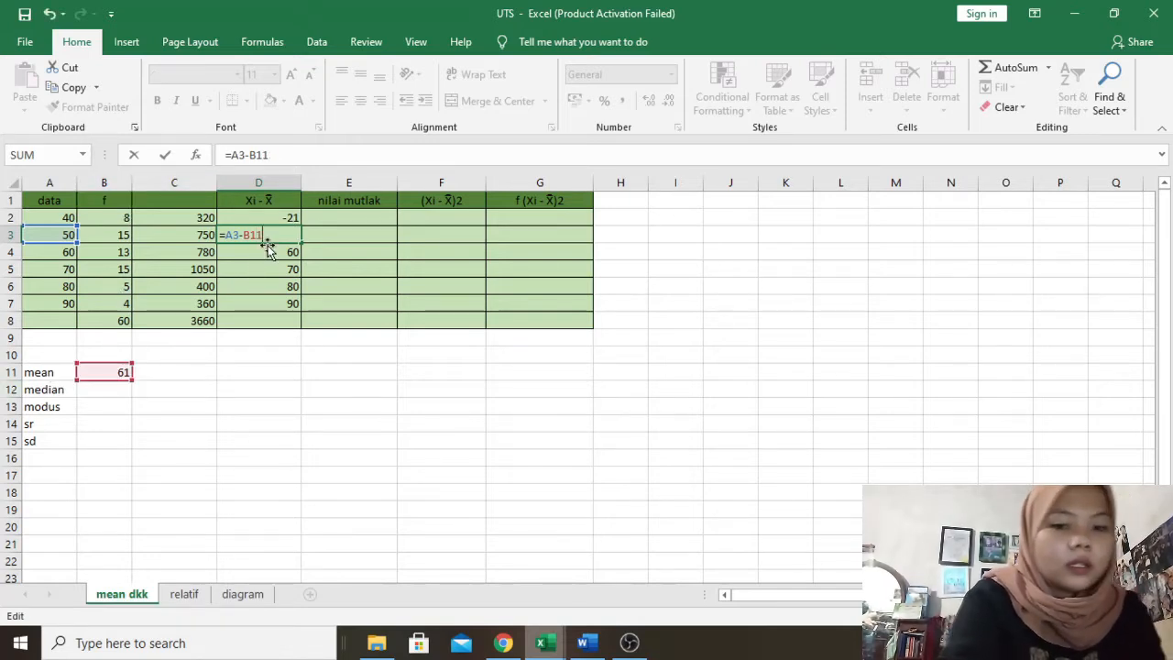
key(Return)
double_click(291, 252)
key(BackSpace)
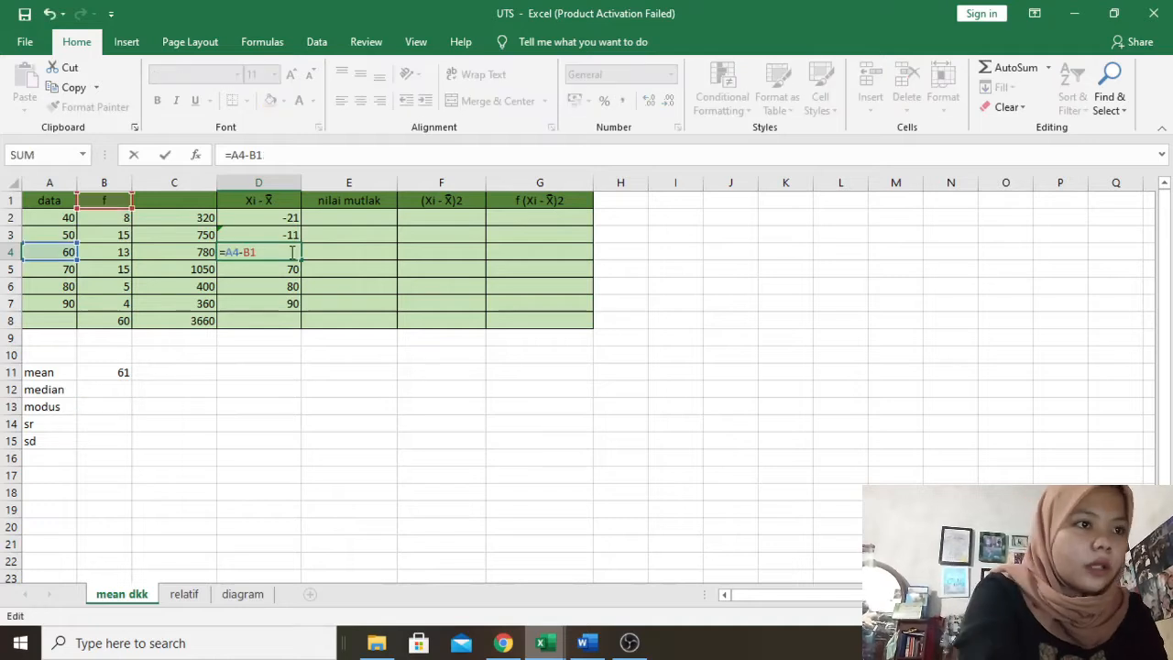
text(1)
key(Return)
Correct the deviation formulas in cells D5, D6 and D7 so each subtracts the mean in B11.
double_click(293, 269)
key(BackSpace)
key(BackSpace)
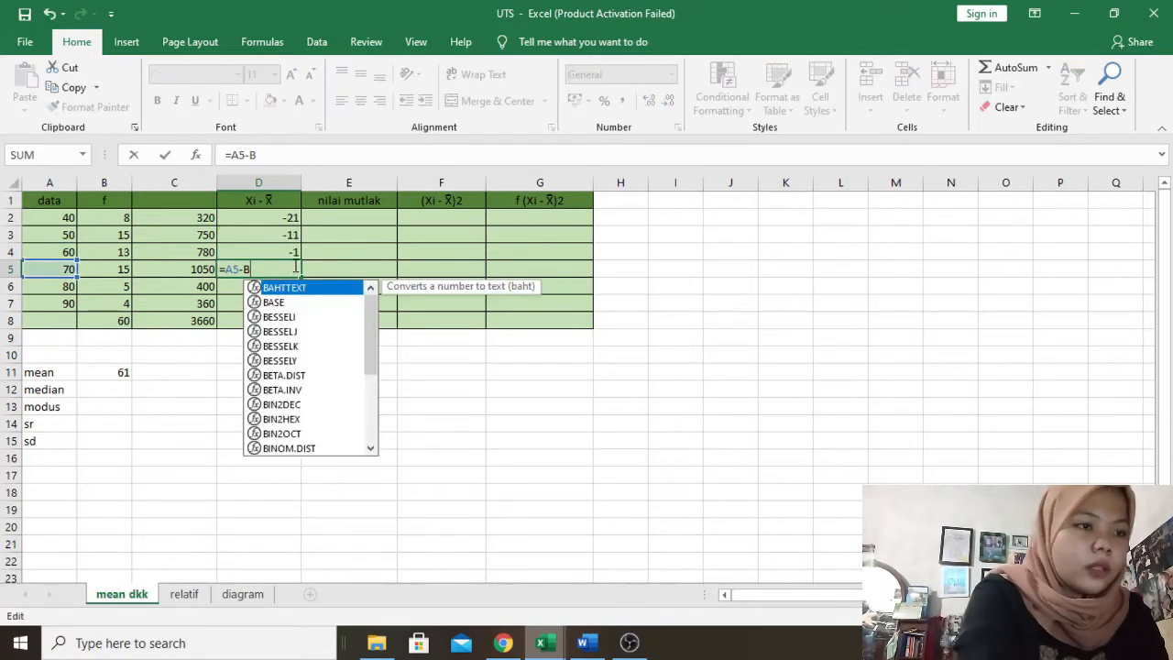
text(11)
key(Return)
double_click(295, 286)
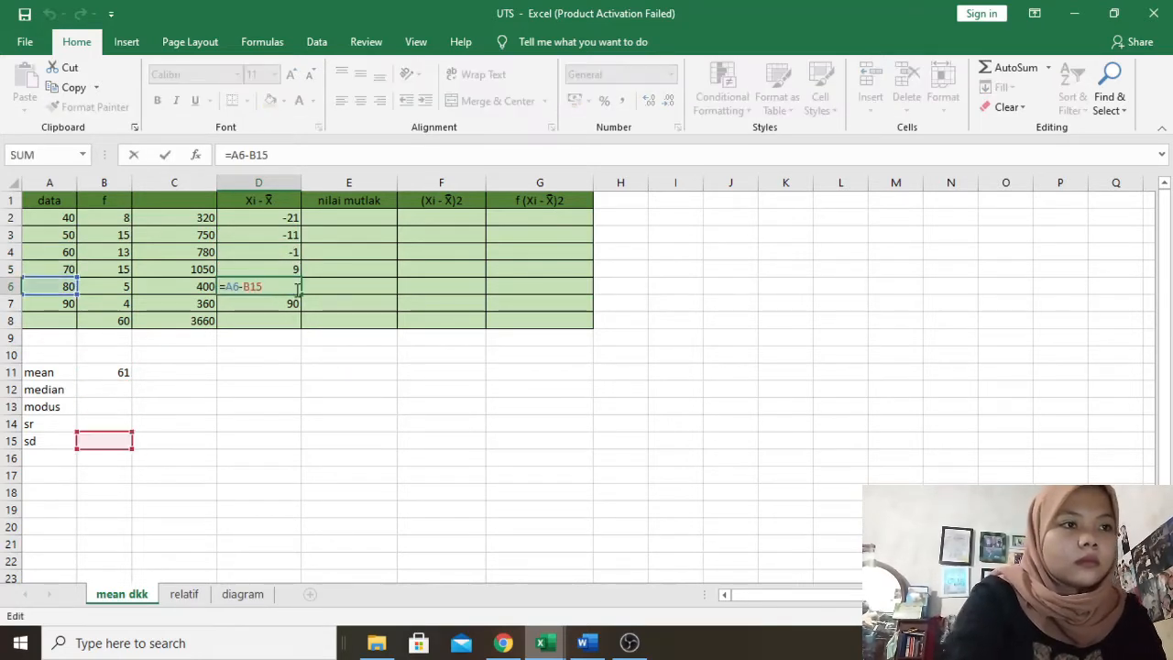
key(BackSpace)
text(1)
key(Return)
double_click(296, 303)
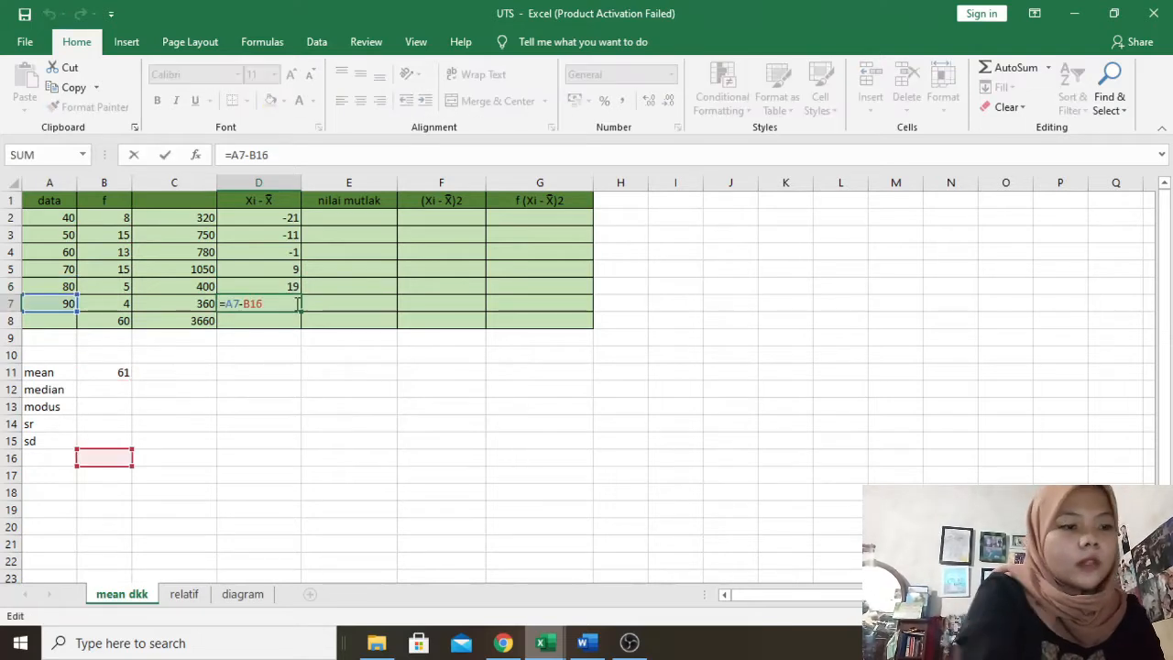
key(BackSpace)
text(1)
key(Return)
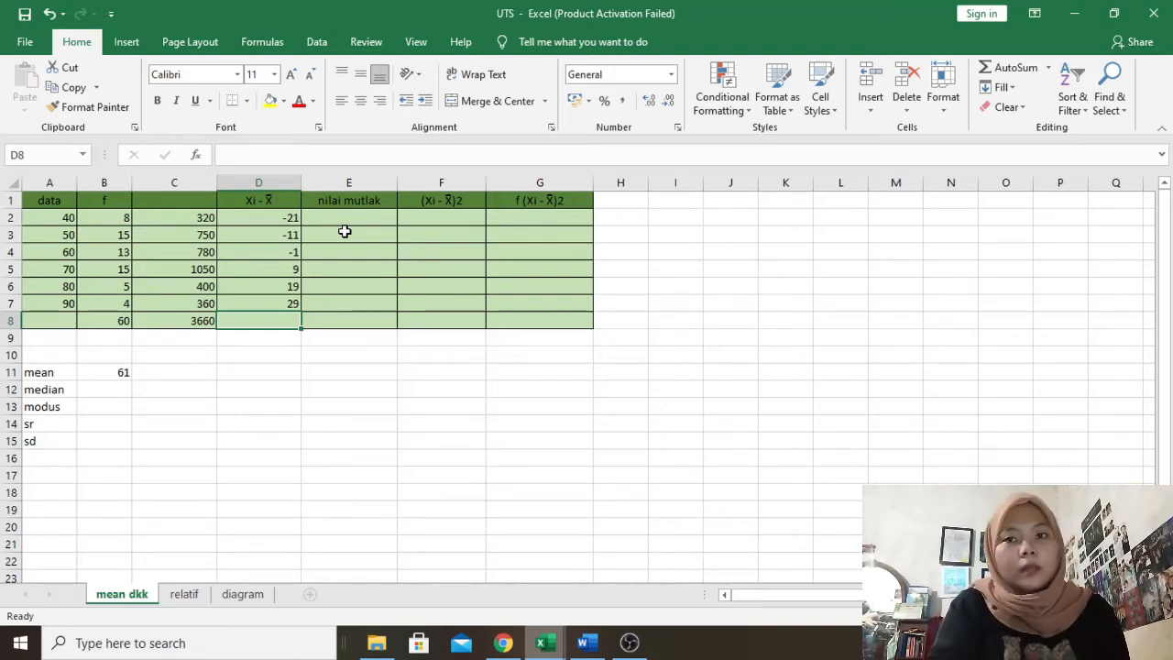
Square the deviations with =D2^2 in cell F2 and fill the formula down through F7.
double_click(428, 216)
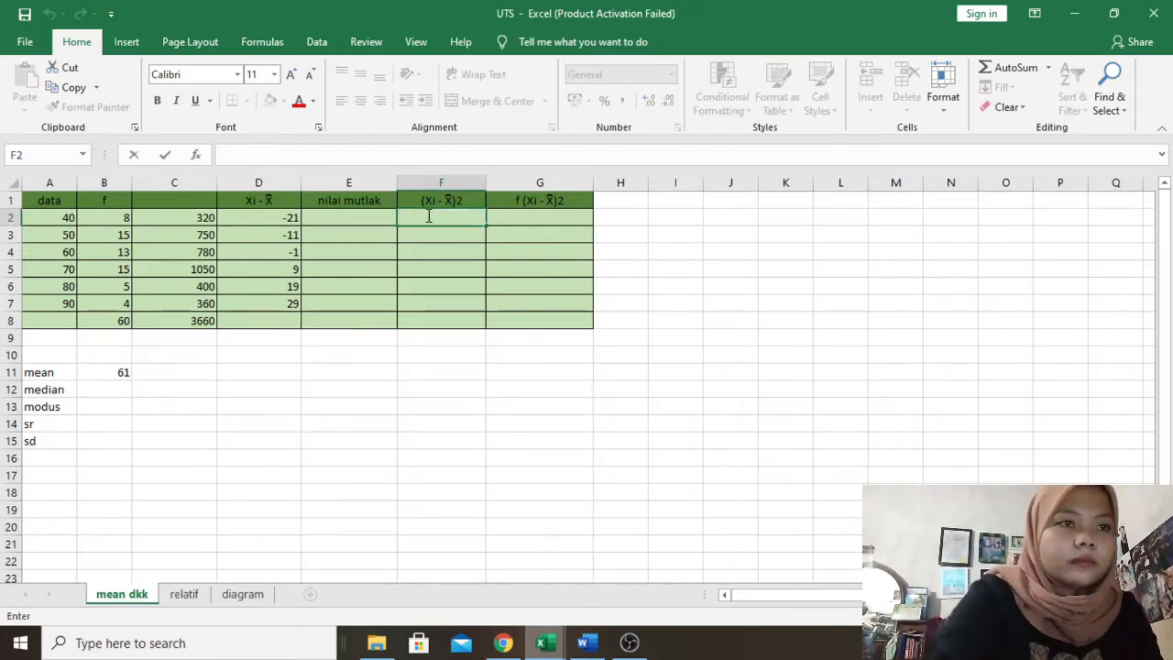
text(=)
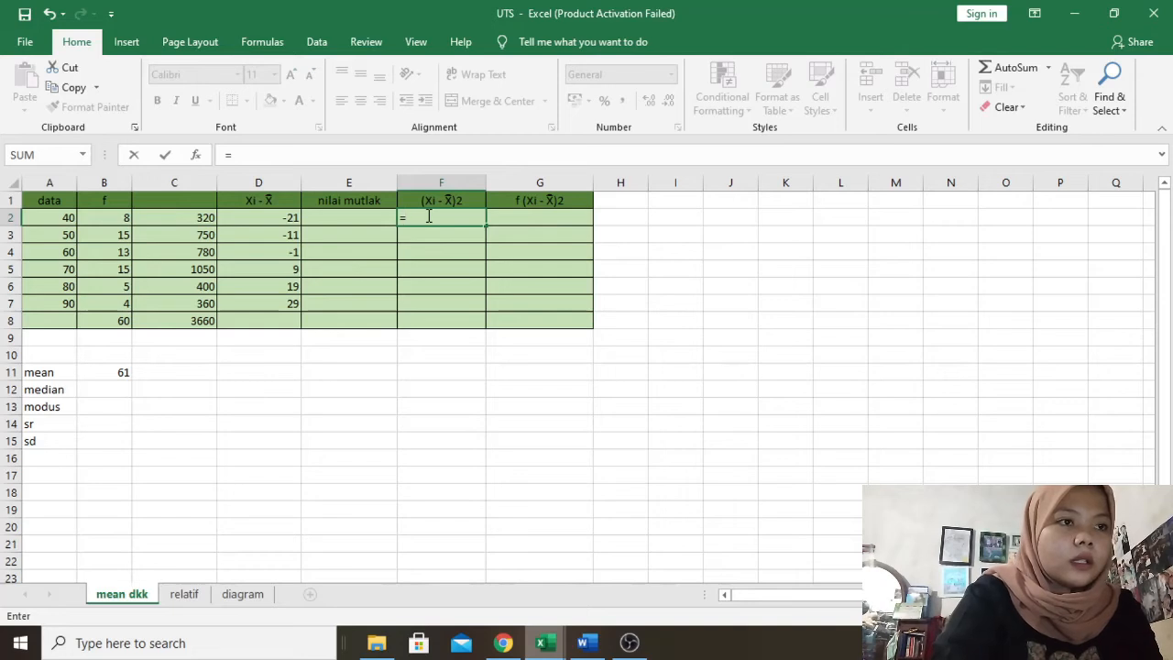
click(291, 219)
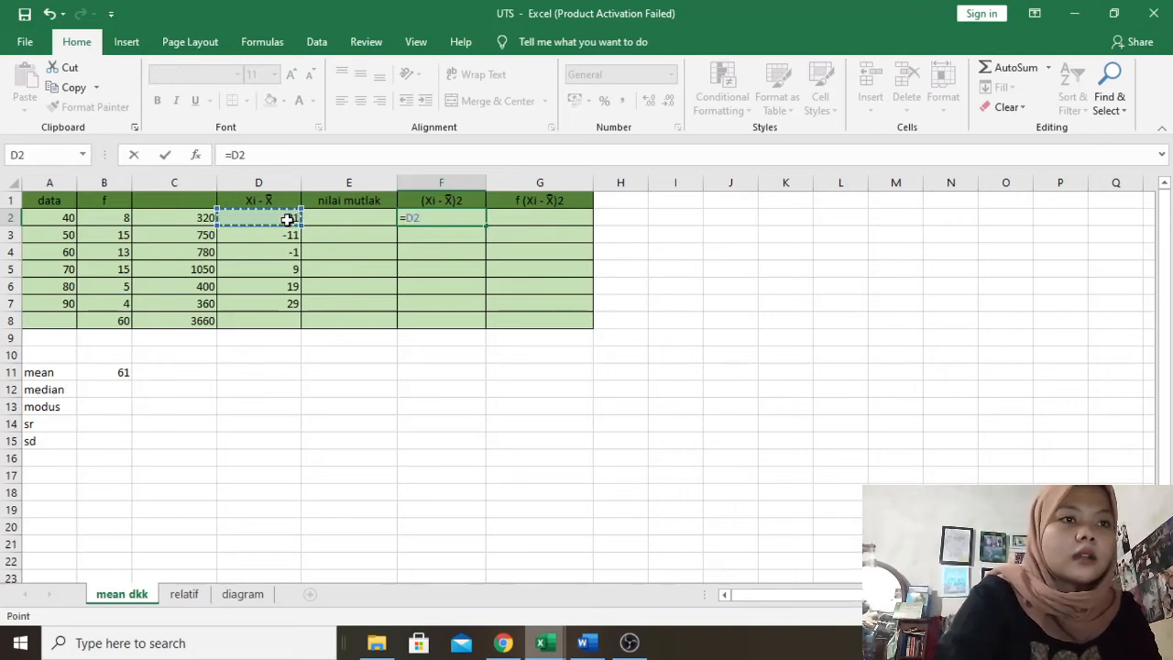
text(^)
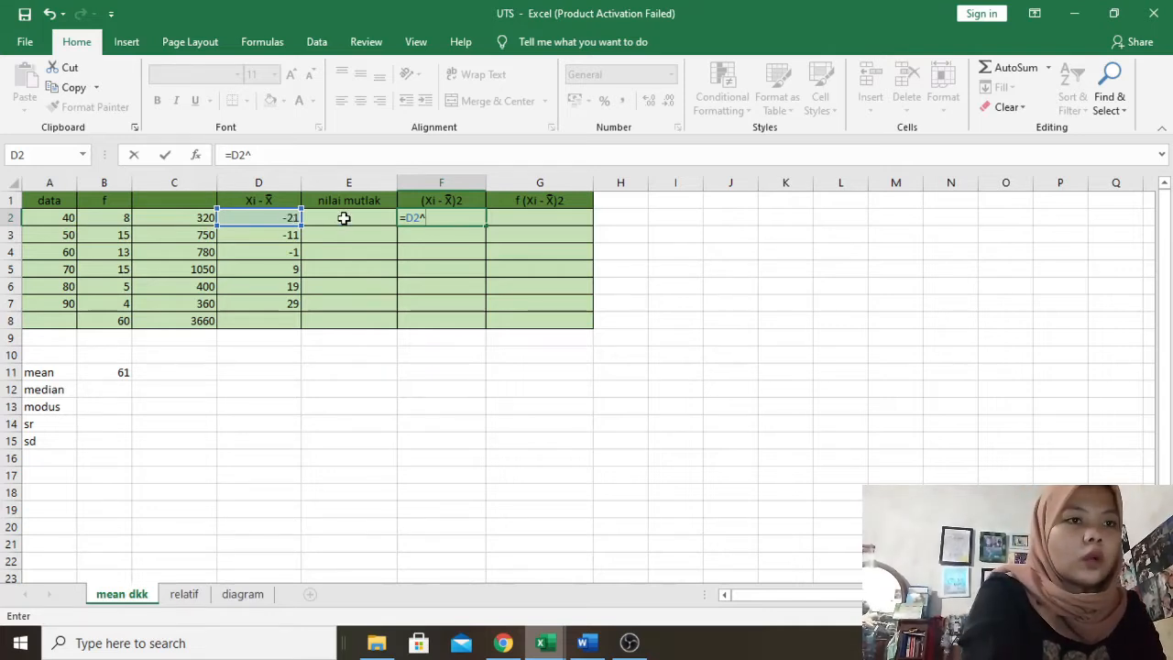
text(2)
key(Return)
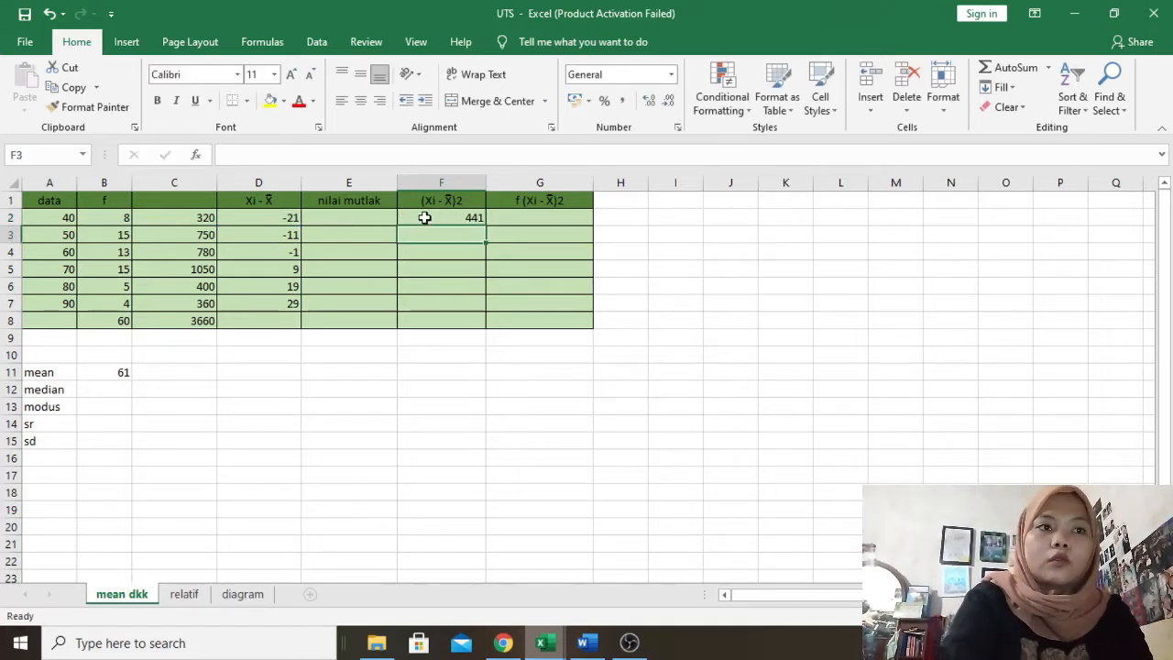
click(463, 218)
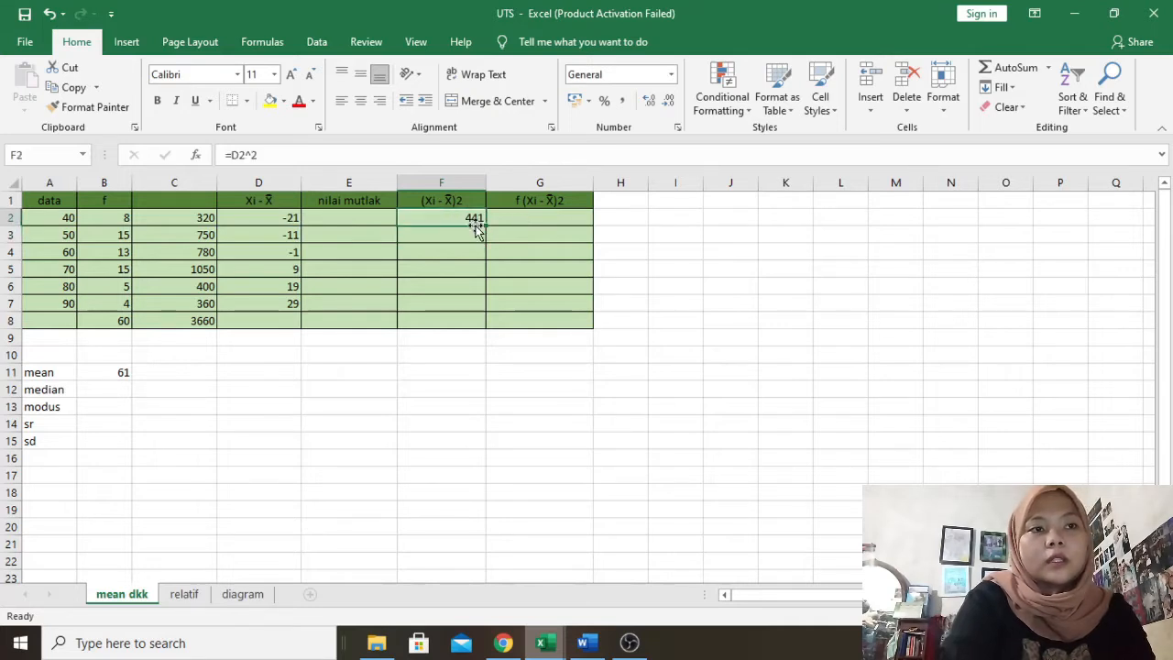
drag(486, 226, 471, 315)
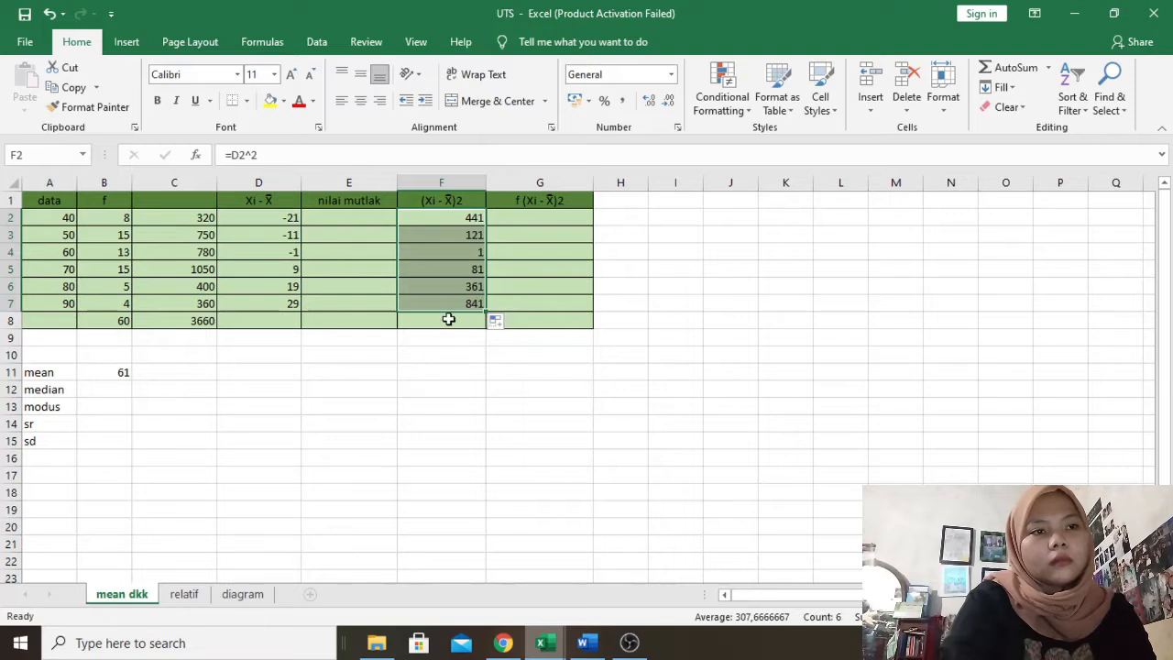
Total the squared deviations in cell F8 by summing the range F2:F7.
click(450, 319)
text(+)
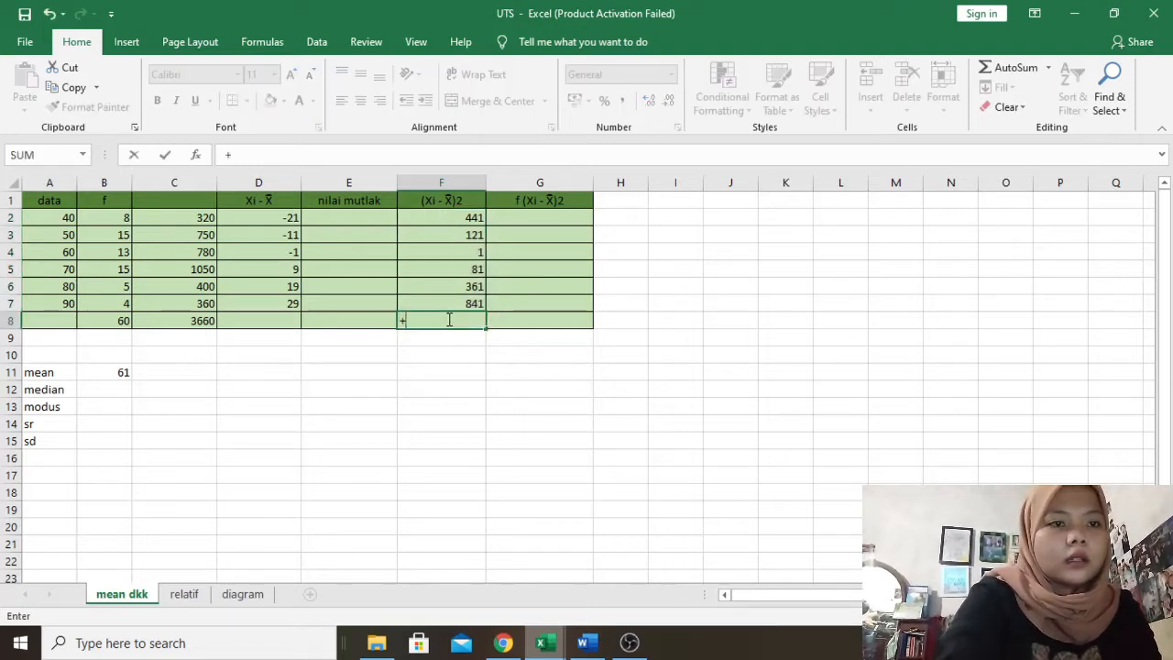
key(BackSpace)
text(=)
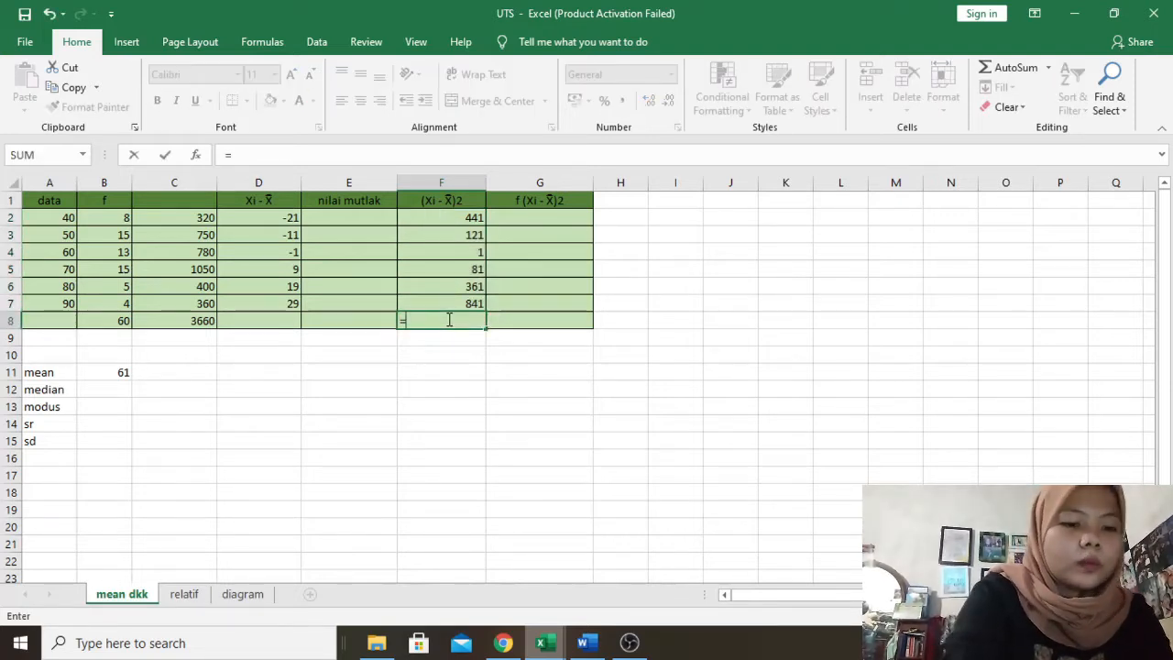
text(sum()
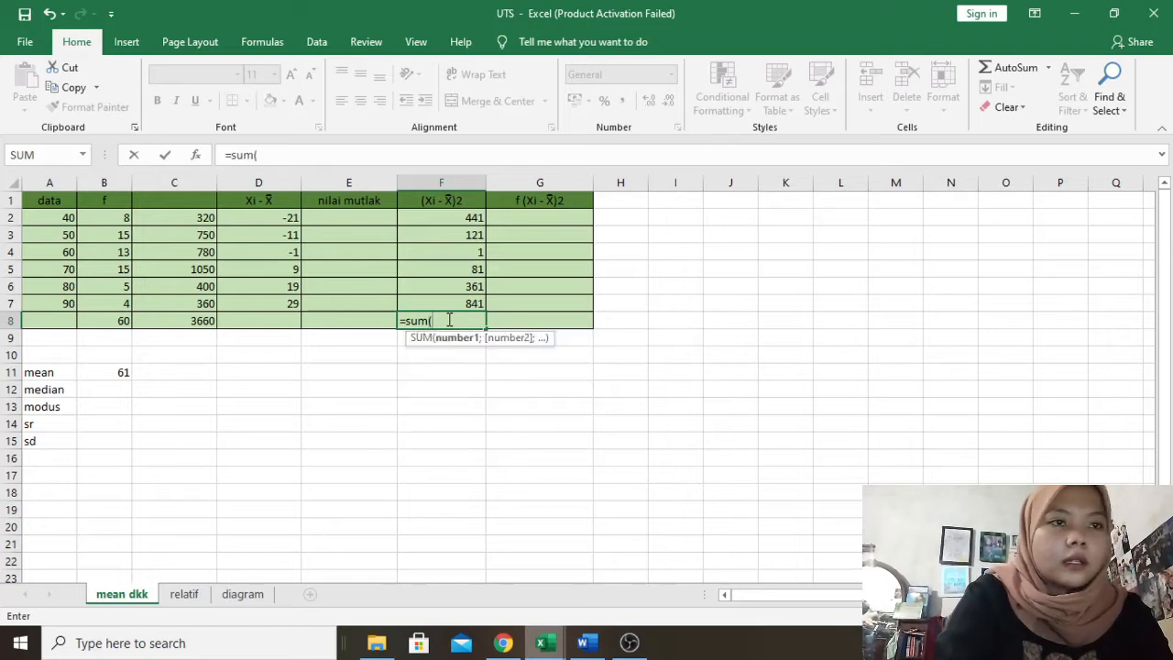
drag(475, 217, 487, 306)
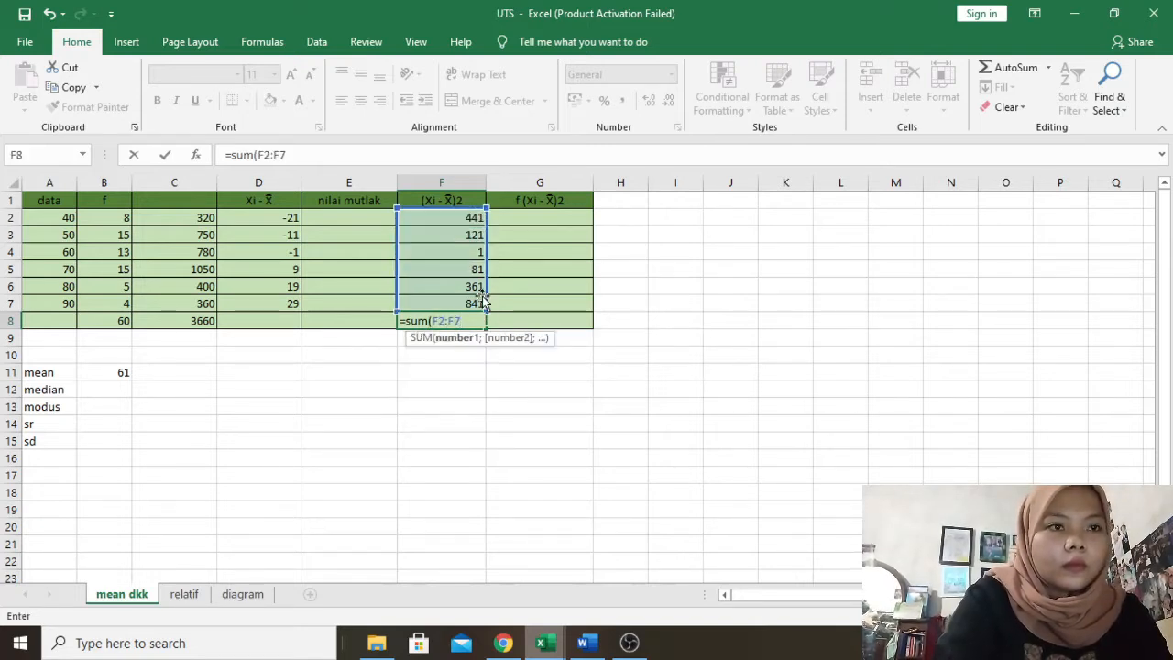
key(Return)
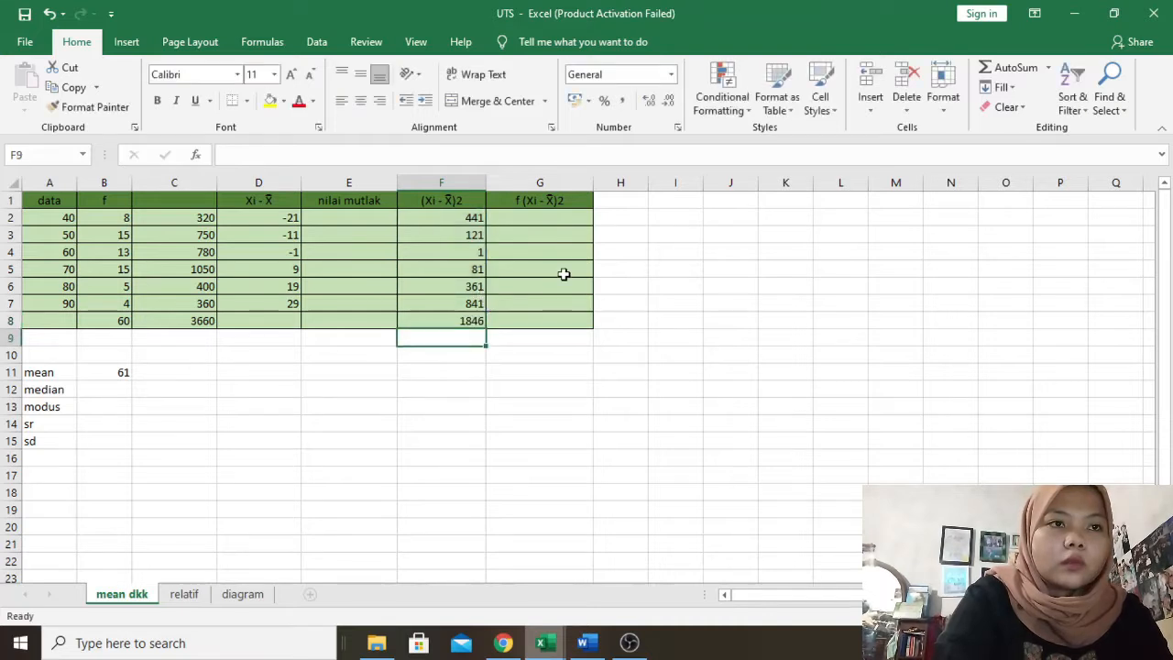
Multiply frequency by squared deviation with =B2*F2 in cell G2 and fill the formula down through G7.
double_click(553, 214)
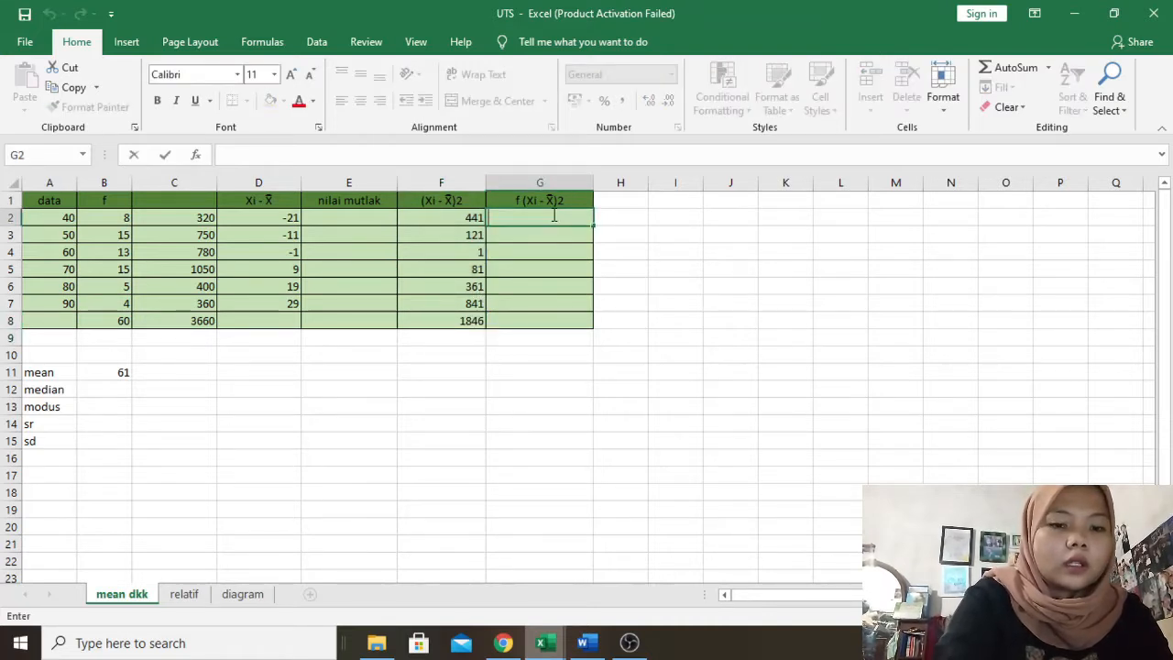
text(=)
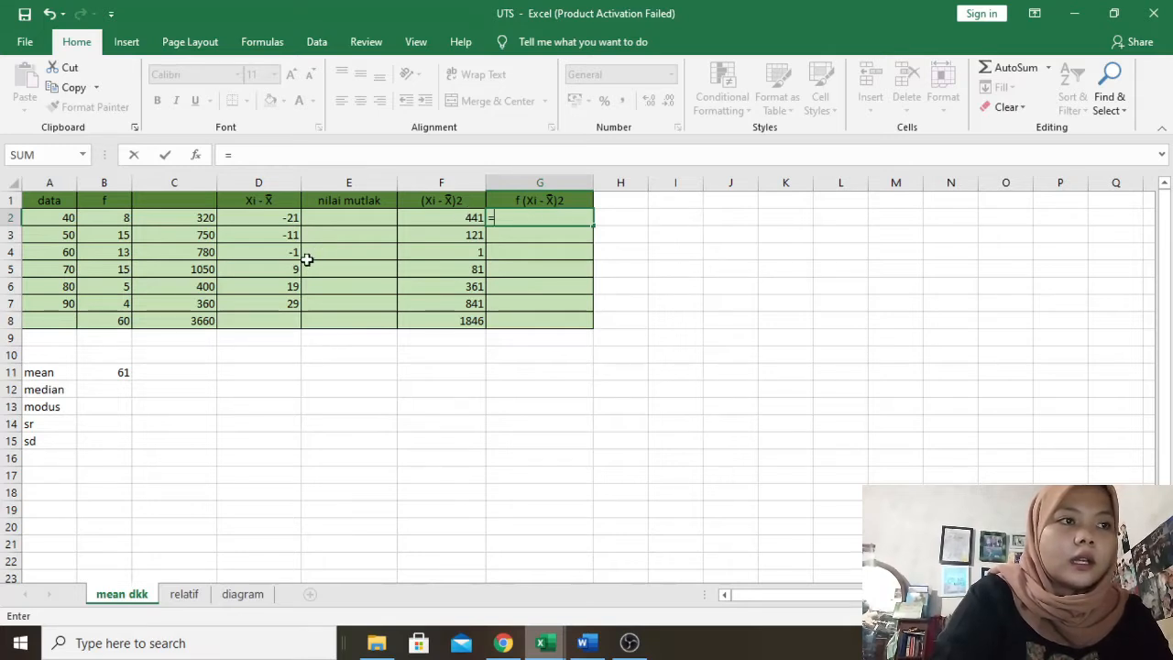
click(116, 218)
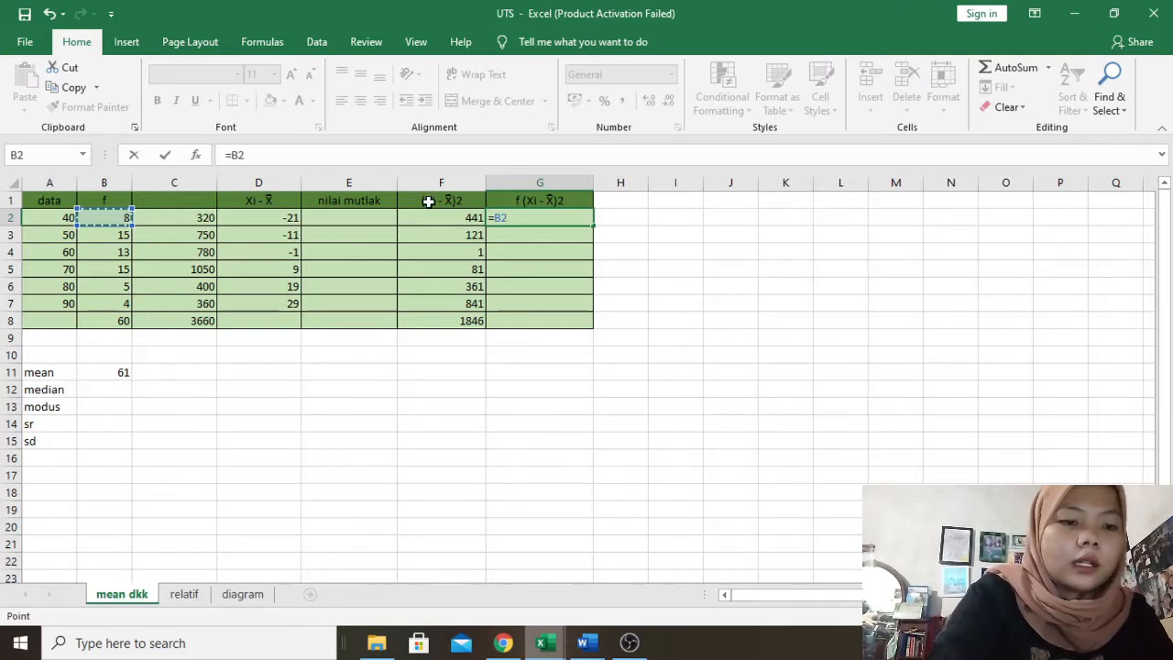
text(*)
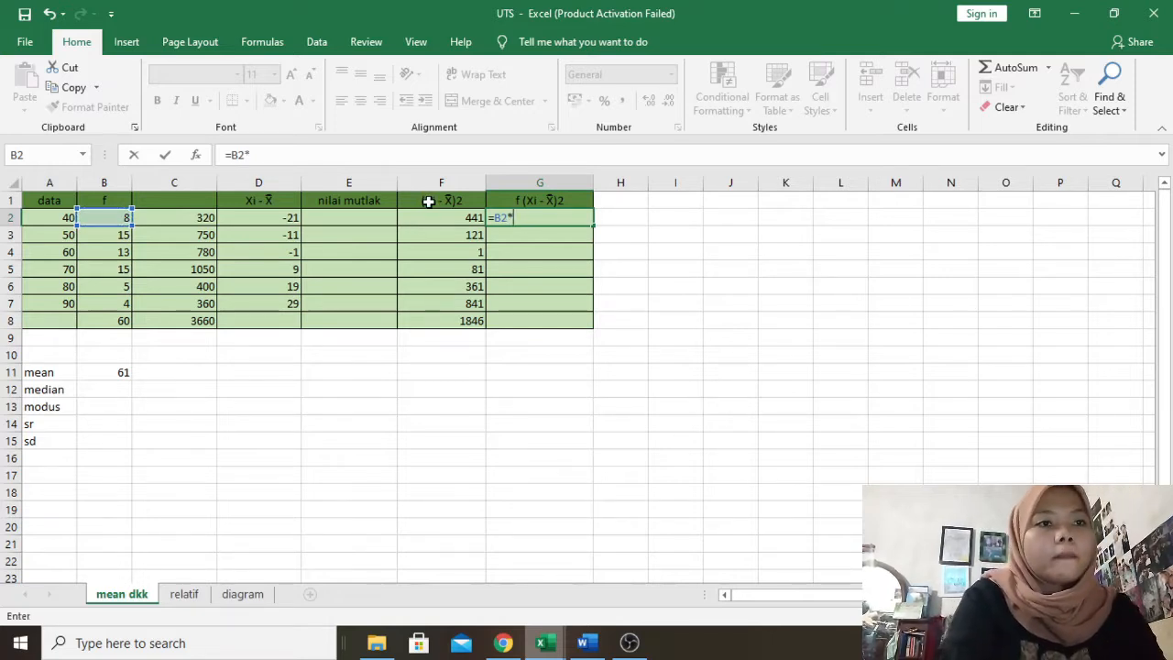
click(452, 218)
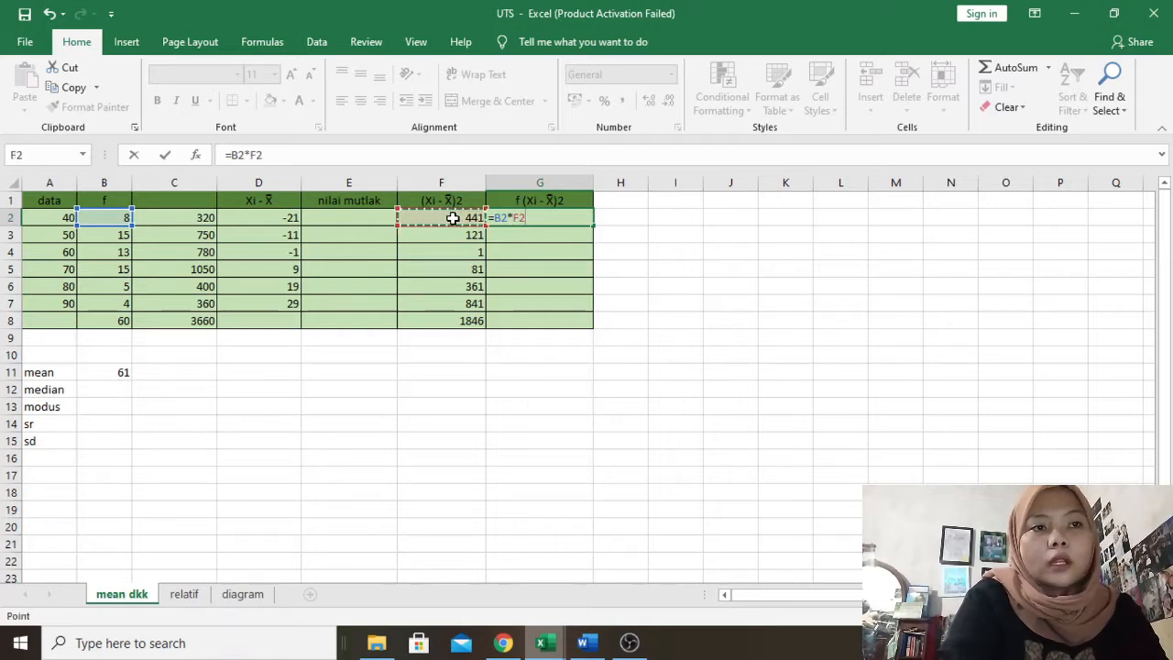
key(Return)
click(566, 219)
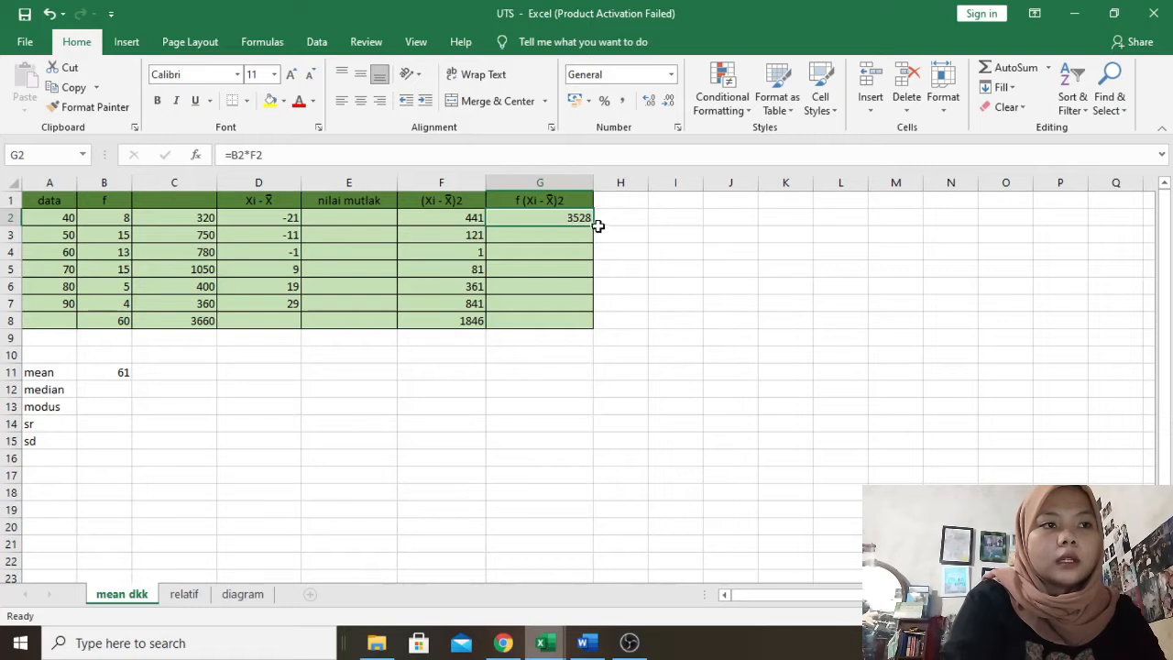
drag(592, 225, 599, 312)
Total the frequency-weighted squared deviations in cell G8 by summing the range G2:G7.
double_click(574, 320)
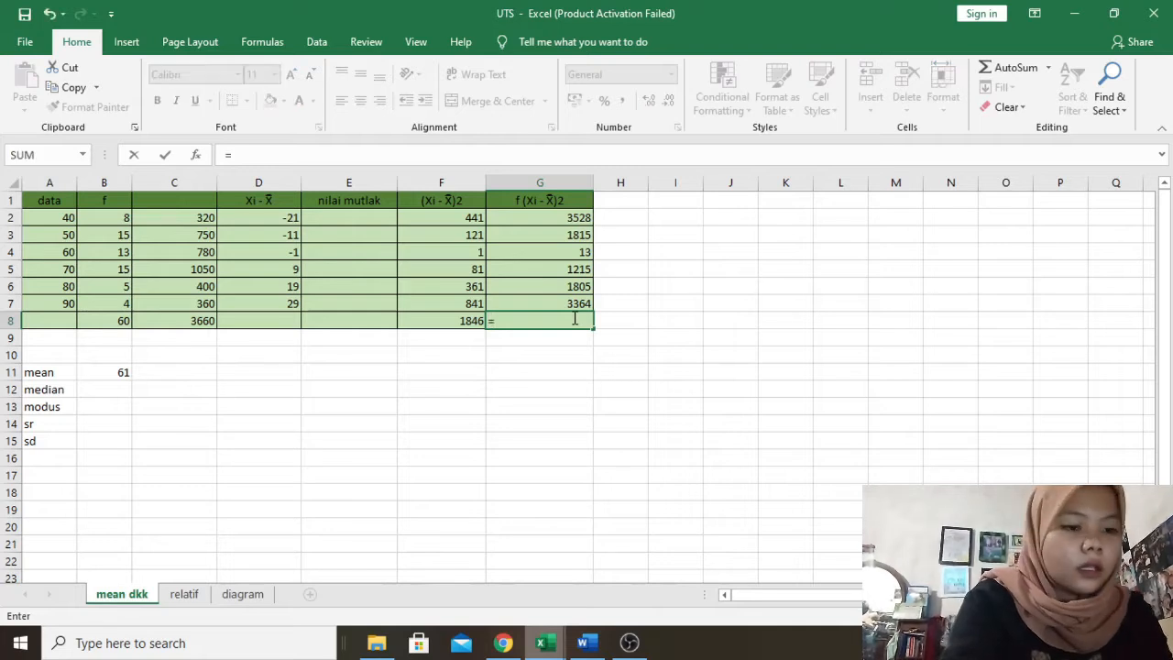
text(=sum)
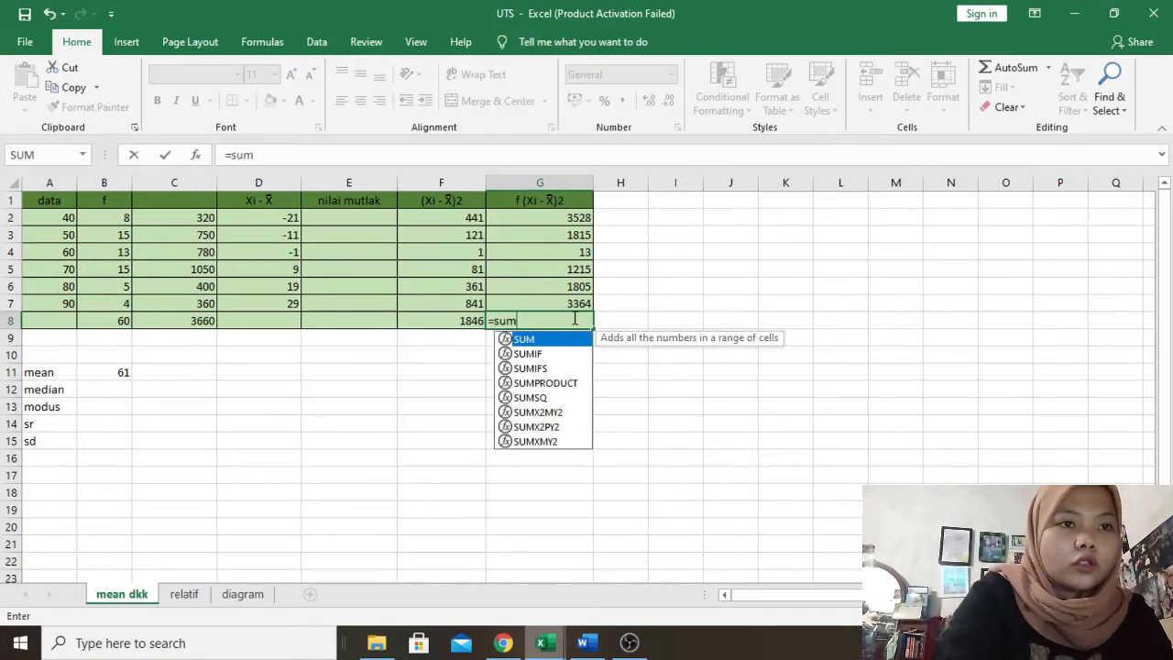
text(()
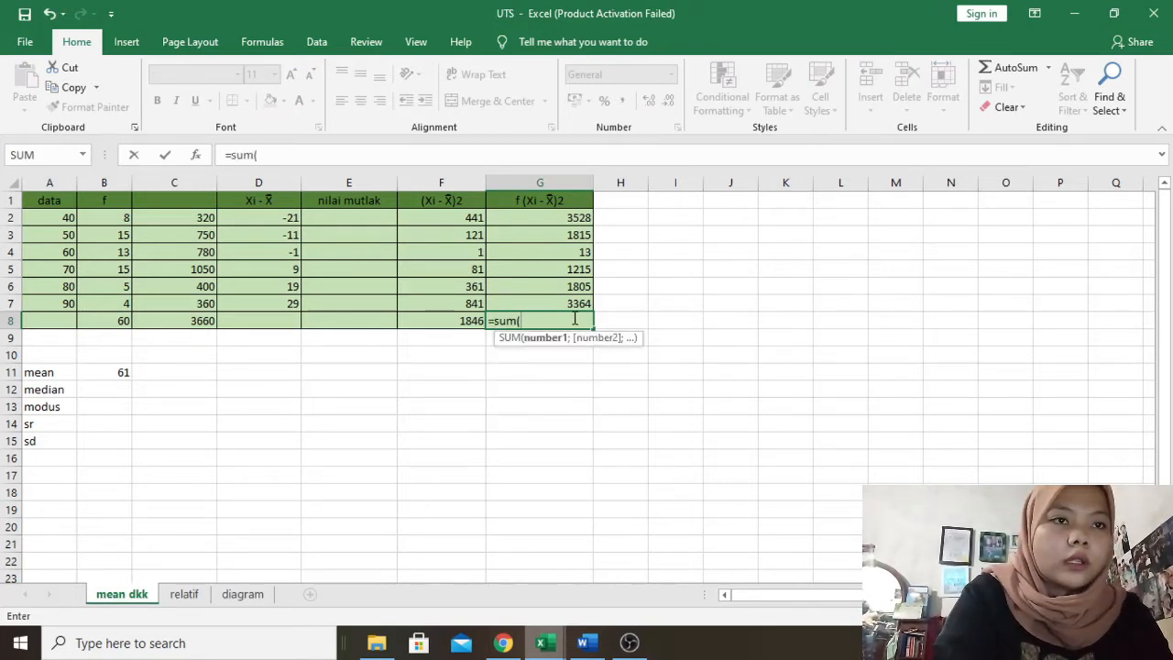
click(558, 220)
drag(589, 217, 586, 306)
key(Return)
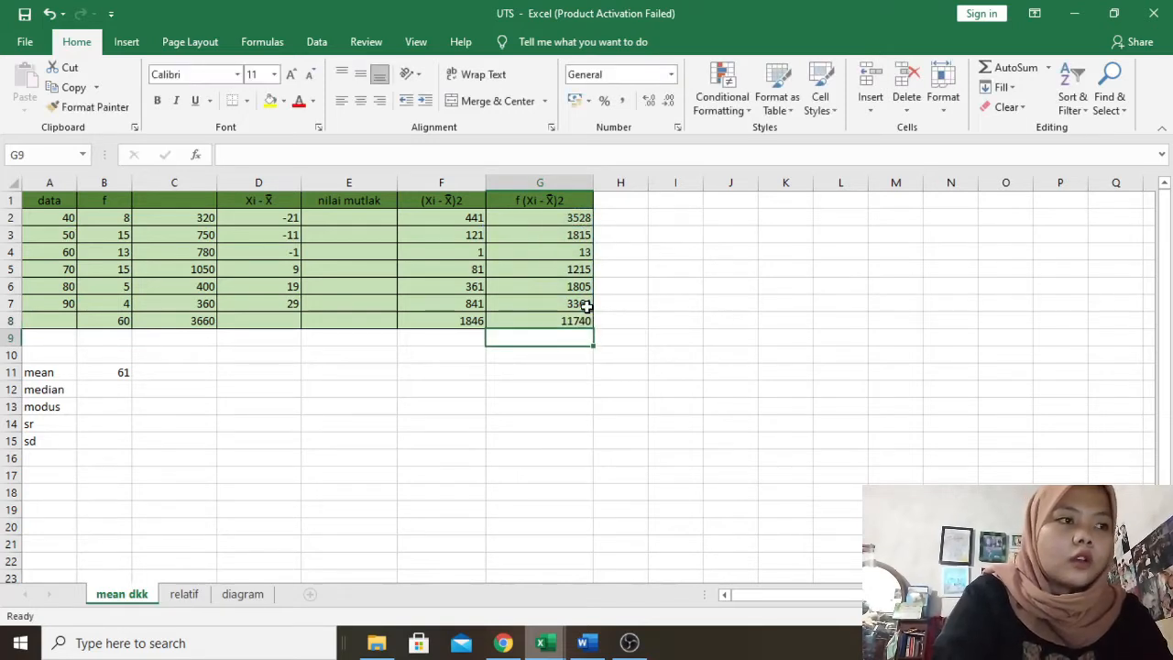
Write the note "karna datanya terdapat dinilai ke 30 dan 31 jadi kita langsung ambil nilainya dan kita jumlahkan" in cell C12 beside the median.
click(92, 388)
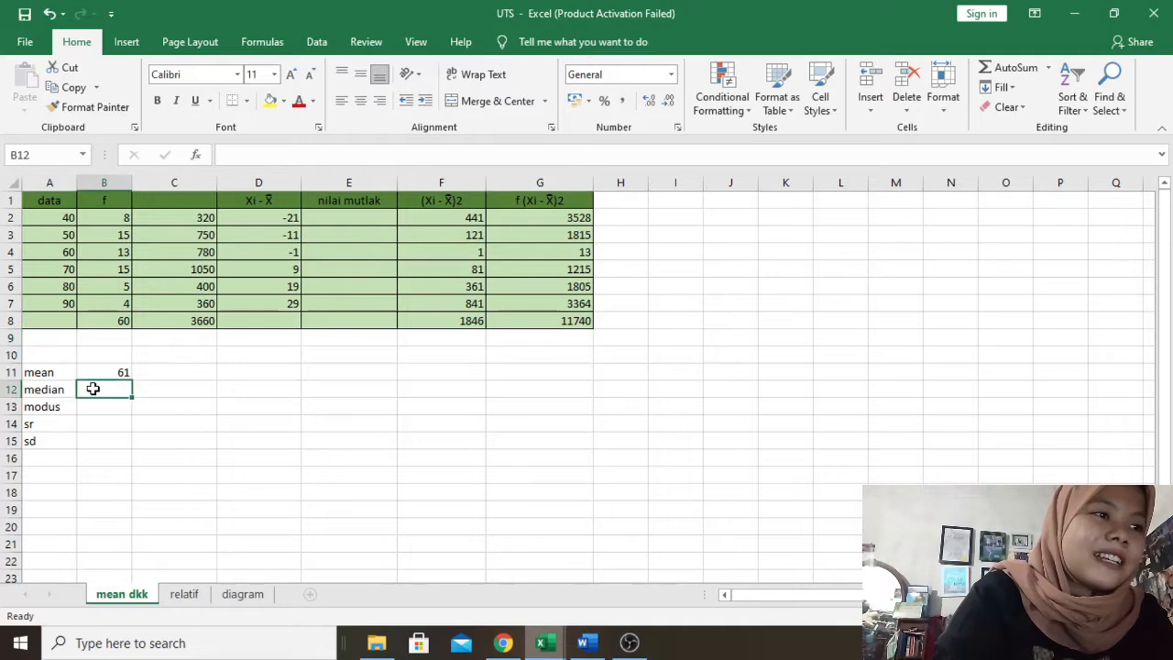
double_click(93, 389)
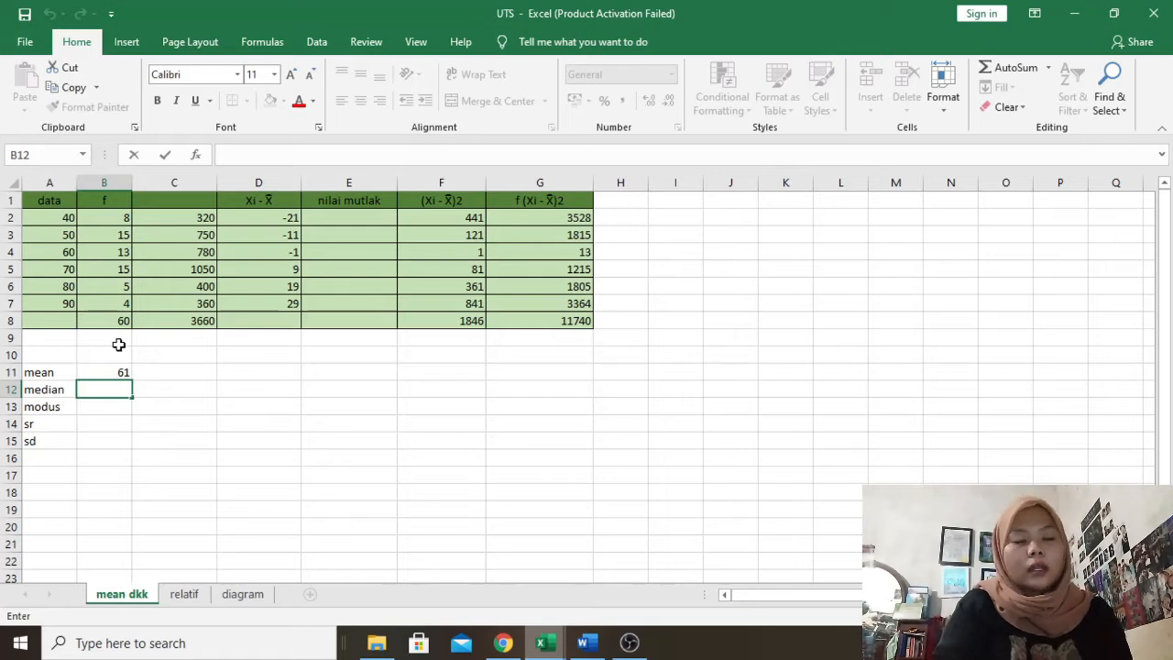
click(193, 393)
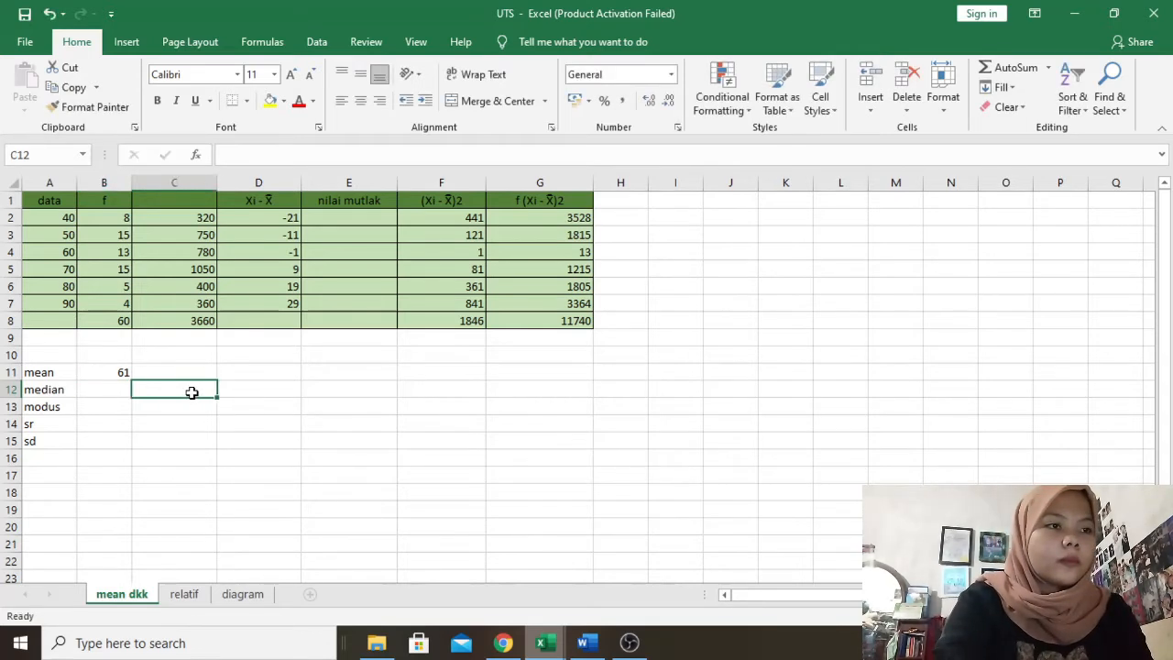
text(karna)
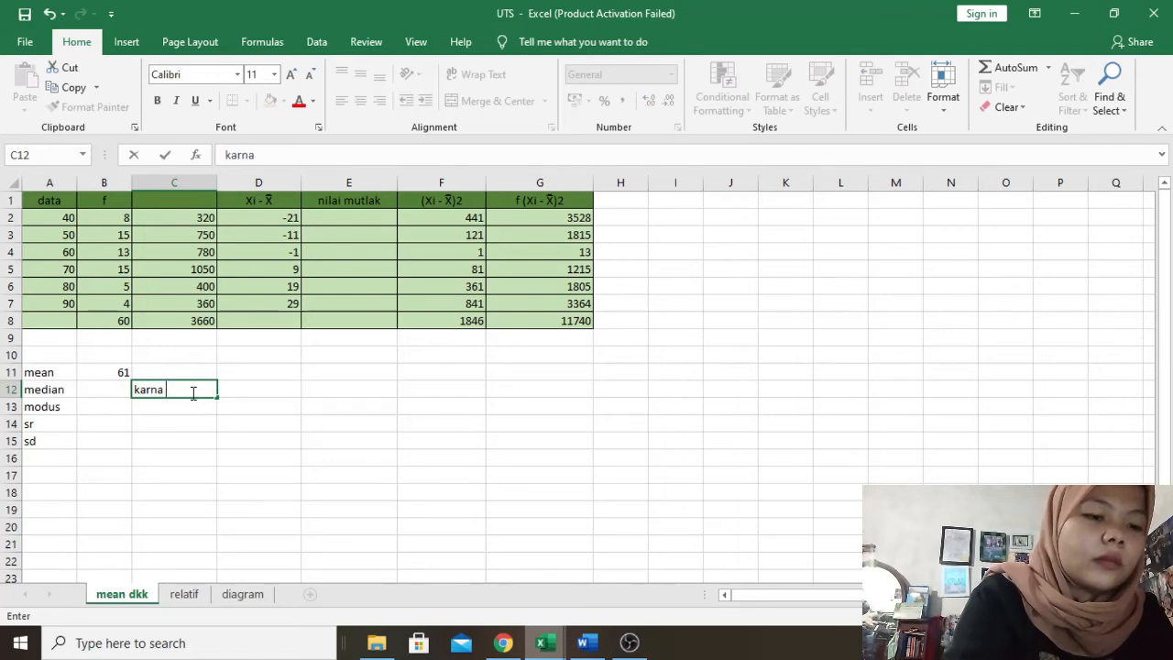
text( da)
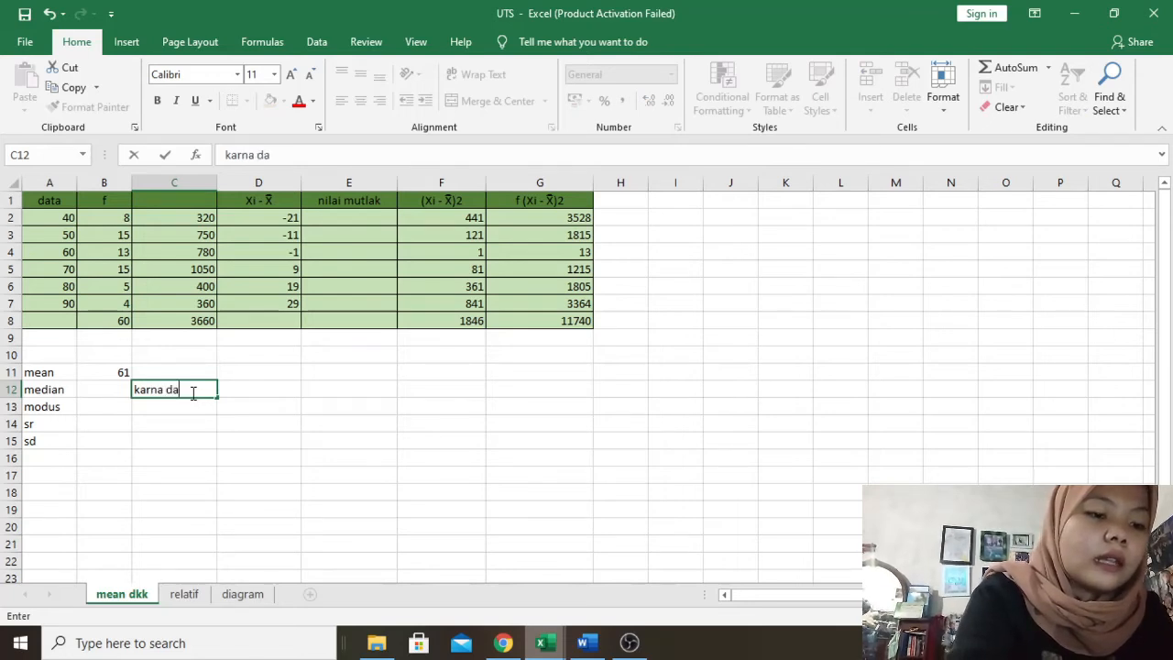
text(tanya terd)
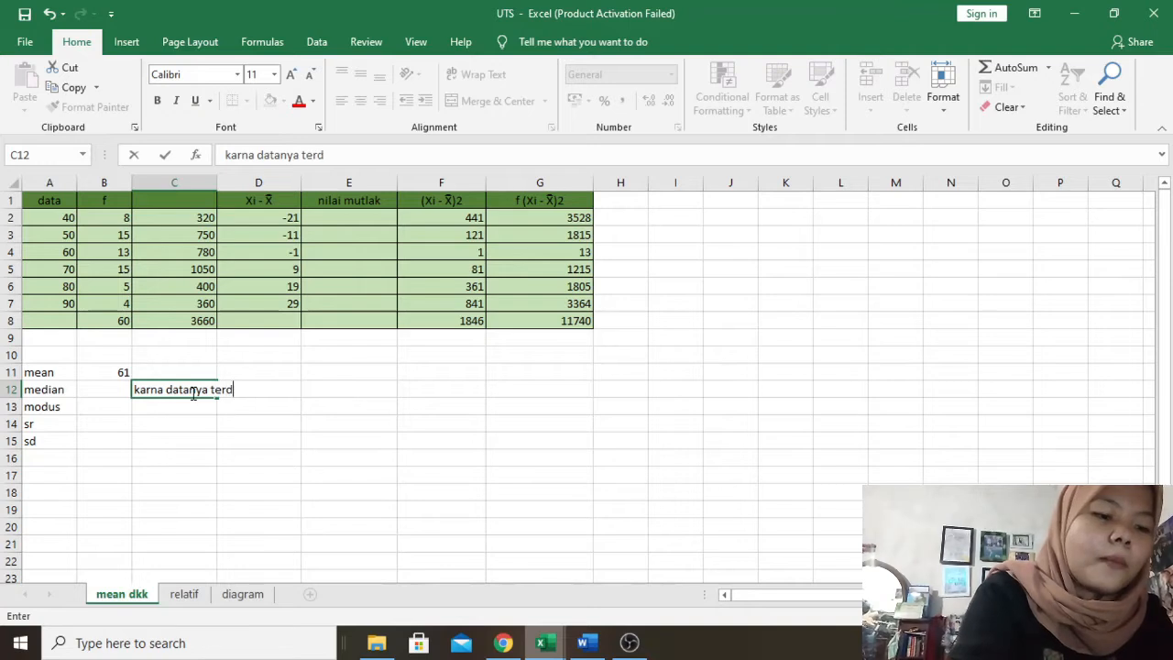
text(apat di)
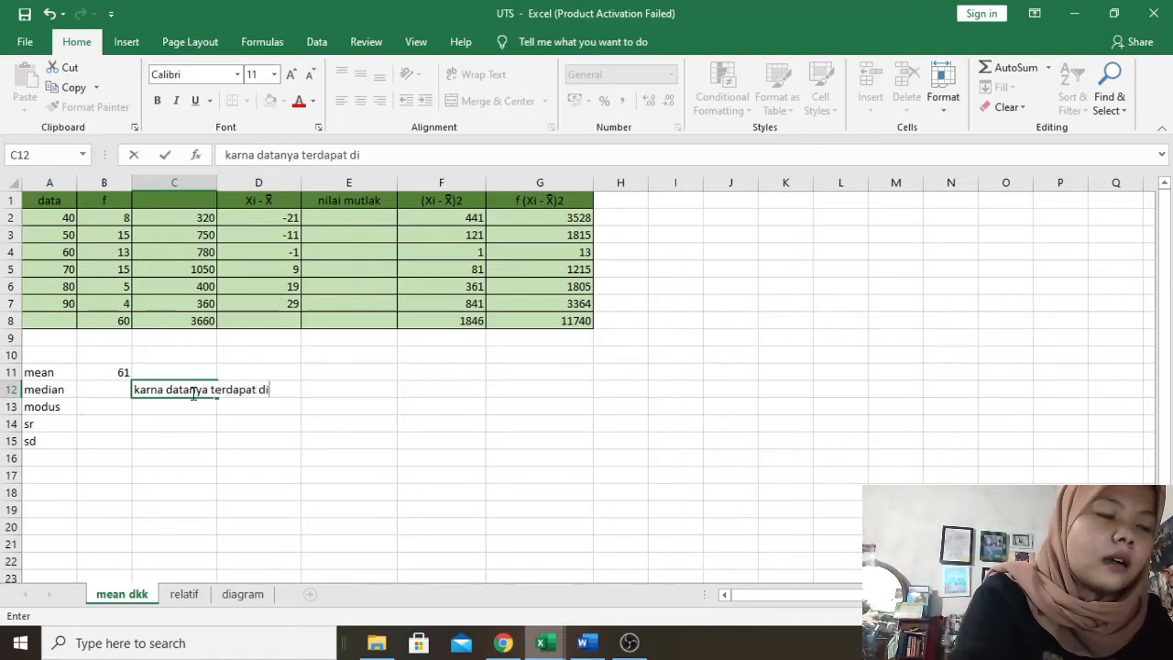
text(nila)
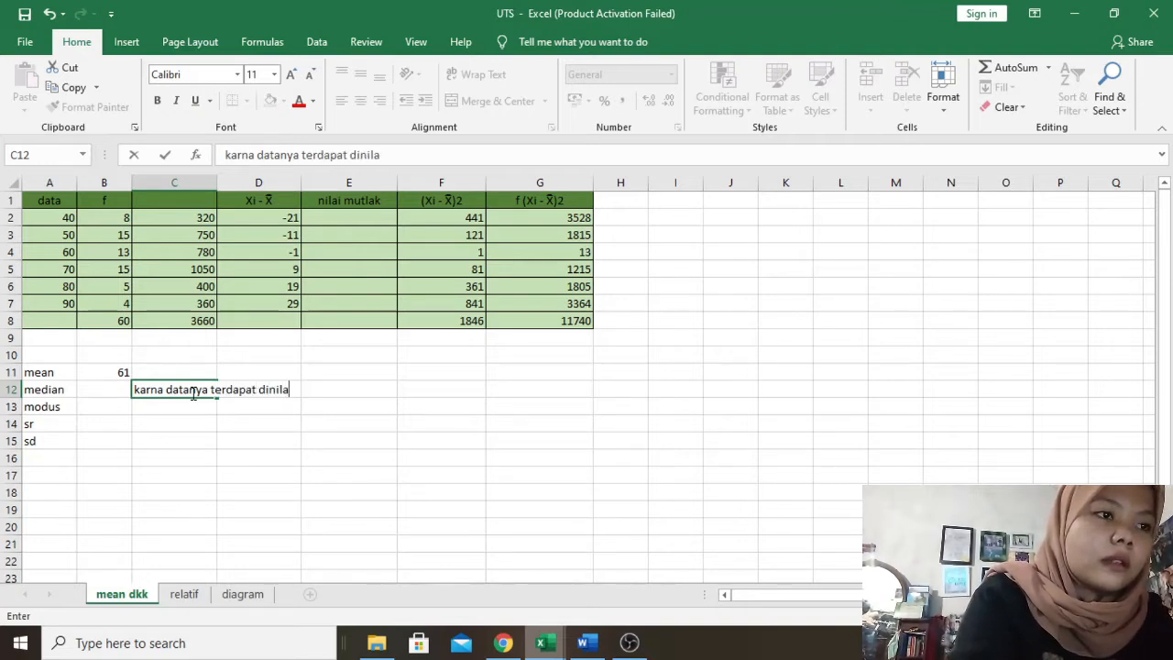
text(i)
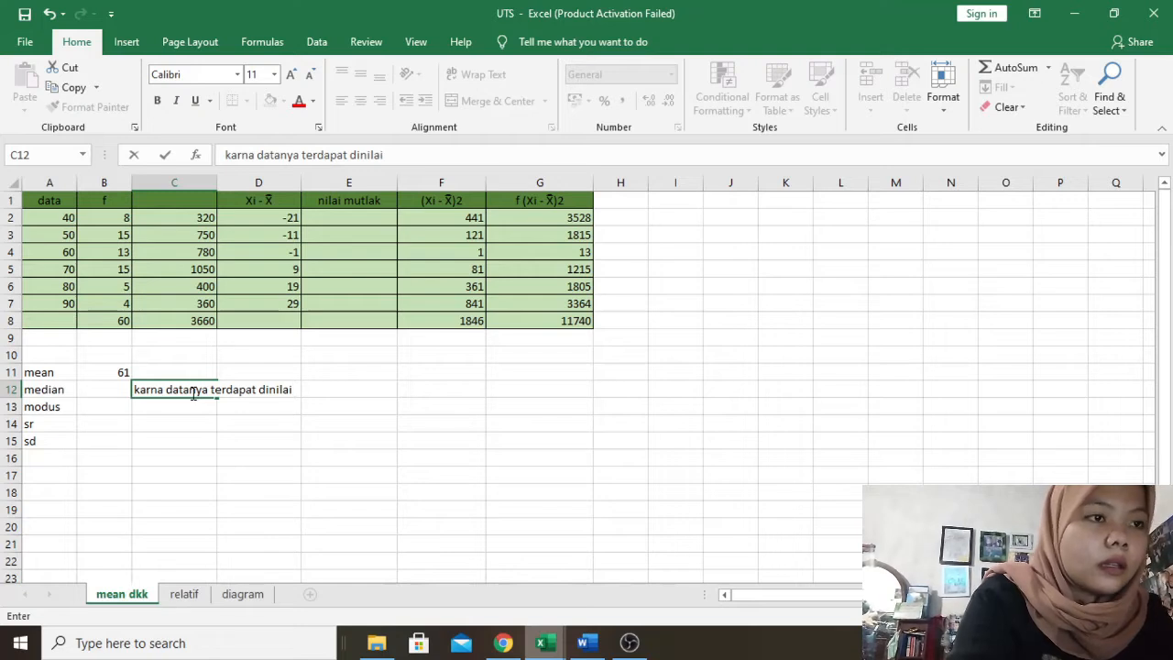
text( ke 3)
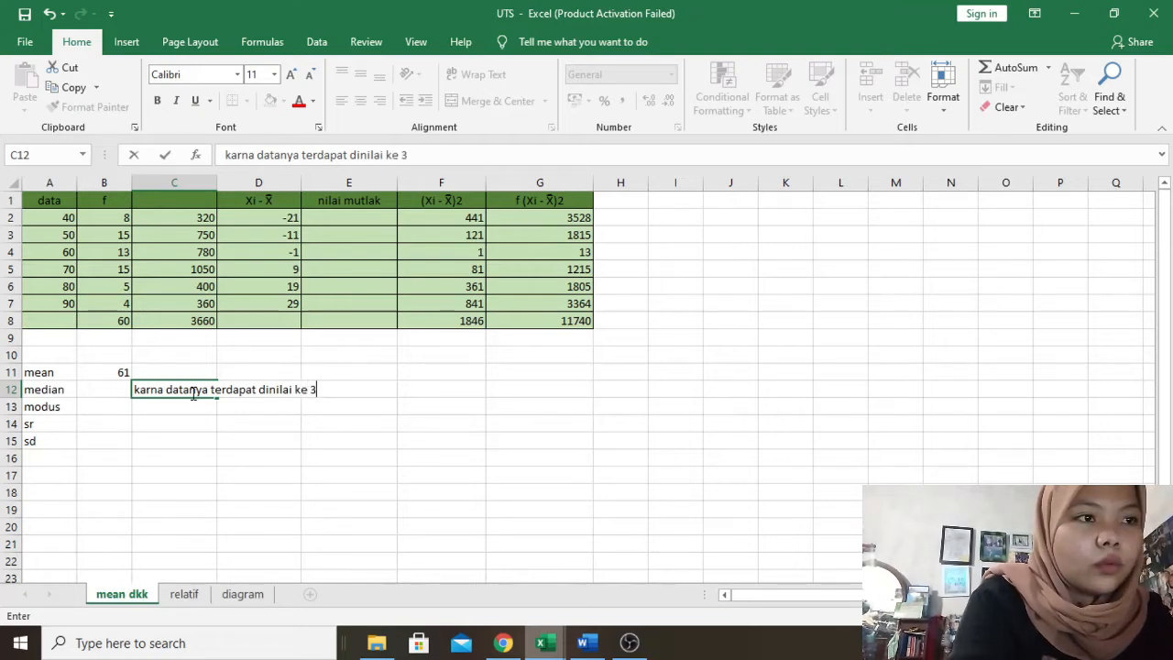
text(0 dan 32)
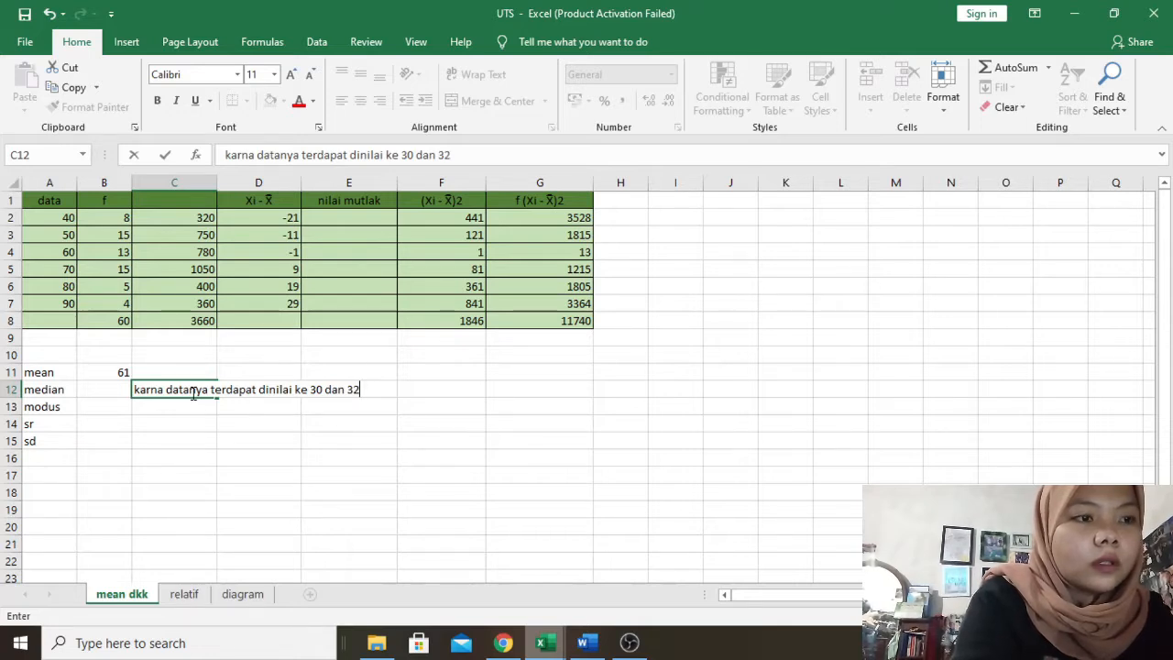
key(BackSpace)
text(1 )
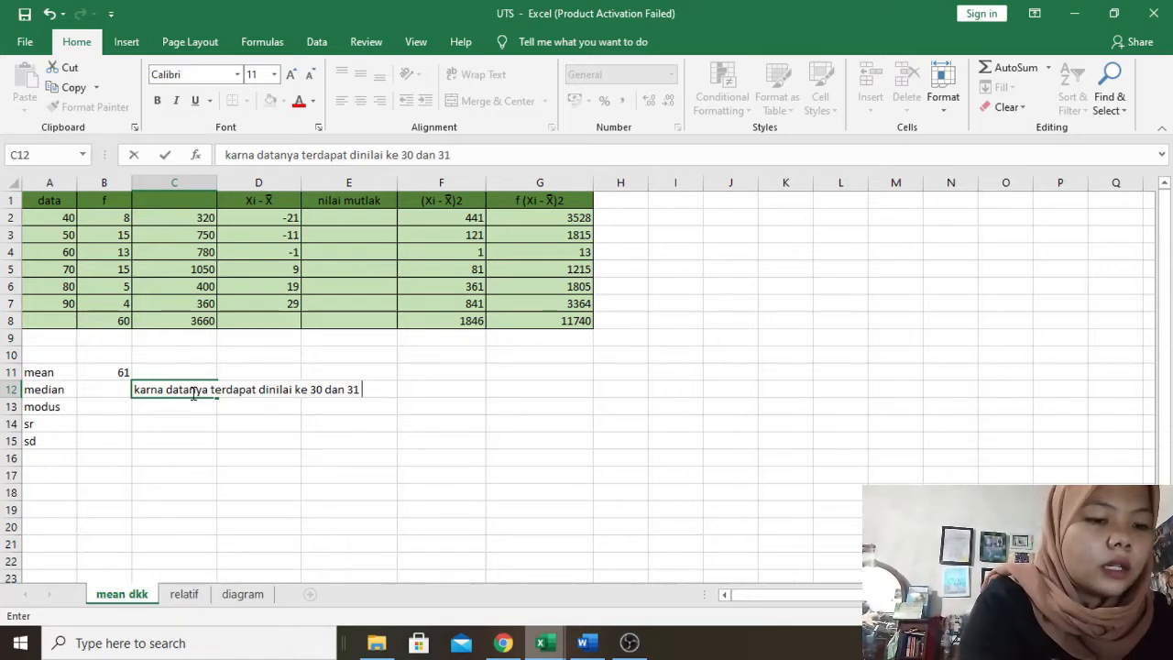
text(k)
key(BackSpace)
text(ja)
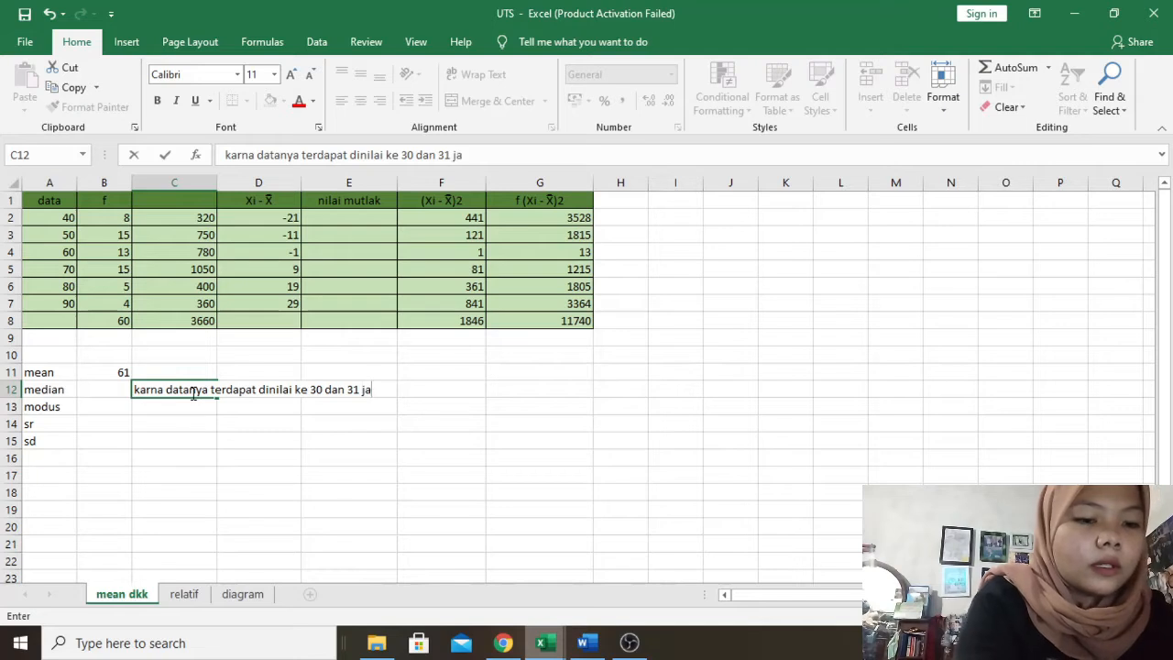
text(di kita l)
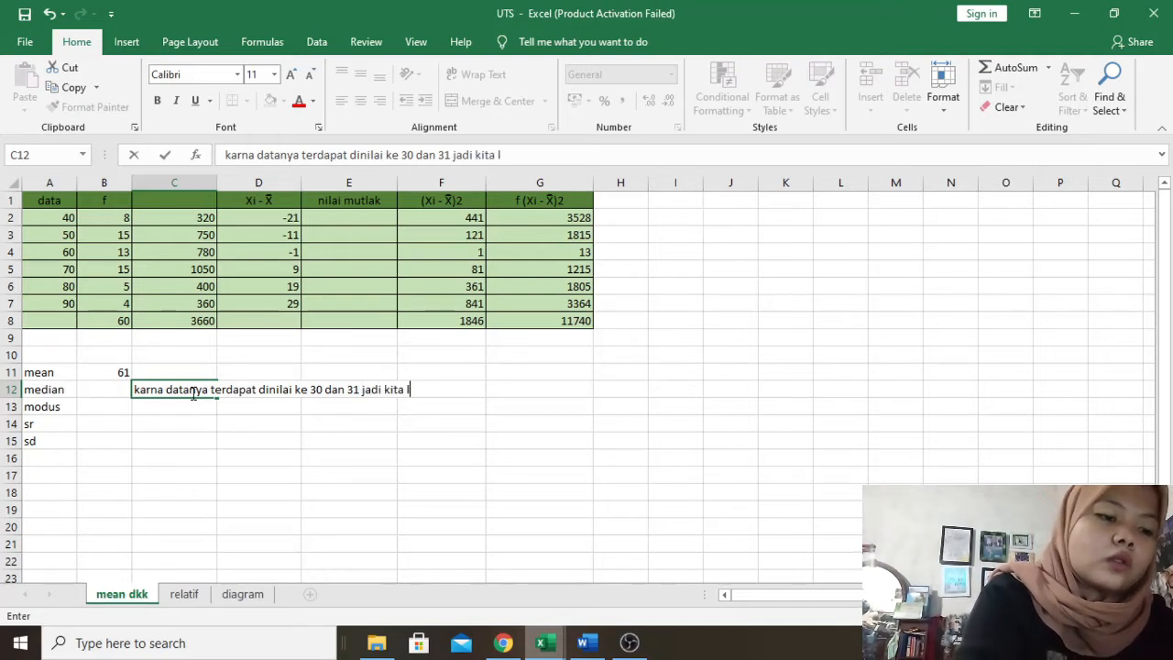
text(angsung amb)
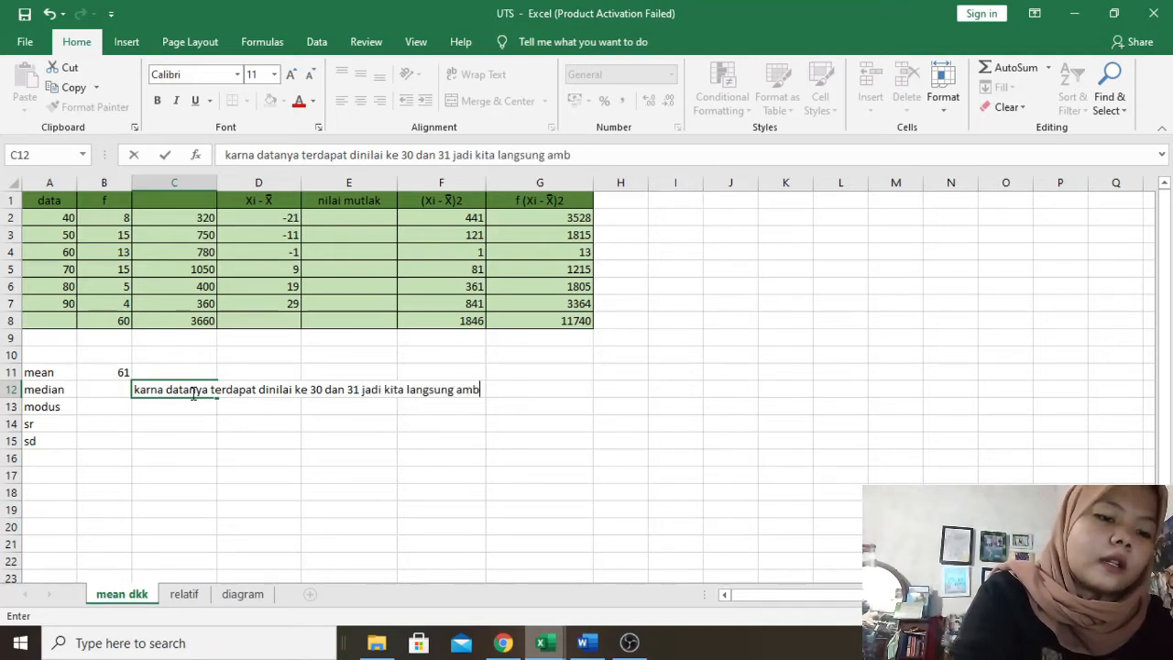
text(il nilainya)
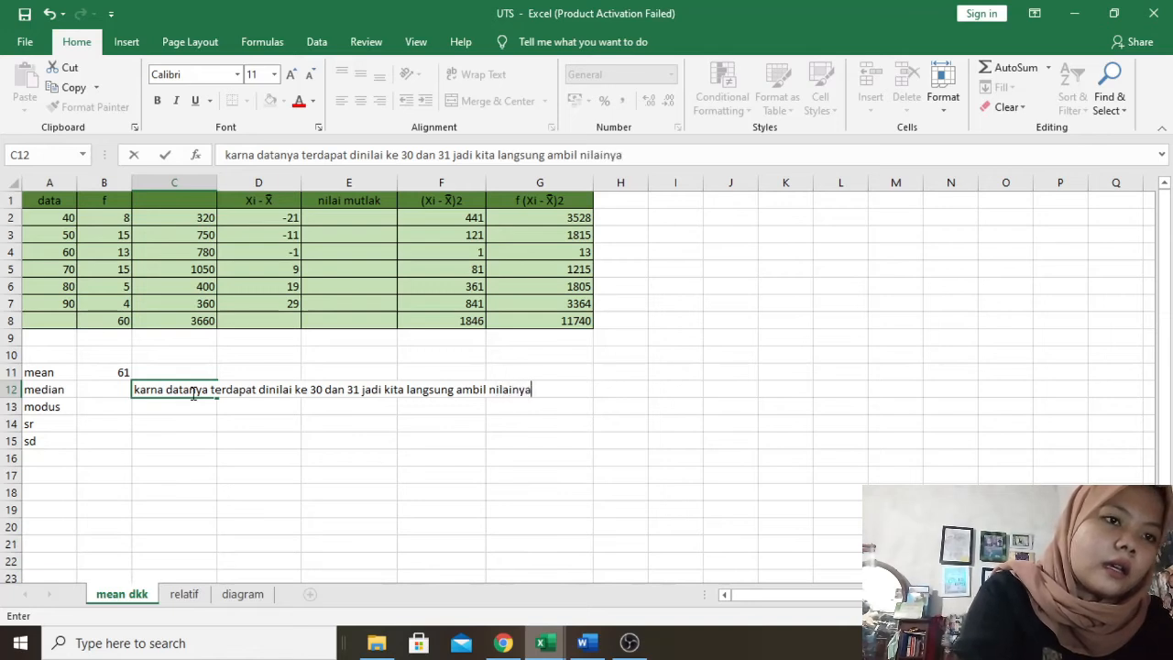
text( dan k)
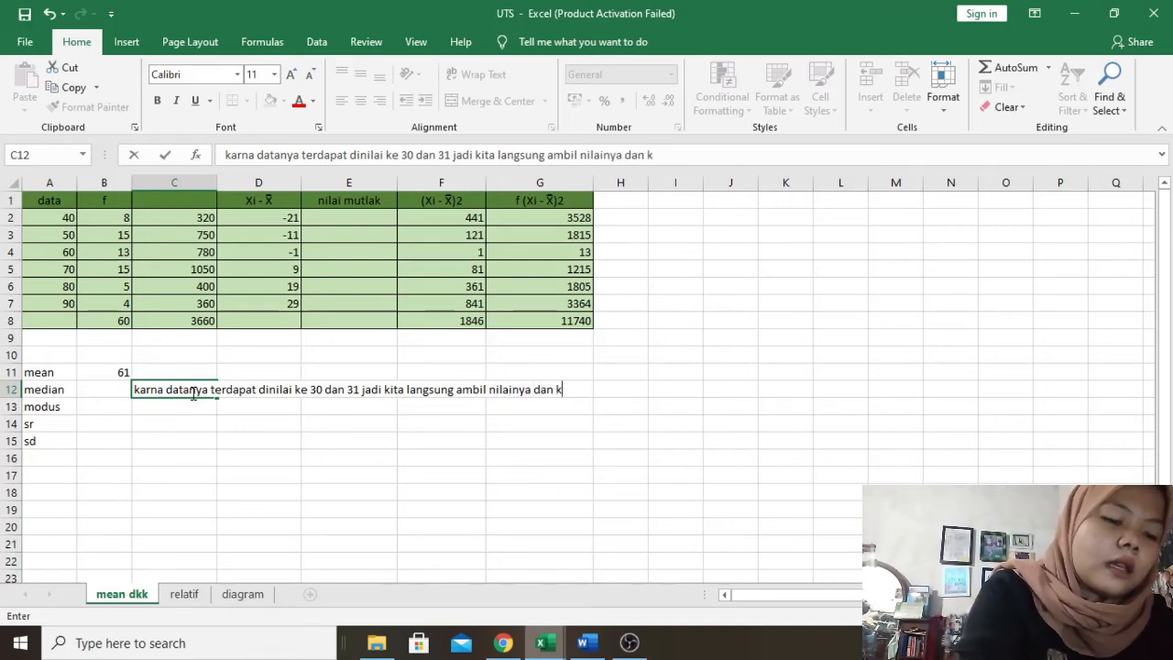
text(ita jumlah)
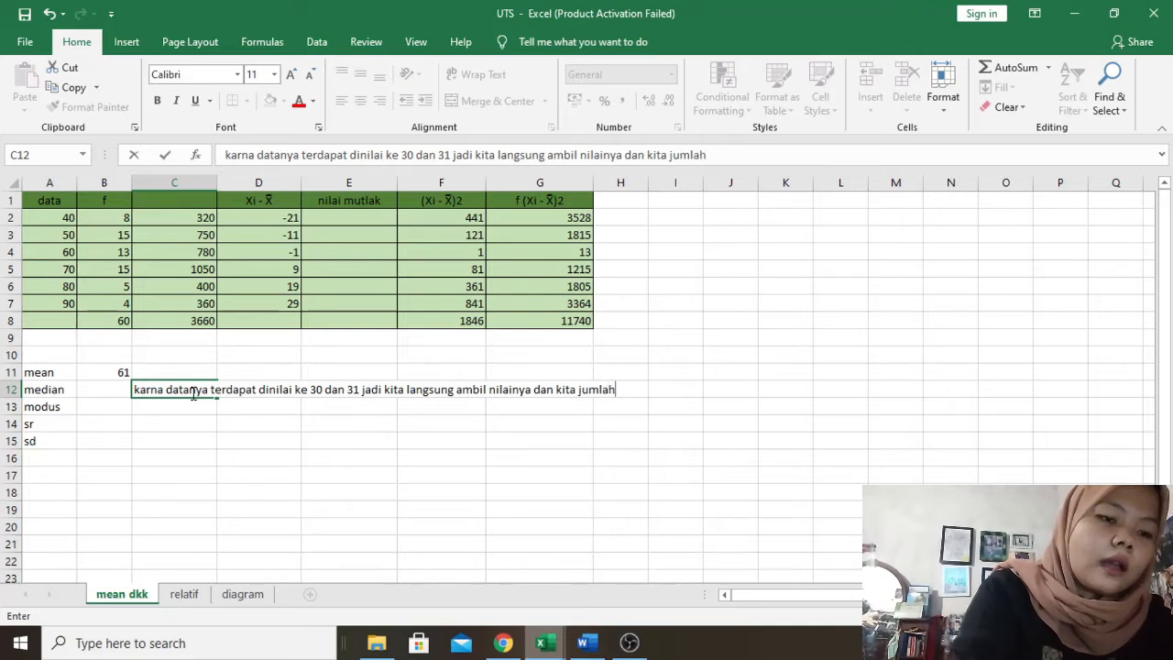
text(kan)
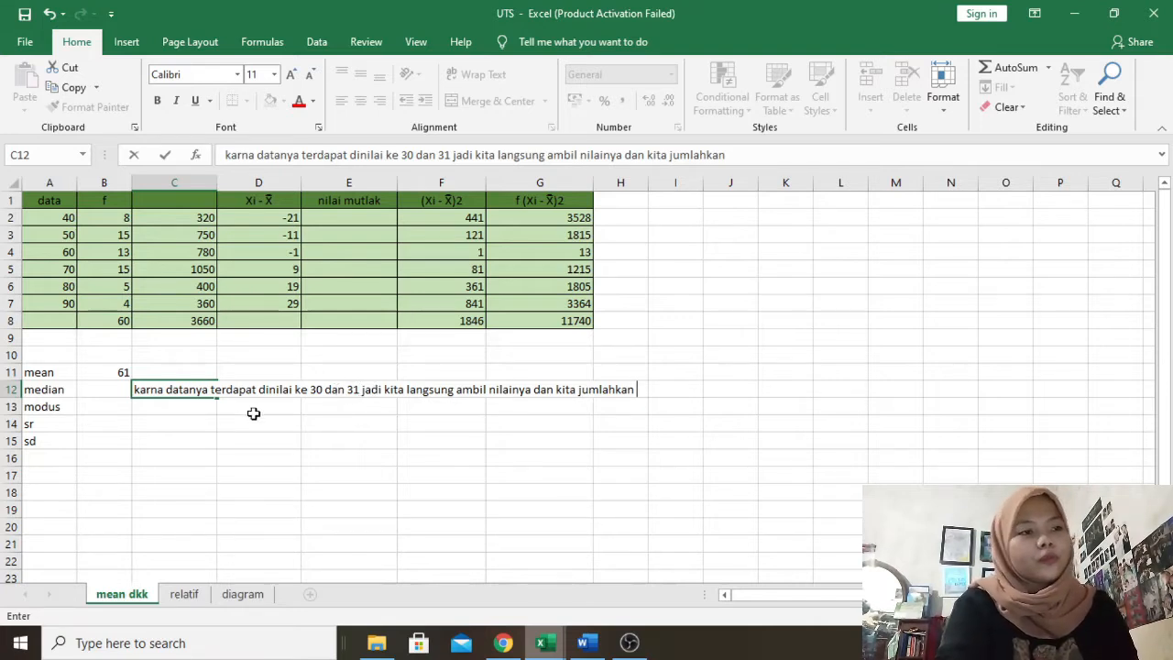
Calculate the median in cell B12 with the formula =(60+60)/2.
click(110, 386)
double_click(112, 389)
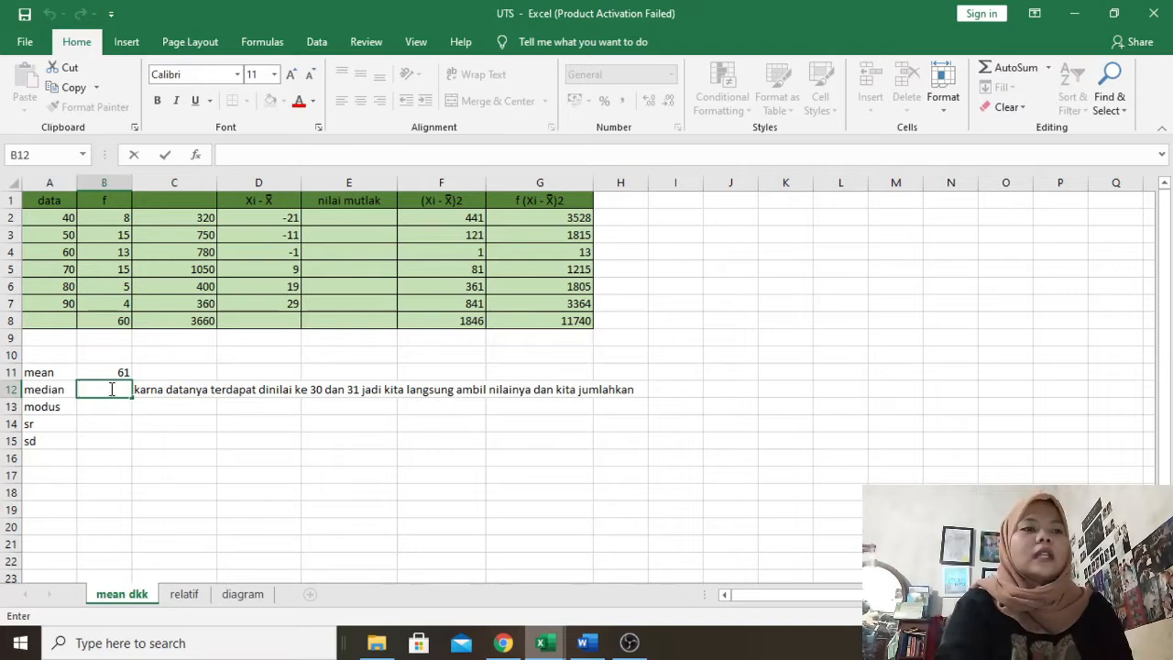
text(=)
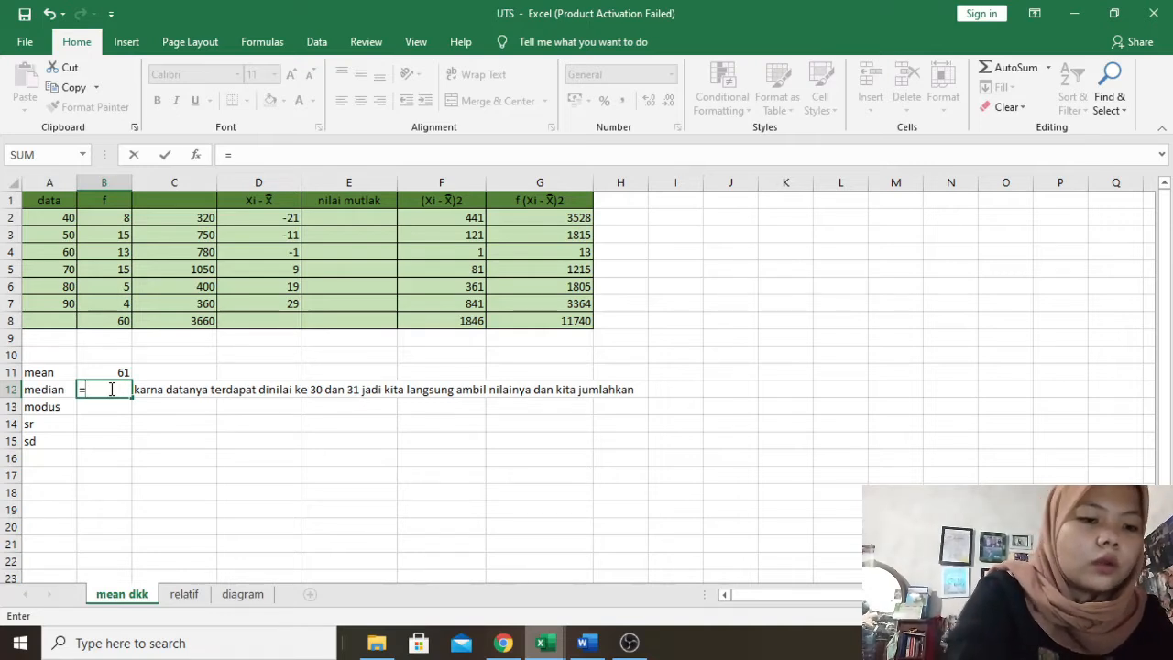
text((60)
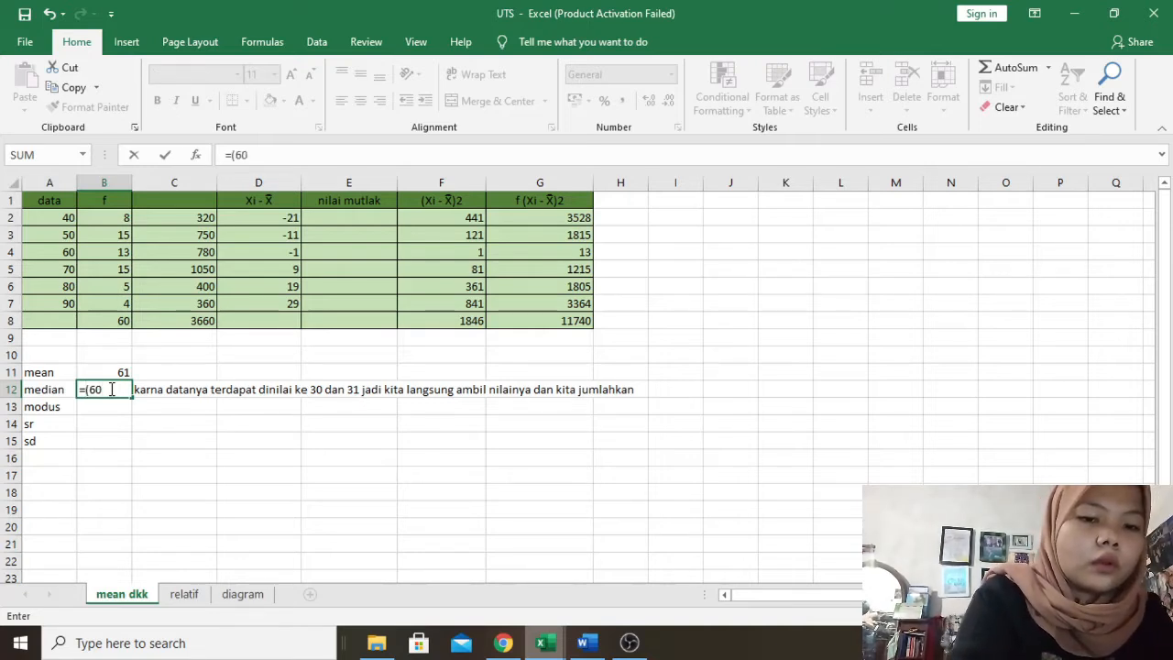
text(=)
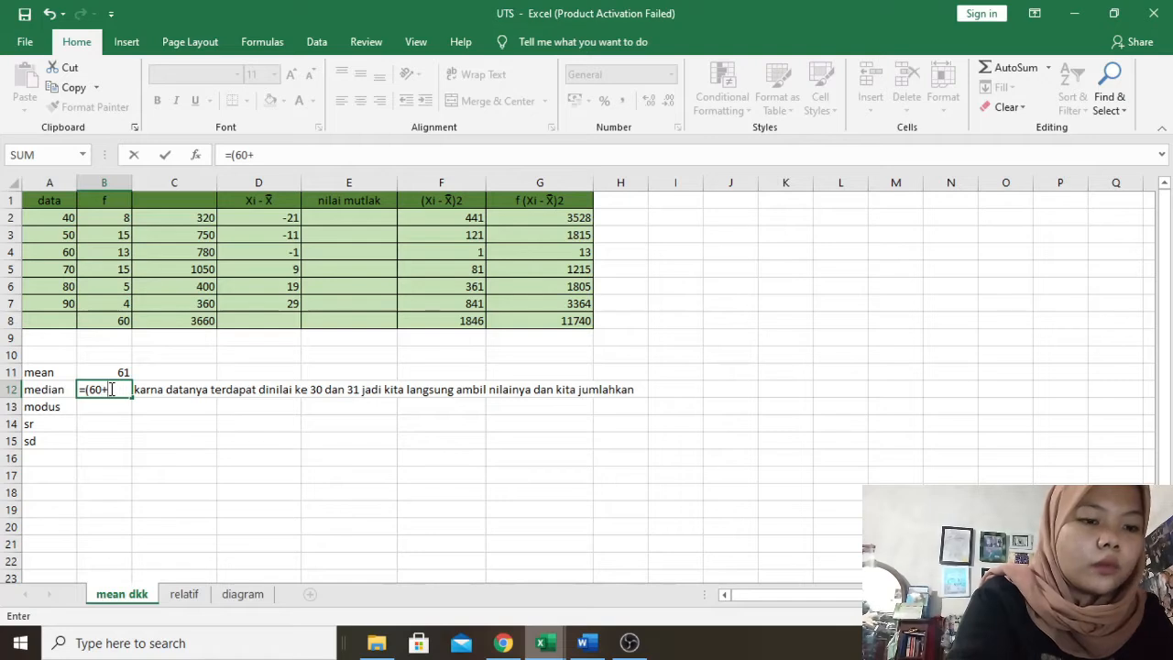
text(60)
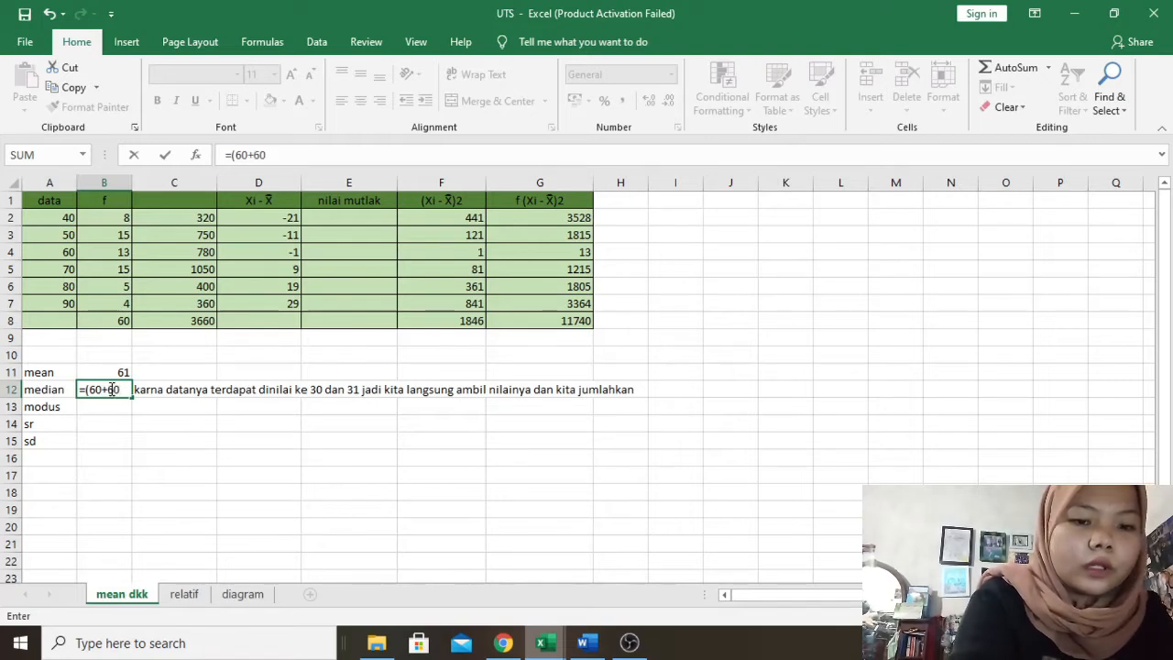
text()/)
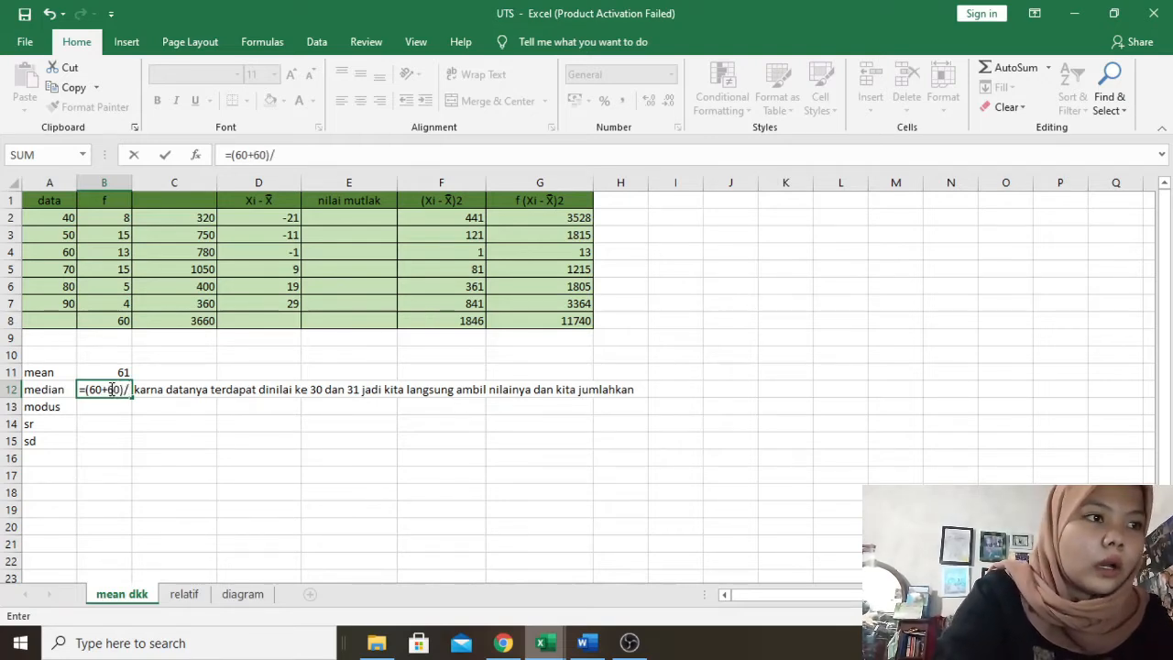
text(2)
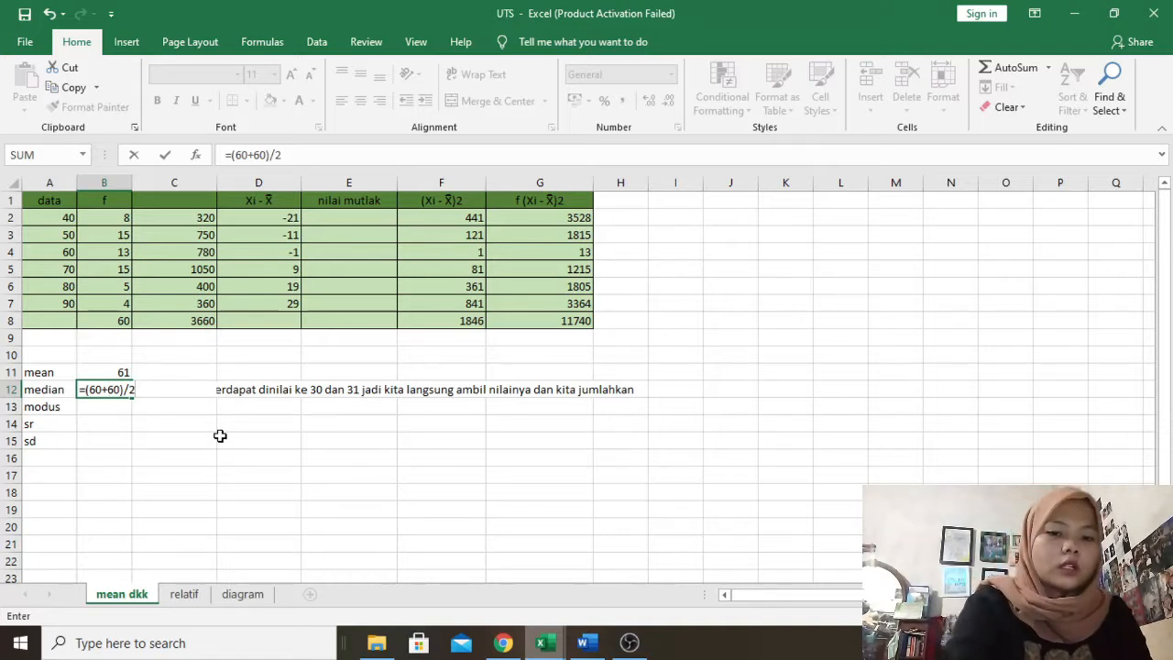
key(Return)
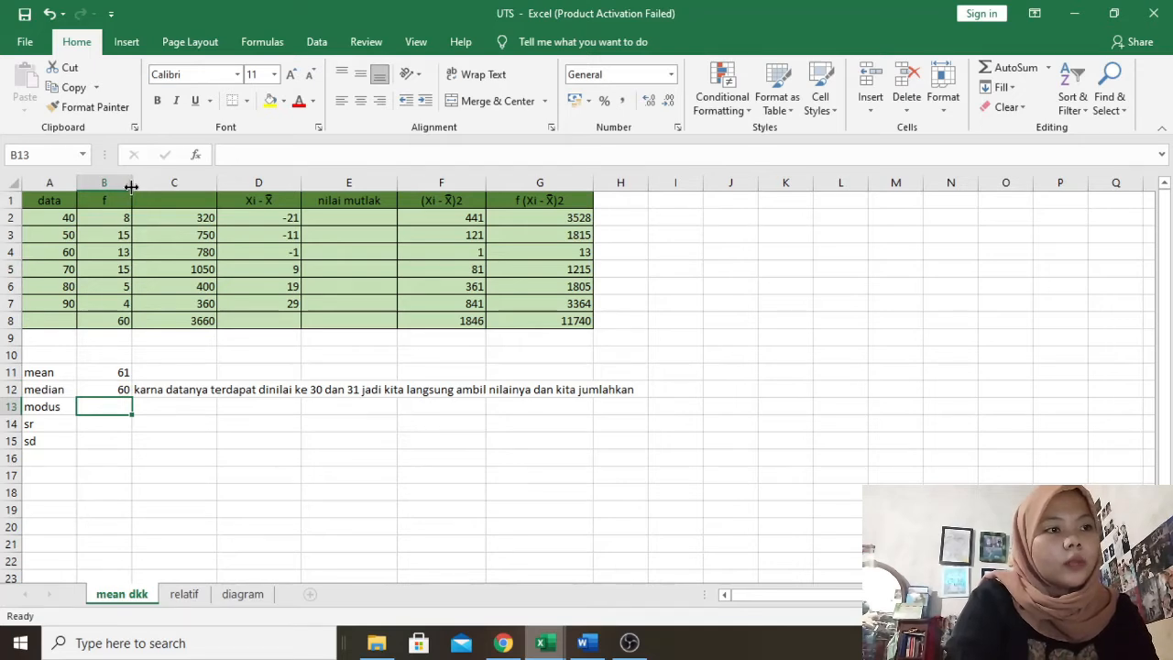
Widen column B slightly and enter the mode as "50 dan 70" in cell B13.
drag(129, 186, 144, 186)
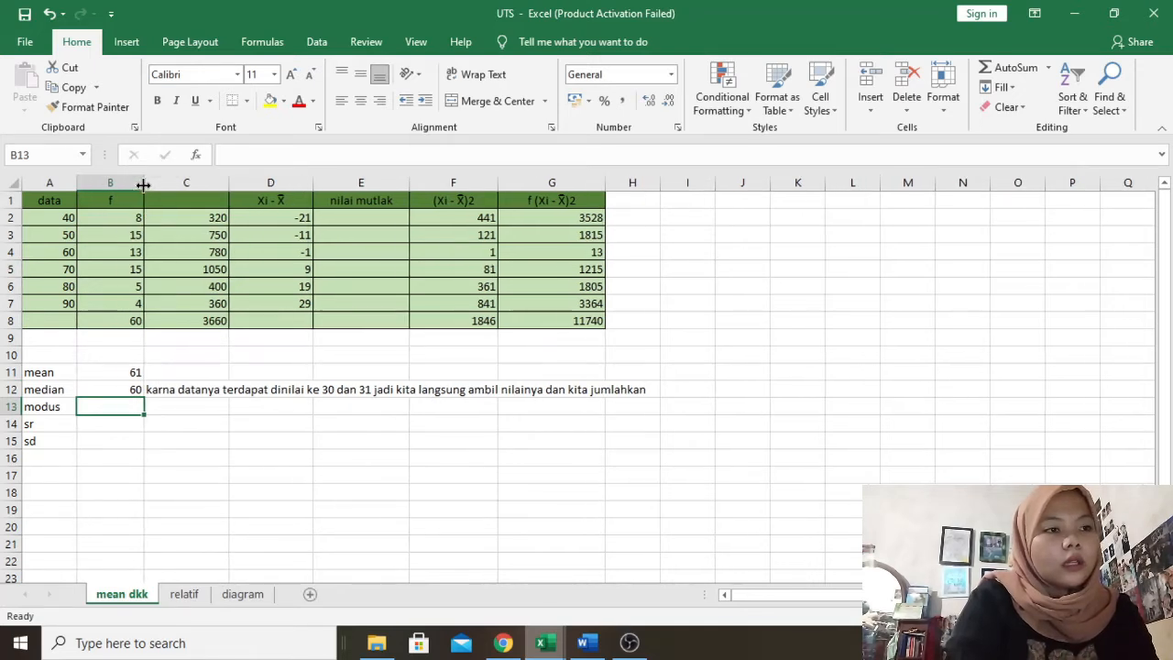
double_click(92, 404)
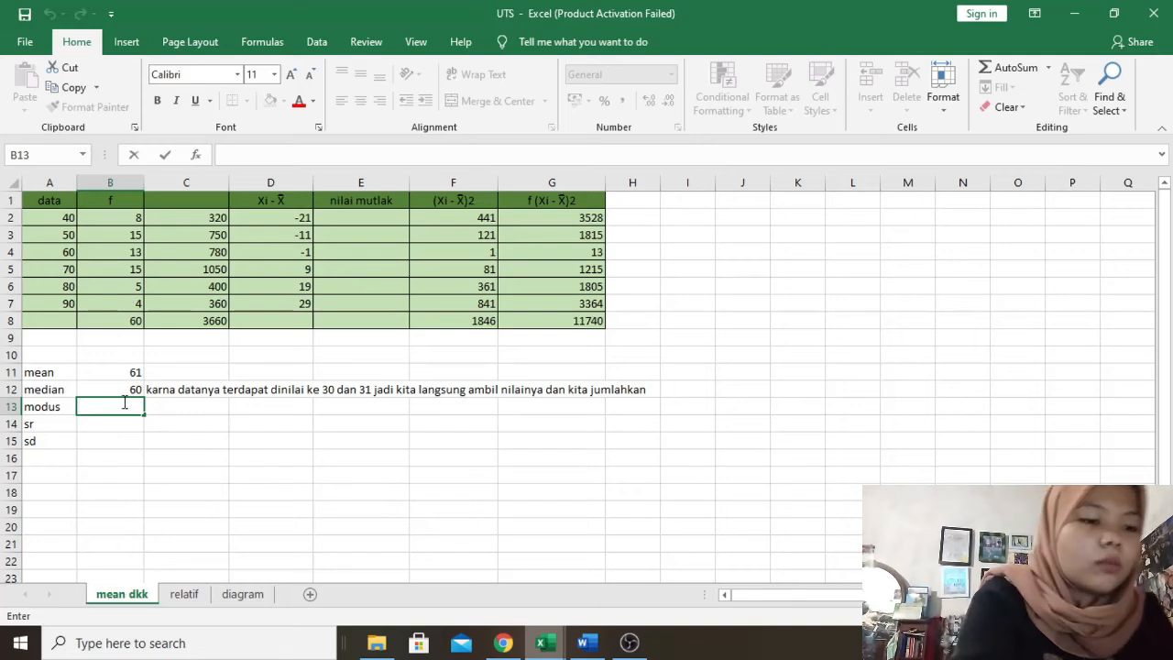
text(5)
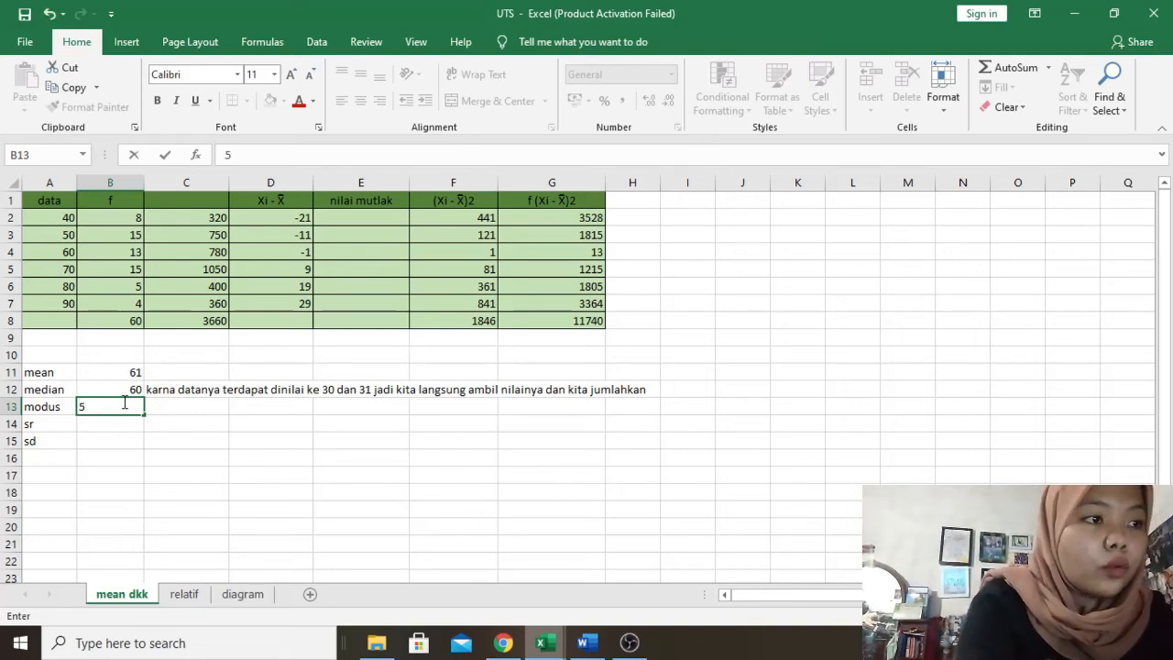
text(0 dan)
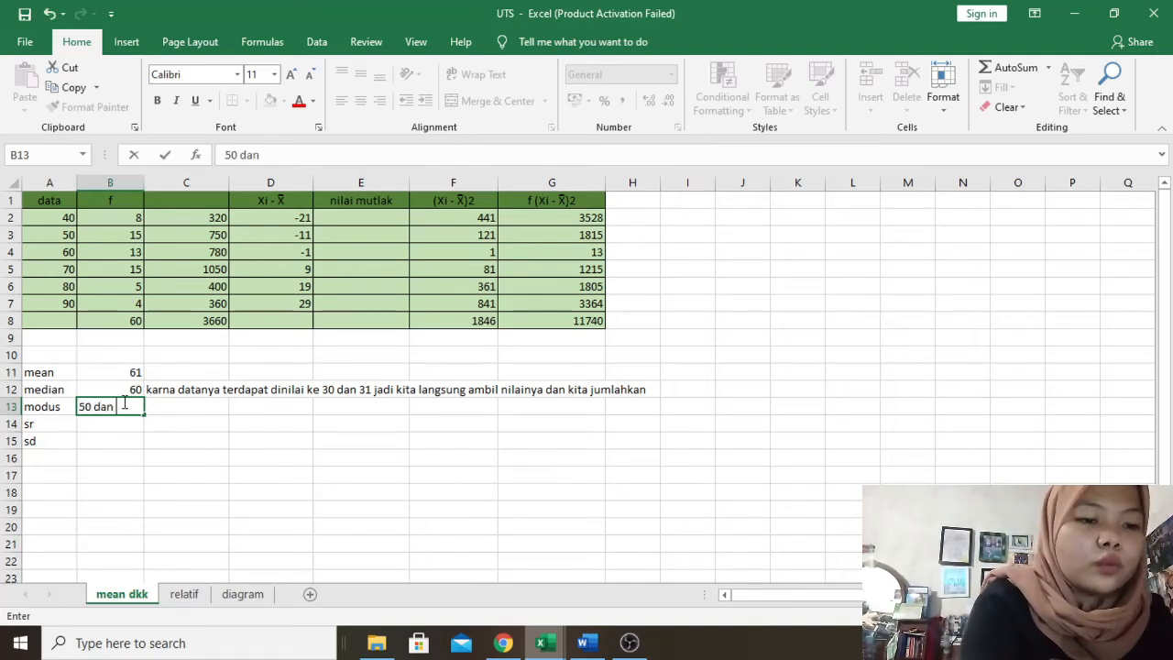
text( 6)
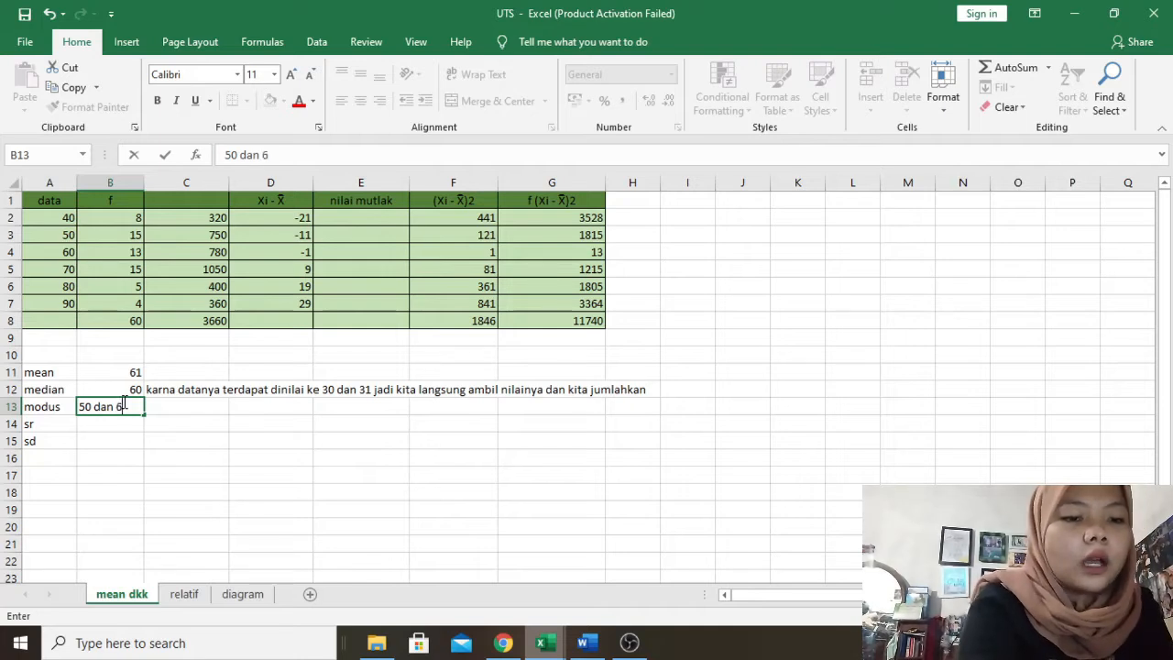
key(BackSpace)
text(70)
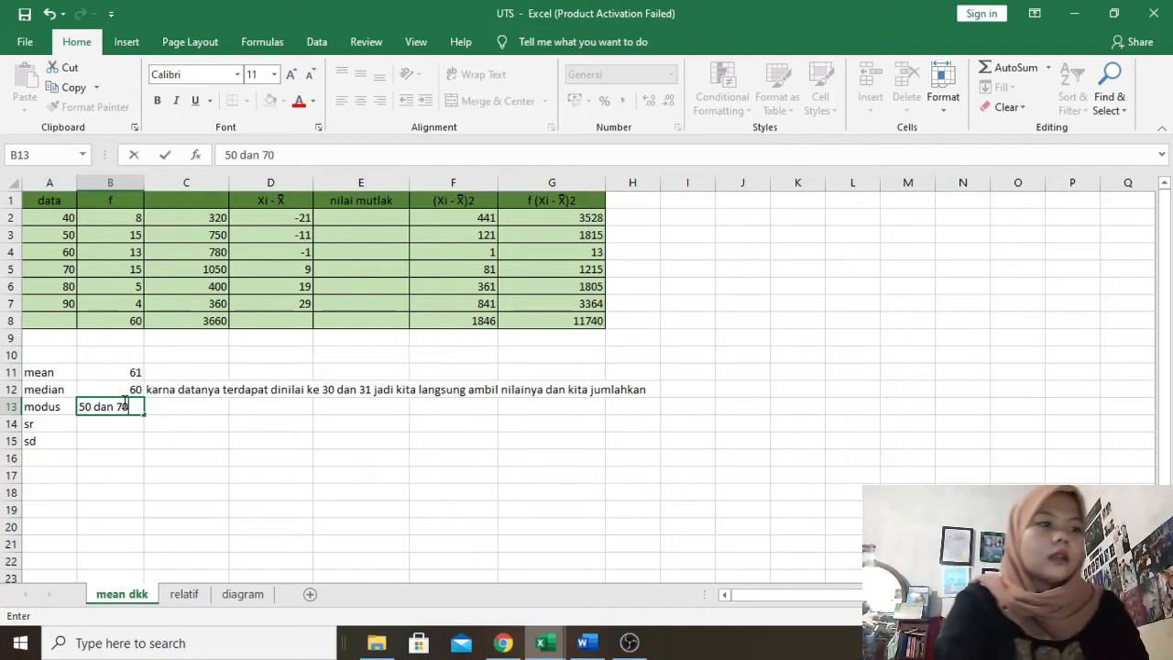
key(Return)
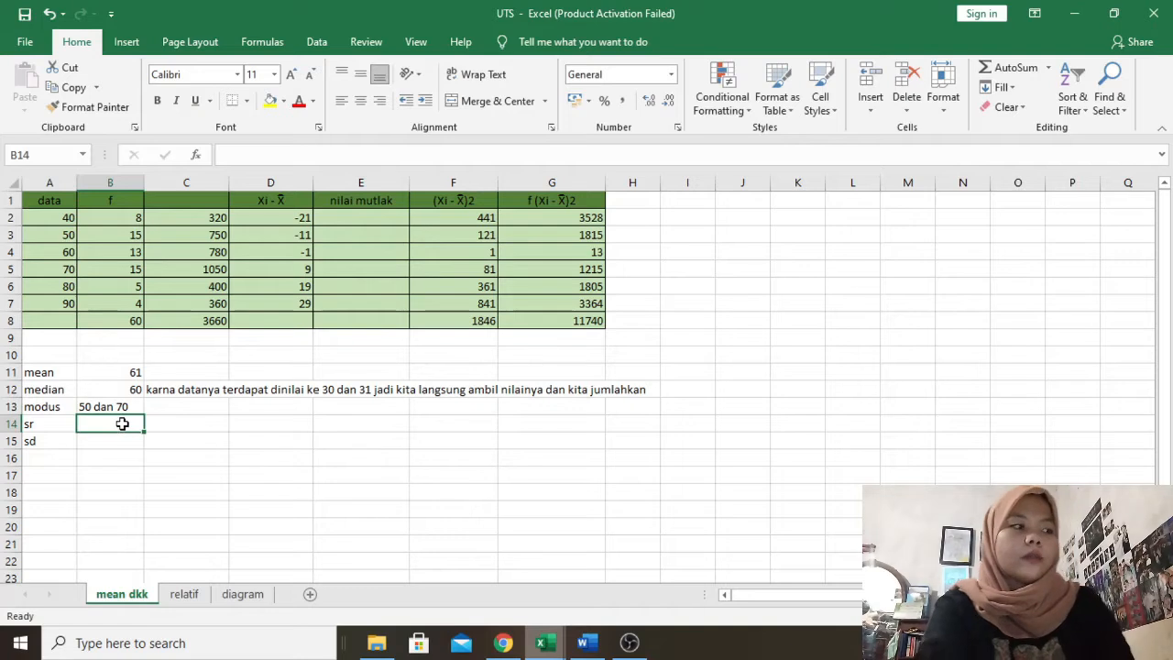
Calculate the mean deviation (sr) in cell B14 with the formula =1/B8*F8.
double_click(122, 425)
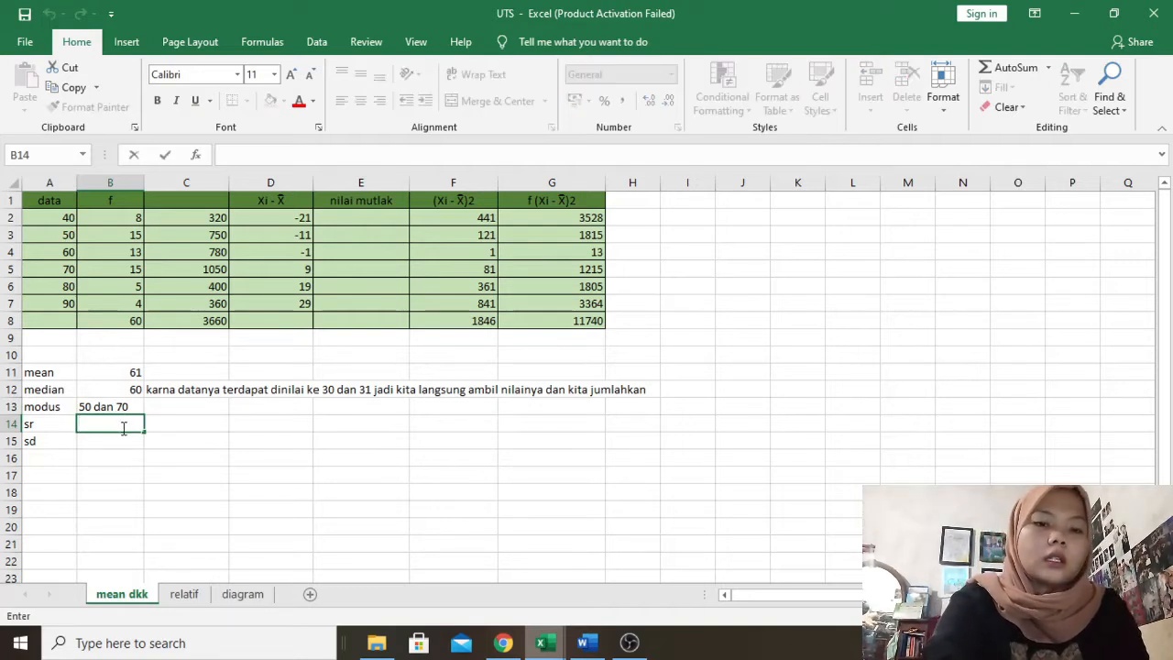
text(=)
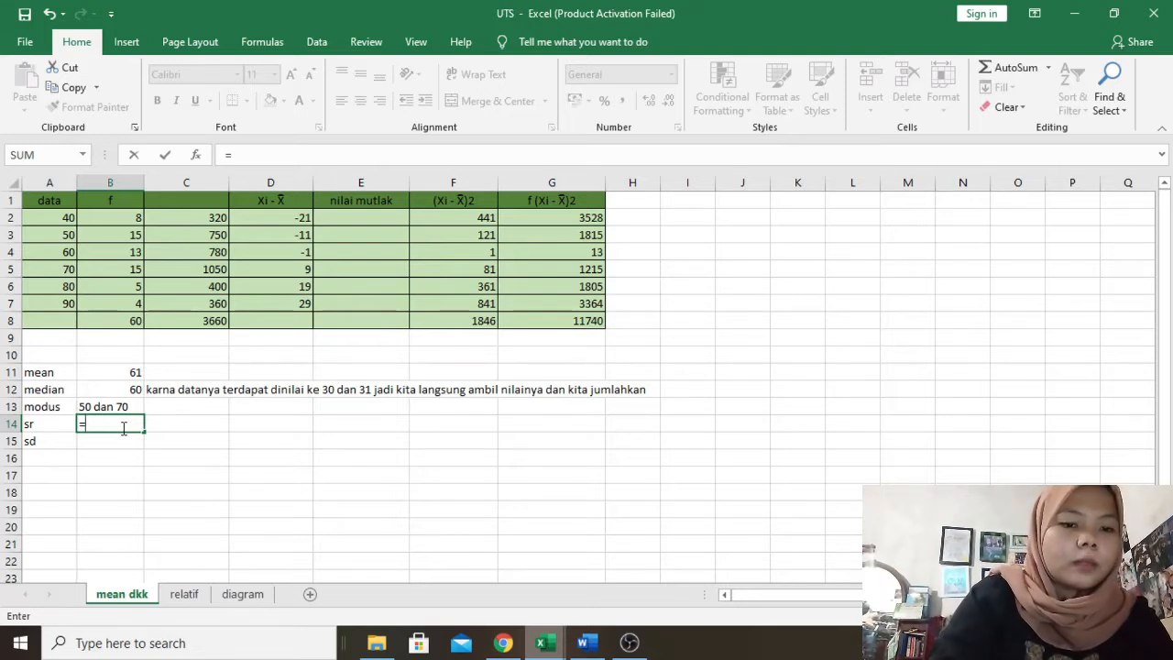
text(1)
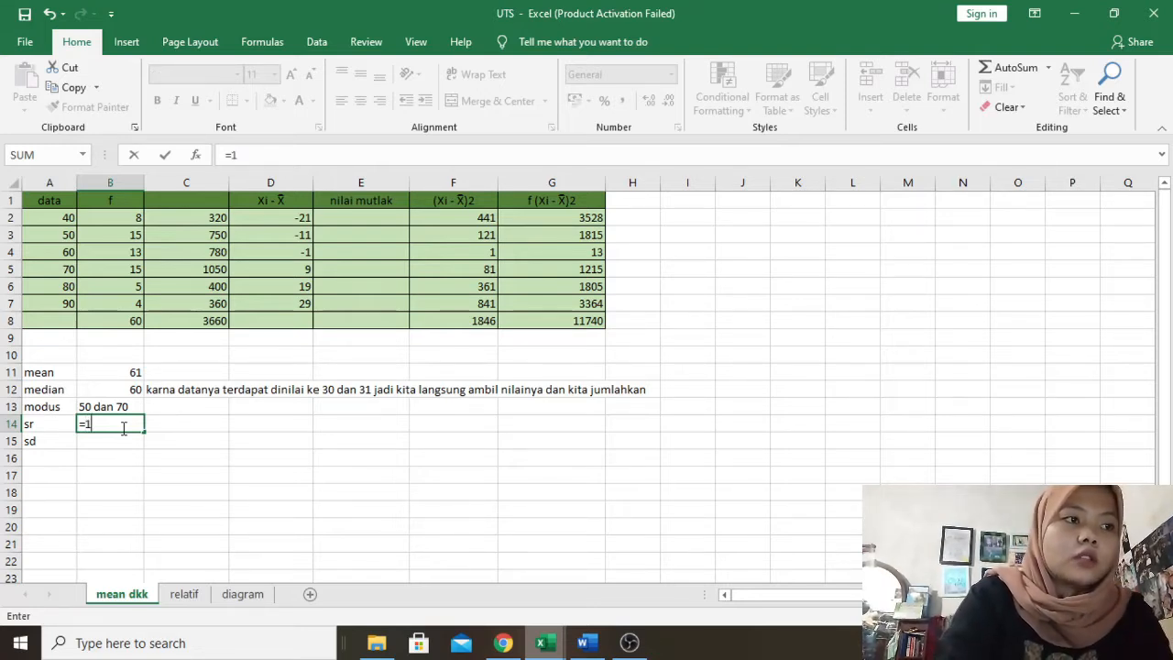
text(?)
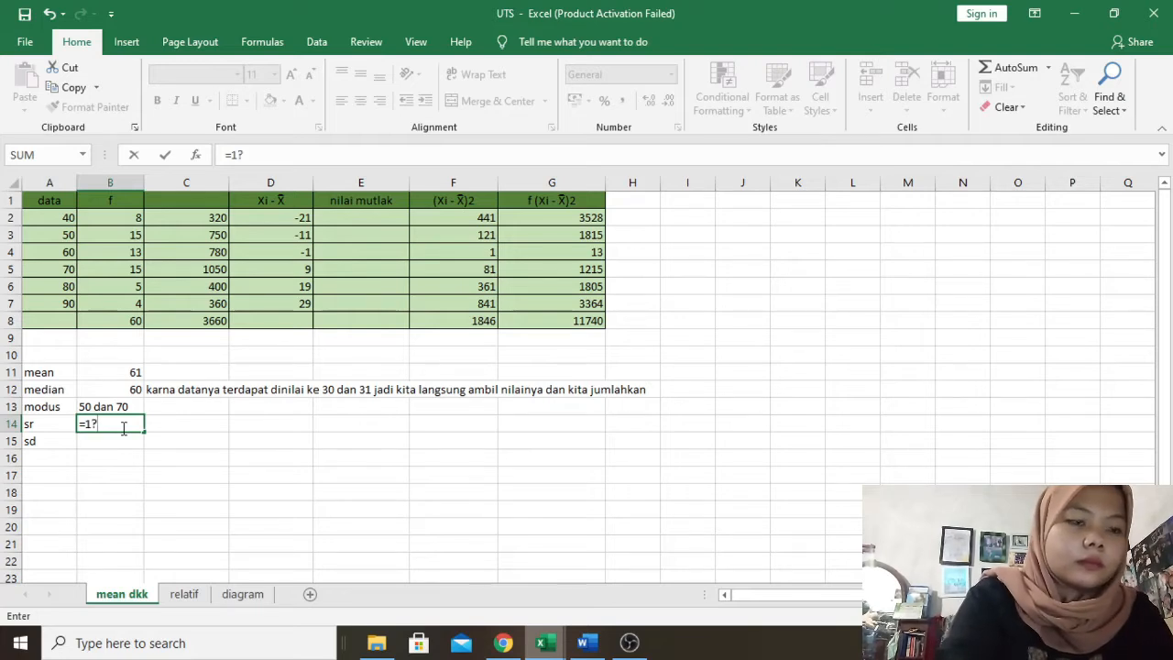
key(BackSpace)
text(/)
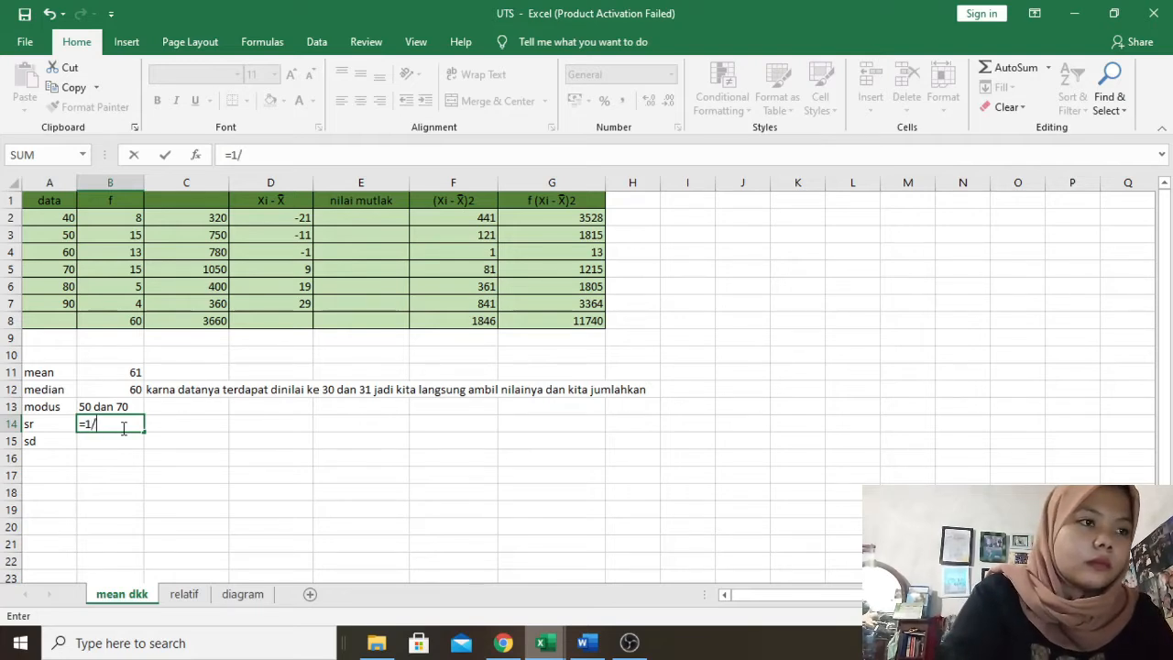
click(125, 320)
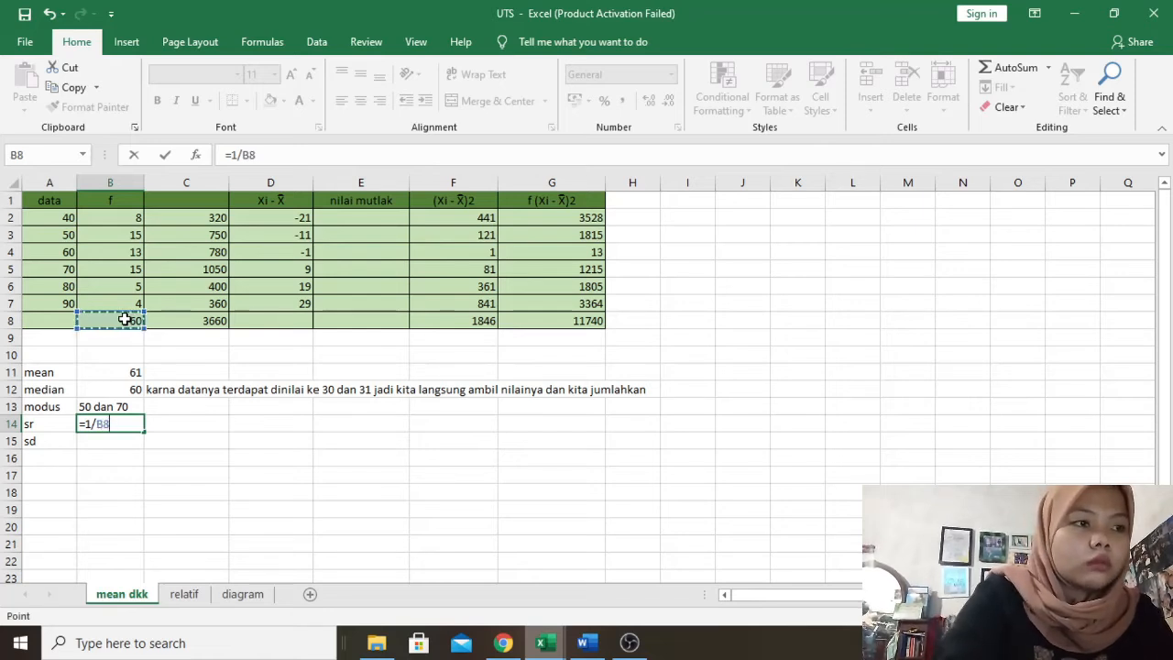
text(()
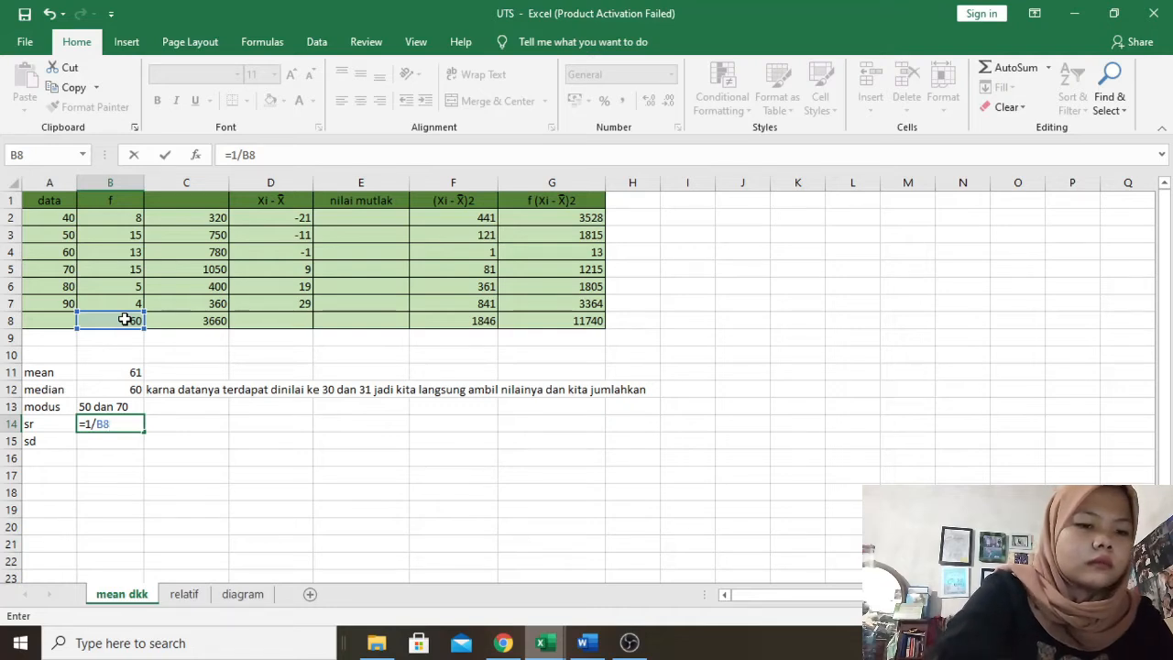
text(*)
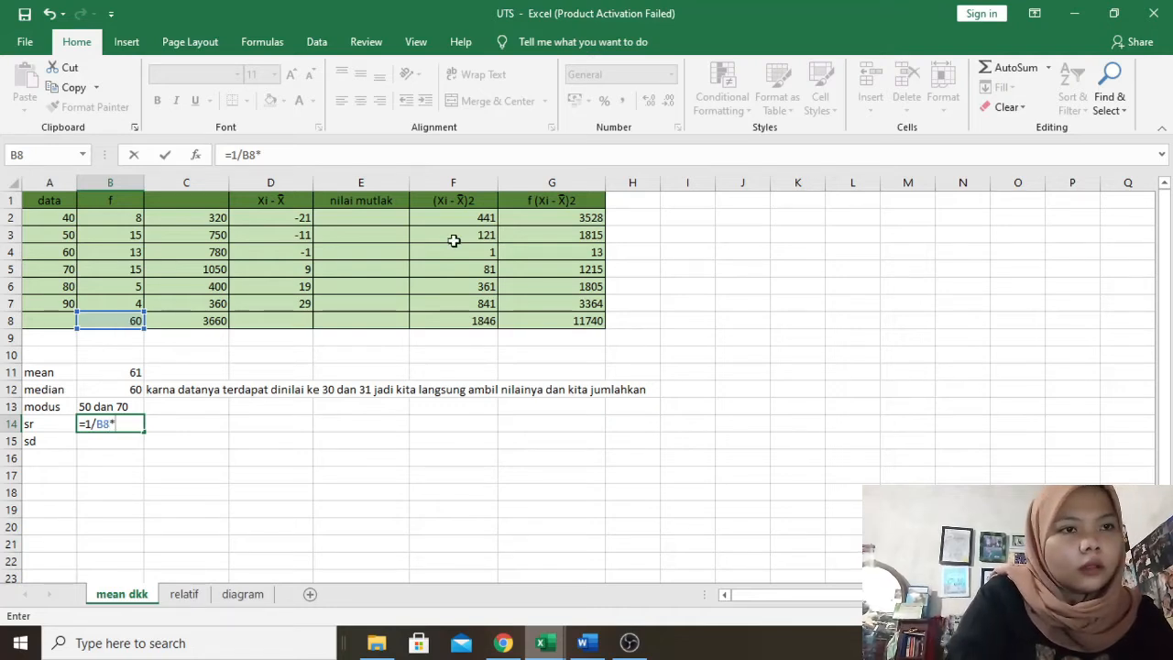
click(461, 321)
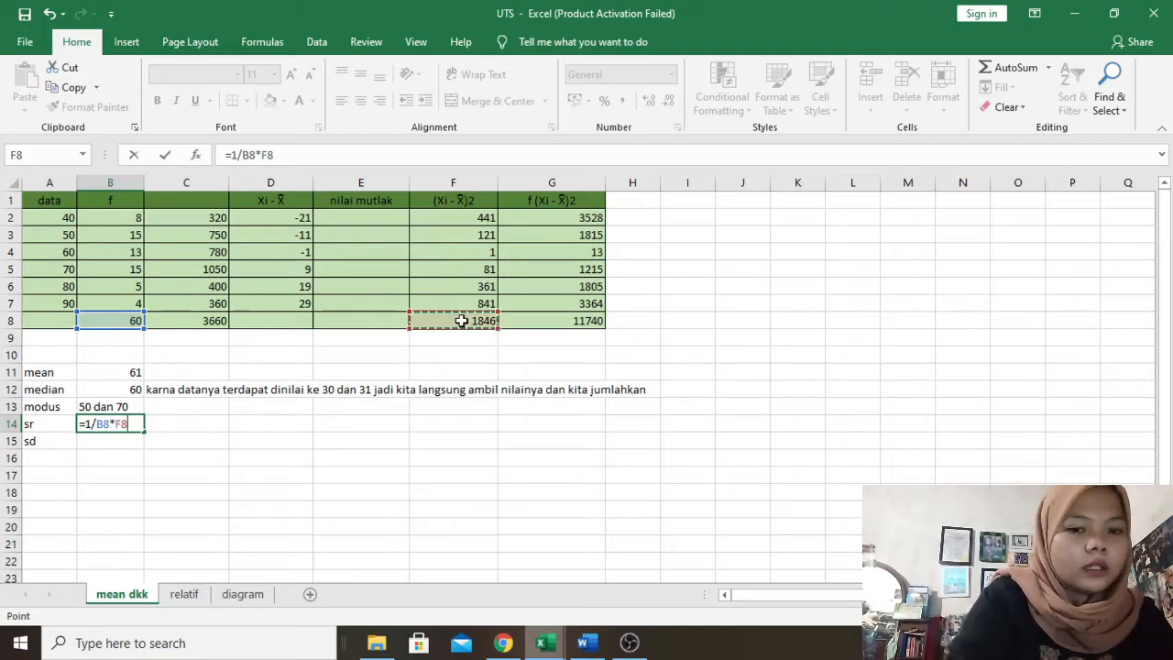
key(Return)
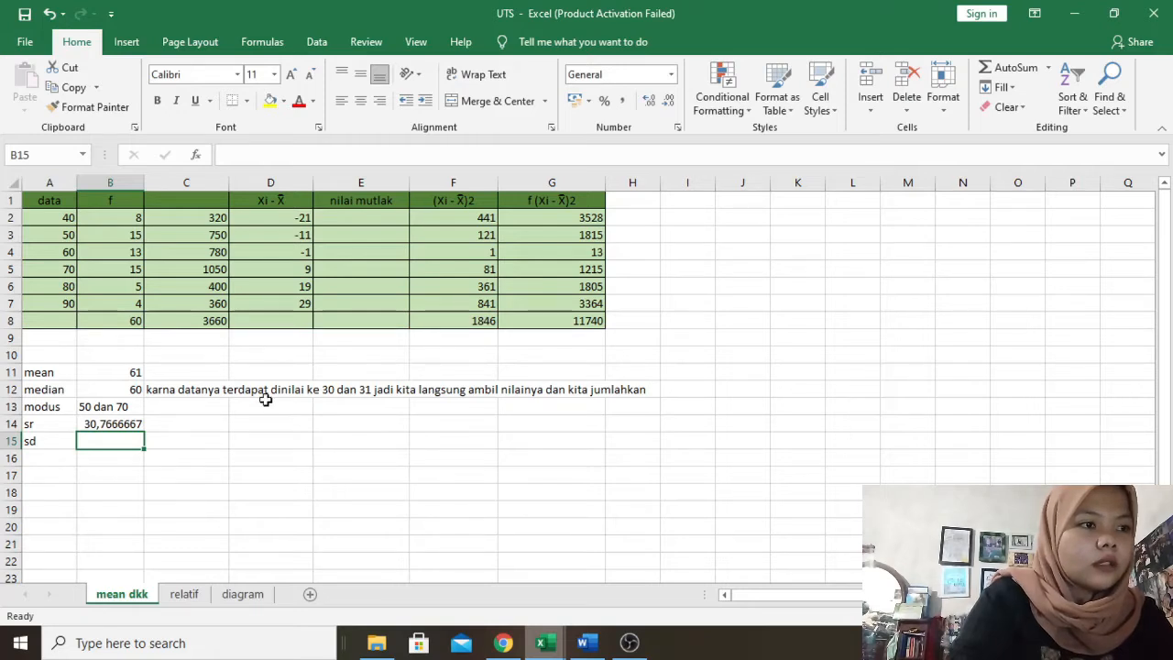
Calculate the standard deviation (sd) in cell B15 with the formula =SQRT(G8/B8).
double_click(126, 443)
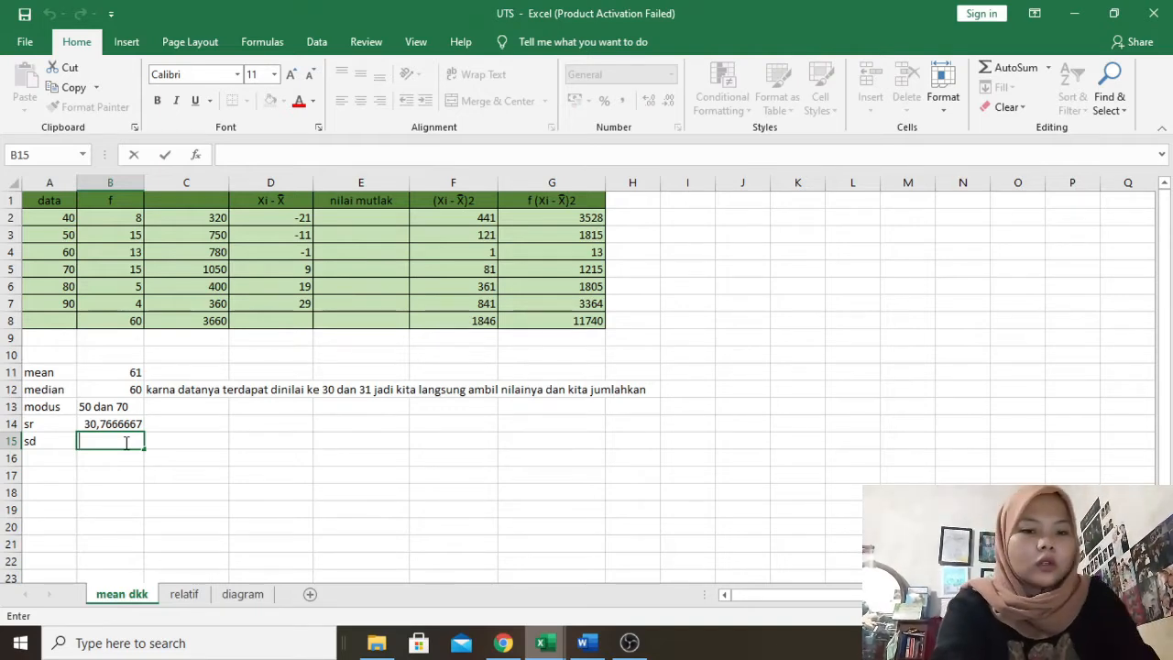
text(=)
click(114, 443)
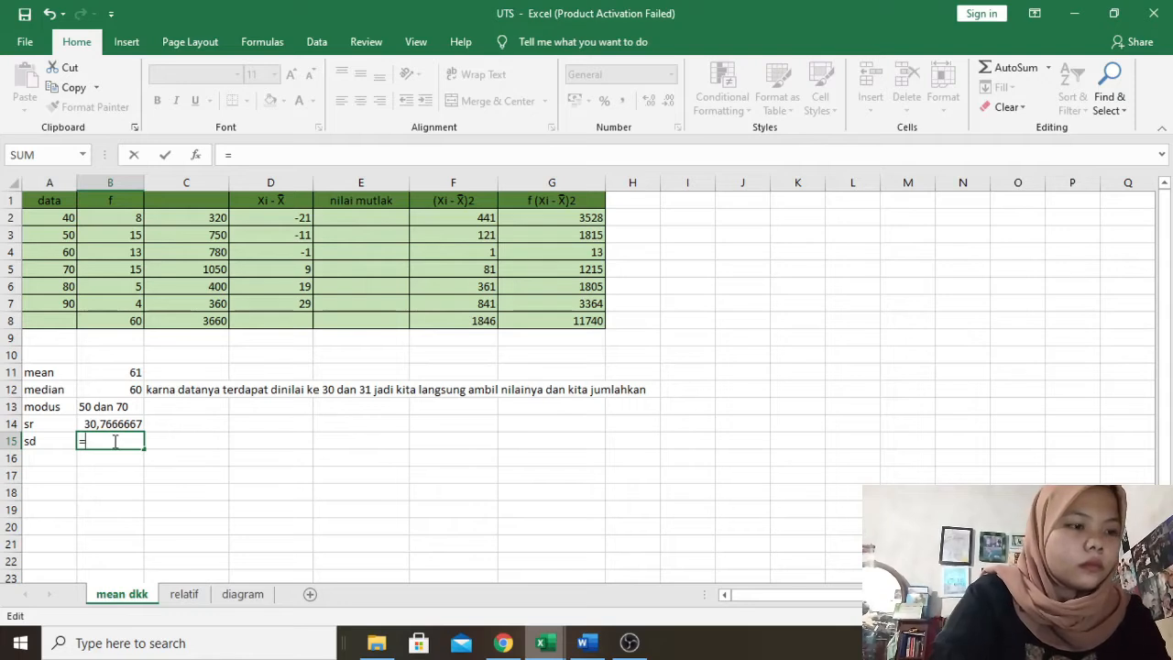
text(S)
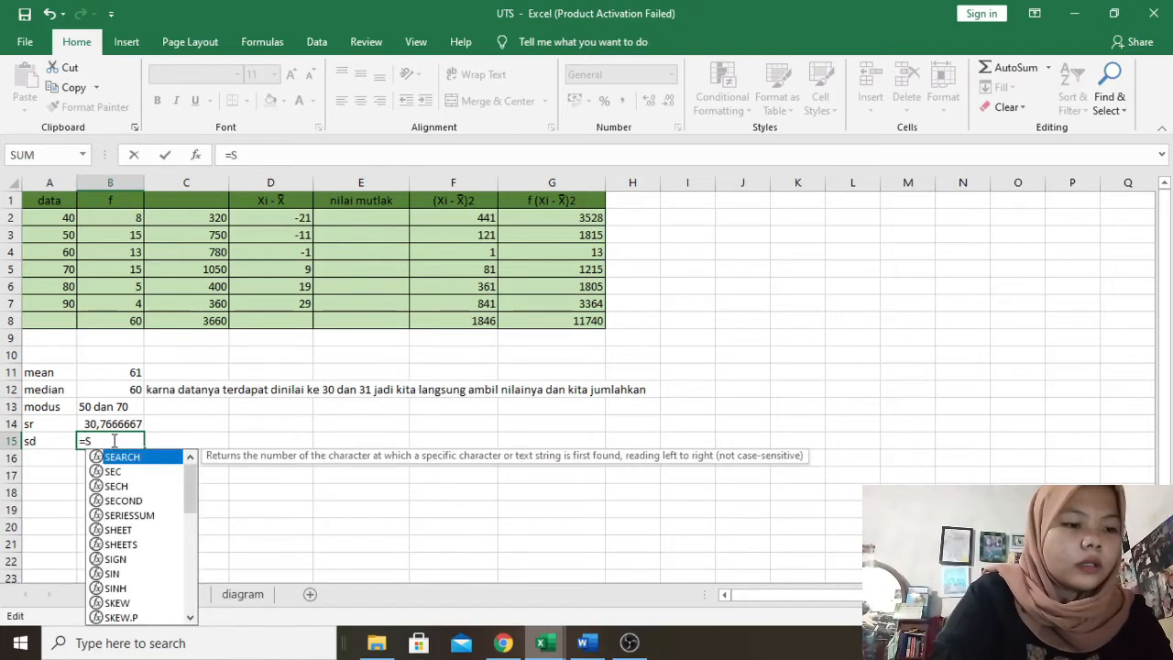
text(QRT)
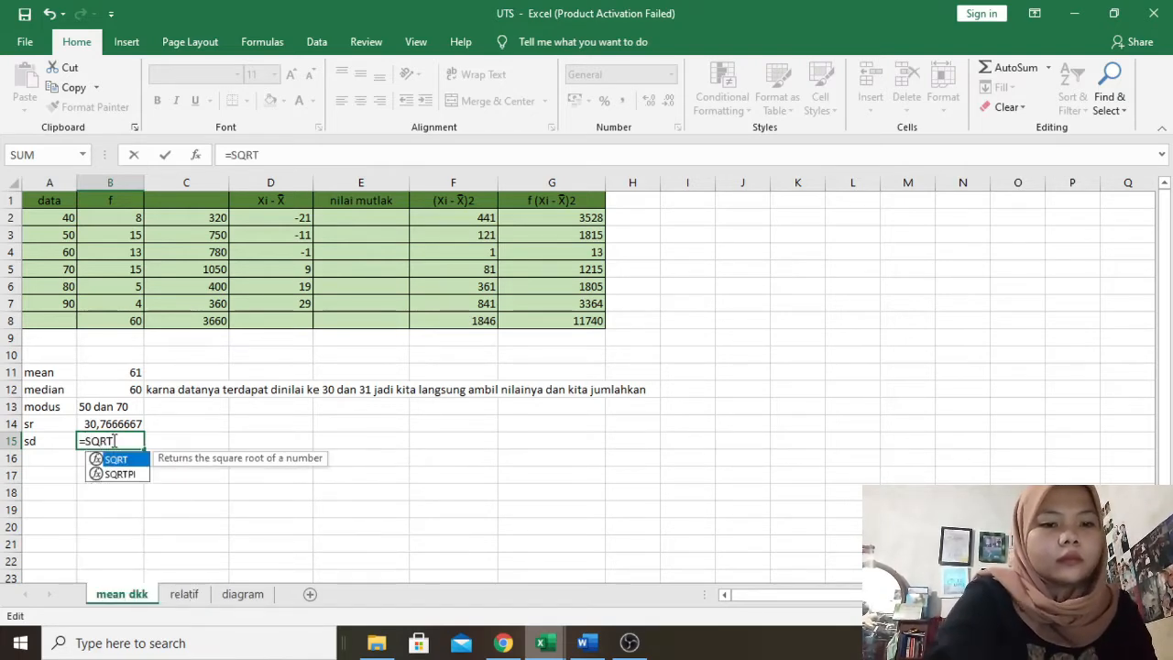
text(()
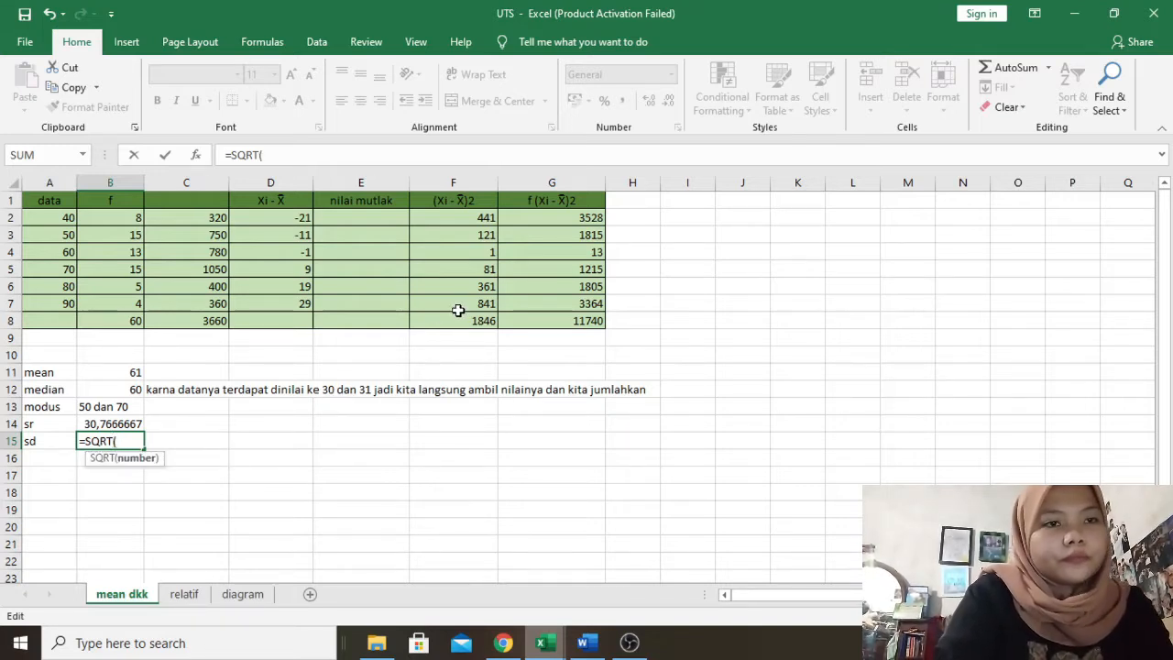
click(583, 321)
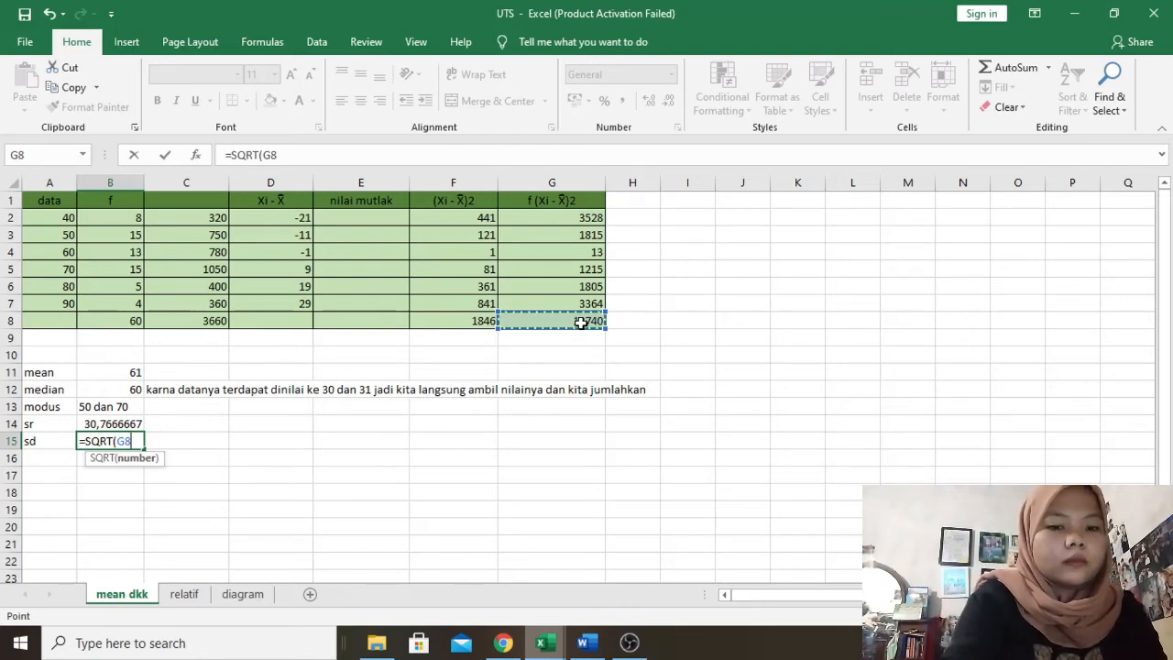
text(/)
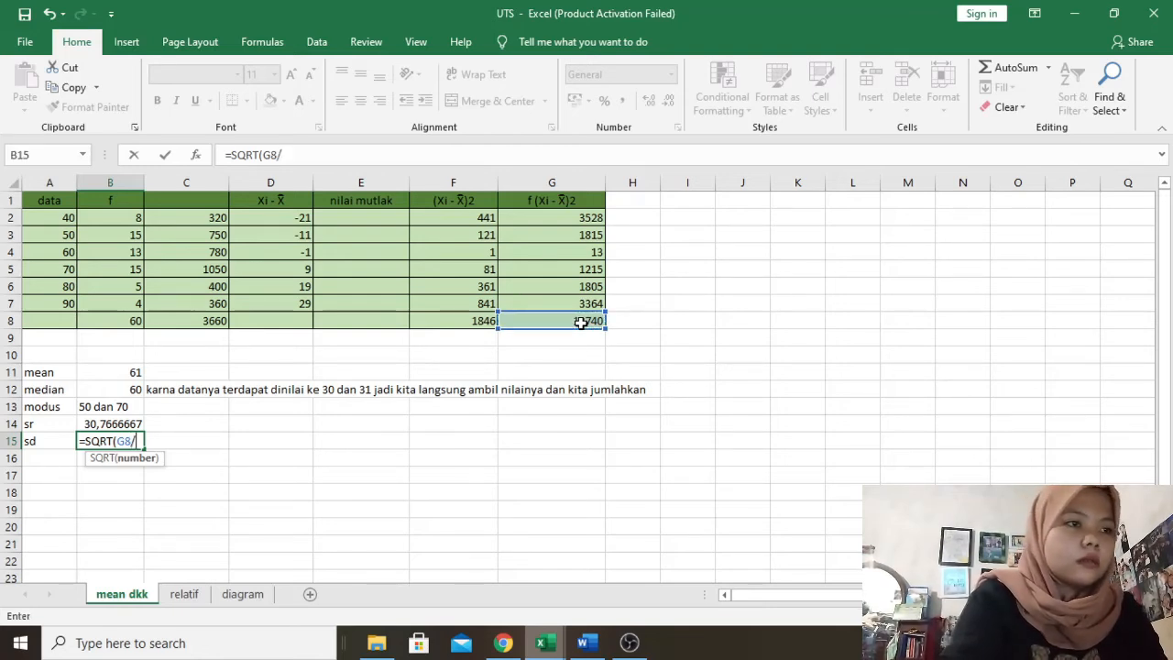
click(132, 318)
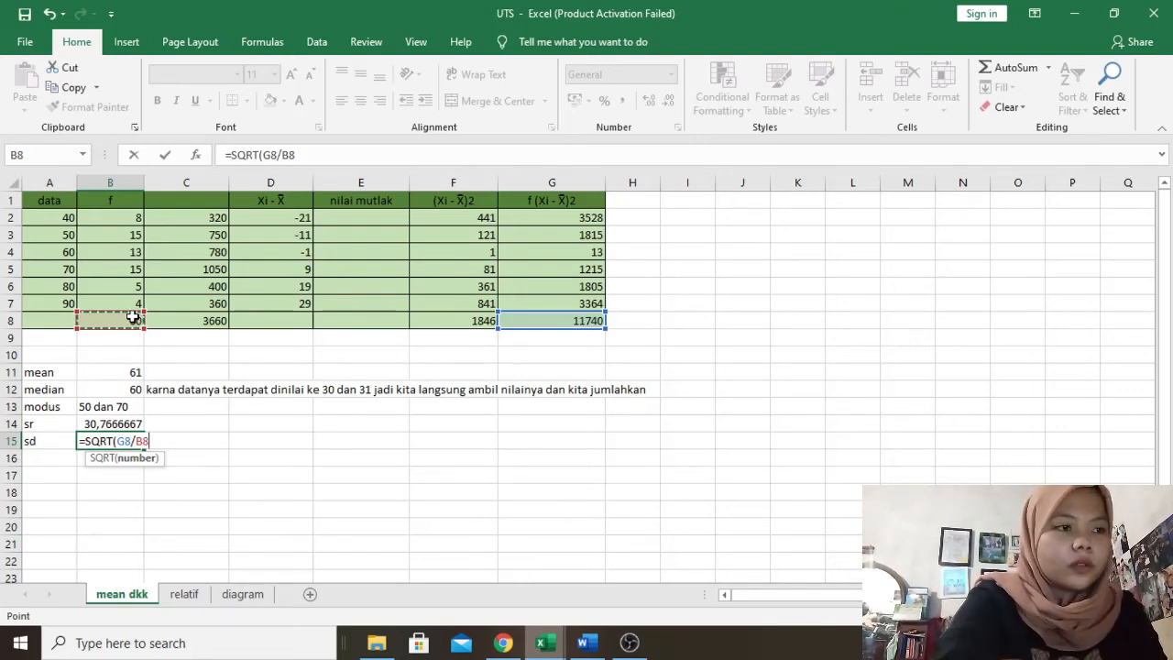
text())
key(Return)
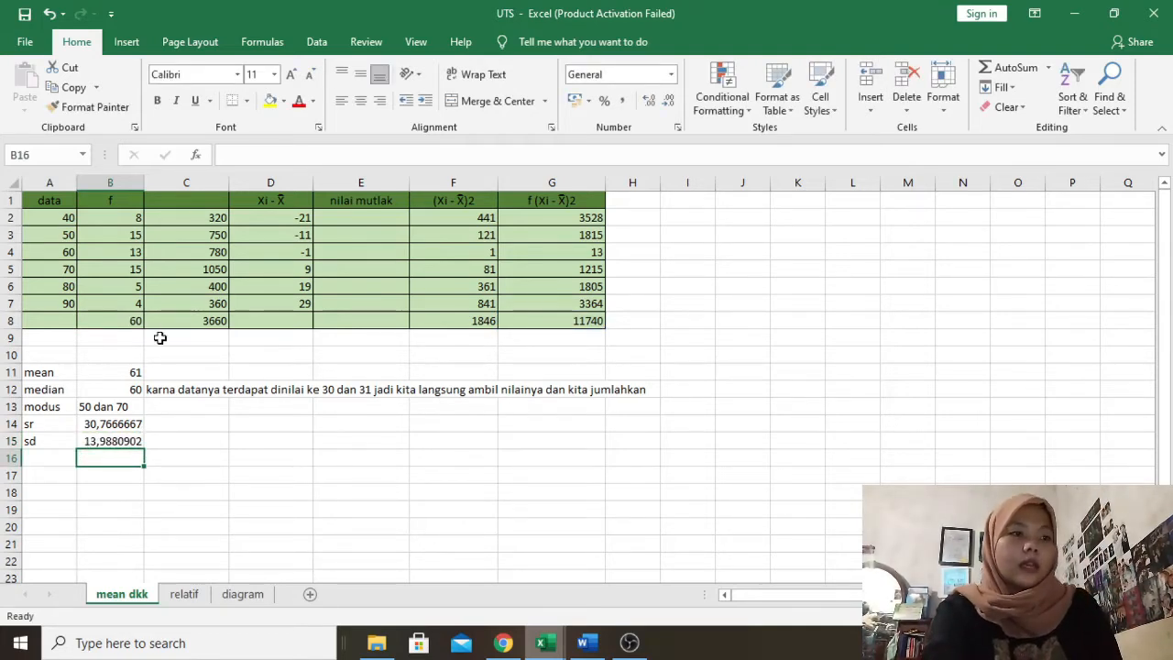
click(133, 440)
key(Return)
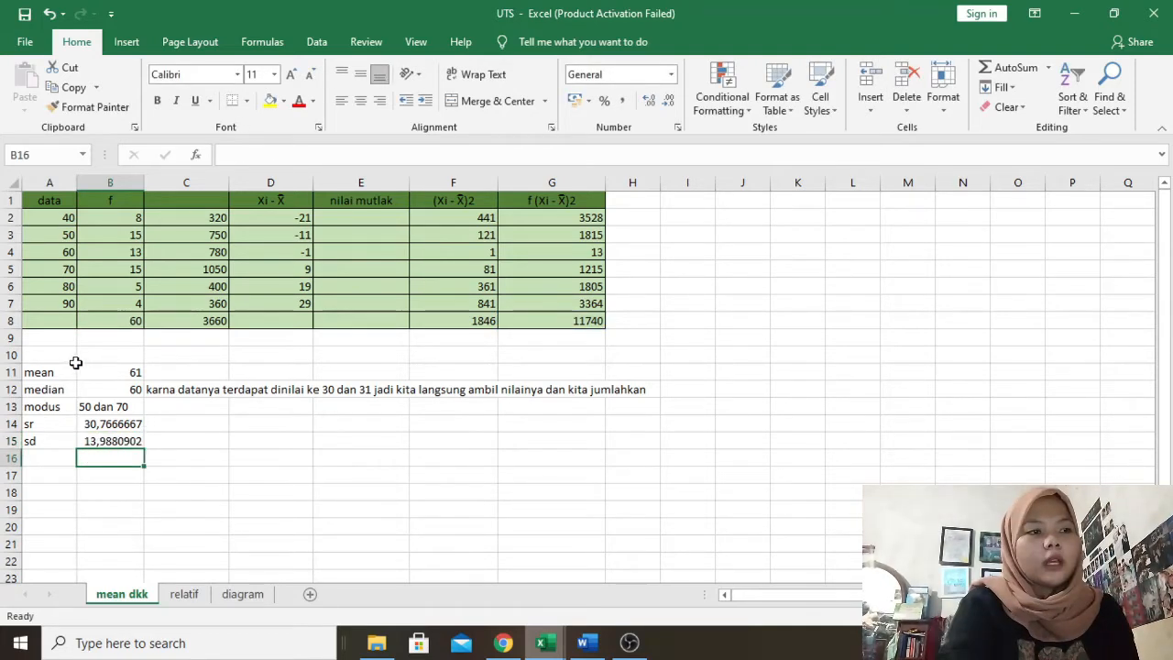
click(93, 442)
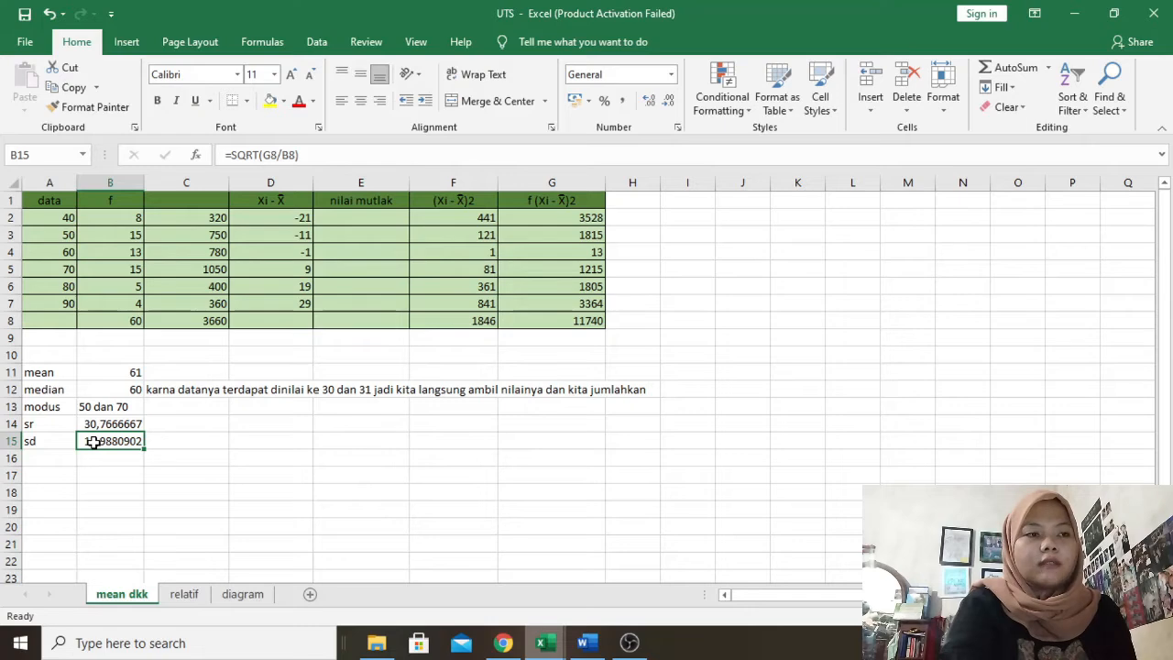
Open the relatif sheet, check the relative frequency questions in the Word exam document and return to the Excel workbook.
click(197, 592)
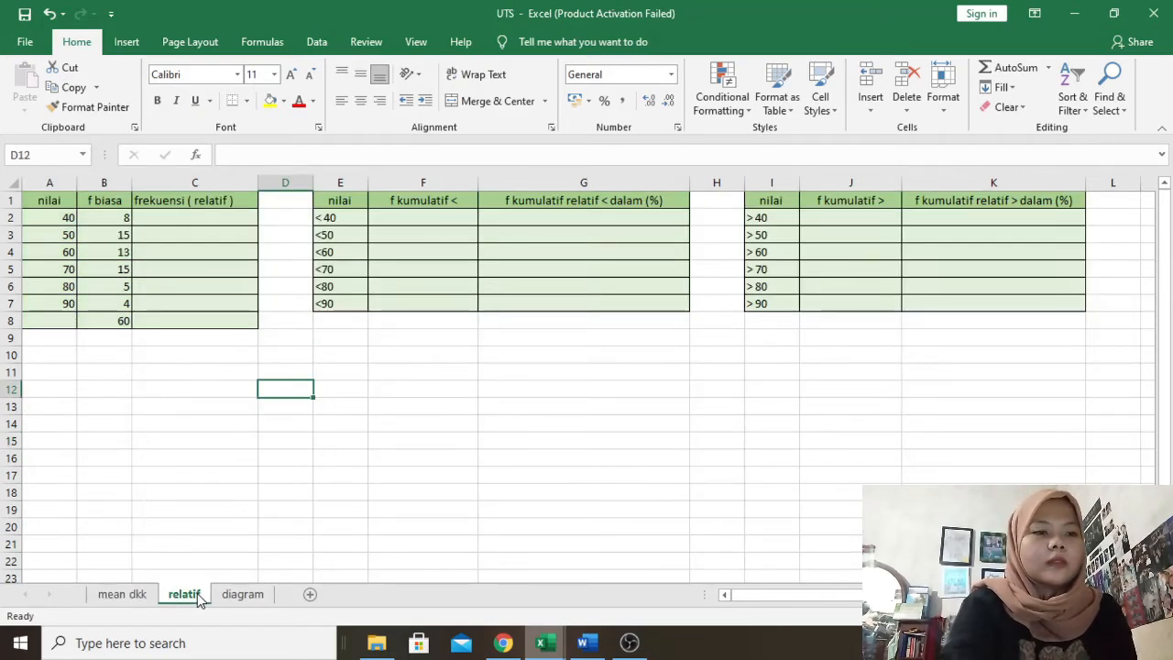
click(582, 645)
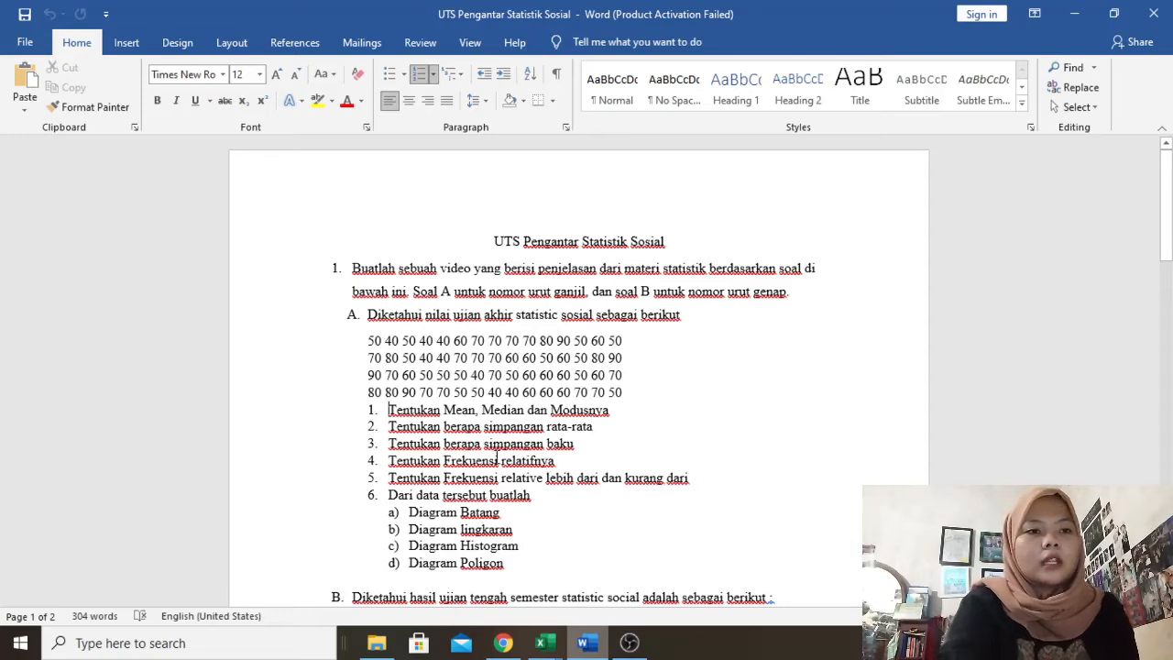
mouse_move(541, 642)
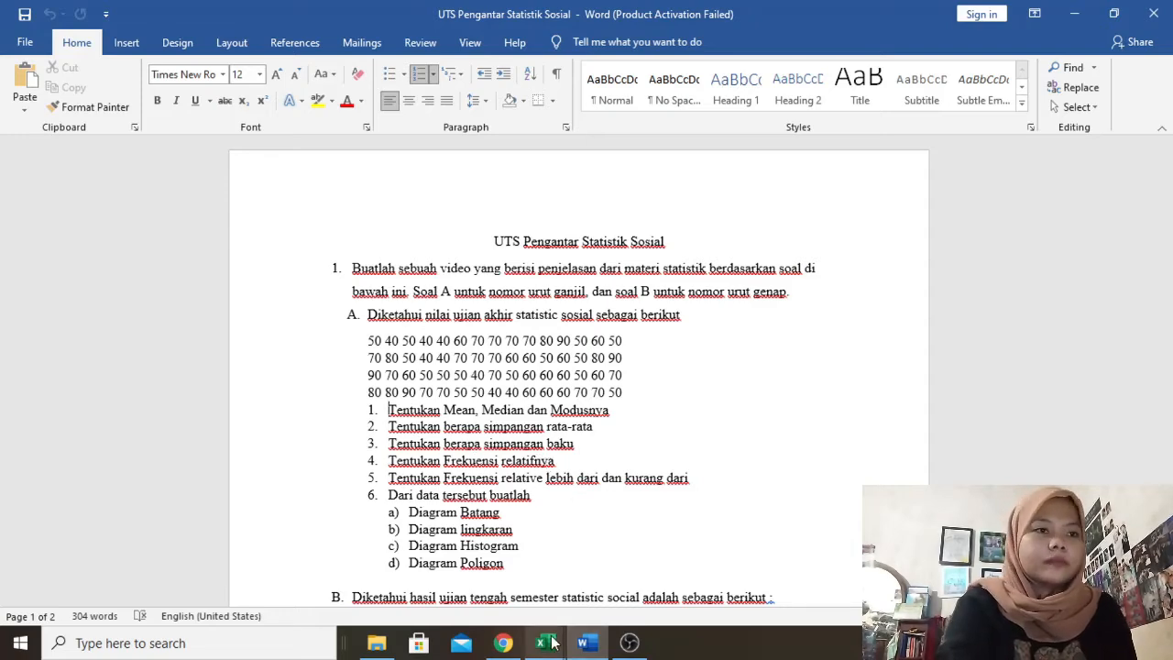
click(667, 594)
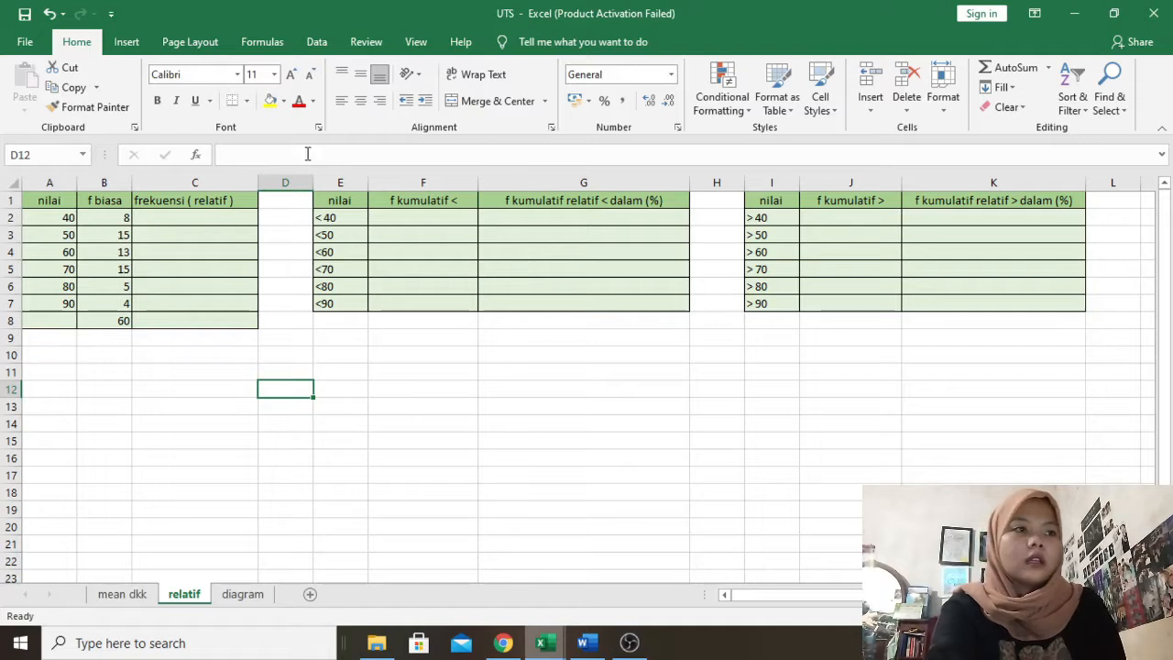
Calculate the relative frequency of the value 40 in cell C2 with the formula =B2/B8*100.
double_click(169, 220)
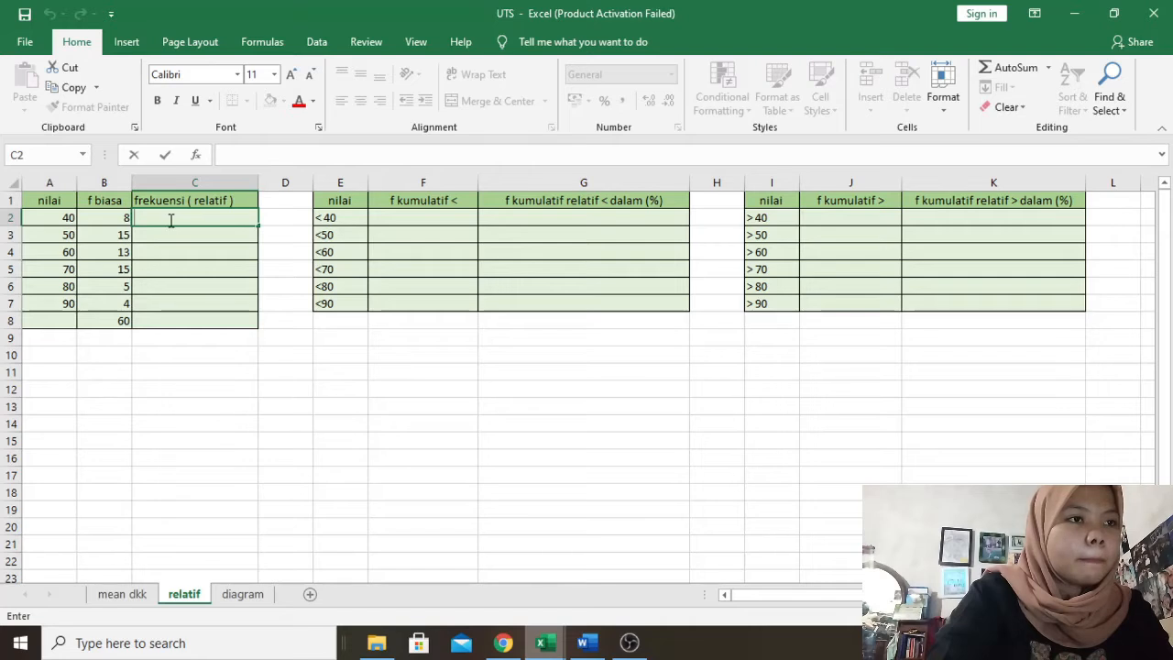
click(119, 218)
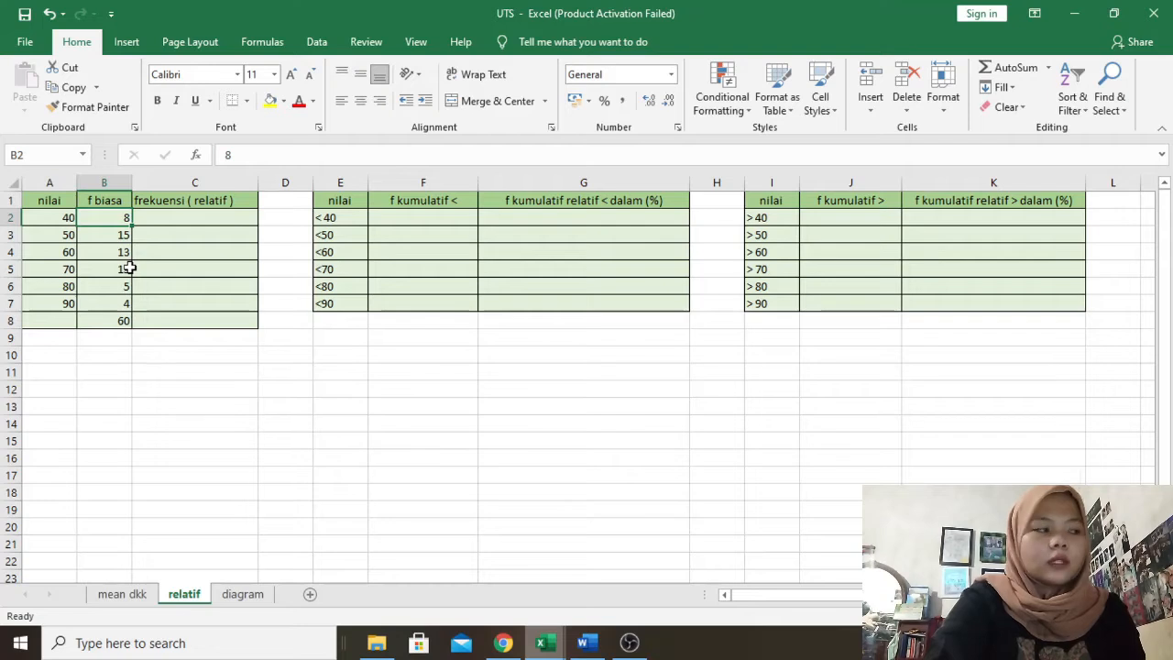
double_click(235, 217)
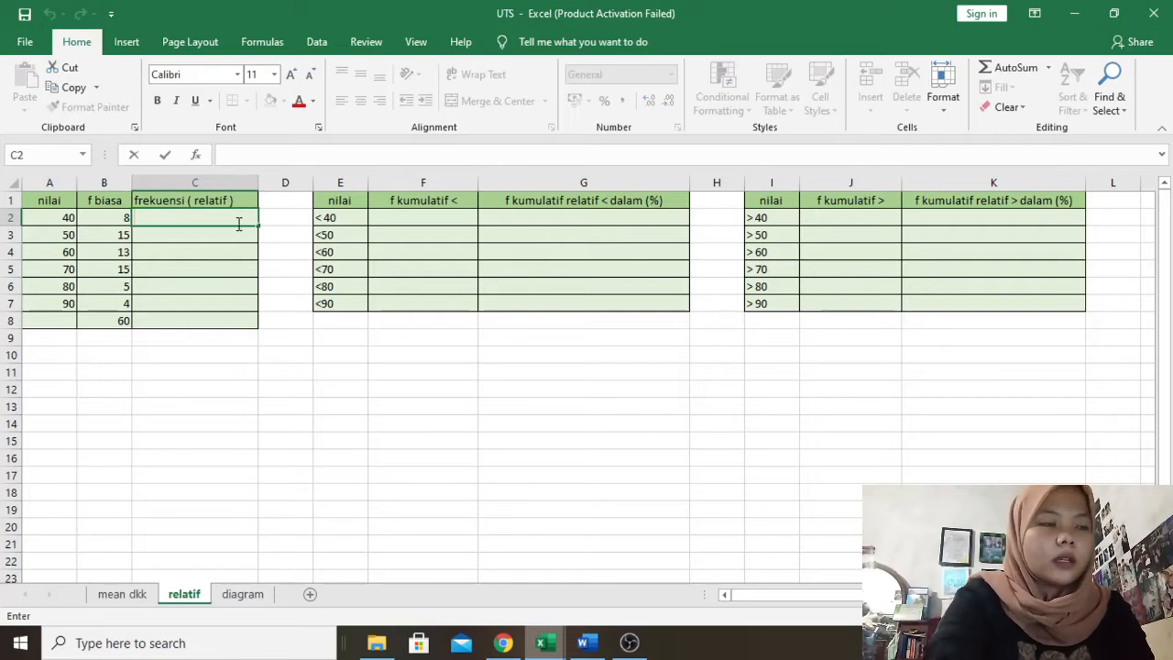
text(=)
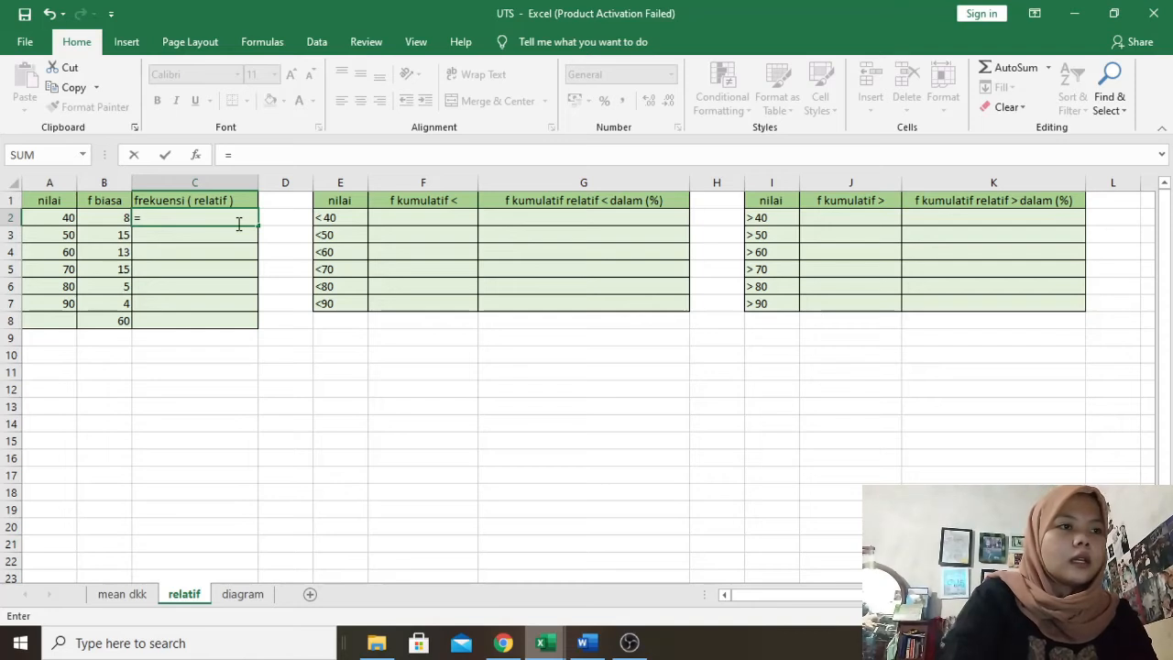
click(111, 214)
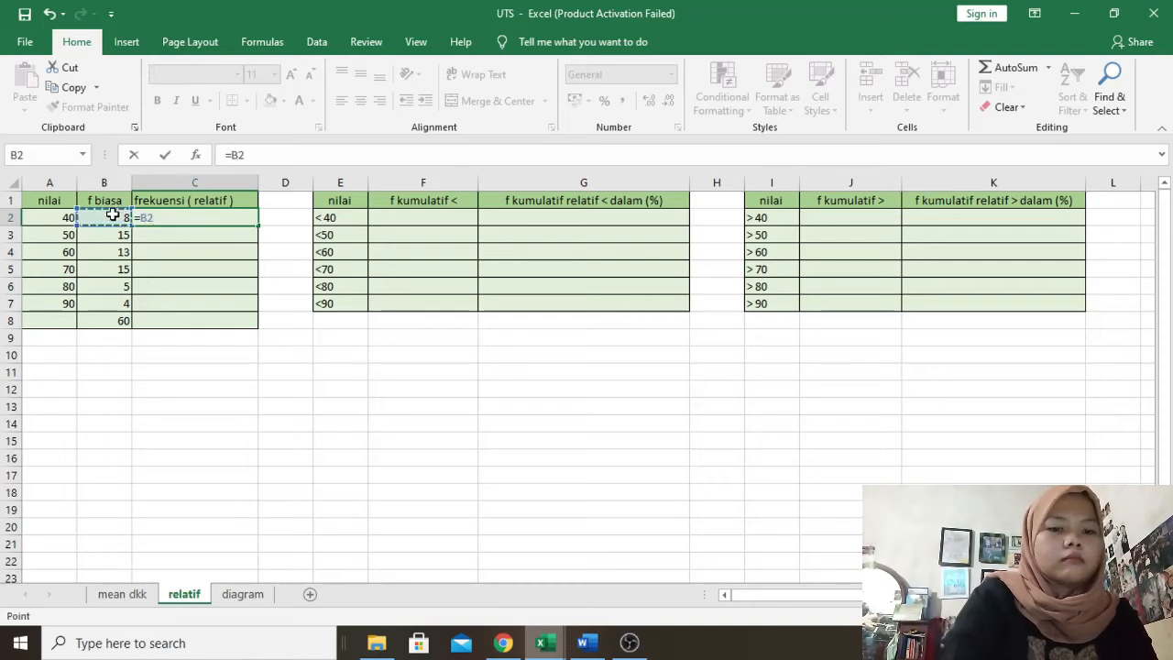
text(/)
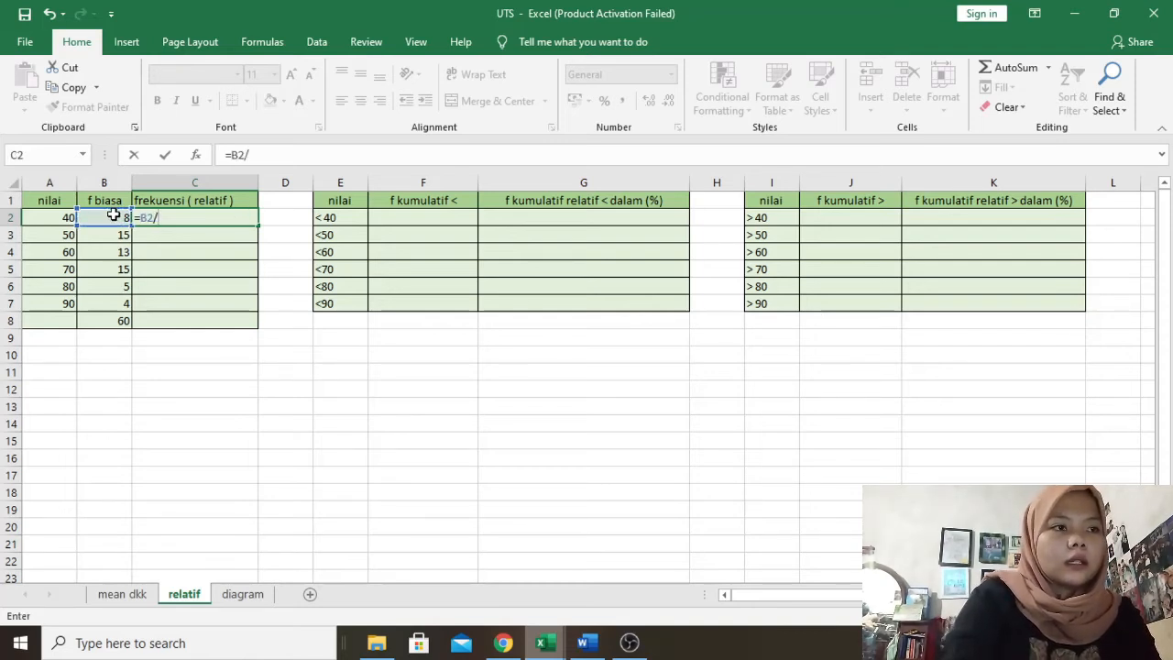
click(123, 320)
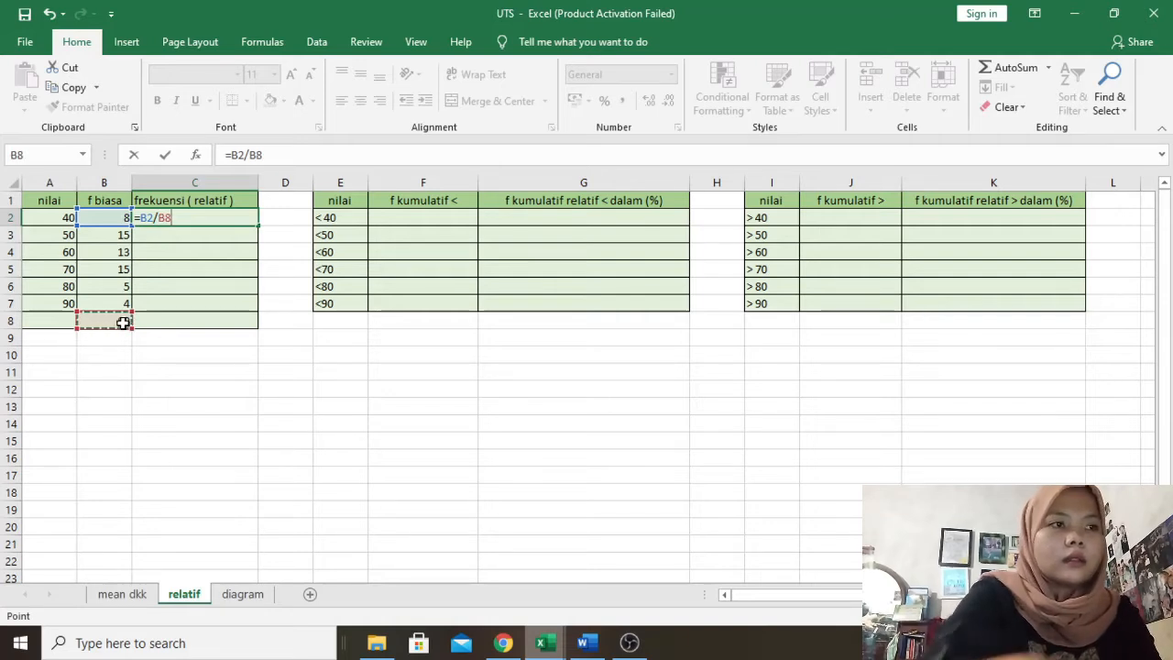
text(*100)
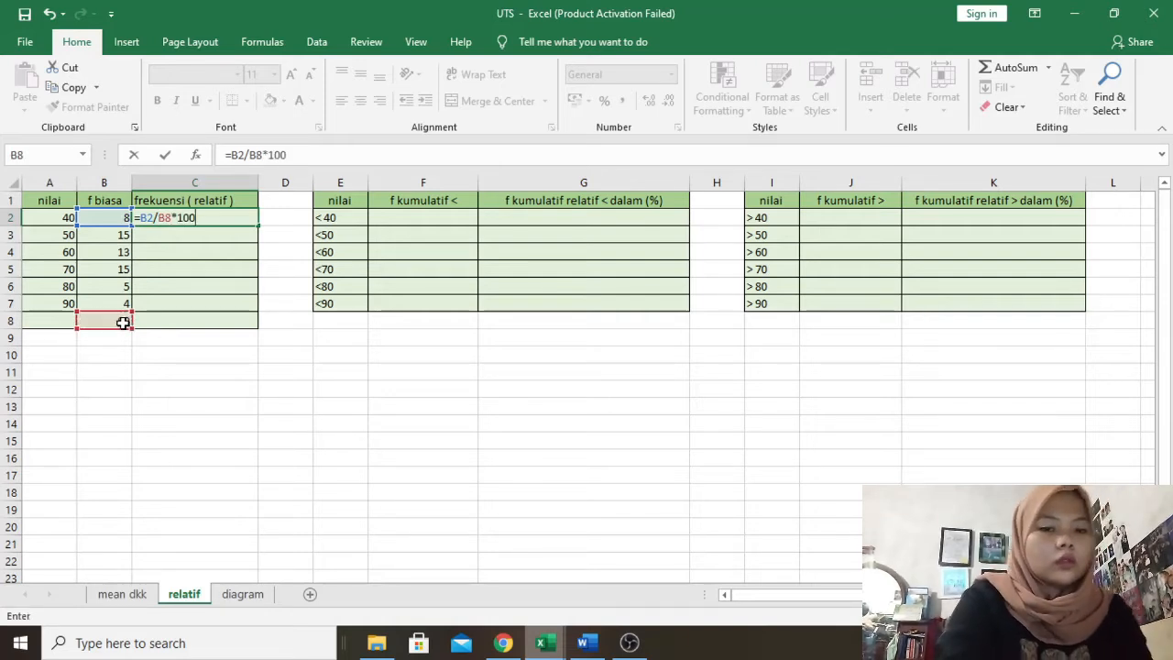
key(Return)
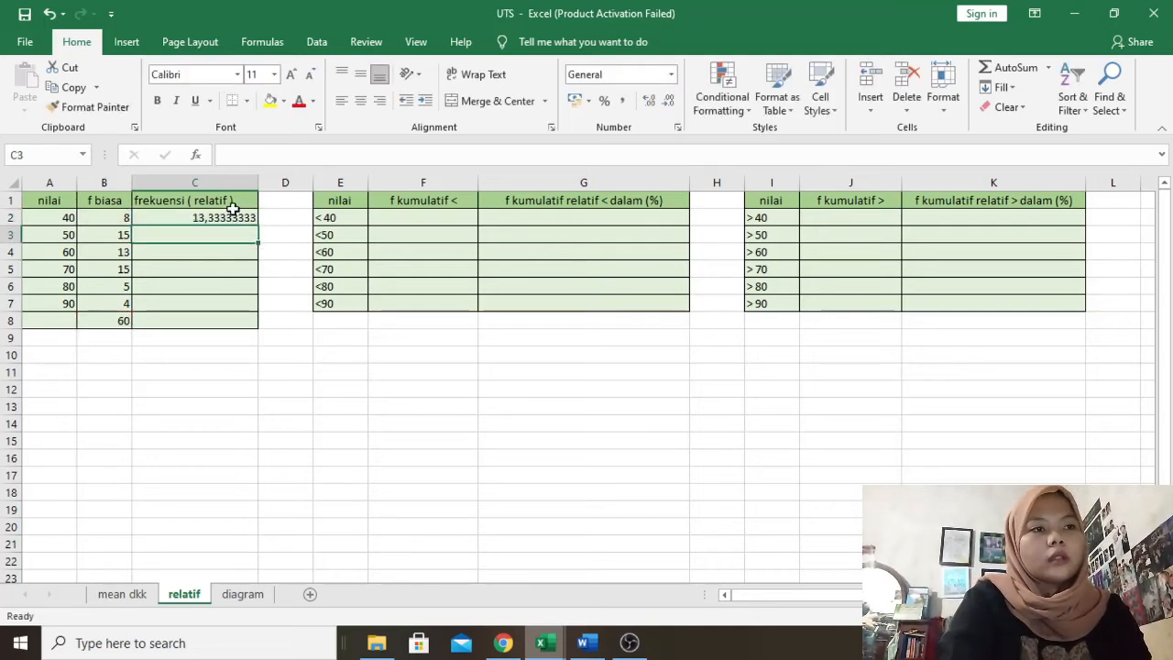
Extend the header in cell C1 to "frekuensi ( relatif ) dalam %" and widen column C to fit it.
double_click(233, 209)
text(da)
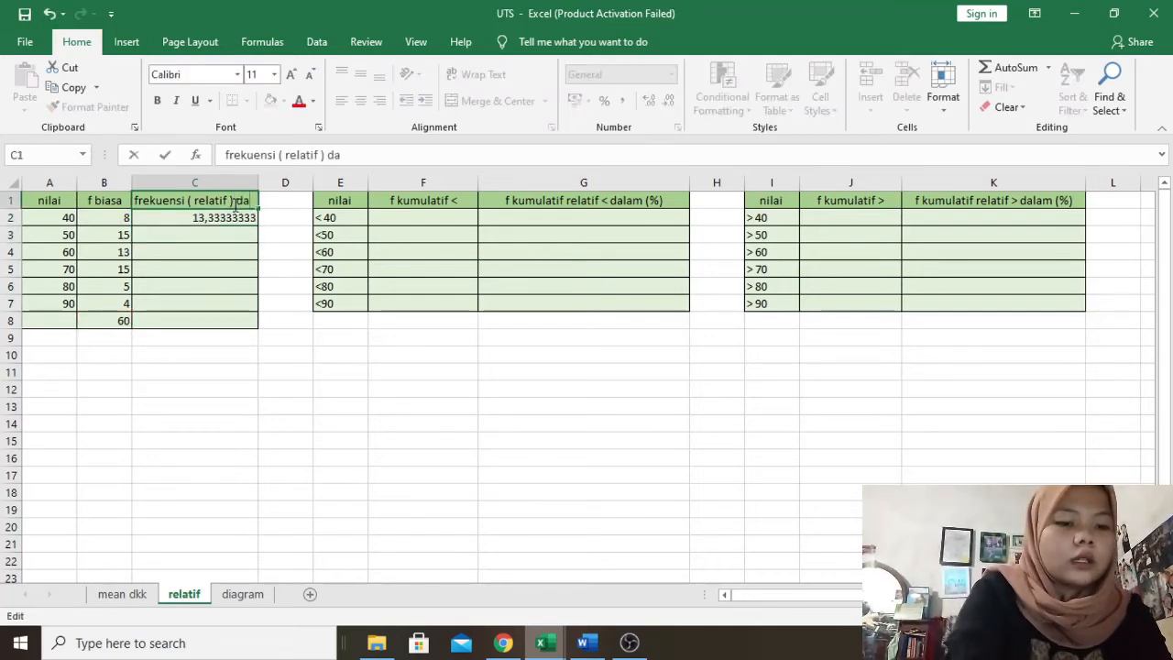
text(lam)
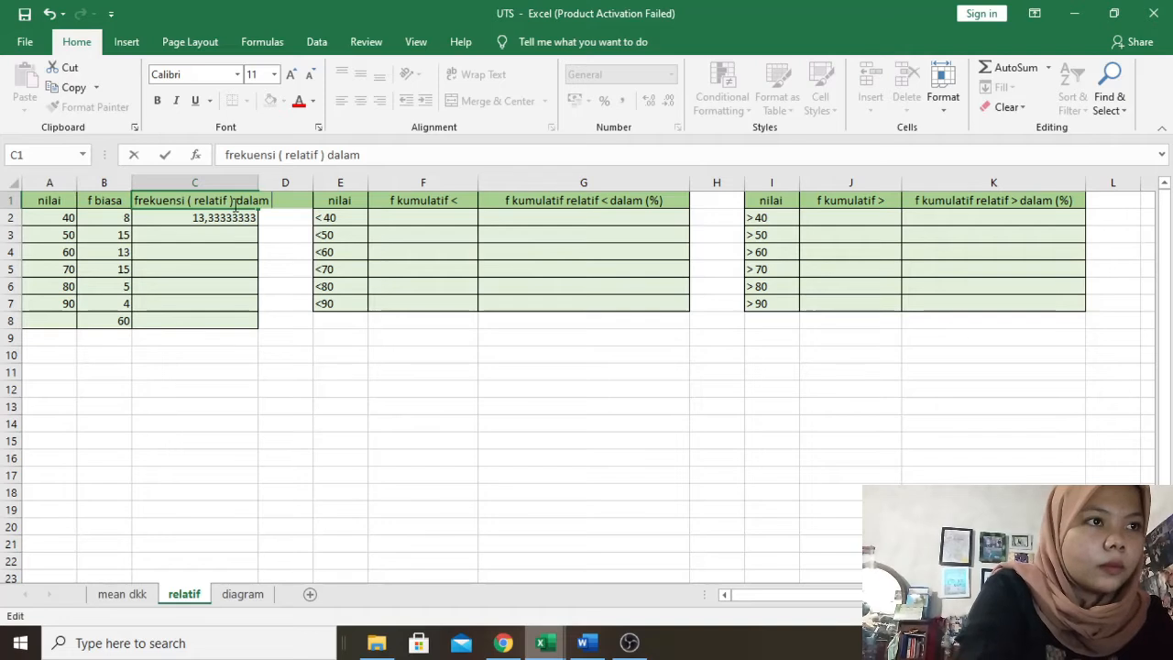
text( %)
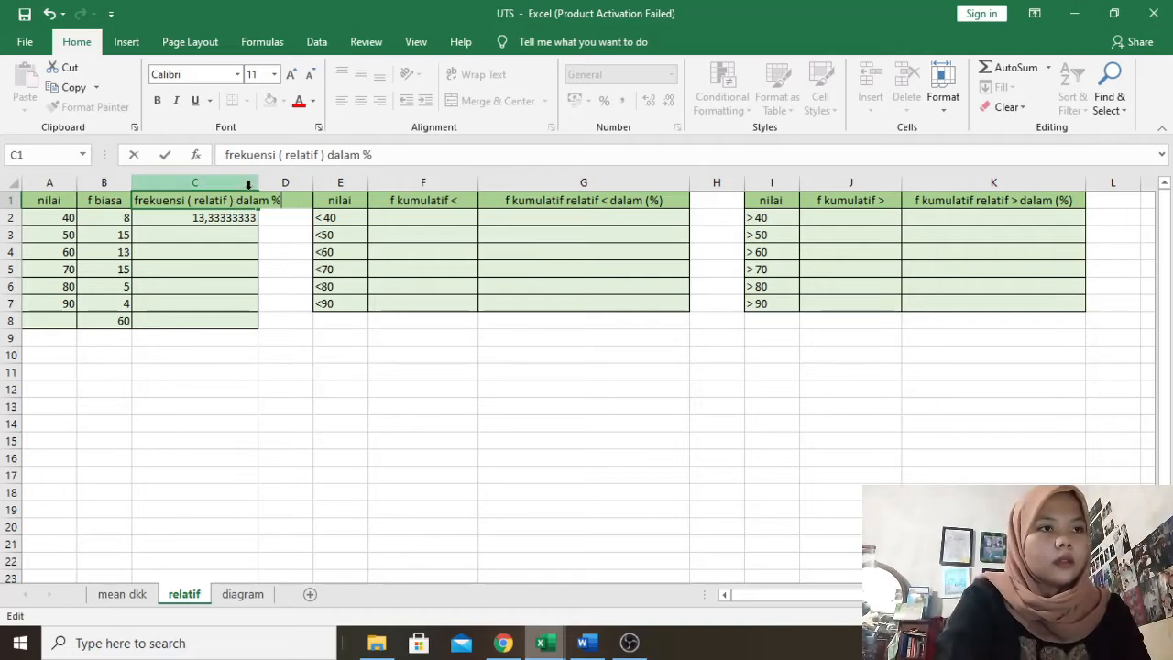
click(265, 183)
drag(259, 183, 291, 190)
click(269, 245)
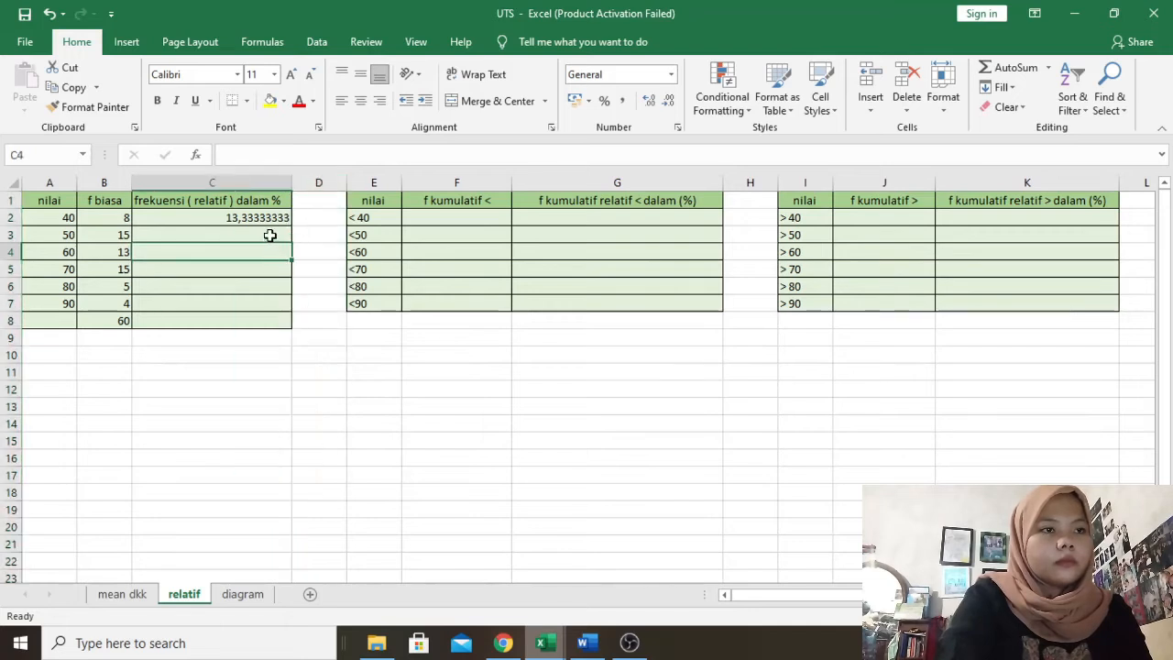
Fill the relative frequency formula from cell C2 down through cell C7.
click(269, 235)
click(268, 220)
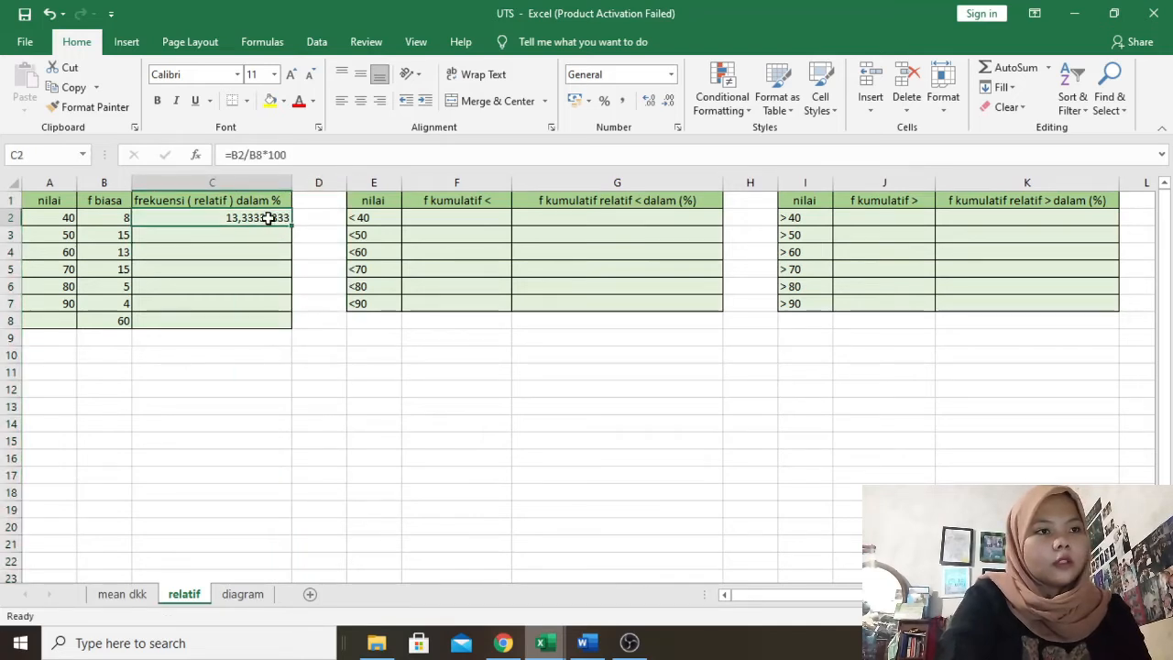
drag(291, 226, 290, 311)
Correct the relative frequency formula in cell C3 to =B3/B8*100.
click(260, 237)
double_click(261, 237)
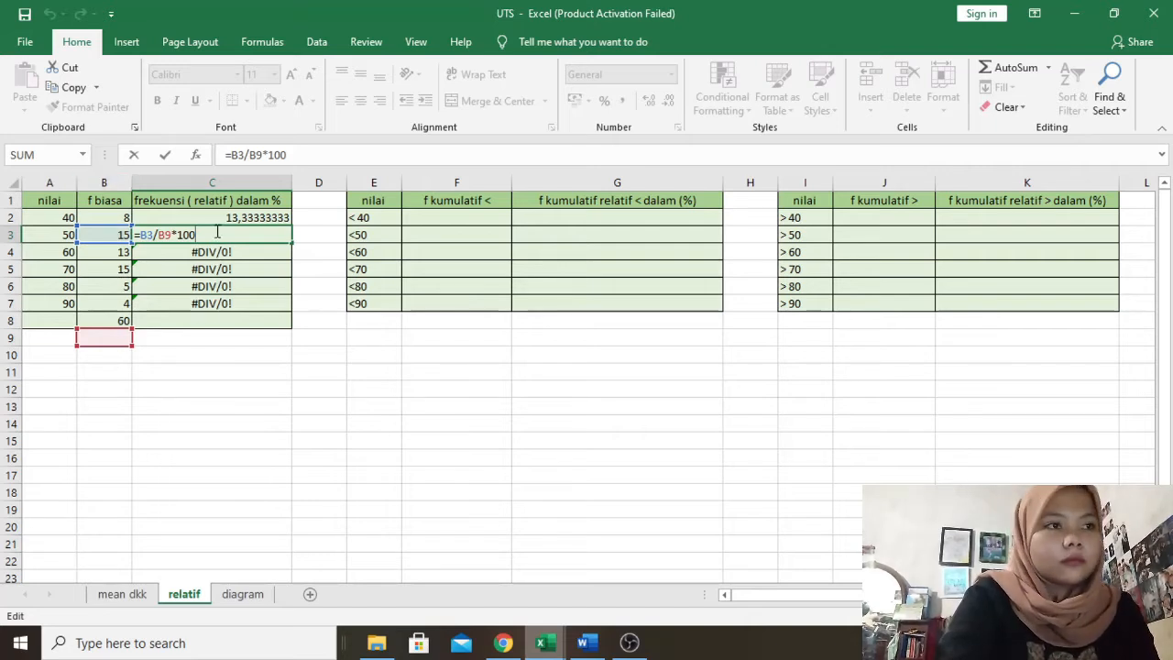
key(BackSpace)
key(BackSpace)
text(00)
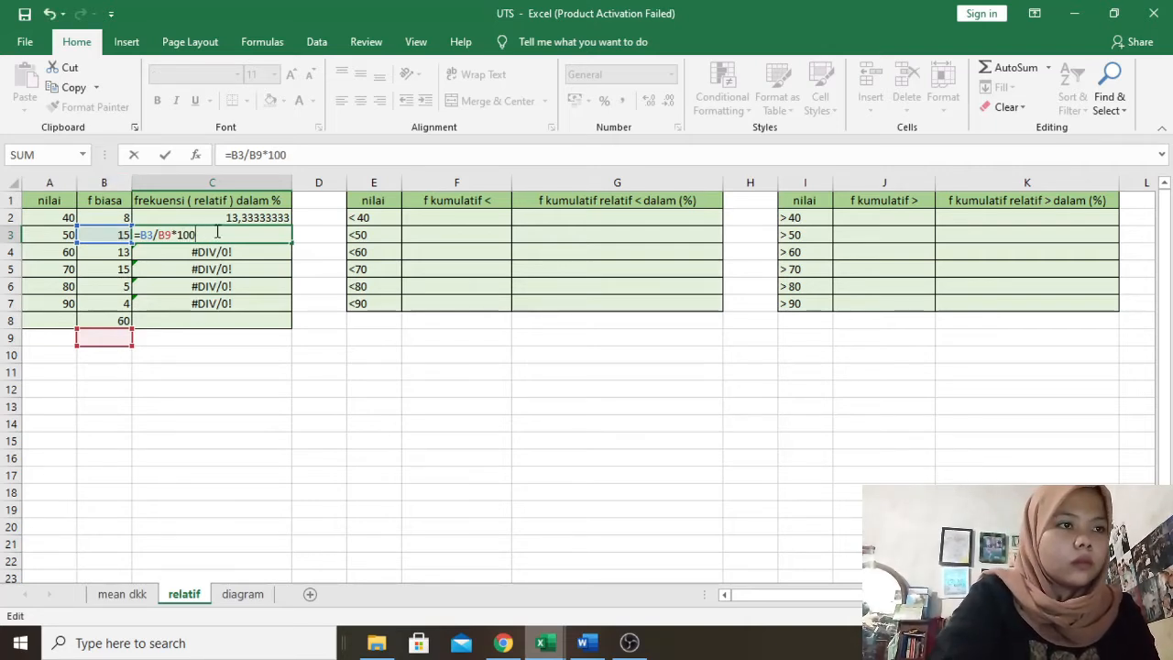
click(173, 235)
key(BackSpace)
text(8)
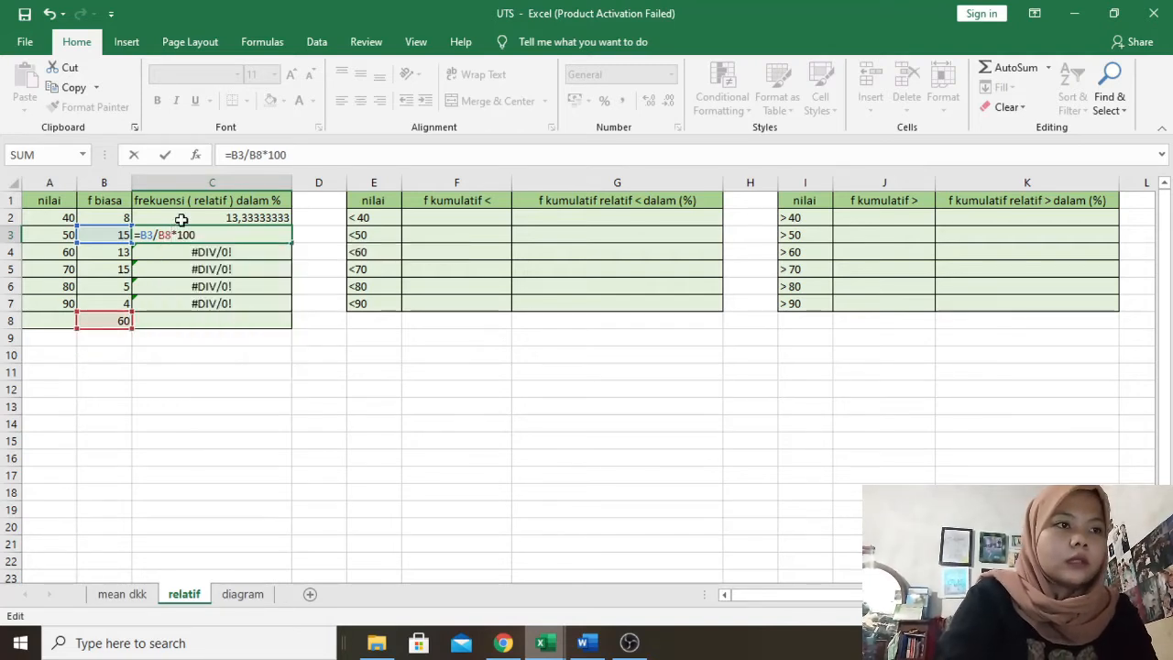
key(Return)
Correct the relative frequency formula in cell C4 to =B4/B8*100.
double_click(211, 251)
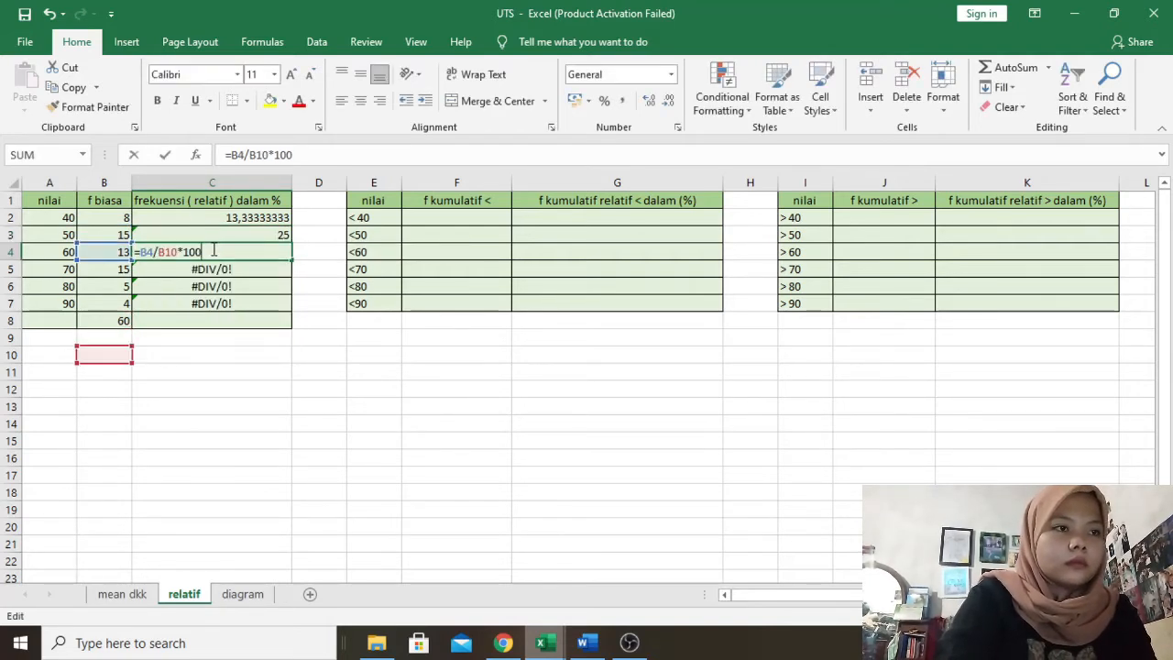
click(179, 251)
key(BackSpace)
key(BackSpace)
text(8)
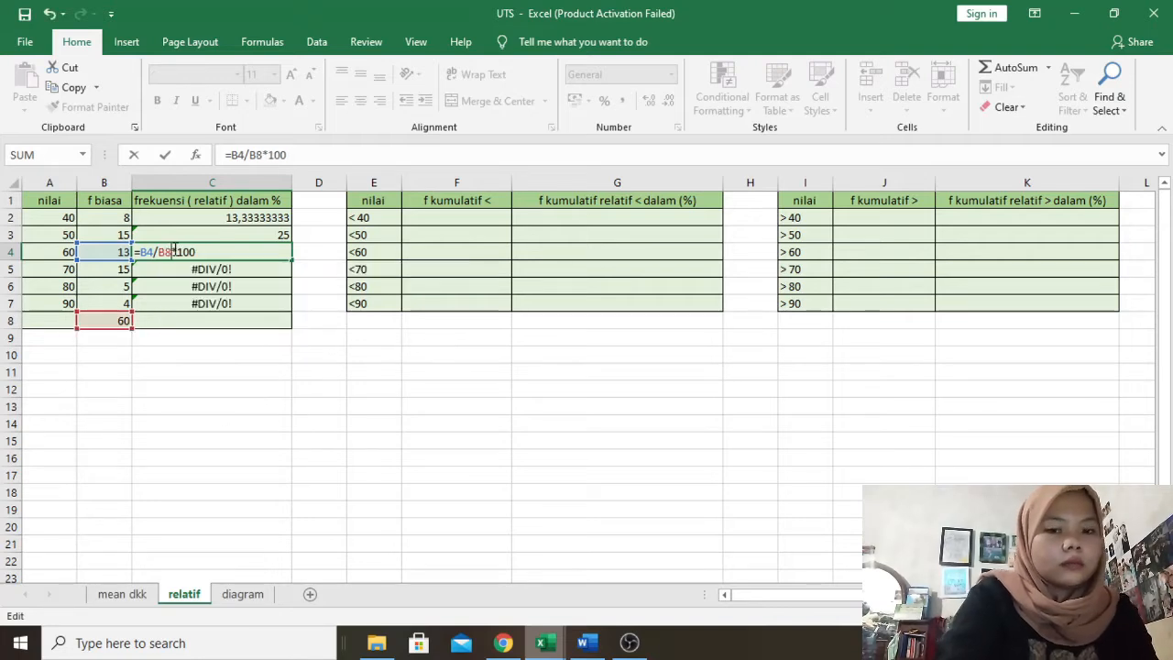
key(Return)
Correct the relative frequency formula in cell C5 to =B5/B8*100.
double_click(212, 269)
click(178, 269)
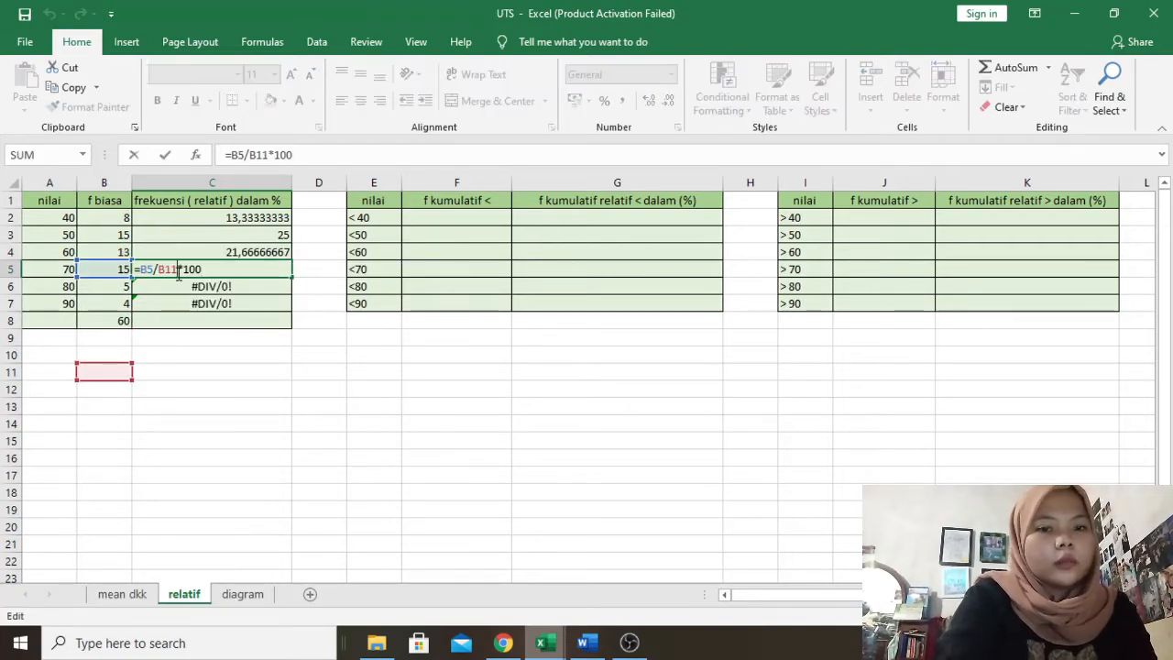
key(BackSpace)
key(BackSpace)
text(8)
key(Return)
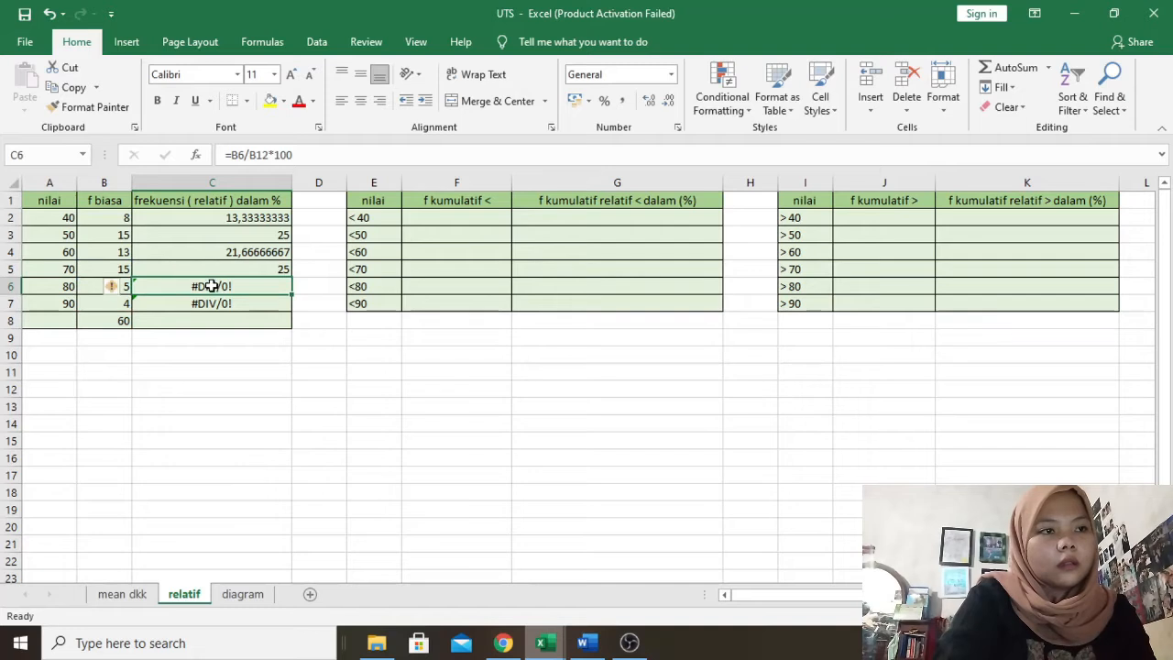
Correct the relative frequency formula in cell C6 to =B6/B8*100.
double_click(210, 285)
click(178, 286)
key(BackSpace)
key(BackSpace)
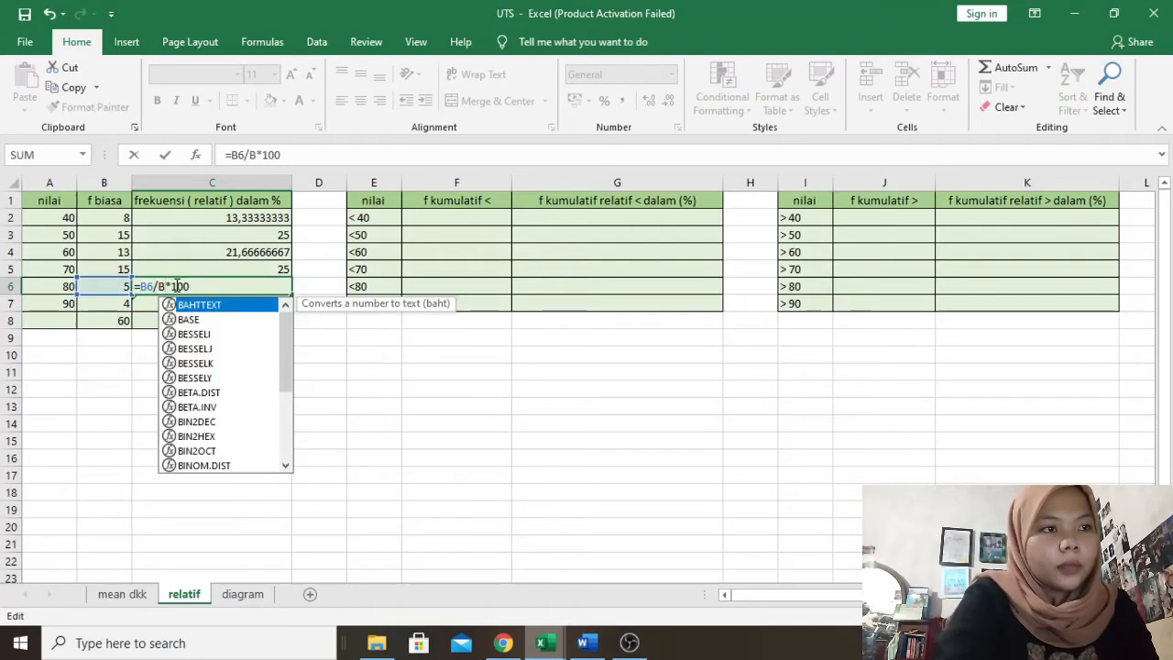
text(8)
key(Return)
Correct the relative frequency formula in cell C7 to =B7/B8*100.
double_click(183, 303)
click(179, 303)
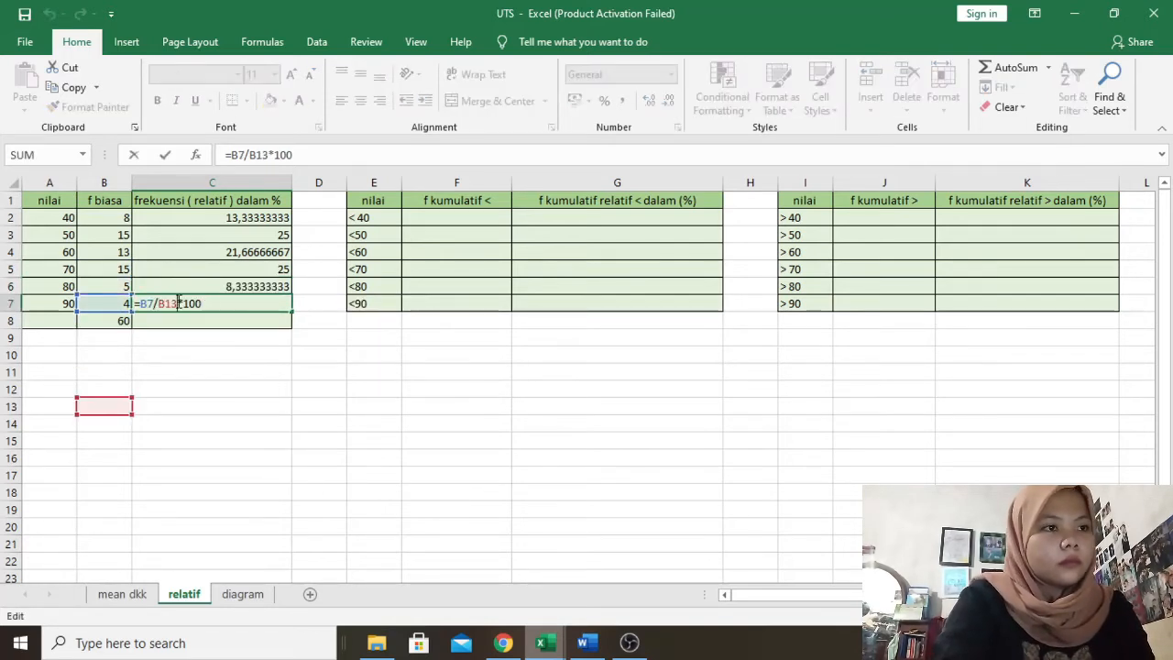
key(BackSpace)
key(BackSpace)
text(8)
key(Return)
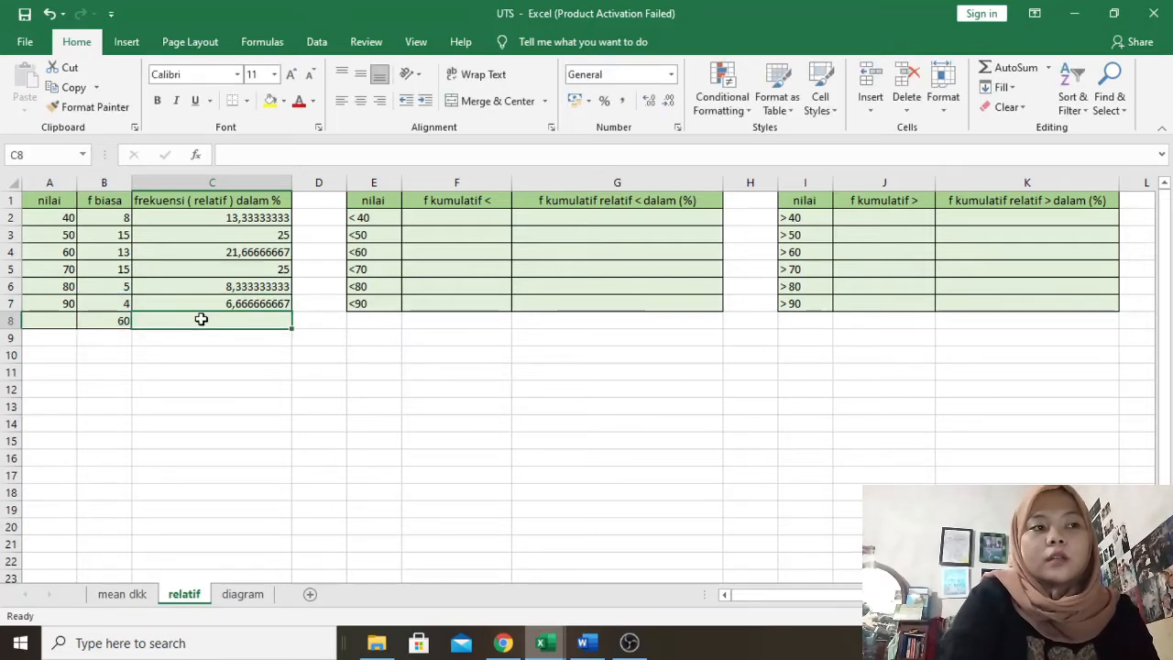
Total the relative frequencies in cell C8 with a SUM of C2:C7.
double_click(202, 320)
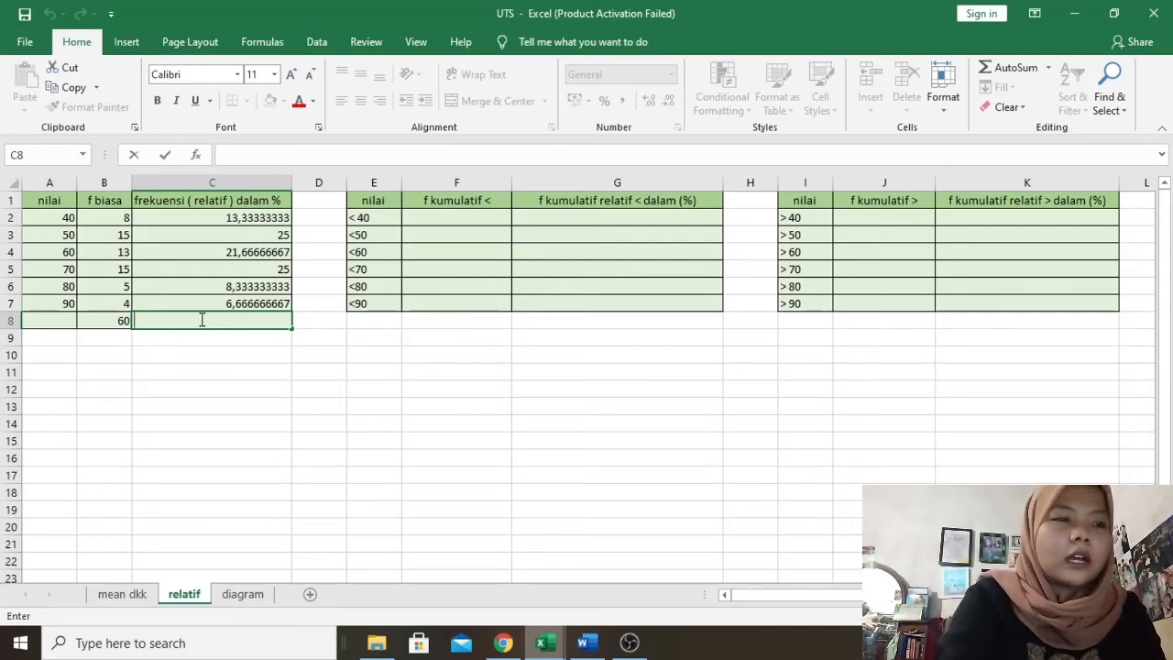
text(=s)
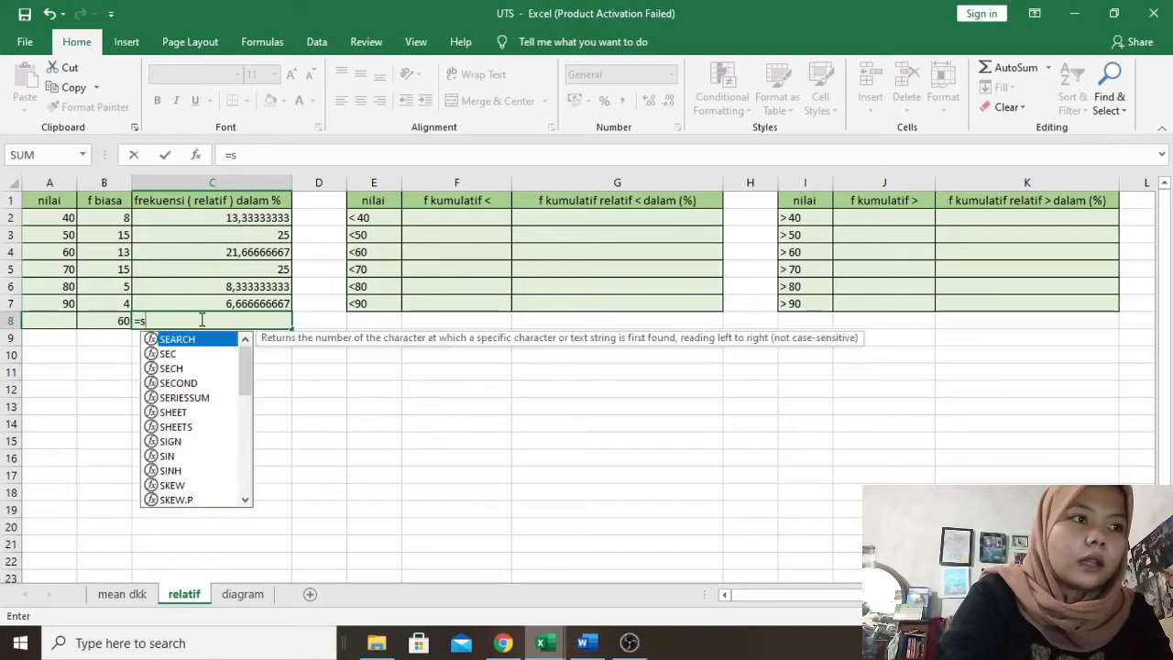
text(um()
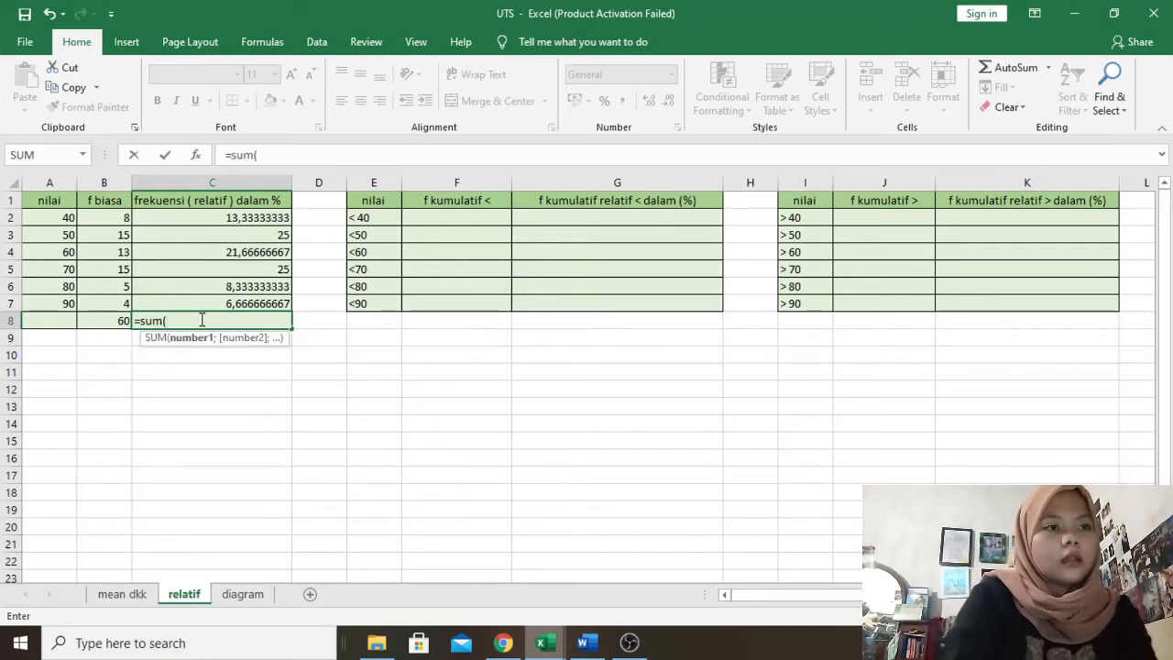
drag(283, 213, 290, 306)
key(Return)
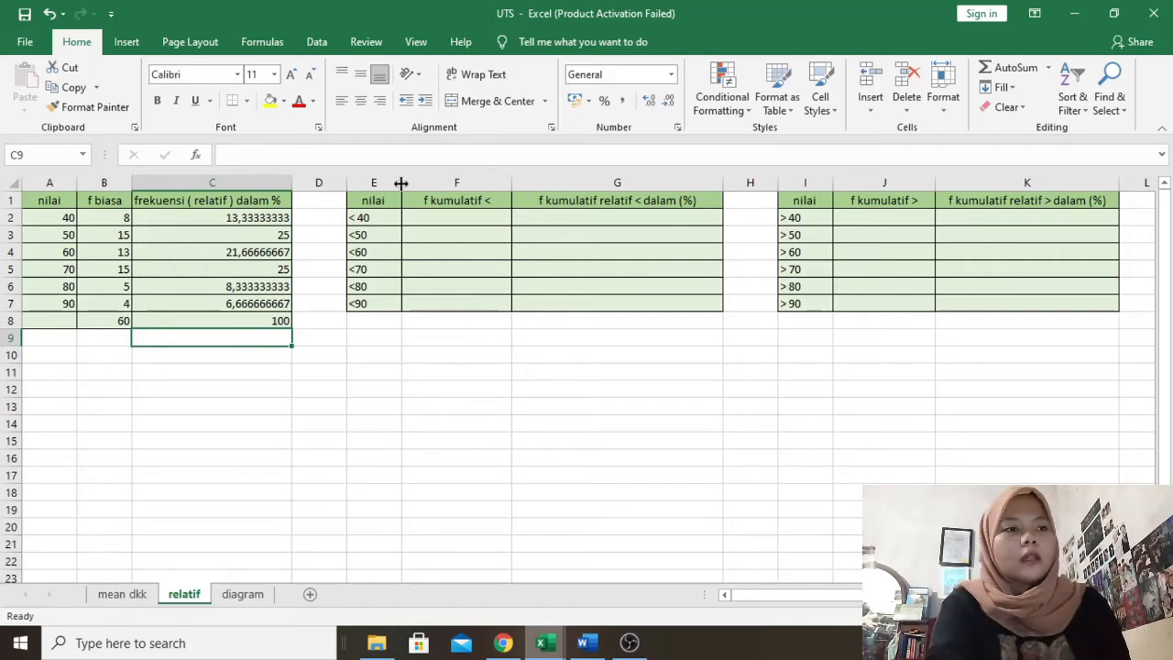
Enter 0 in cell F2 as the cumulative frequency for values below 40.
click(456, 217)
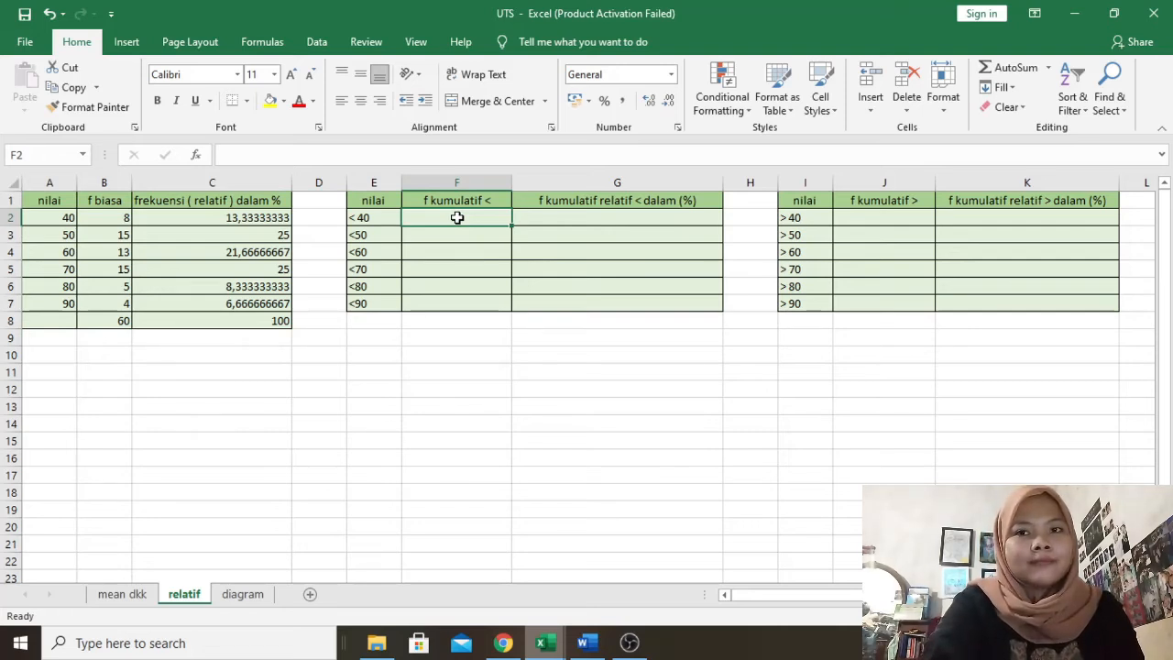
double_click(457, 217)
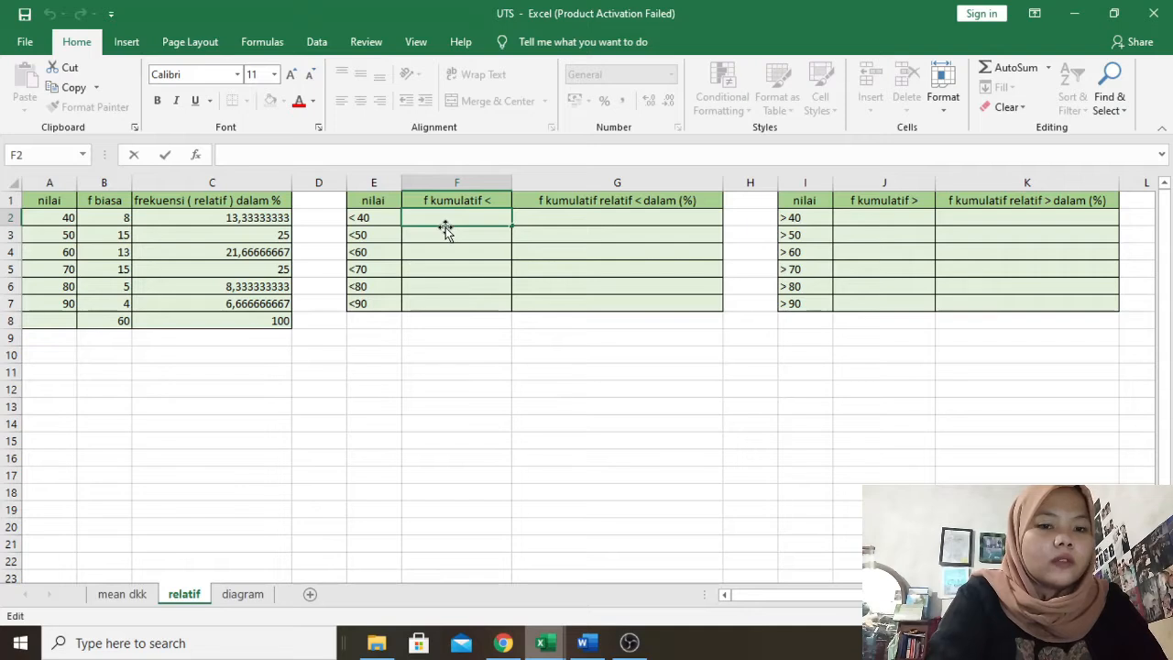
text(0)
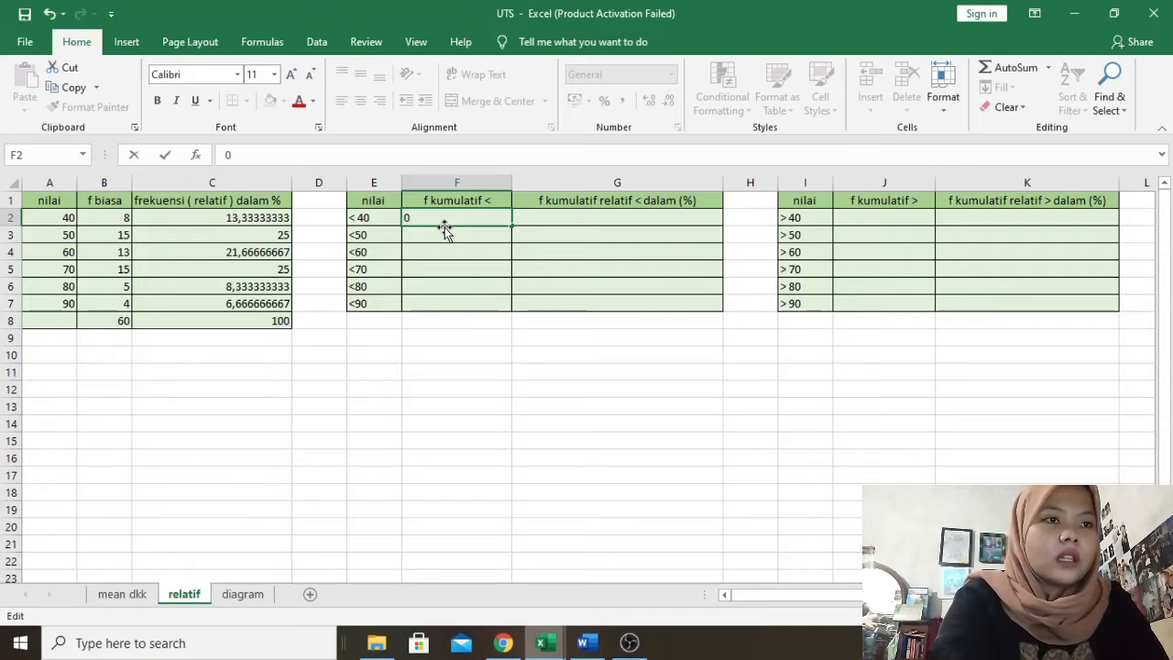
key(BackSpace)
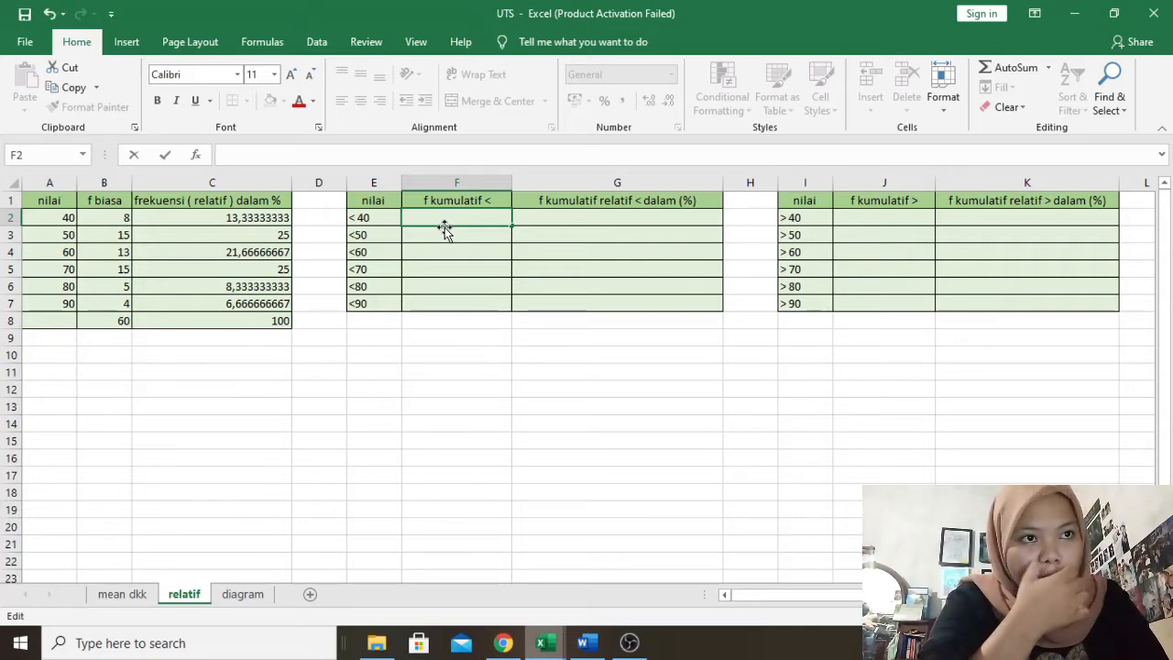
text(0)
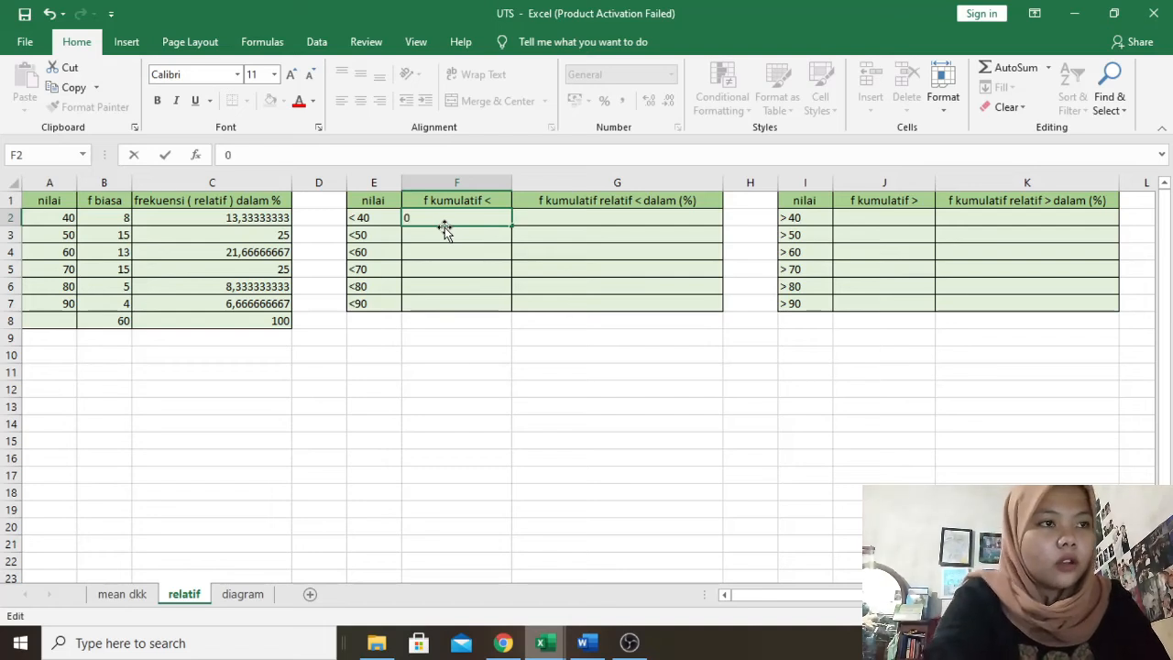
Set the cumulative frequency for values below 50 in cell F3 with the formula =B2.
click(451, 237)
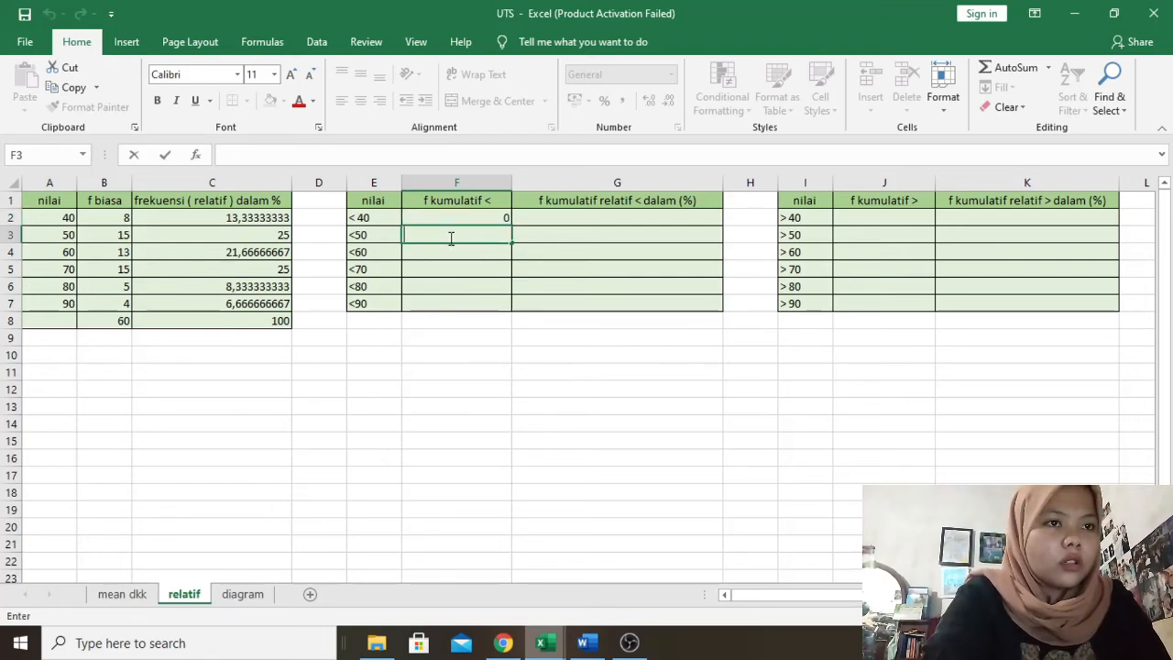
click(451, 239)
text(=)
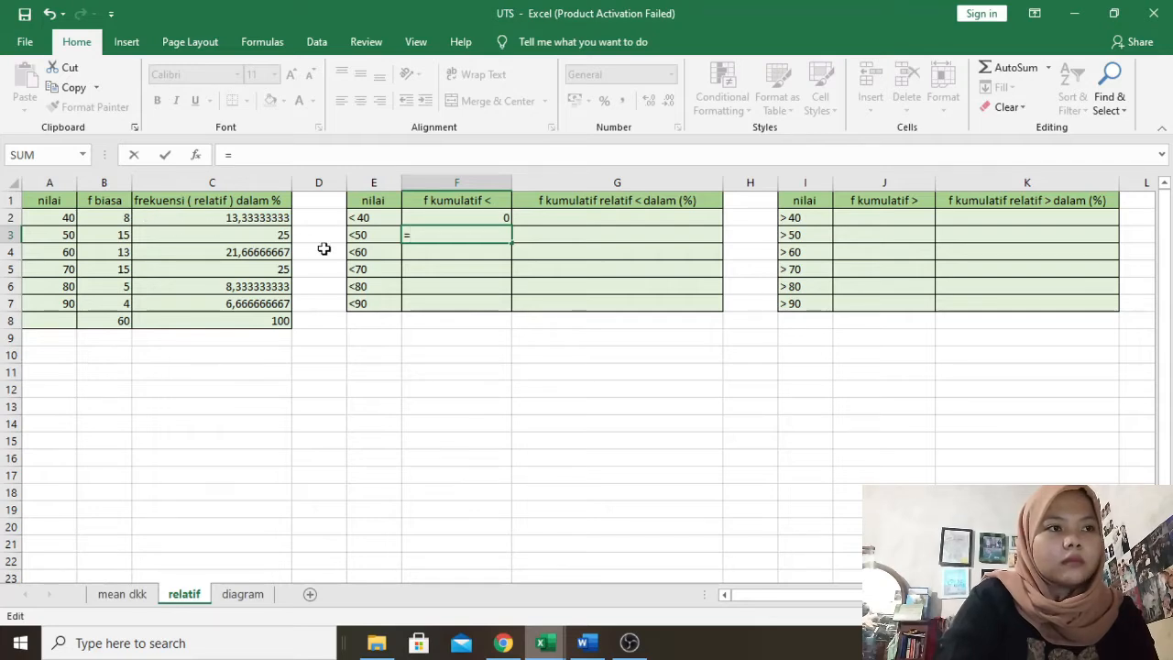
click(126, 217)
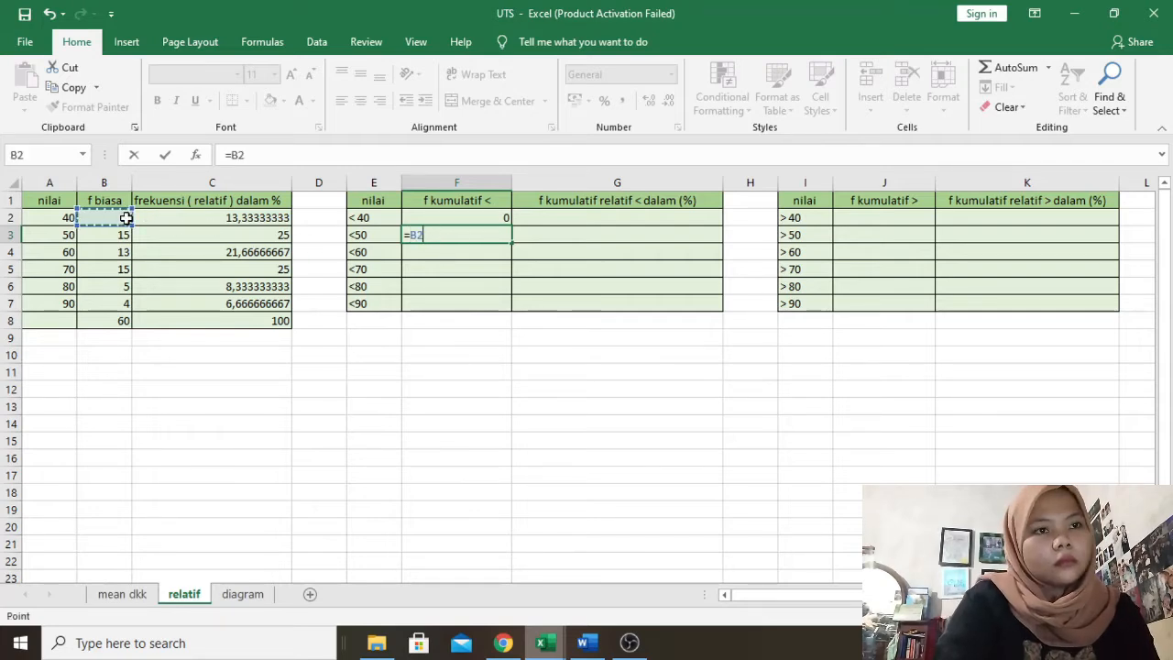
key(Return)
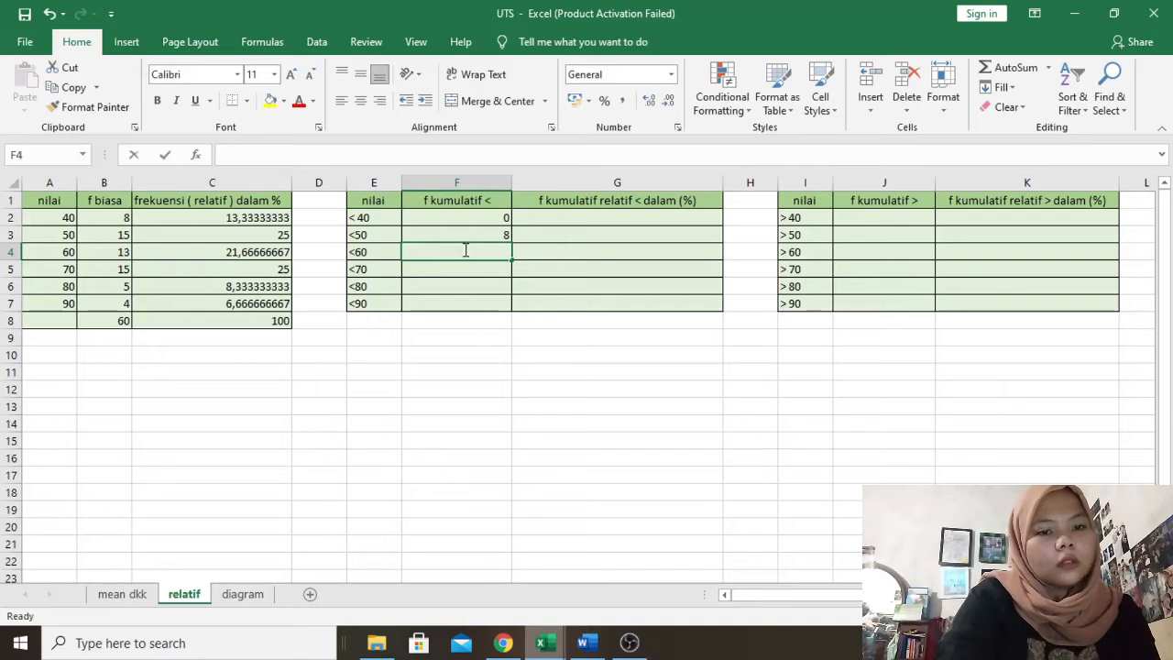
Enter the formula =B2:B3 in cell F4 for the cumulative frequency of values below 60.
text(=)
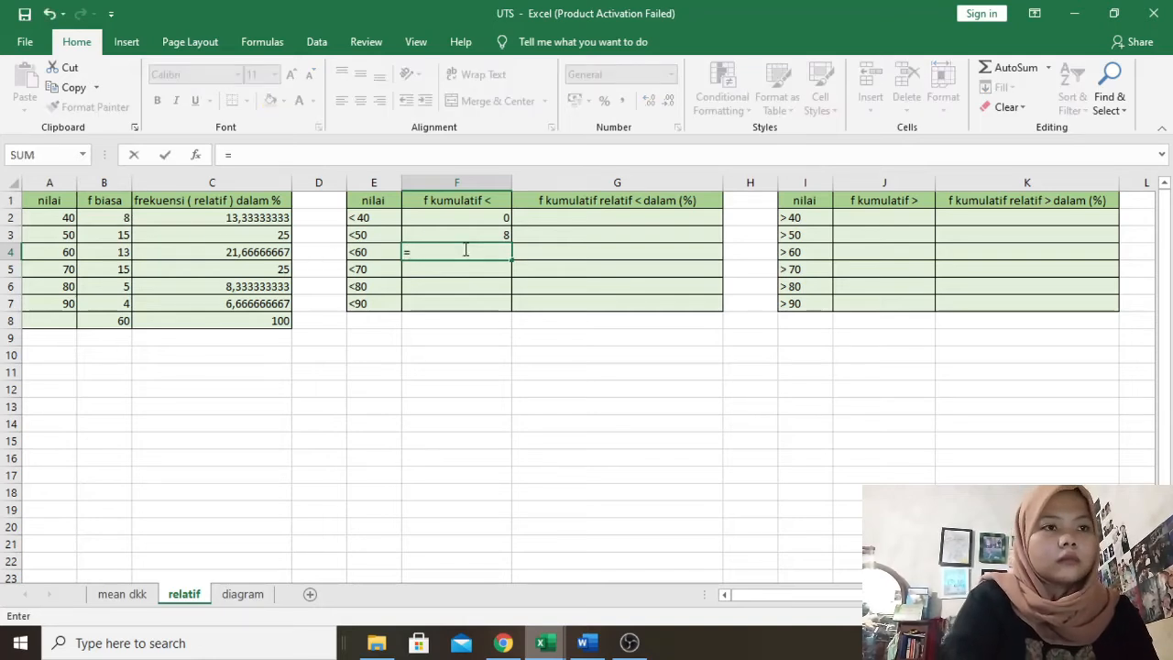
click(127, 235)
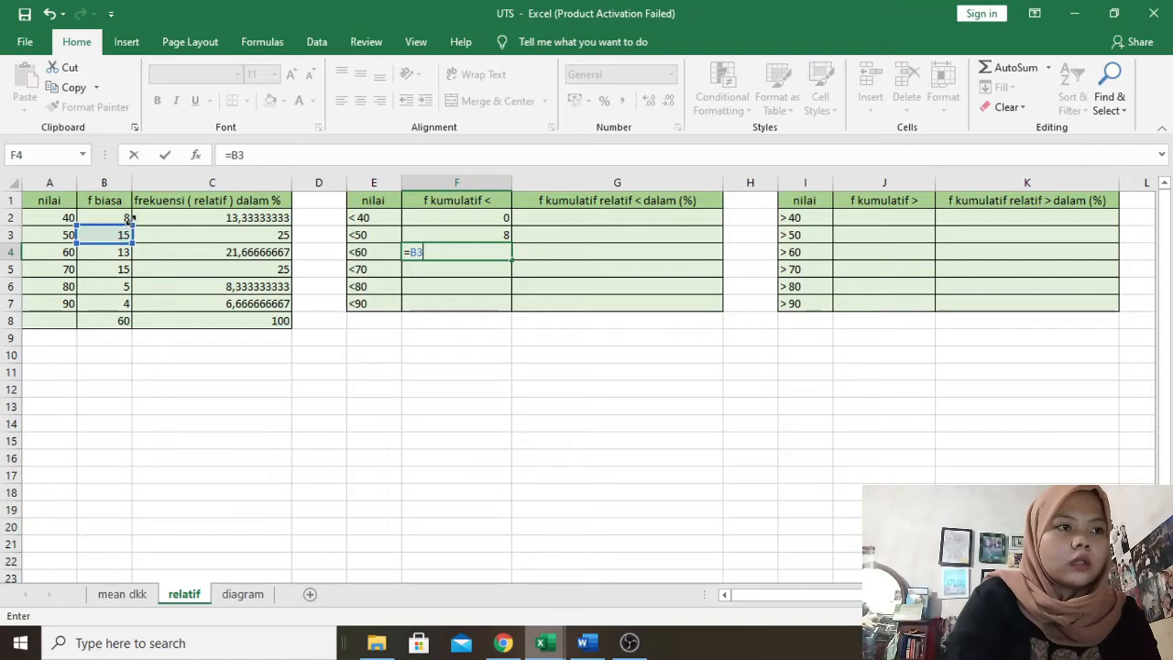
drag(129, 218, 129, 211)
key(Return)
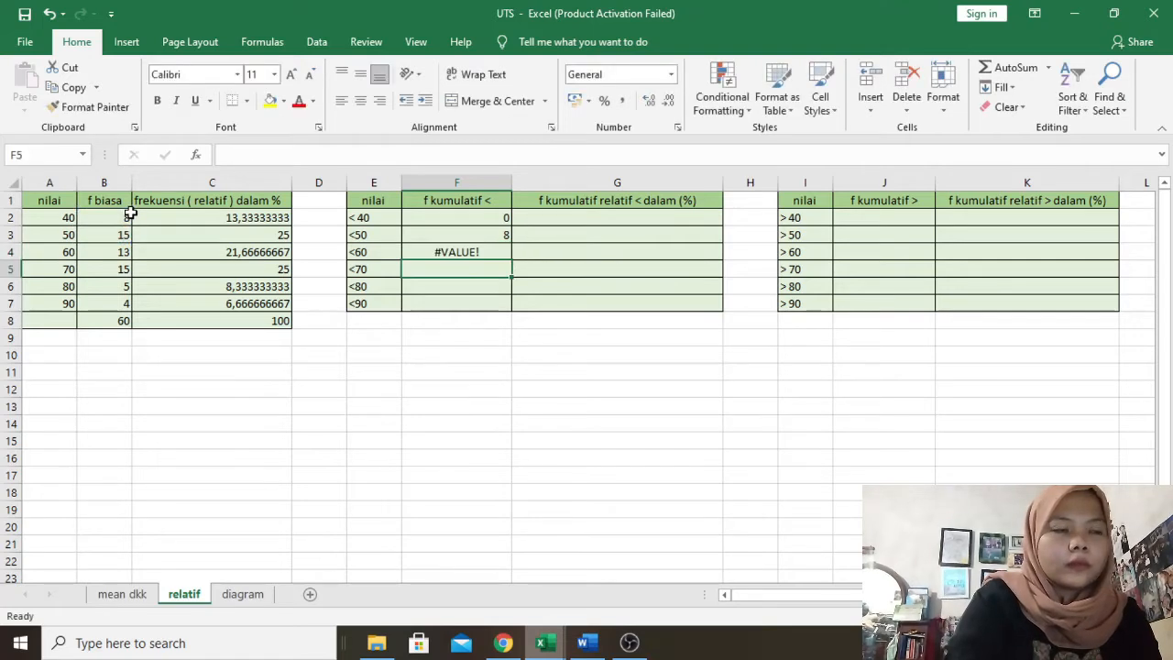
Change the formula in cell F4 to =SUM(B2:B3) and fill it down through F7.
double_click(471, 251)
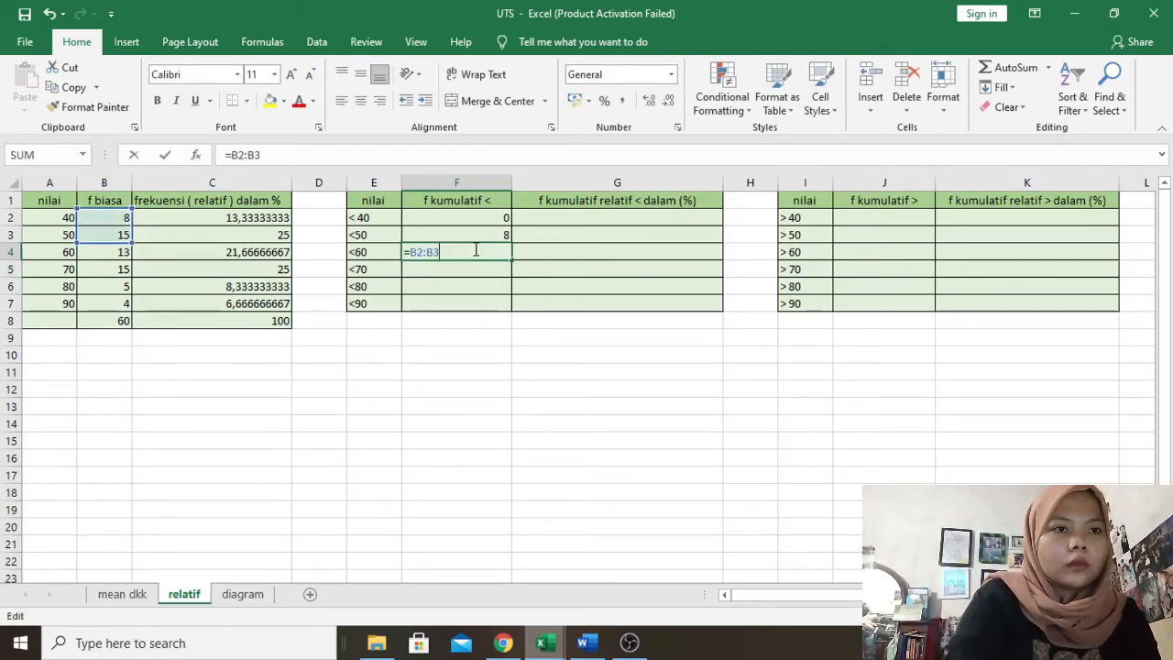
drag(459, 250, 431, 250)
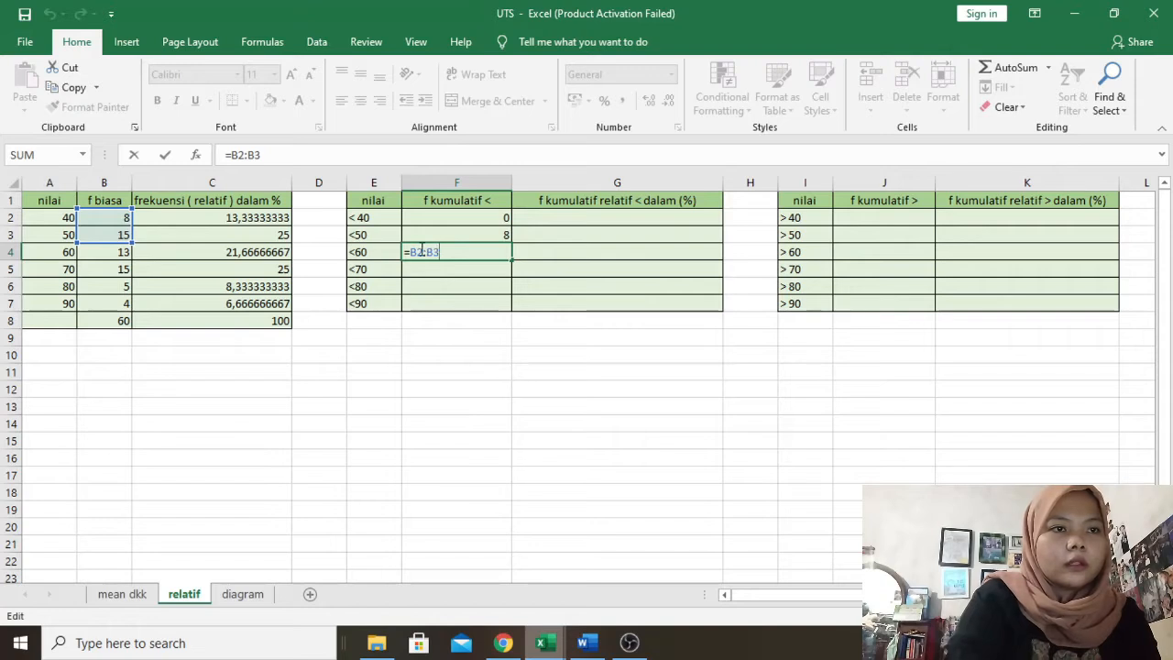
click(412, 251)
text(sum)
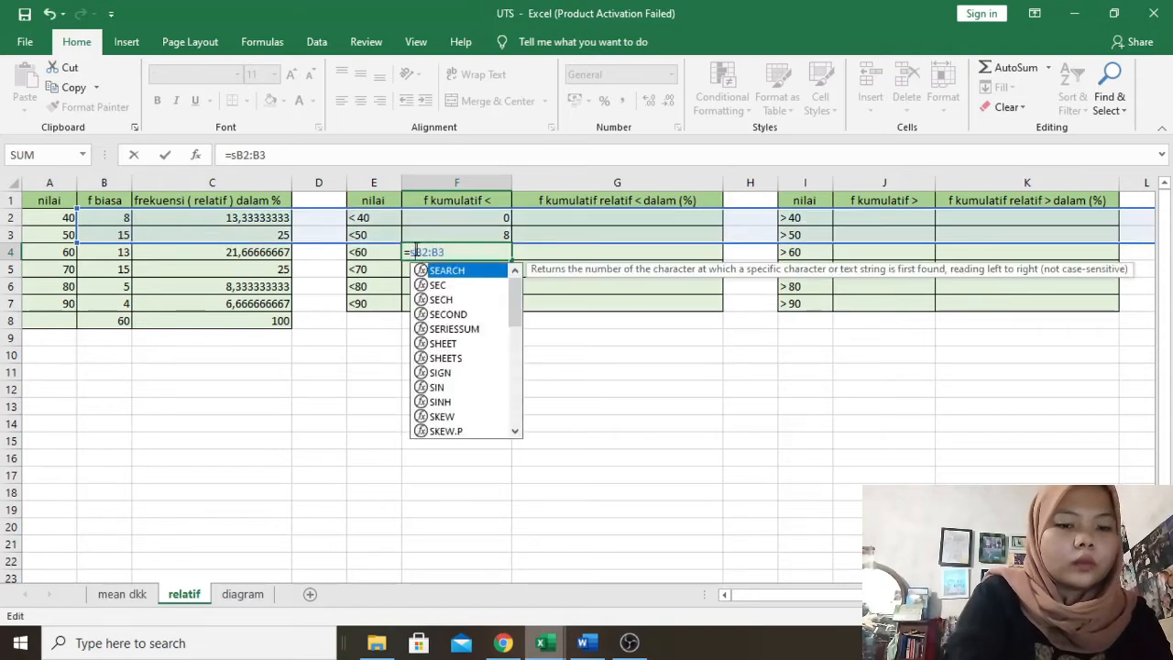
text(()
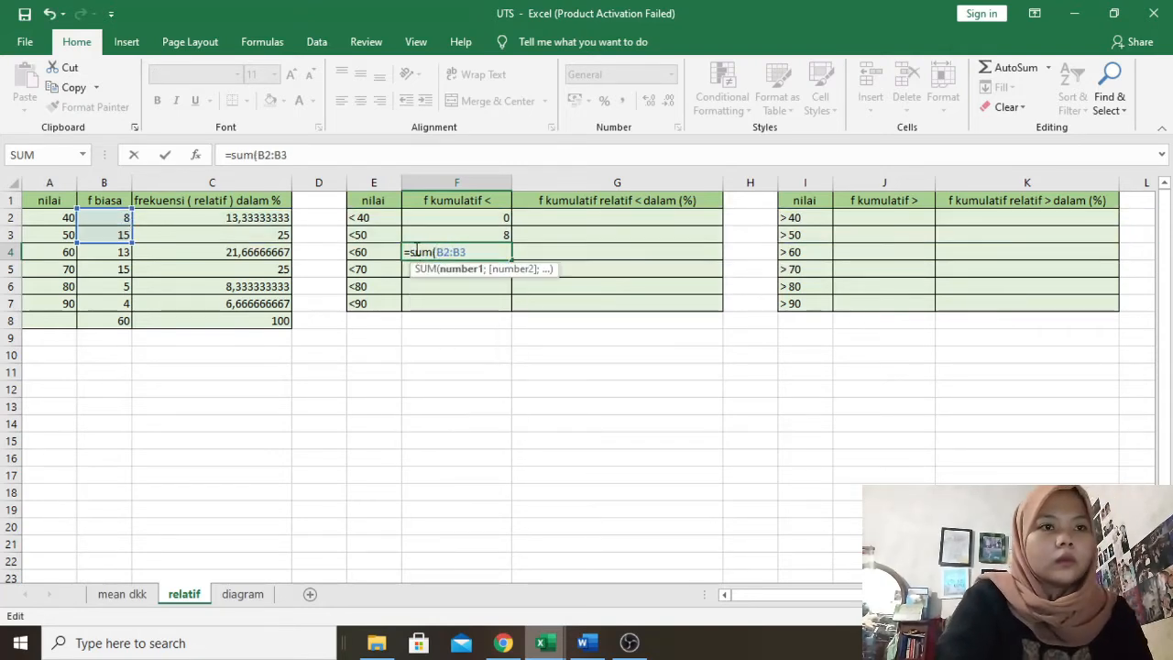
key(Return)
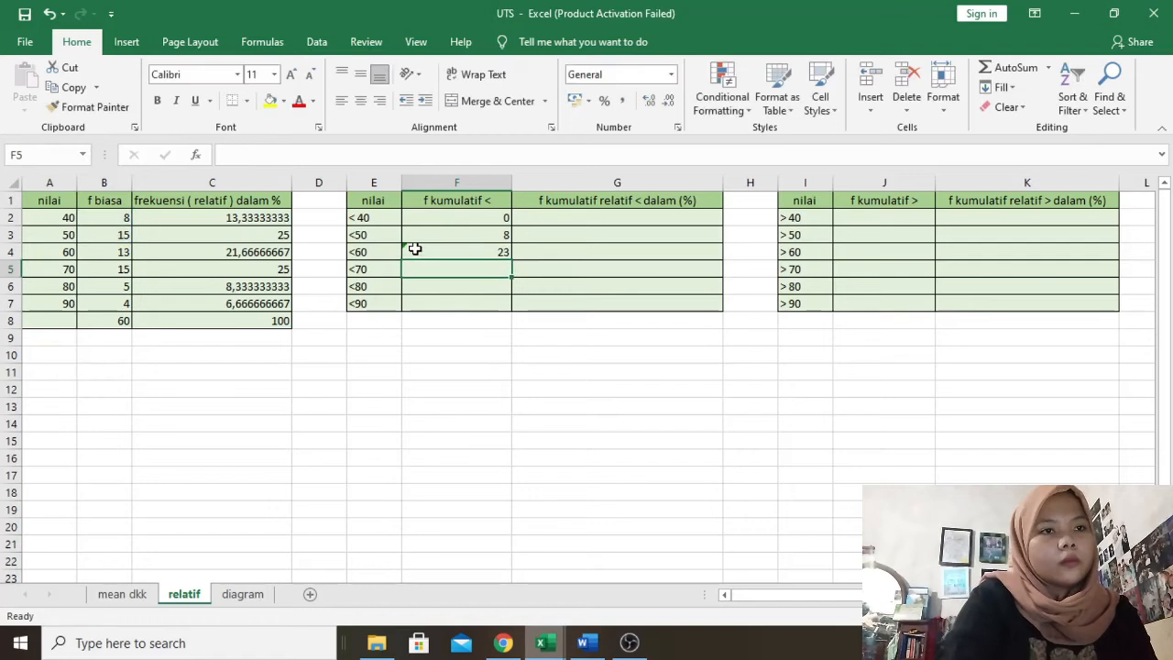
click(510, 257)
drag(510, 256, 509, 303)
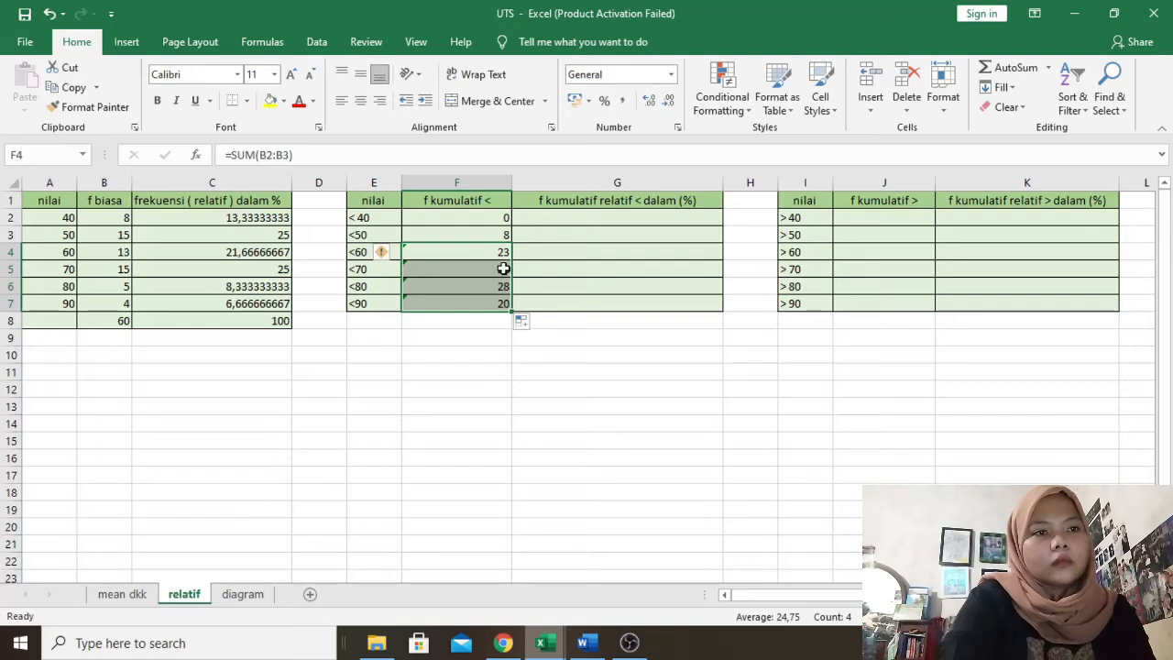
Extend the sums back to B2, making cell F5 =SUM(B2:B4) and cell F6 =SUM(B2:B5).
click(503, 269)
double_click(502, 269)
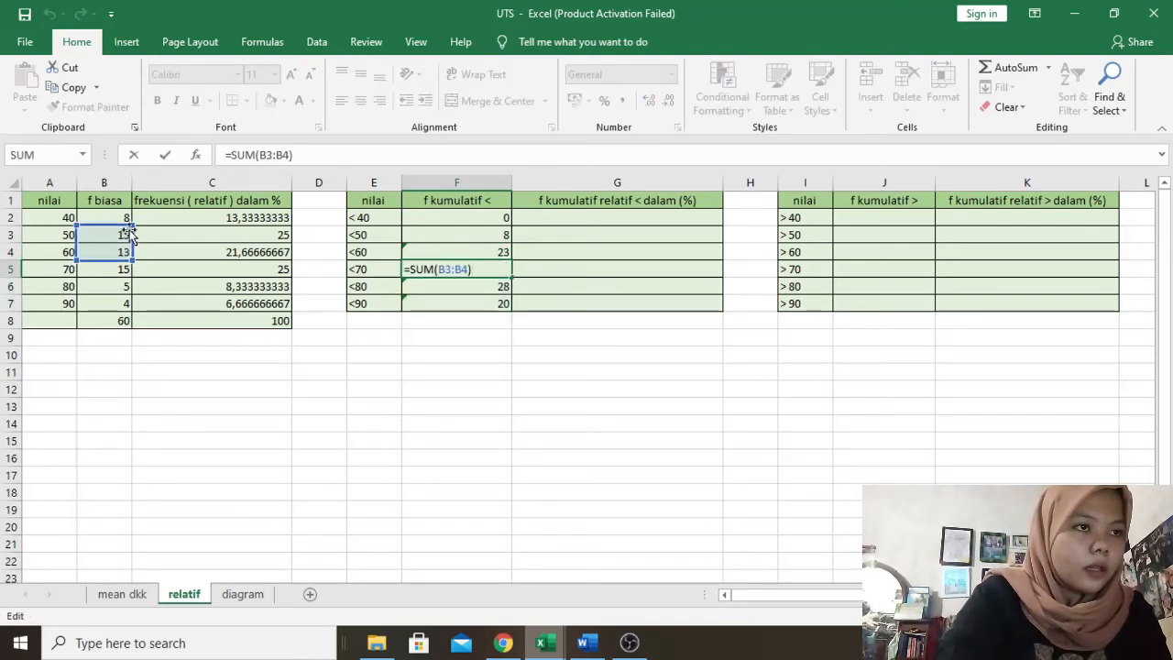
drag(131, 229, 133, 215)
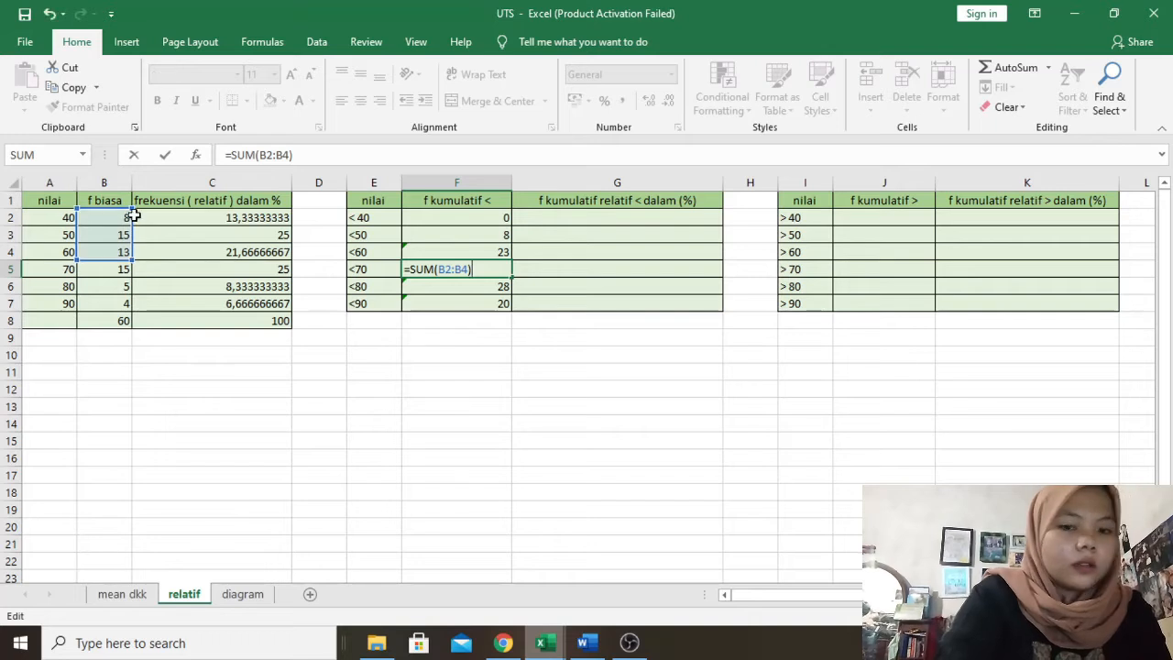
key(Return)
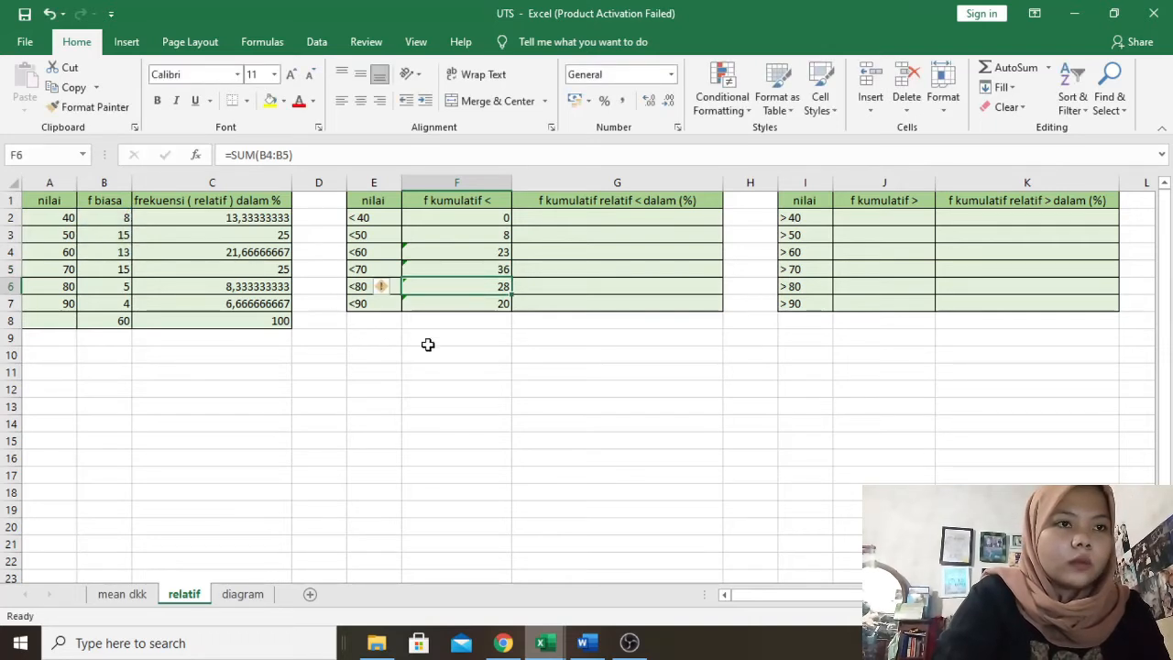
double_click(436, 285)
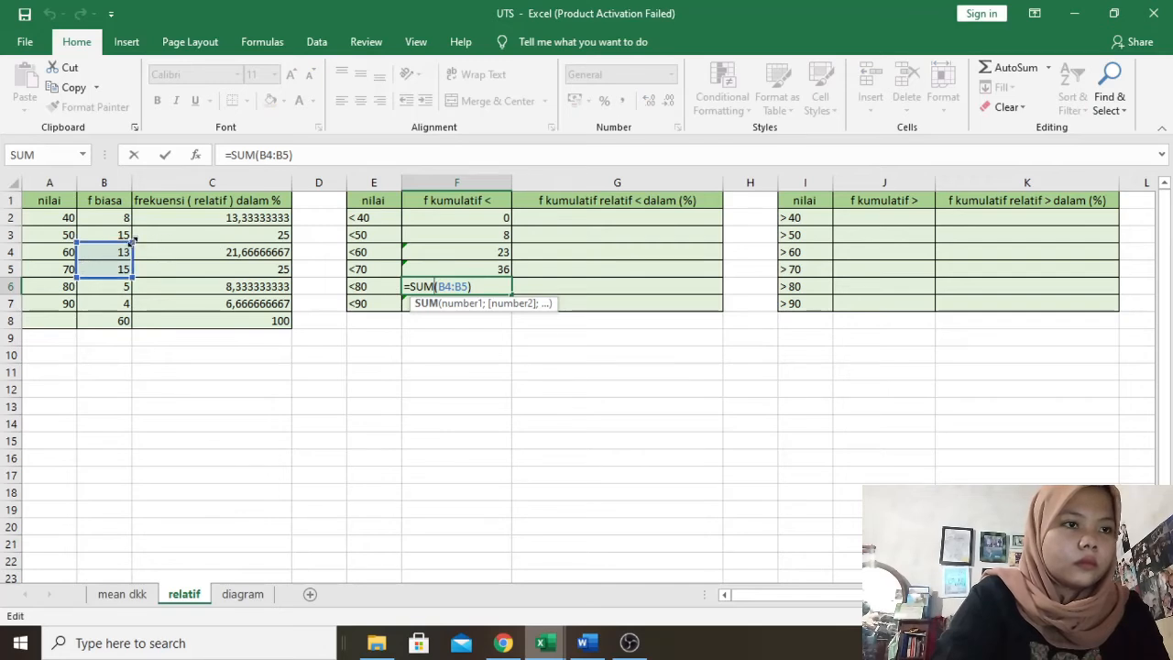
drag(134, 239, 134, 215)
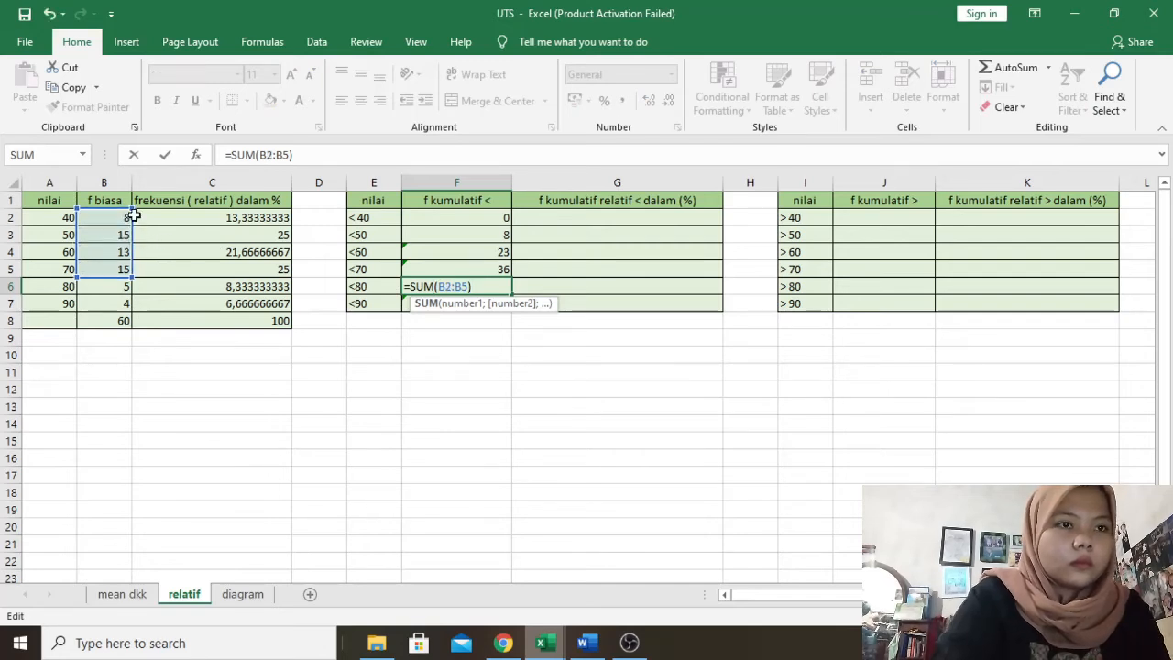
key(Return)
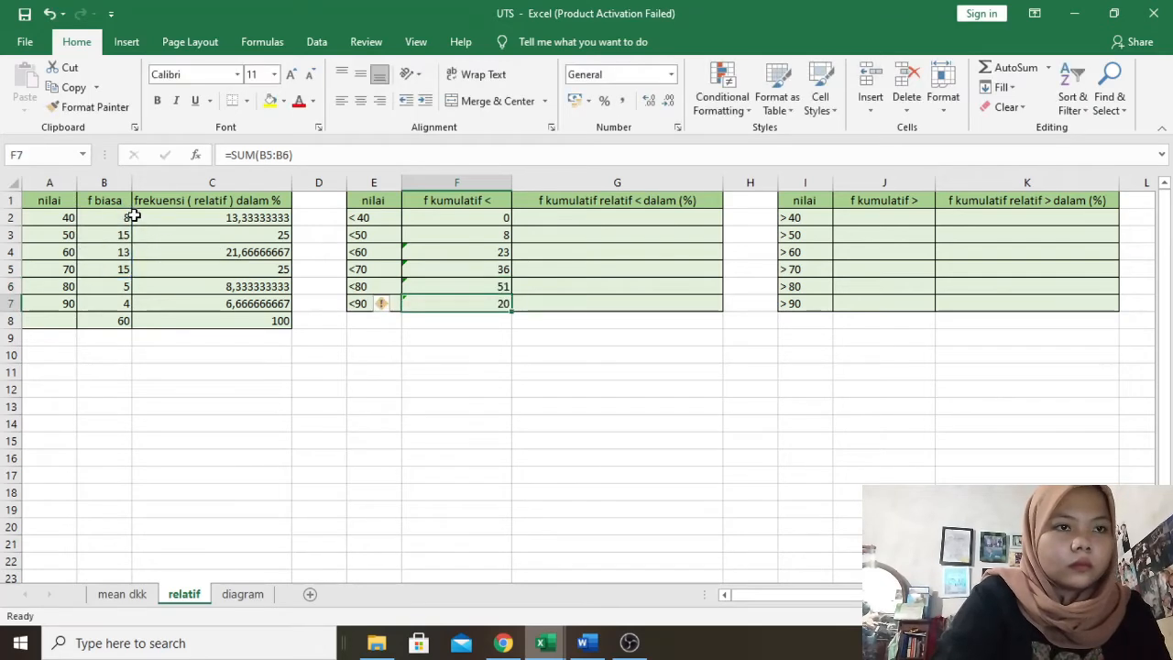
Extend the summed range in cell F7 so the below-90 cumulative frequency formula is =SUM(B2:B6).
double_click(492, 305)
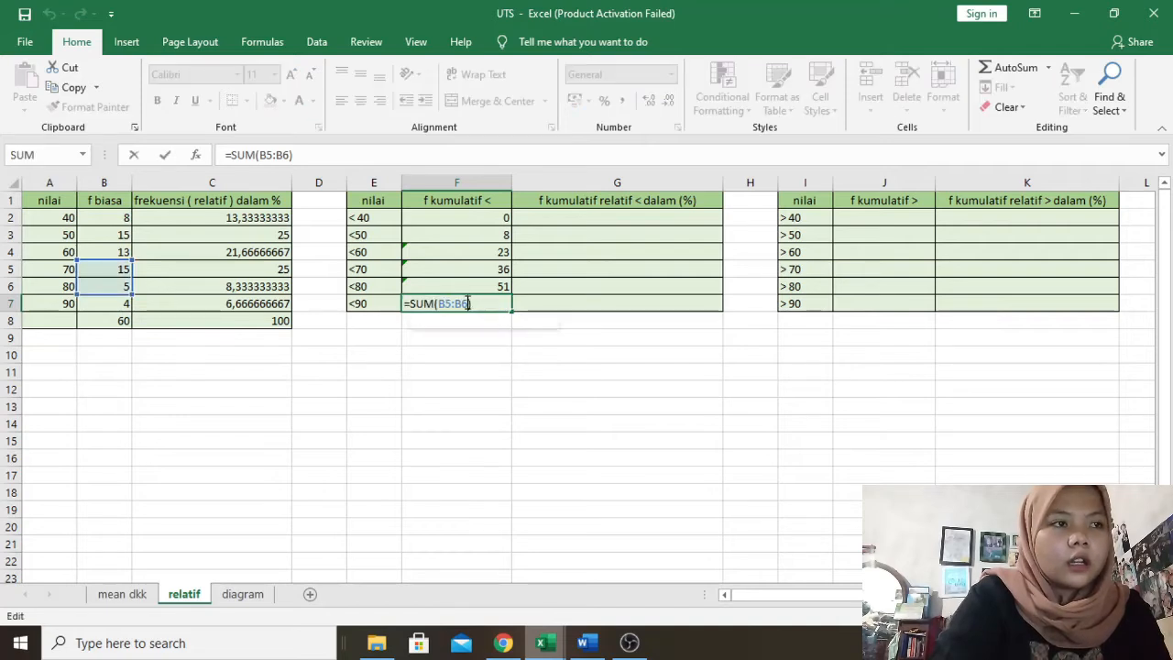
click(468, 304)
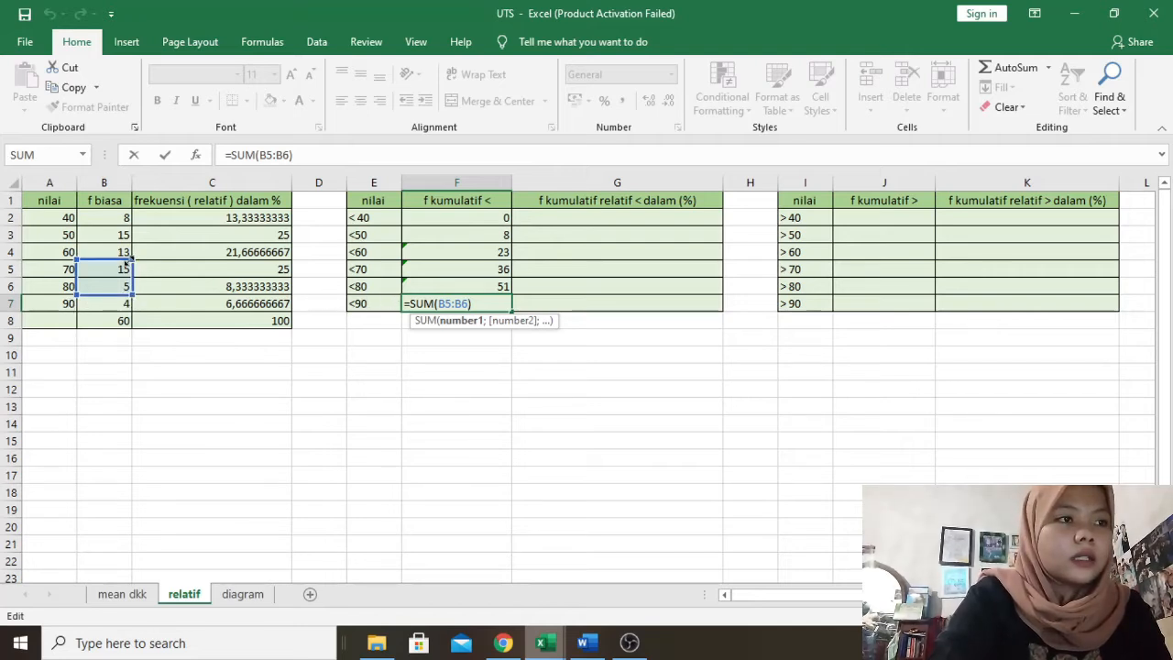
drag(130, 256, 132, 216)
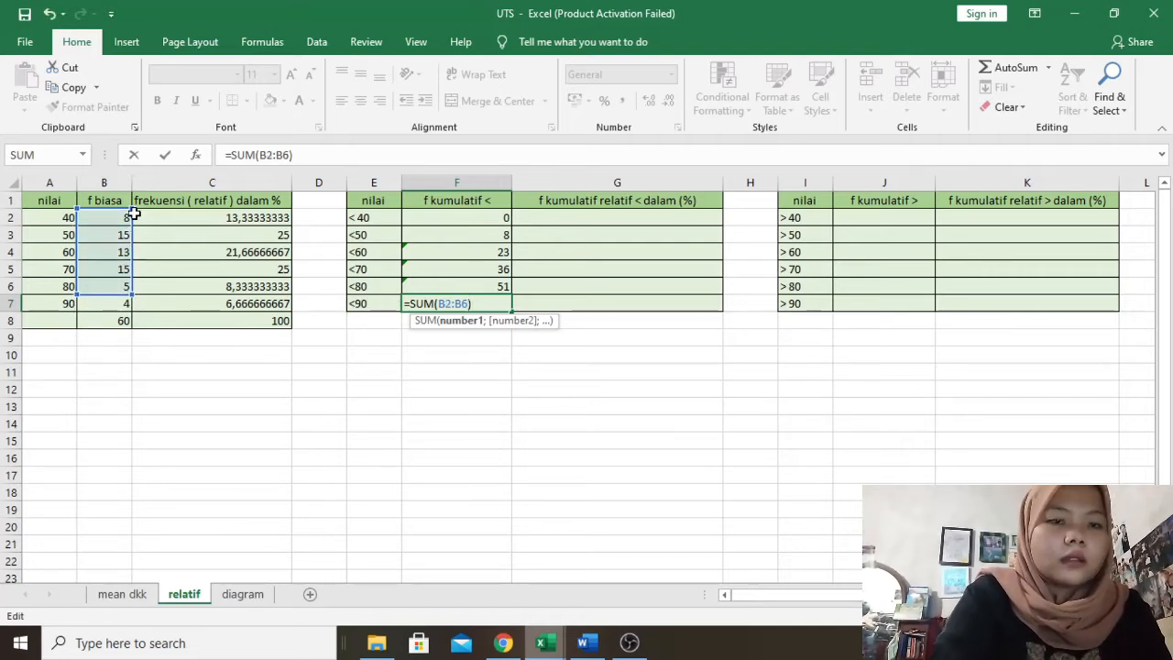
key(Return)
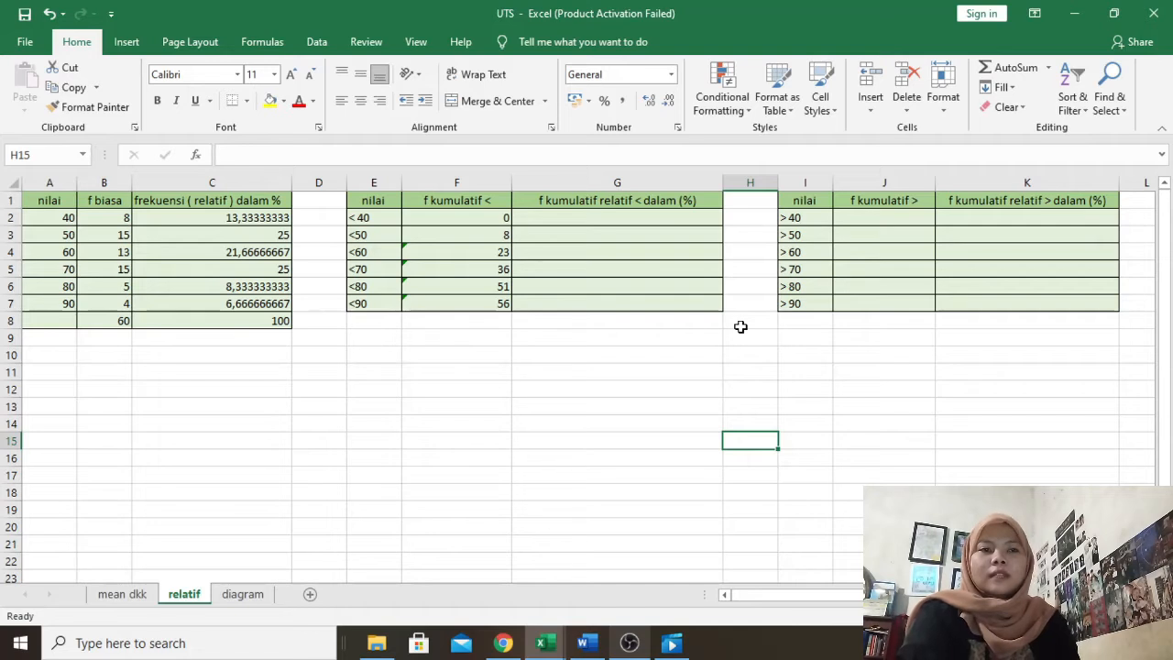
Enter =F2/B8*100 in cell G2 for the relative cumulative frequency and fill the formula down through G7.
click(675, 231)
click(673, 219)
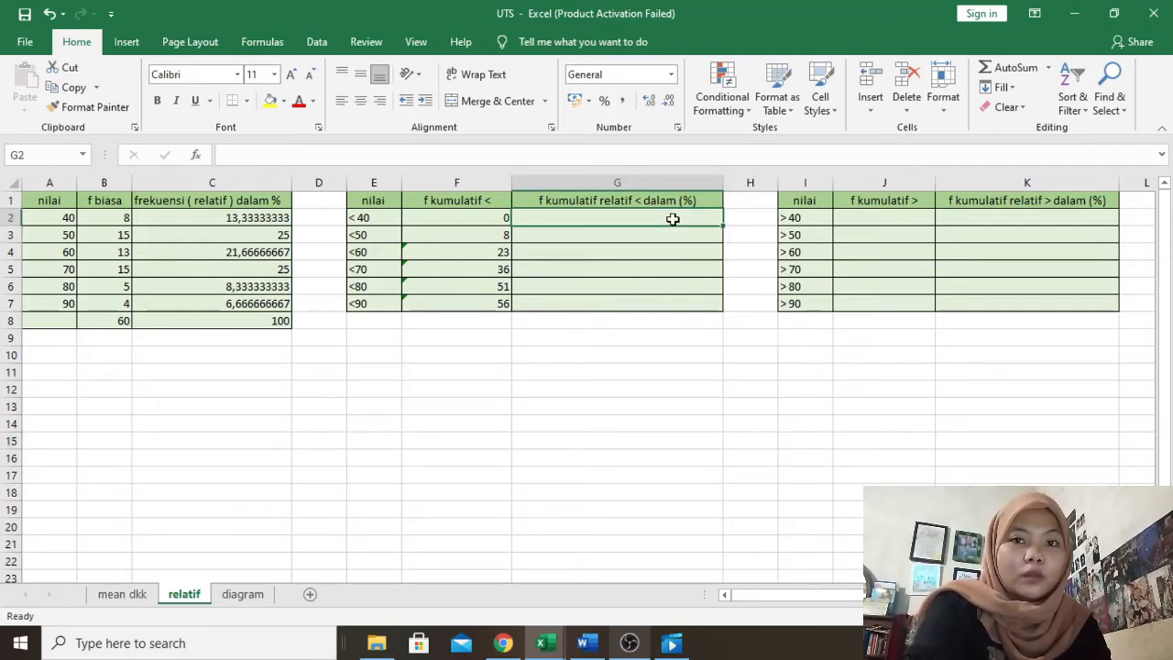
double_click(672, 219)
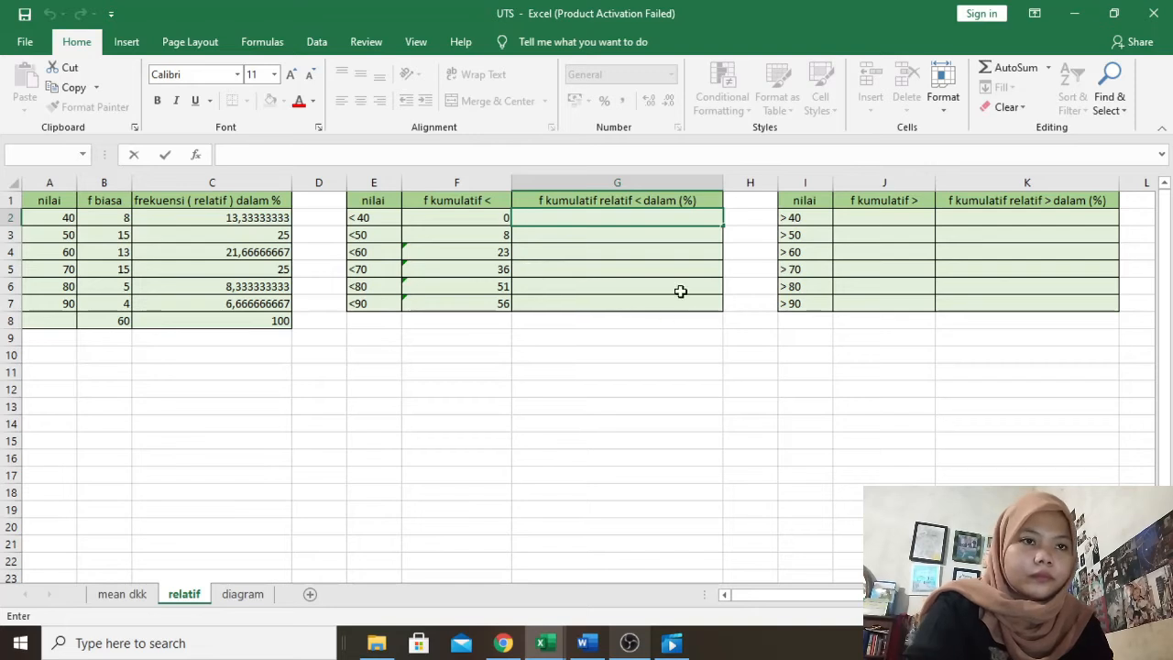
text(=)
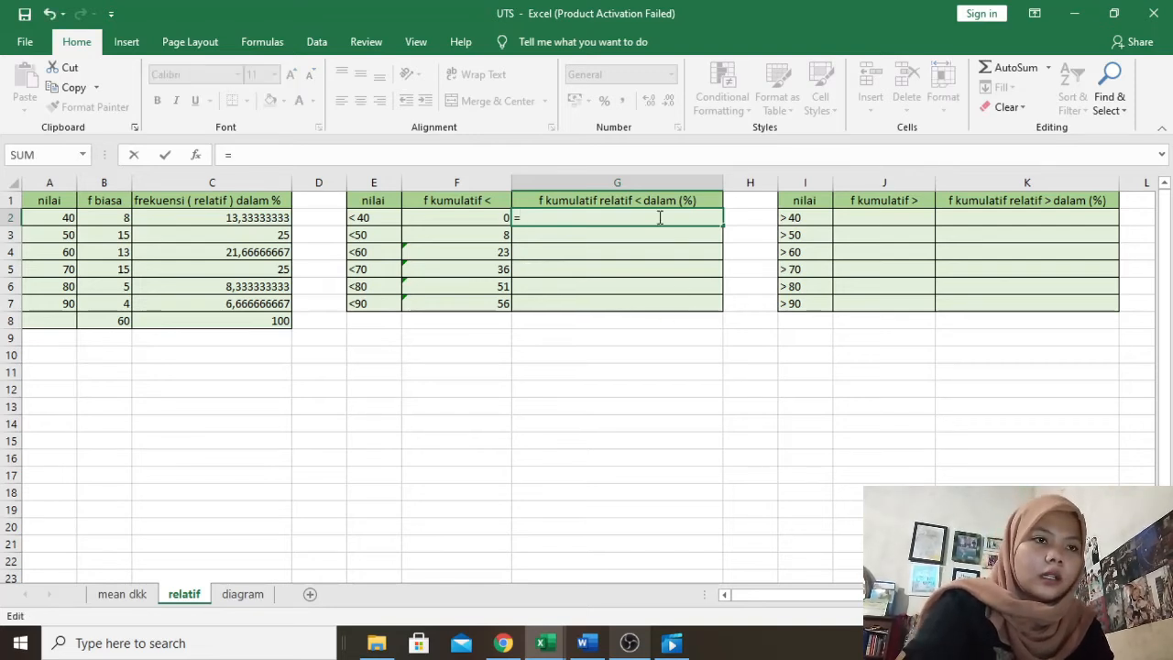
click(490, 219)
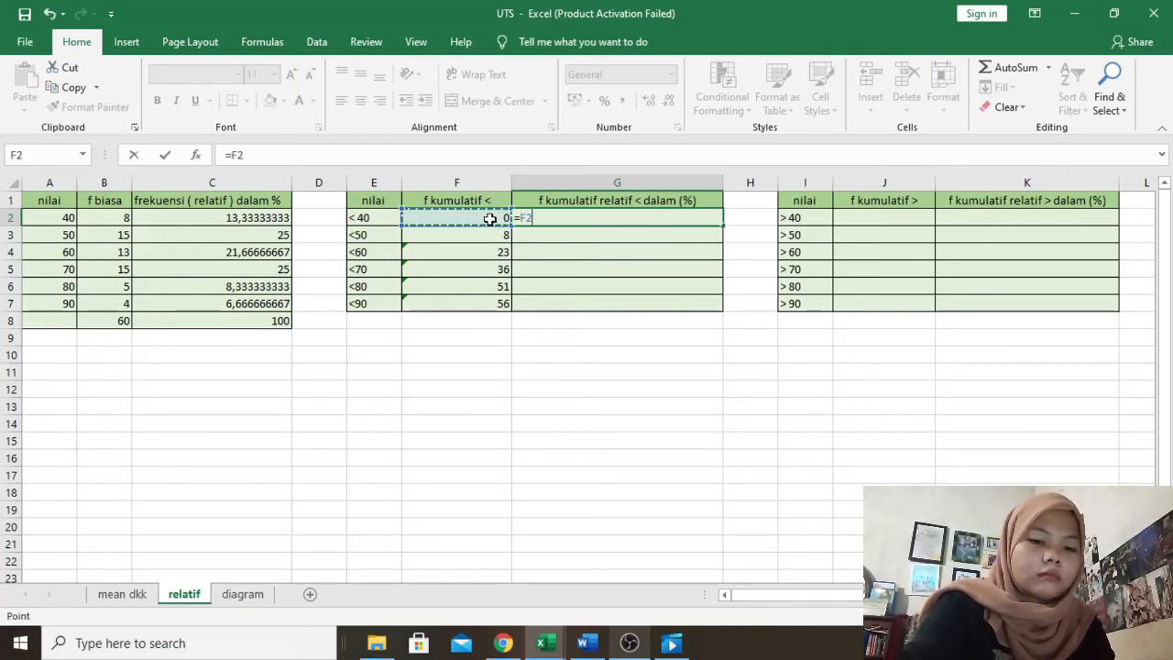
text(/)
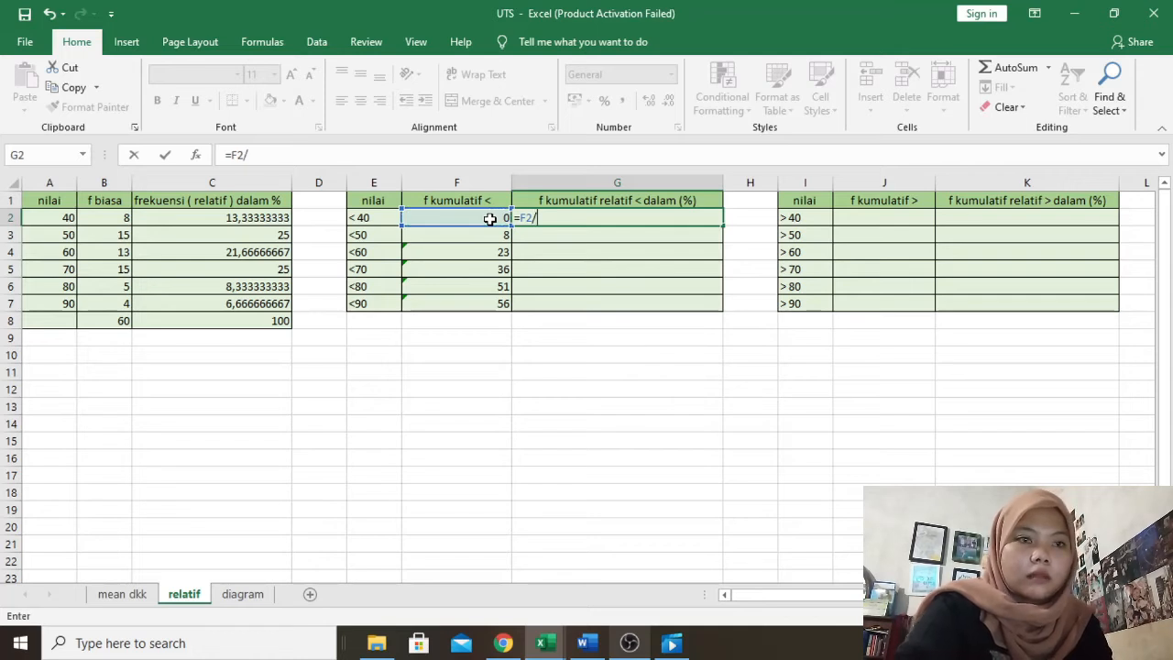
click(110, 320)
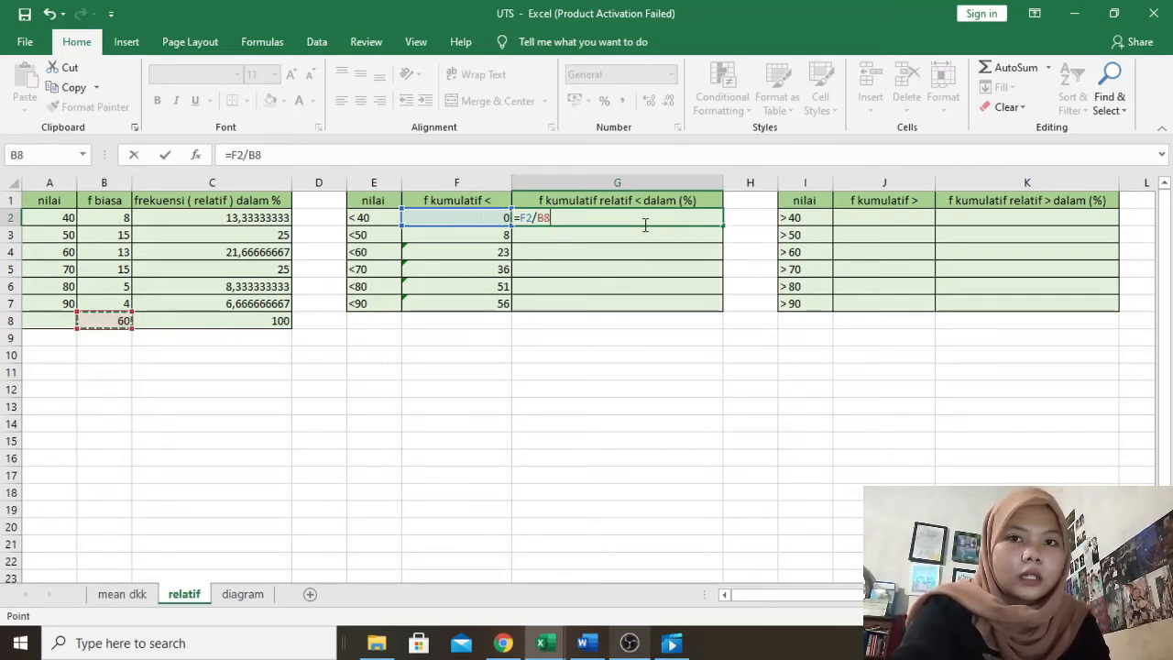
text(*)
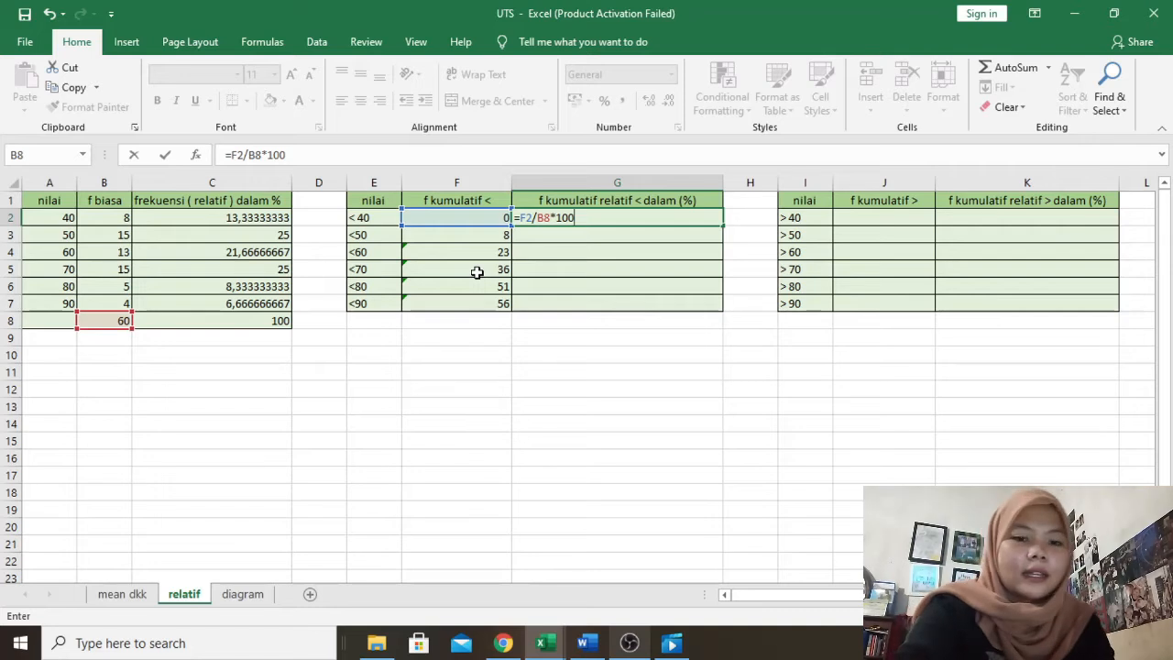
key(Return)
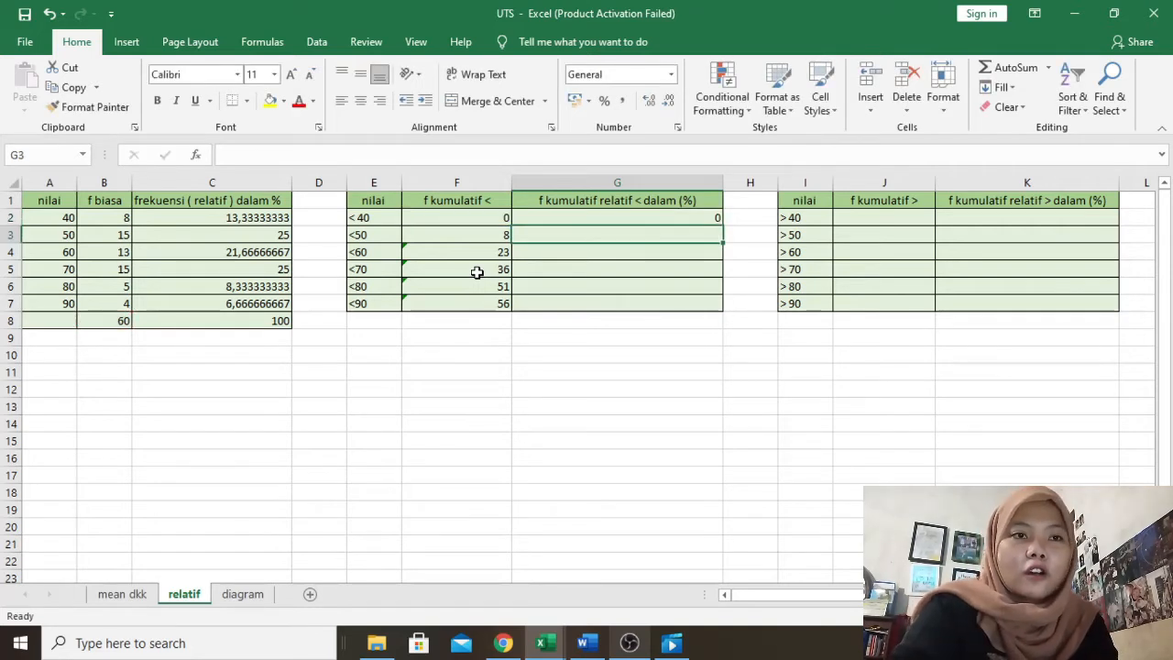
click(720, 218)
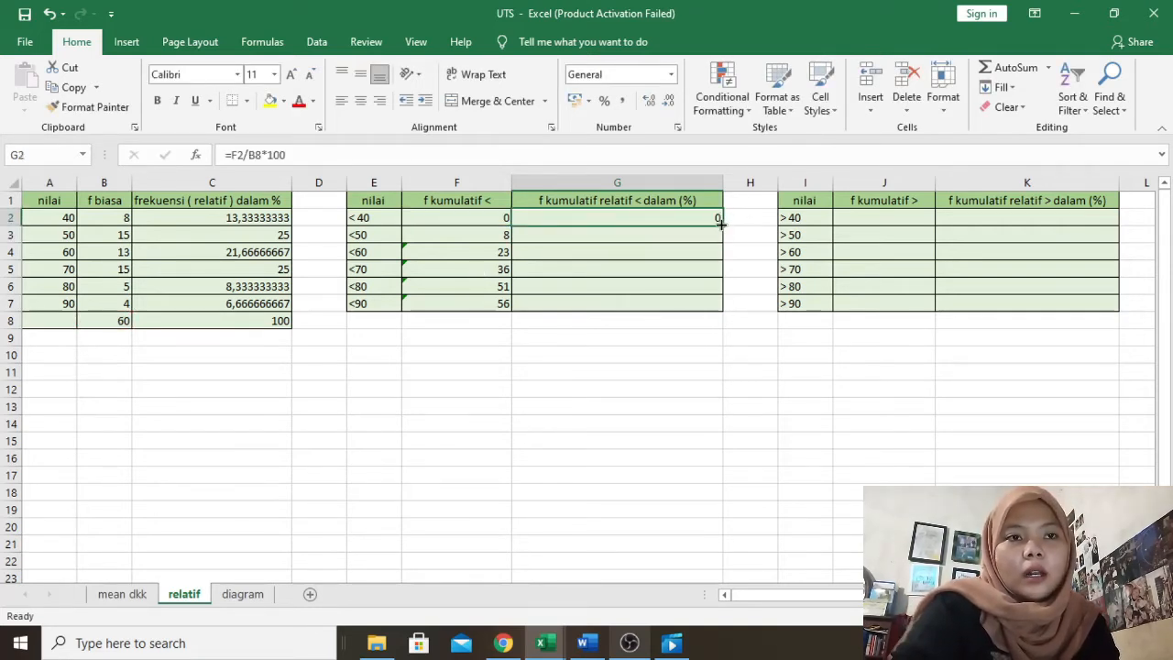
drag(722, 225, 719, 302)
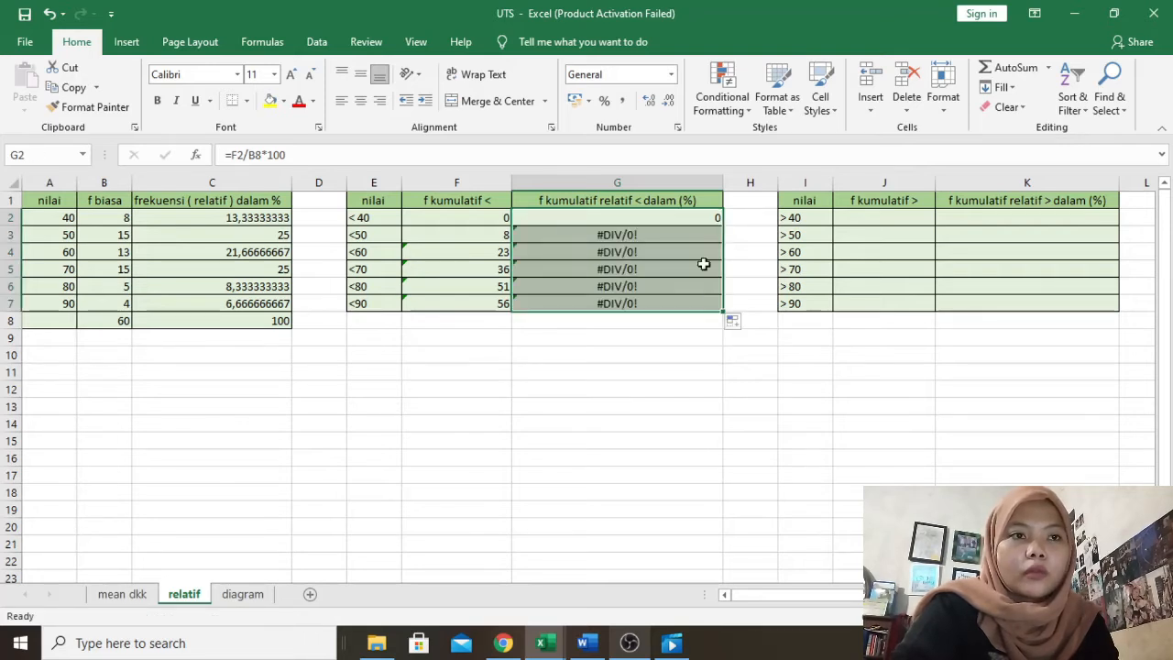
Correct the divisor in cell G3 so the below-50 percentage formula is =F3/B8*100.
click(689, 240)
double_click(689, 241)
double_click(688, 241)
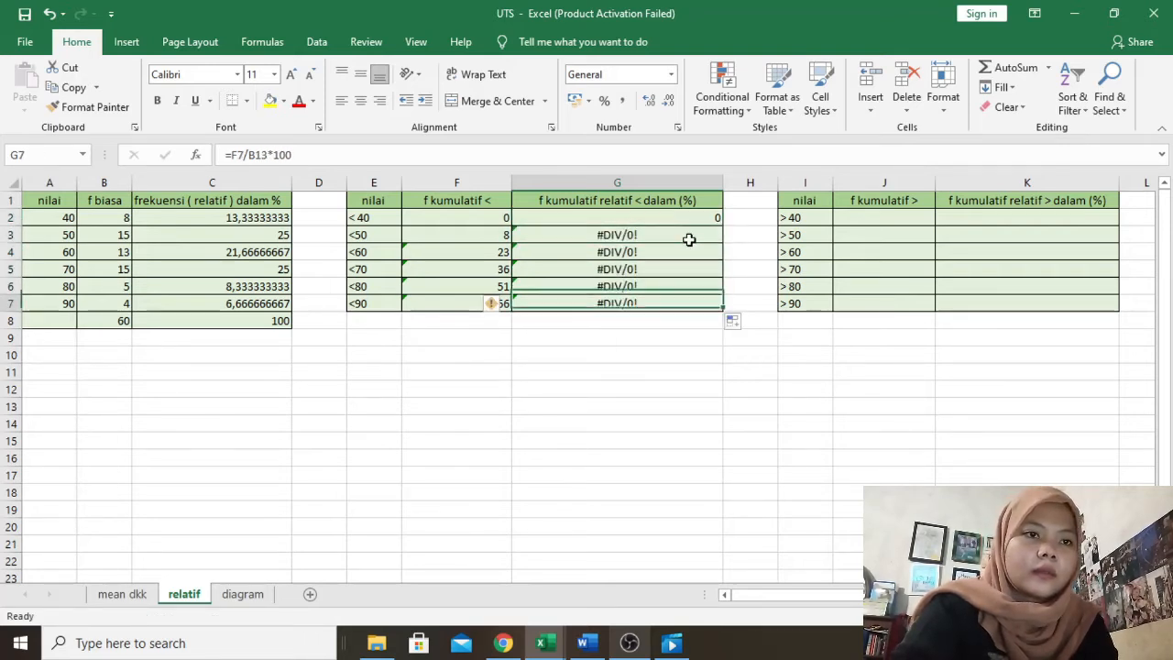
click(663, 237)
double_click(660, 237)
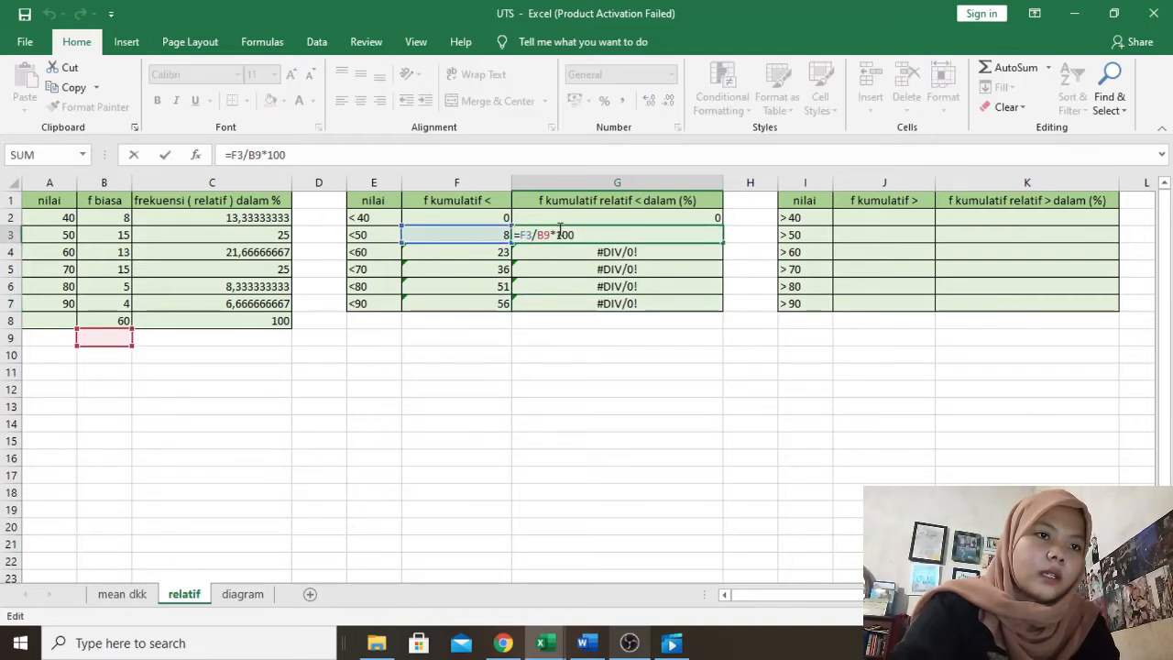
key(BackSpace)
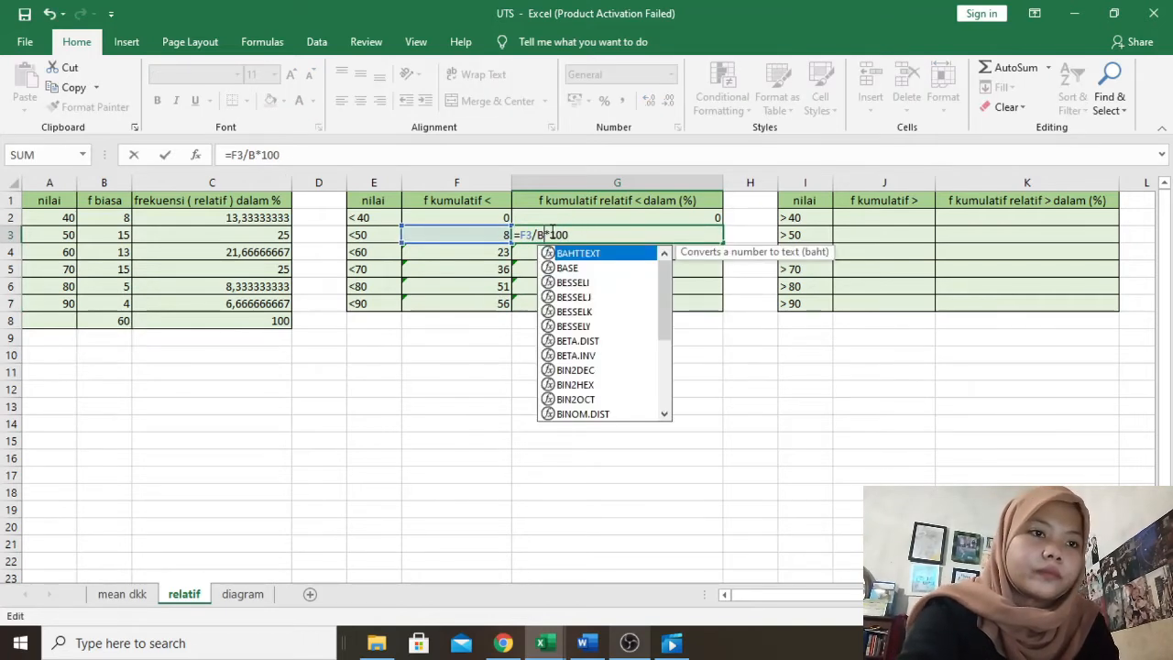
text(8)
key(Return)
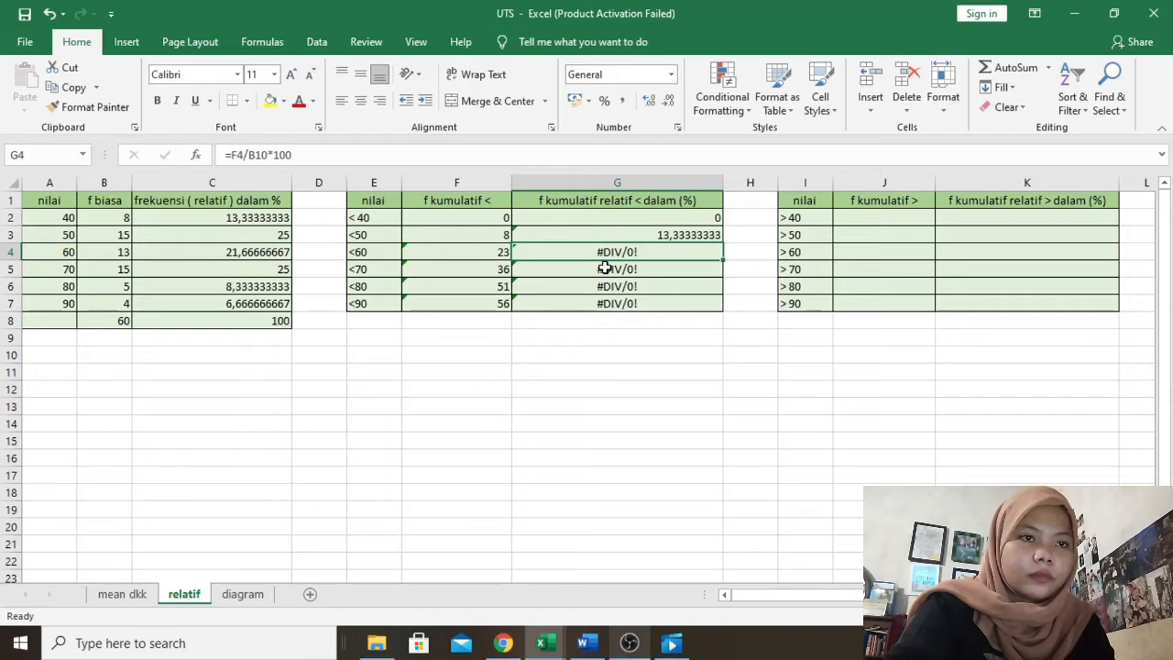
Correct the divisor in cell G4 so the below-60 percentage formula is =F4/B8*100.
double_click(555, 252)
key(BackSpace)
key(BackSpace)
text(8)
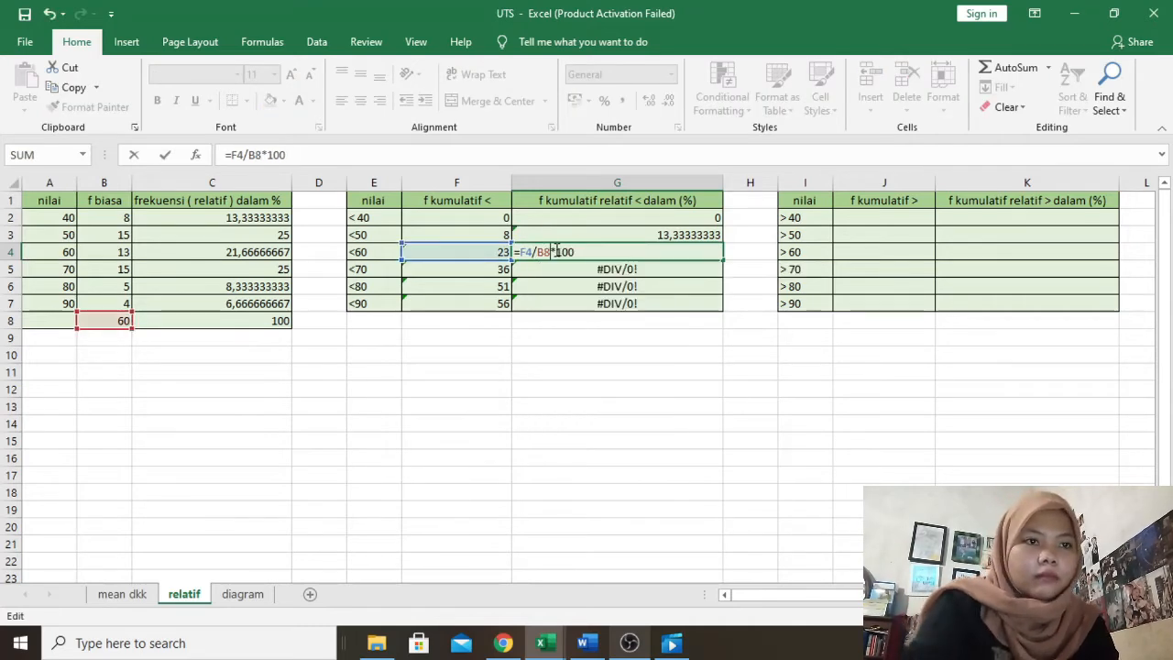
key(Return)
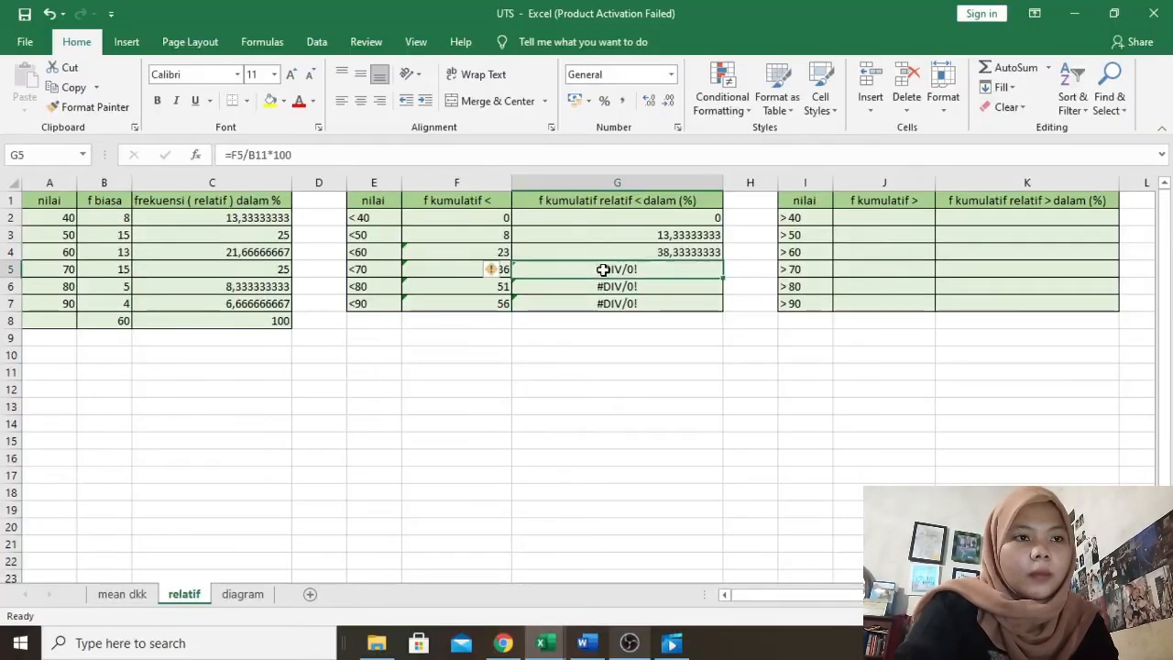
Correct the divisor in cell G5 so the below-70 percentage formula is =F5/B8*100.
double_click(592, 268)
click(558, 269)
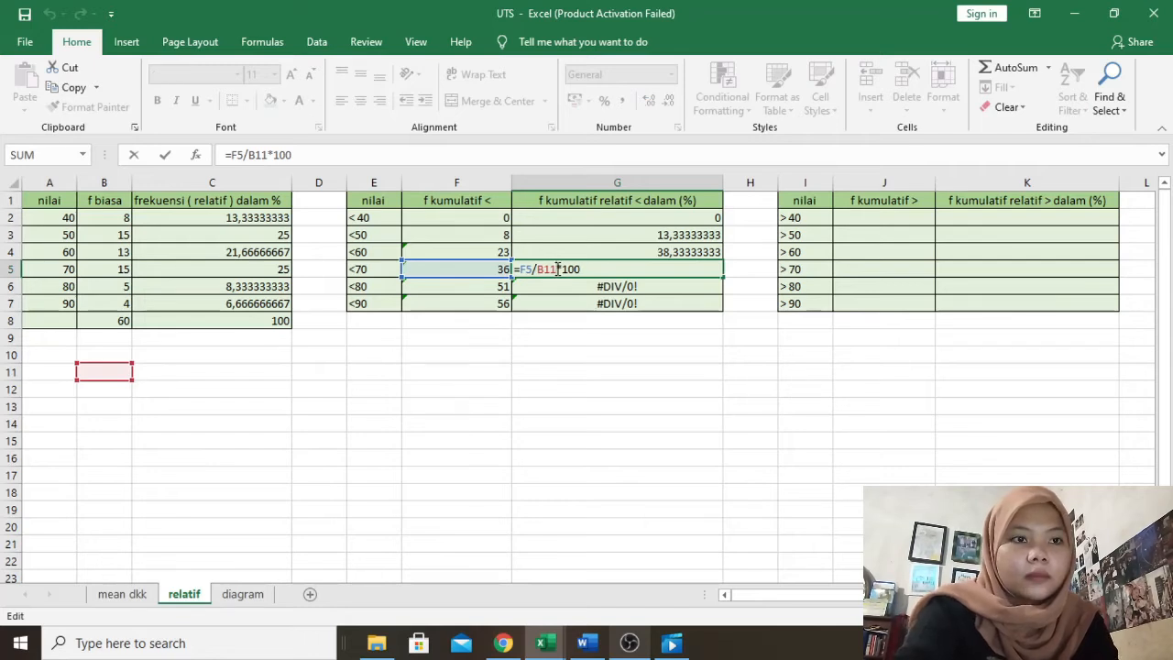
key(BackSpace)
key(BackSpace)
text(8)
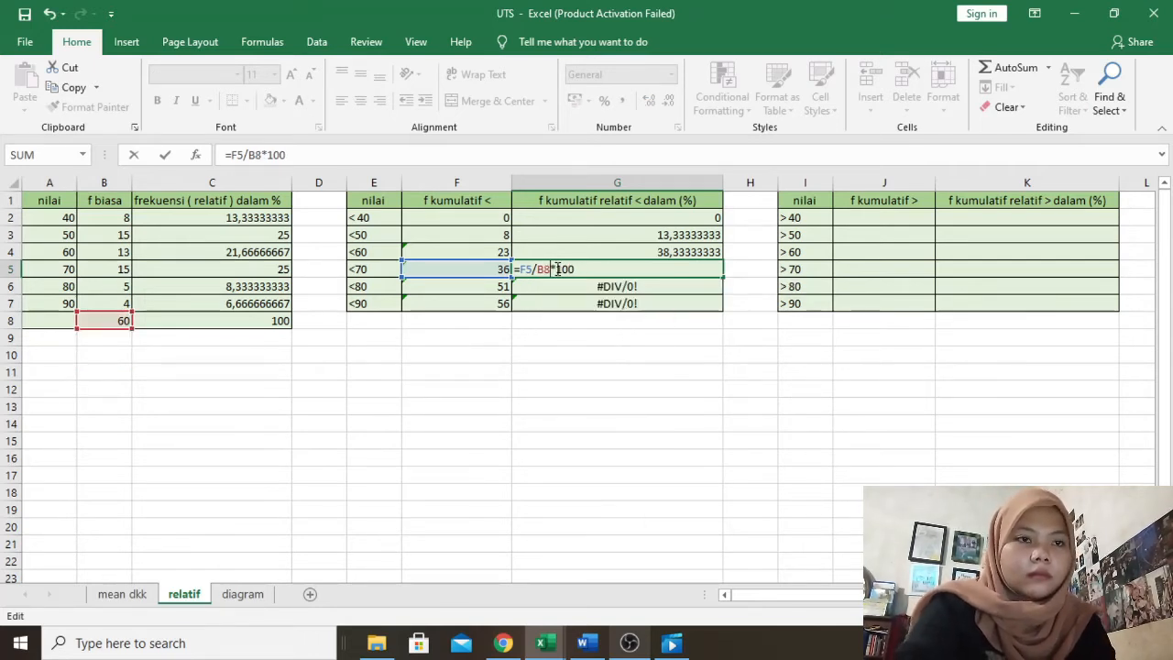
key(Return)
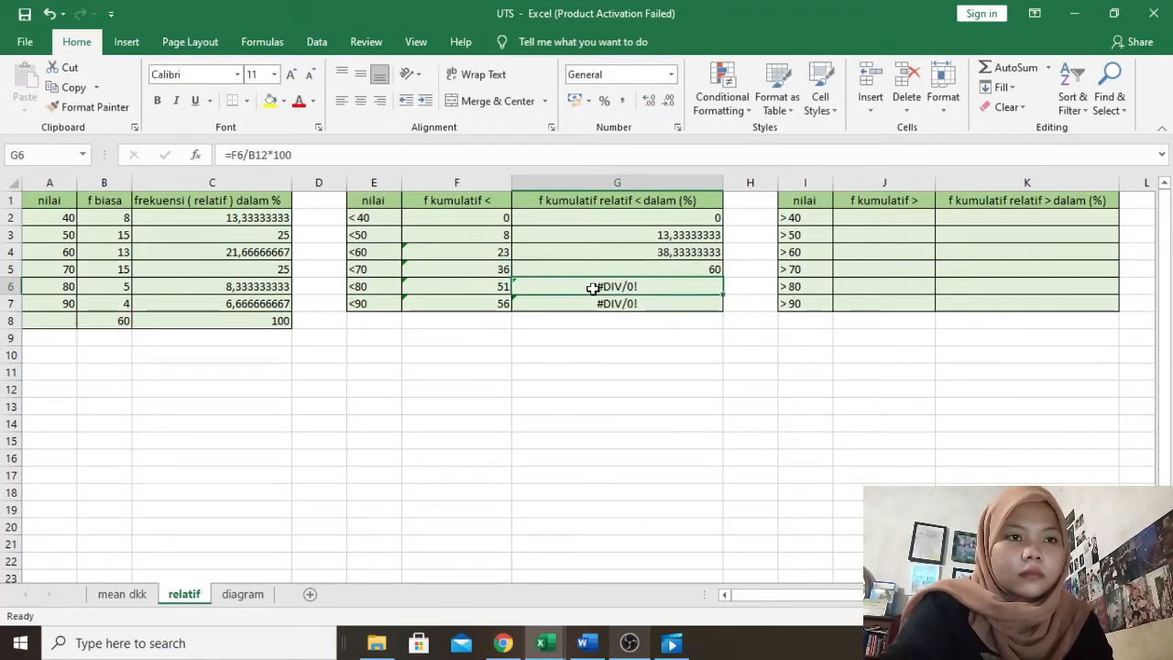
Correct the divisor in cell G6 so the below-80 percentage formula is =F6/B8*100.
double_click(580, 286)
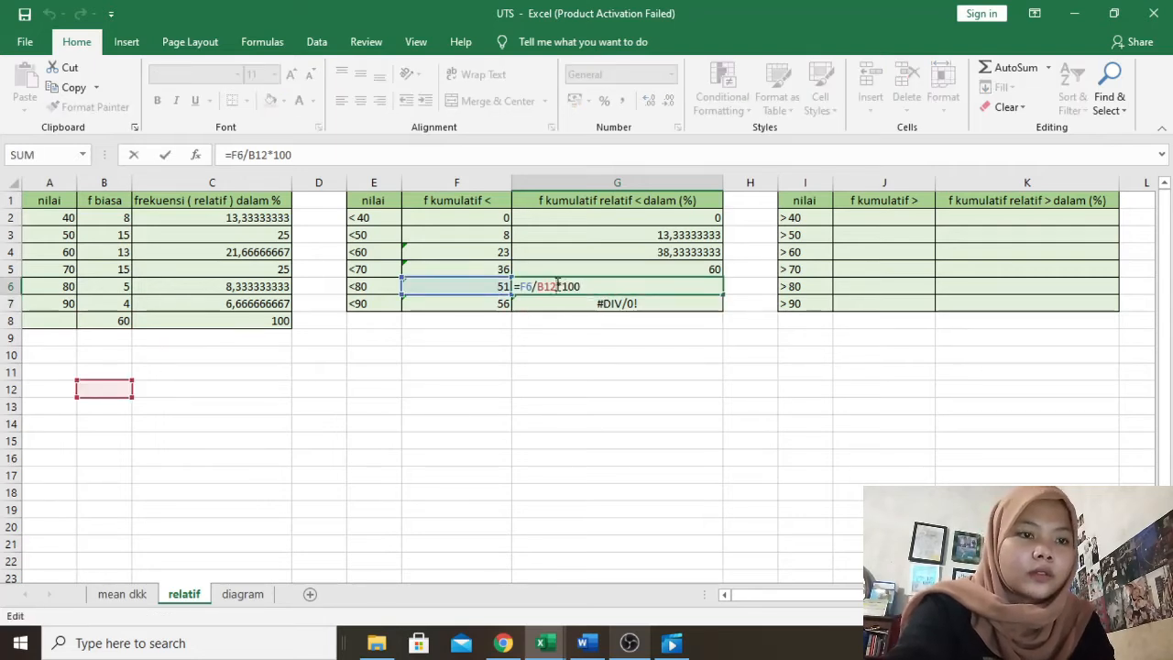
key(BackSpace)
key(BackSpace)
text(8)
key(Return)
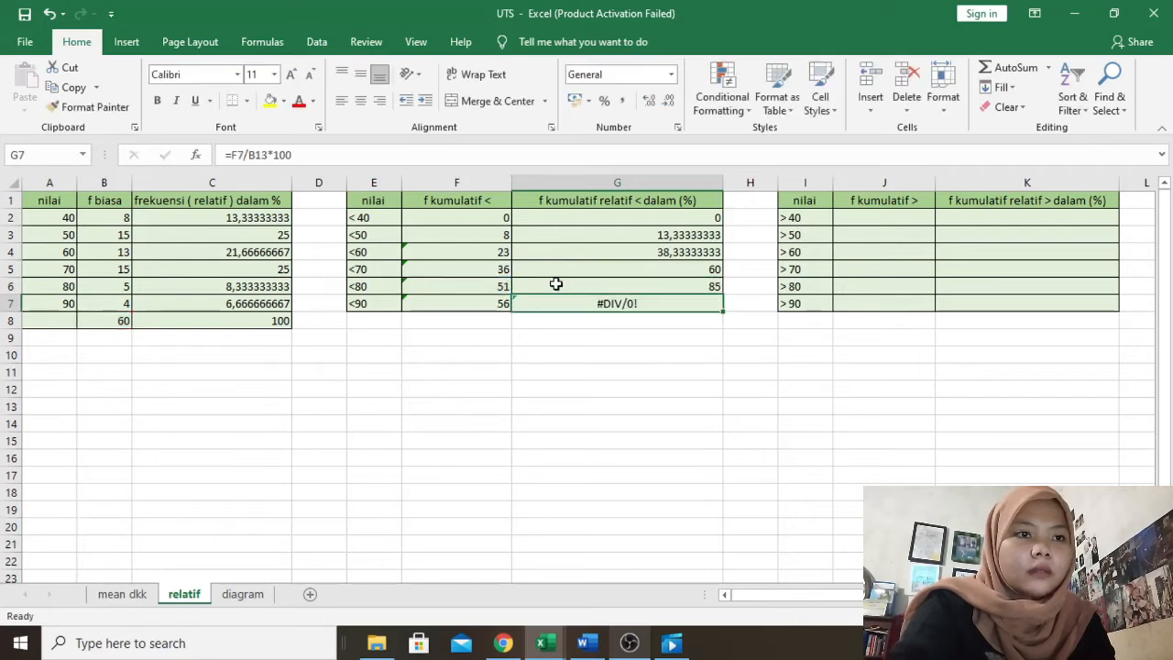
Correct the divisor in cell G7 so the below-90 percentage formula is =F7/B8*100.
double_click(563, 302)
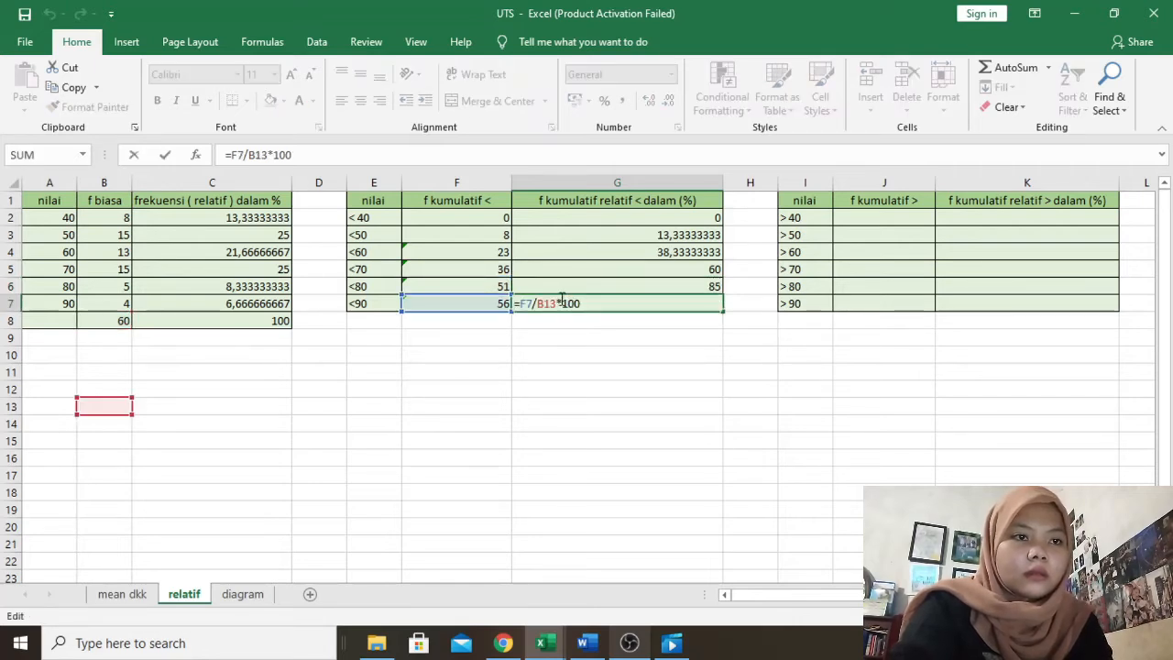
key(BackSpace)
key(BackSpace)
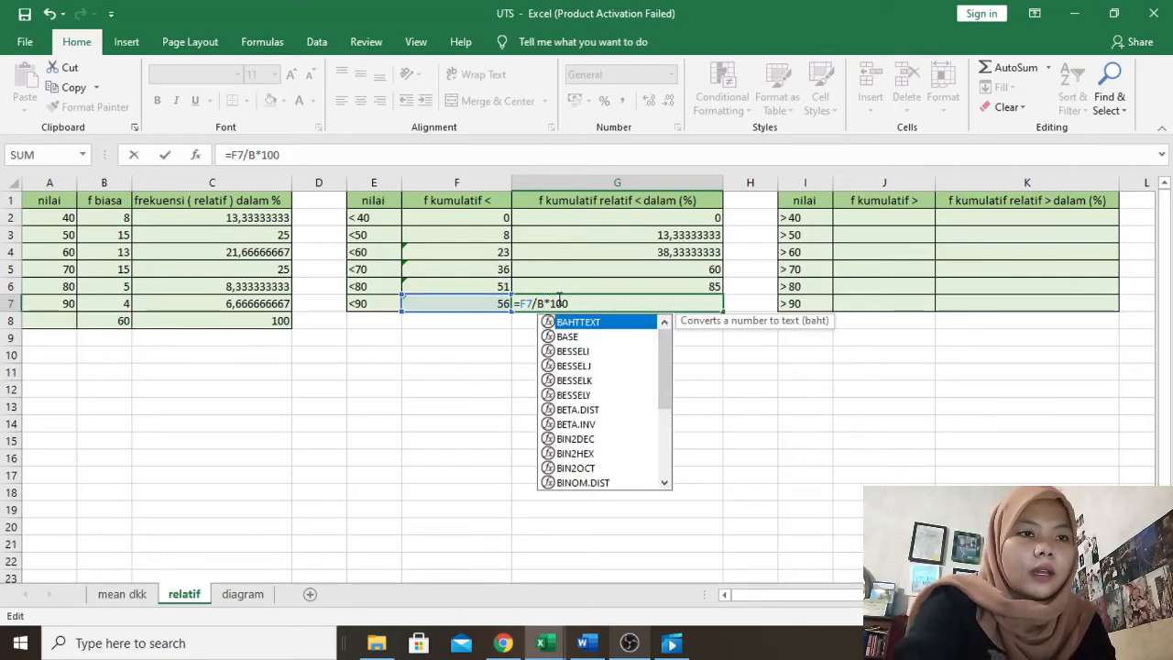
text(8)
key(Return)
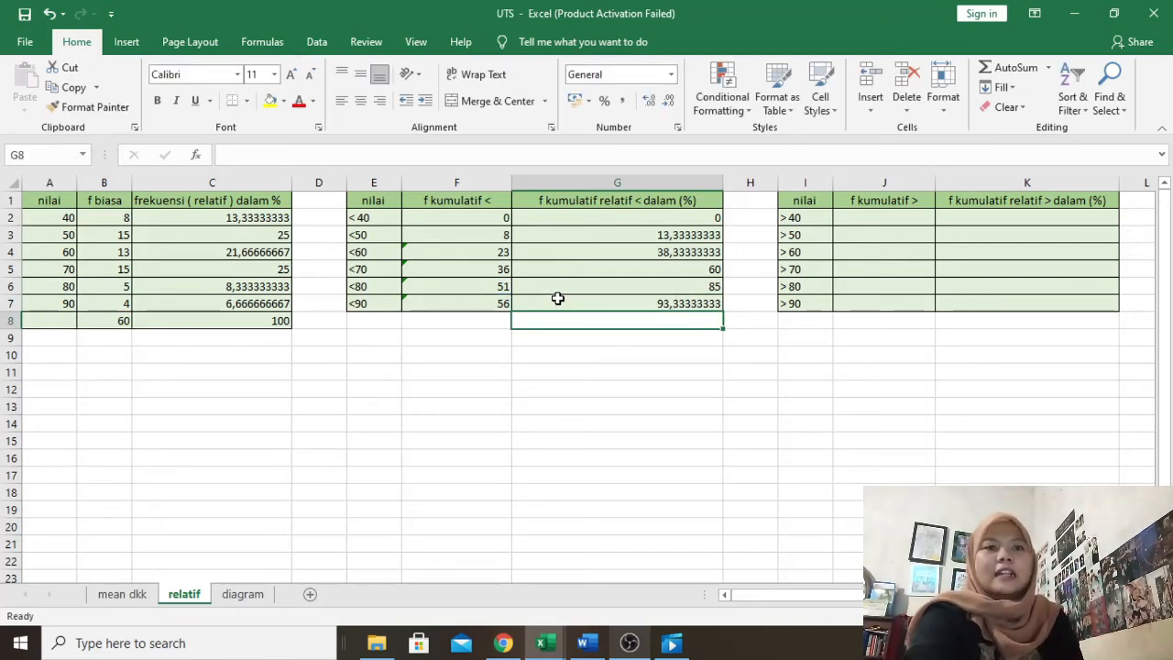
Enter =SUM(B2:B7) in cell J2 for the greater-than cumulative frequency and fill the formula down through J7.
double_click(887, 217)
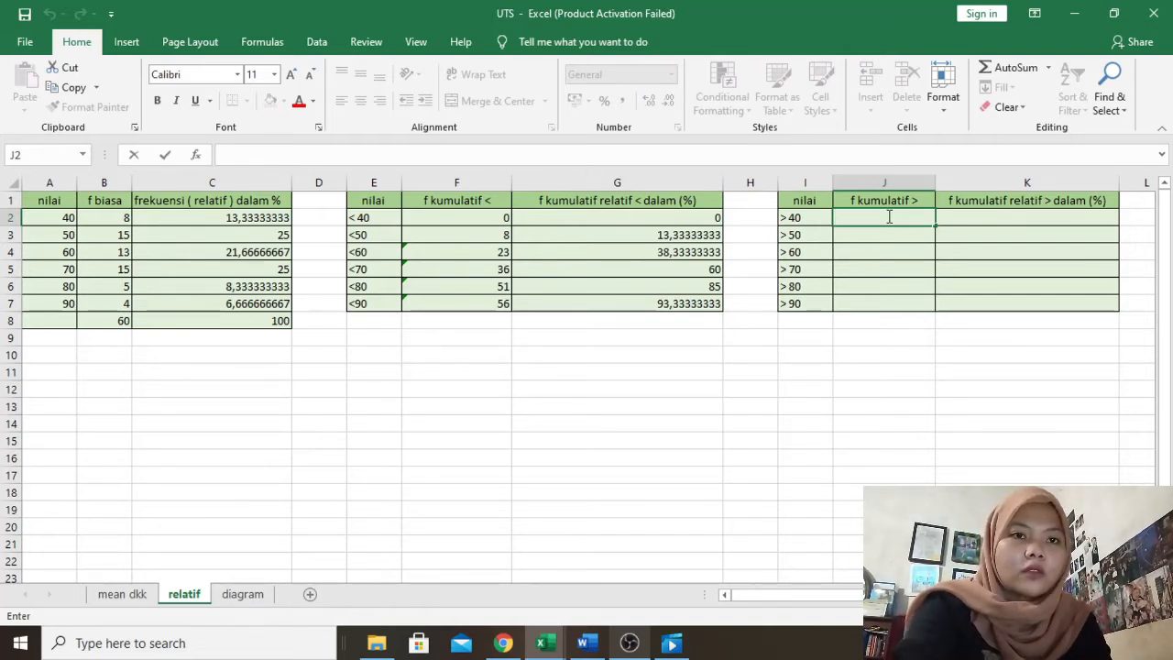
text(=)
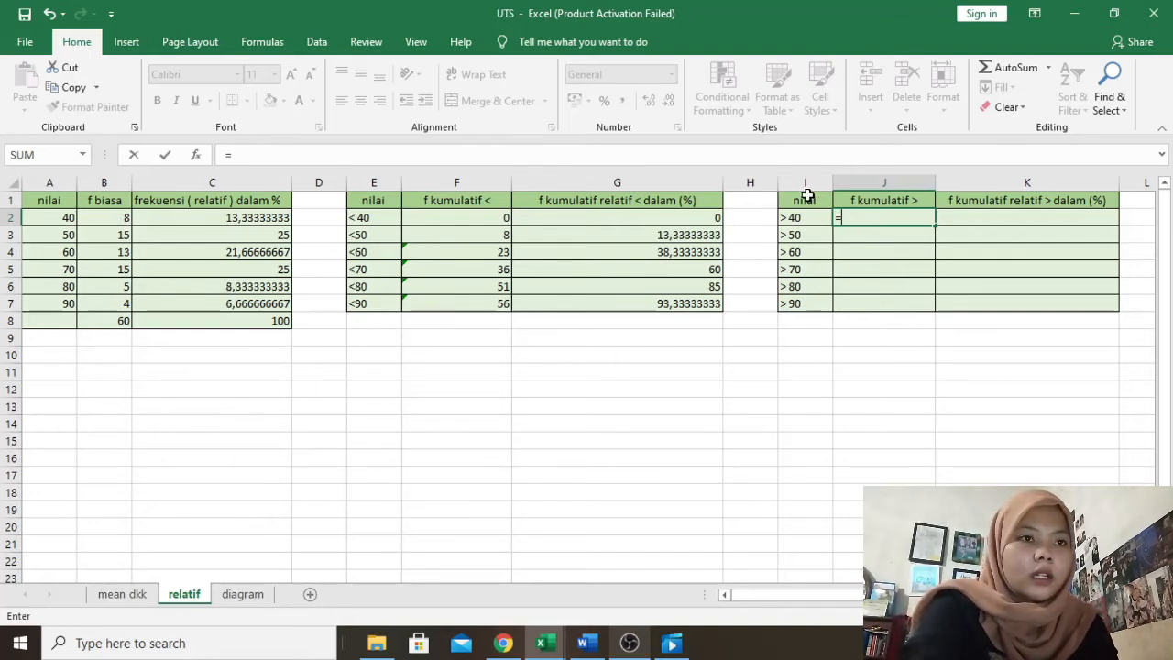
text(sum)
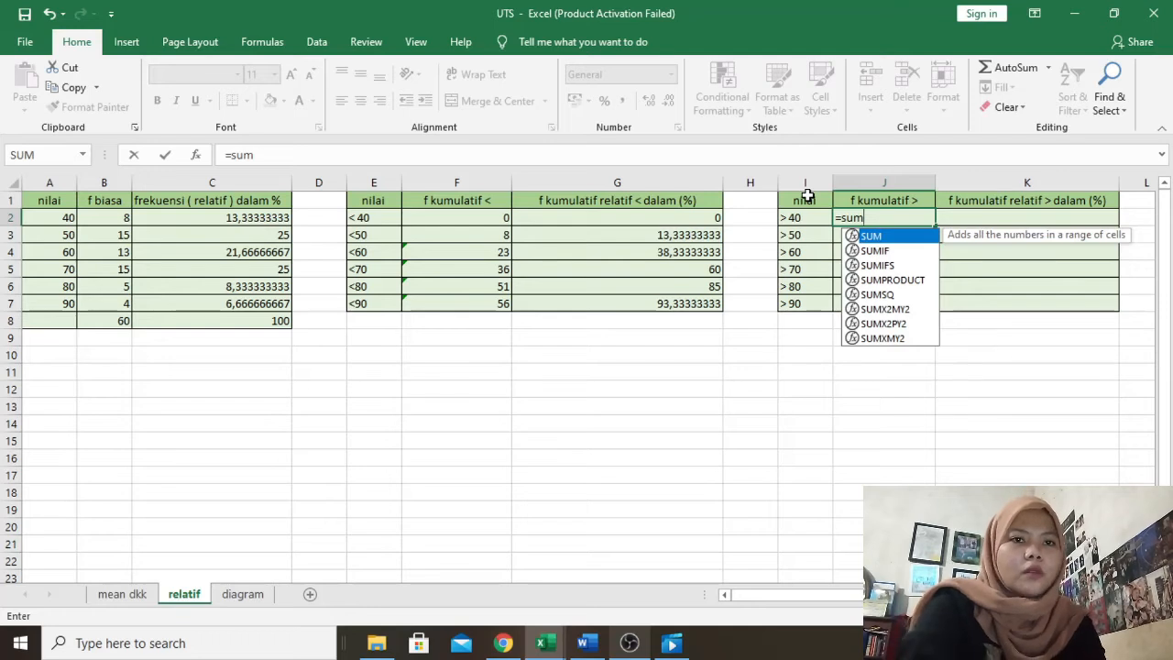
text(()
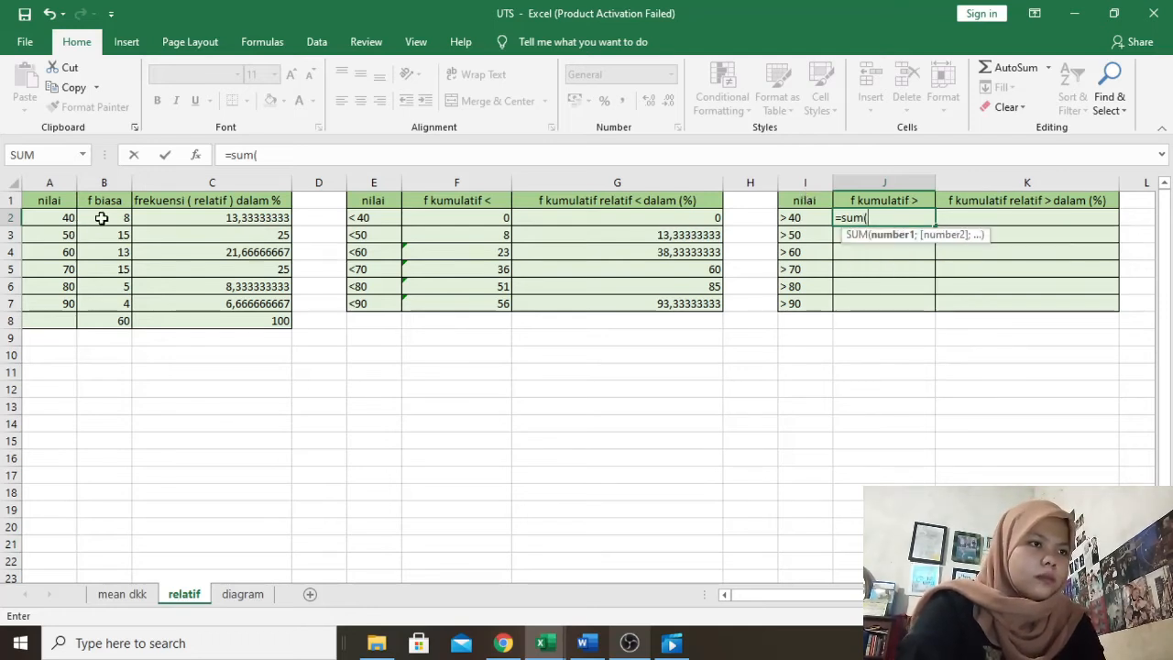
click(99, 219)
mouse_move(129, 227)
mouse_down()
mouse_move(129, 323)
mouse_move(126, 313)
mouse_up()
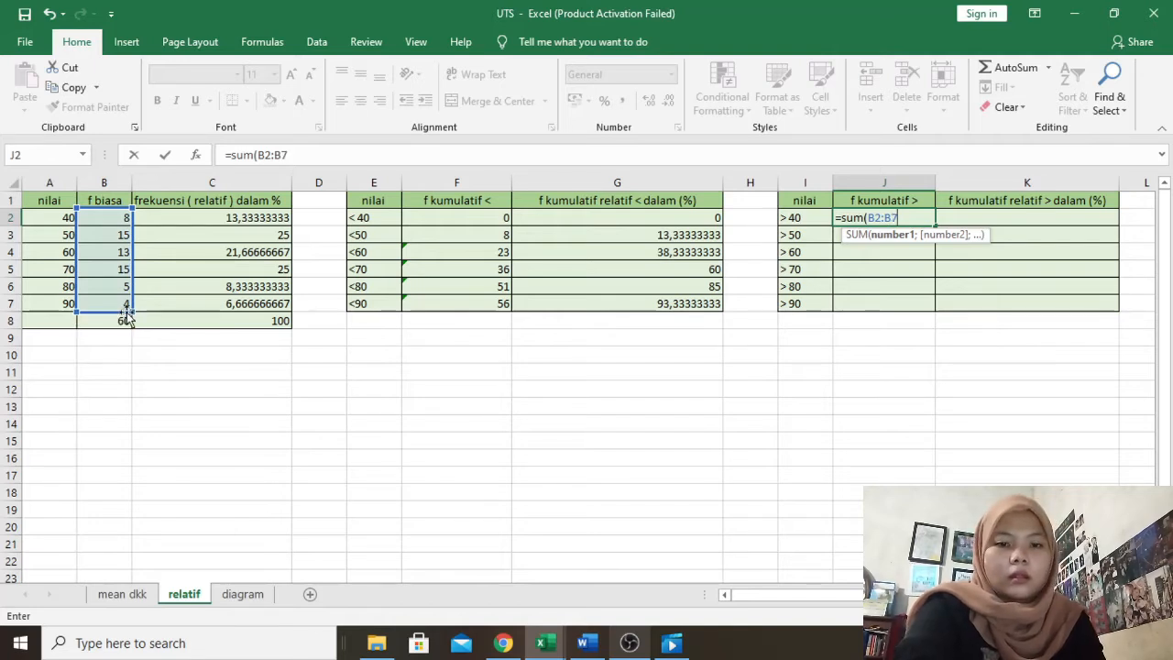
key(Return)
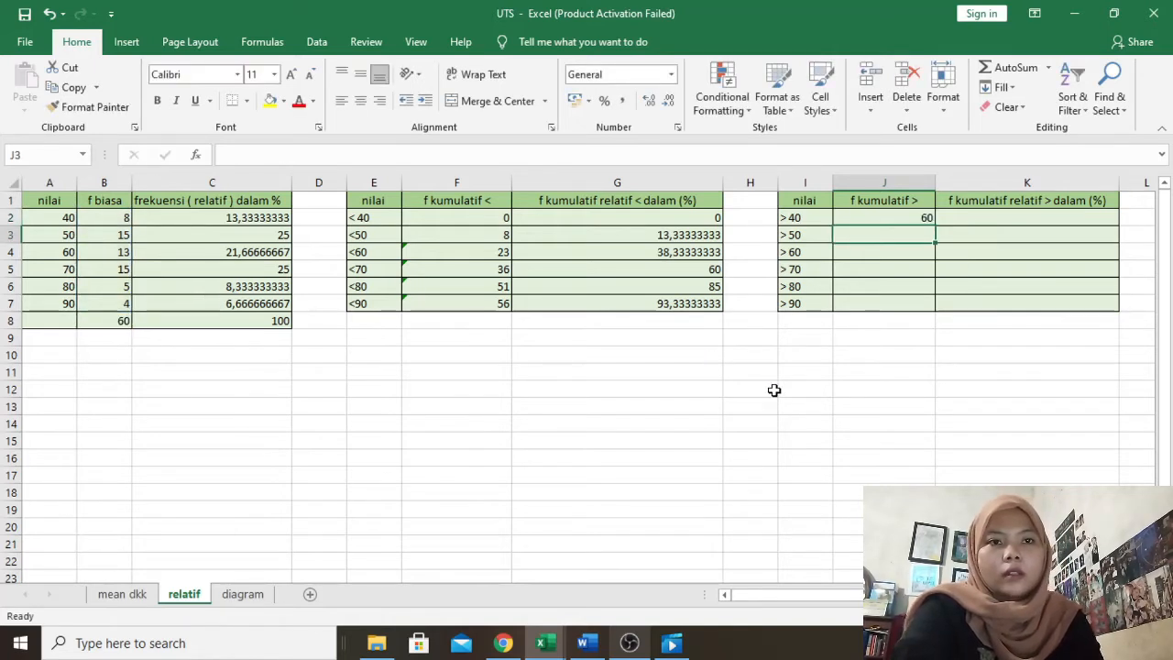
click(918, 216)
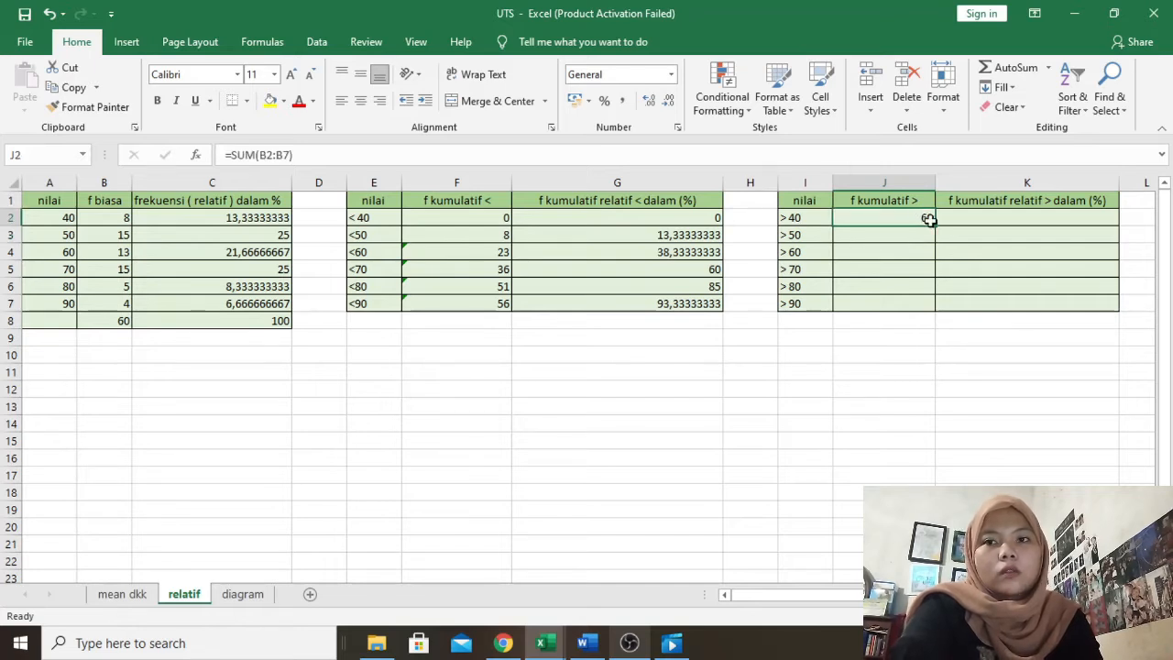
drag(935, 226, 935, 309)
Correct the summed ranges for the above-50 and above-60 frequencies to =SUM(B3:B7) in J3 and =SUM(B4:B7) in J4.
double_click(914, 240)
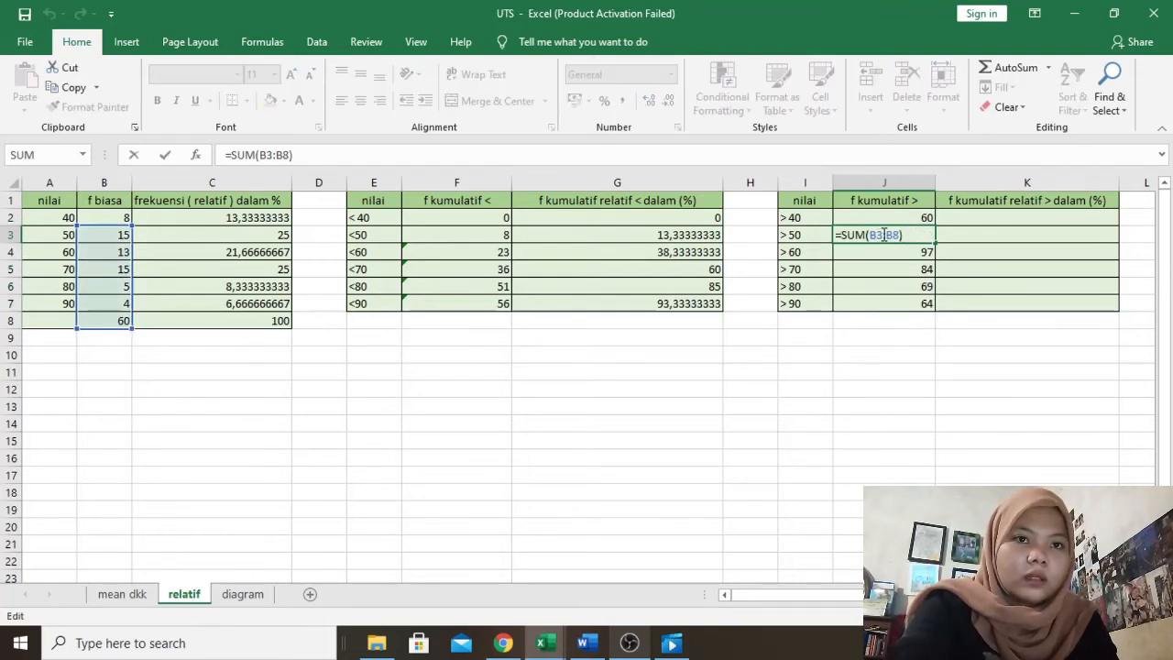
key(BackSpace)
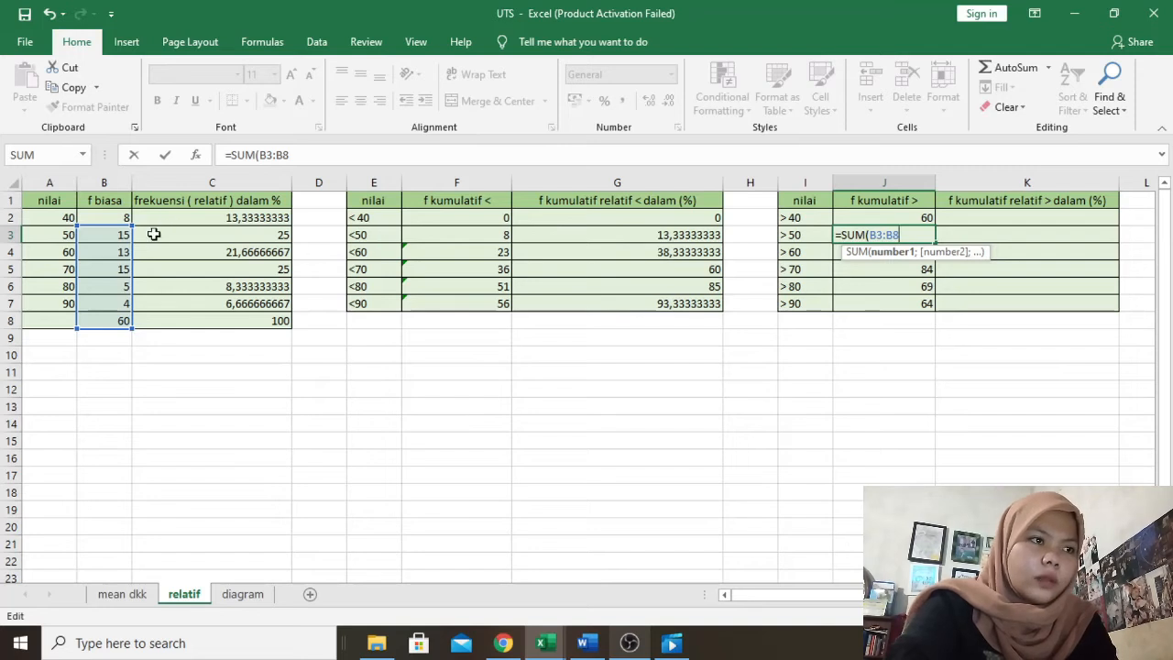
drag(135, 324, 128, 315)
key(Return)
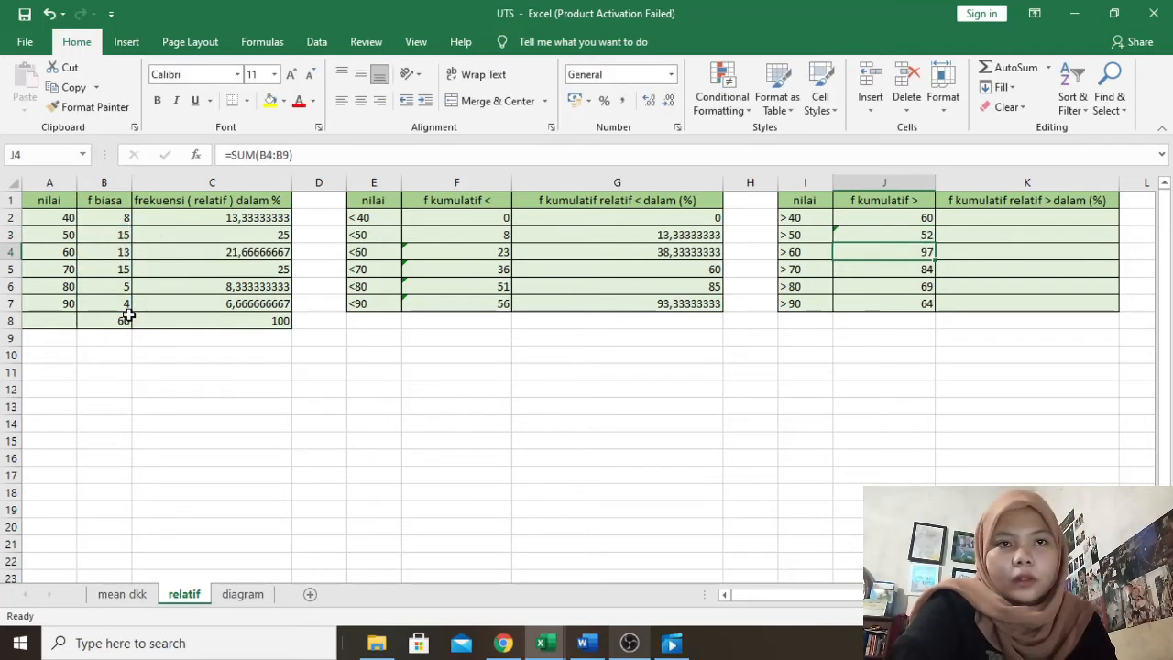
double_click(903, 253)
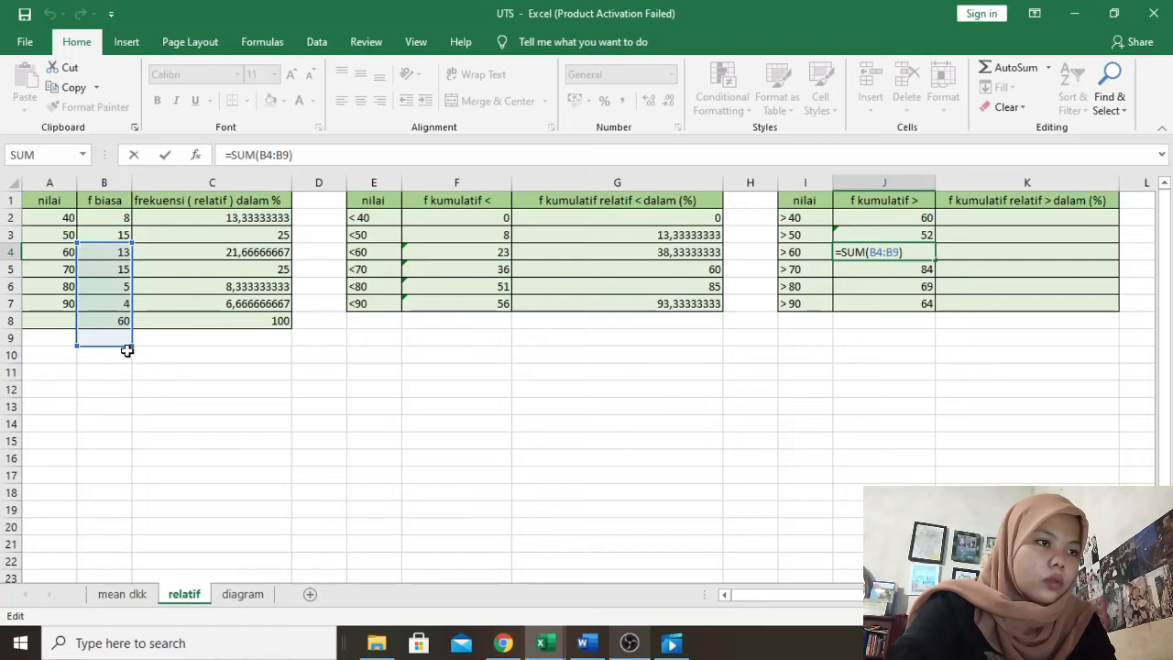
drag(128, 341, 127, 316)
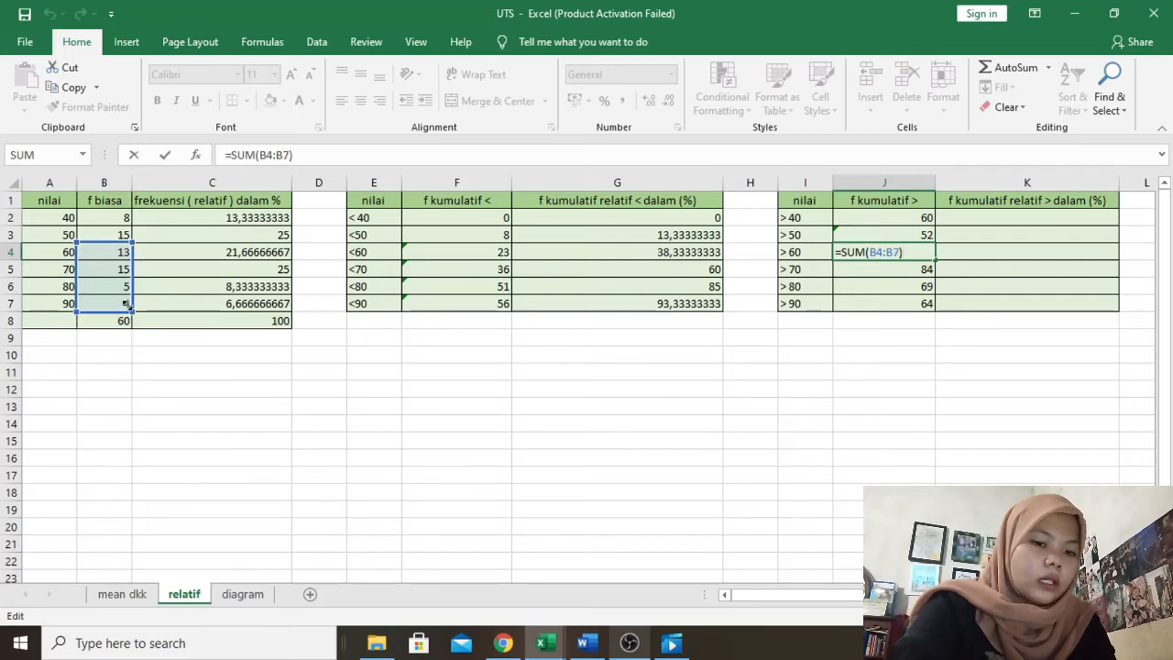
key(Return)
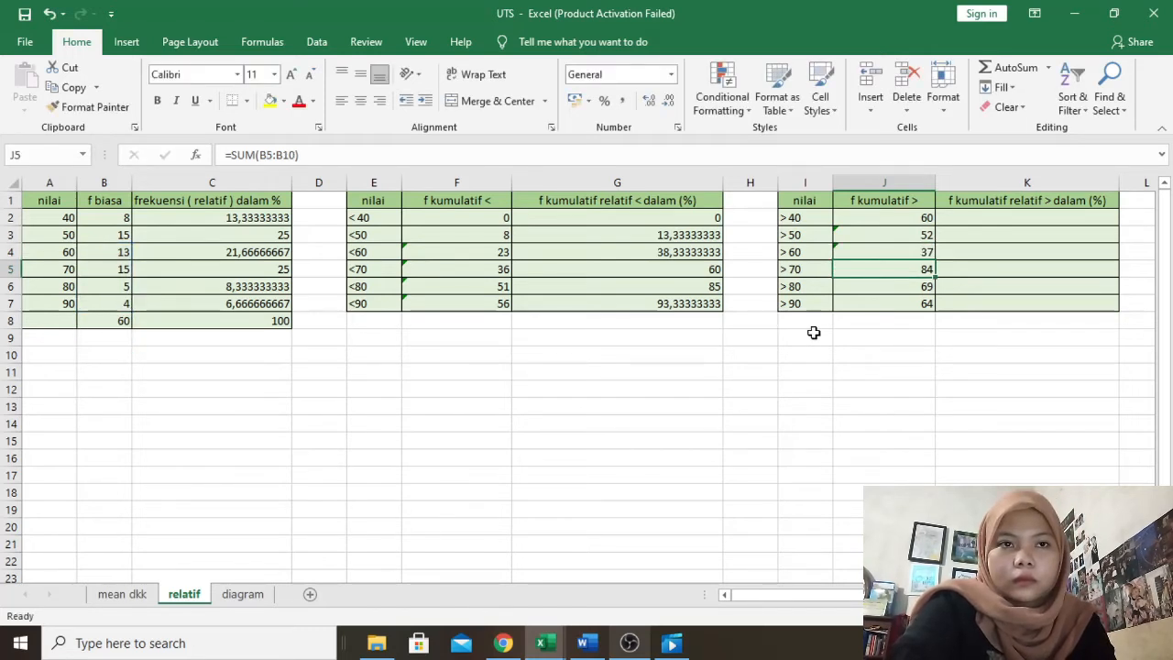
Correct the summed ranges for the above-70 and above-80 frequencies to =SUM(B5:B7) in J5 and =SUM(B6:B7) in J6.
double_click(848, 269)
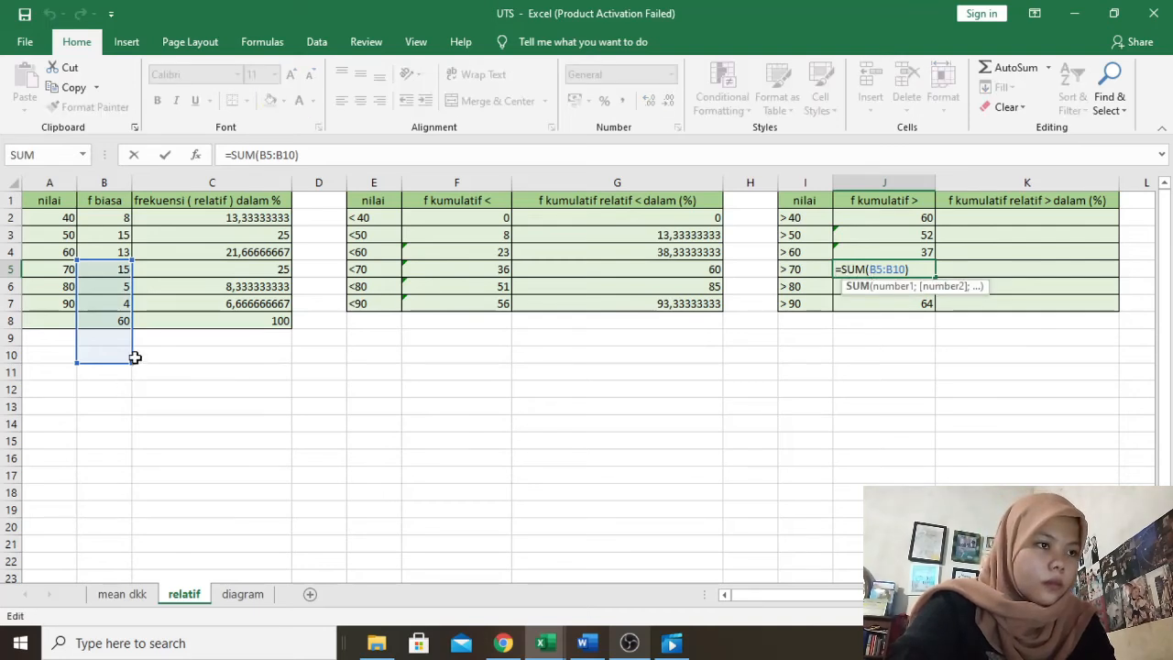
drag(131, 362, 142, 312)
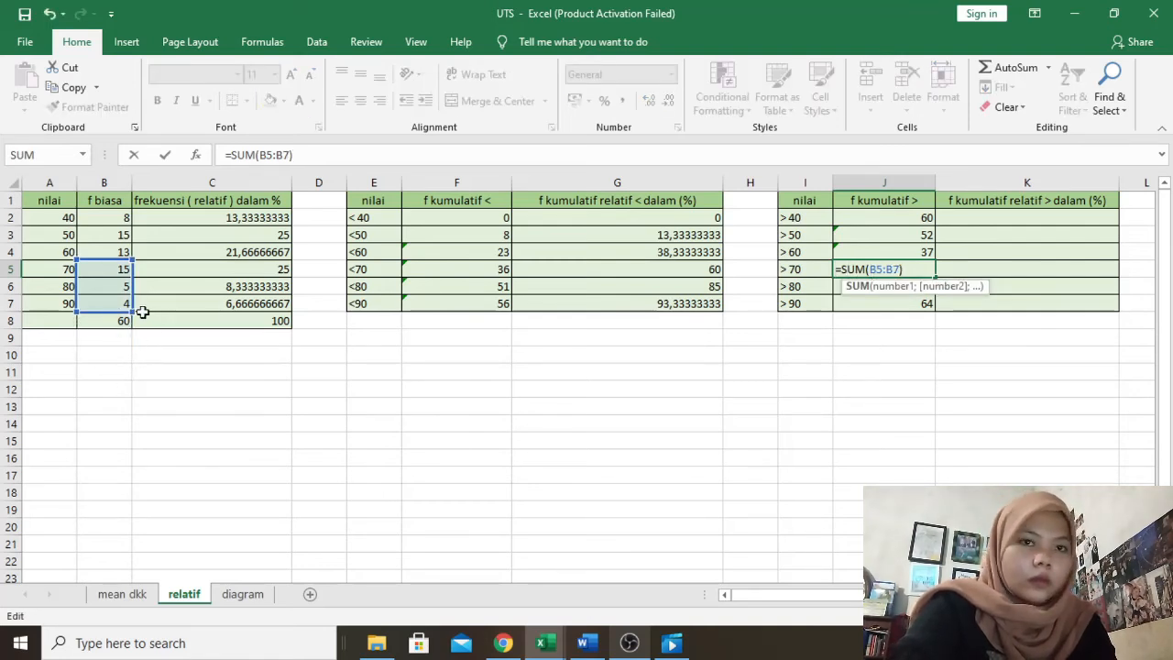
key(Return)
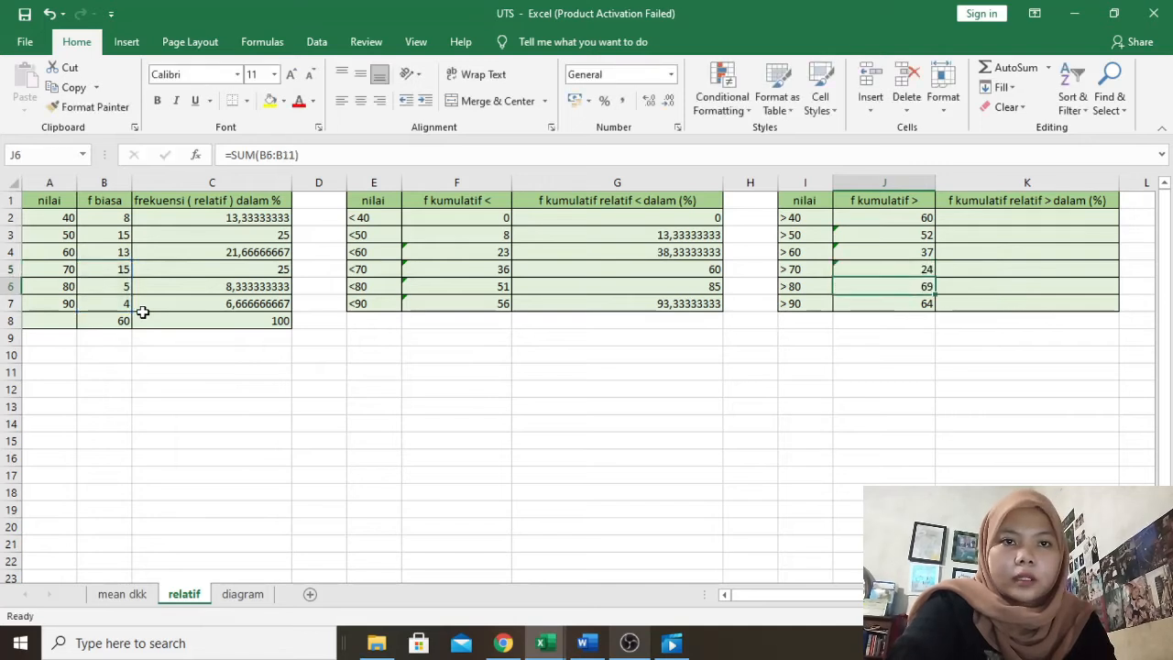
double_click(903, 287)
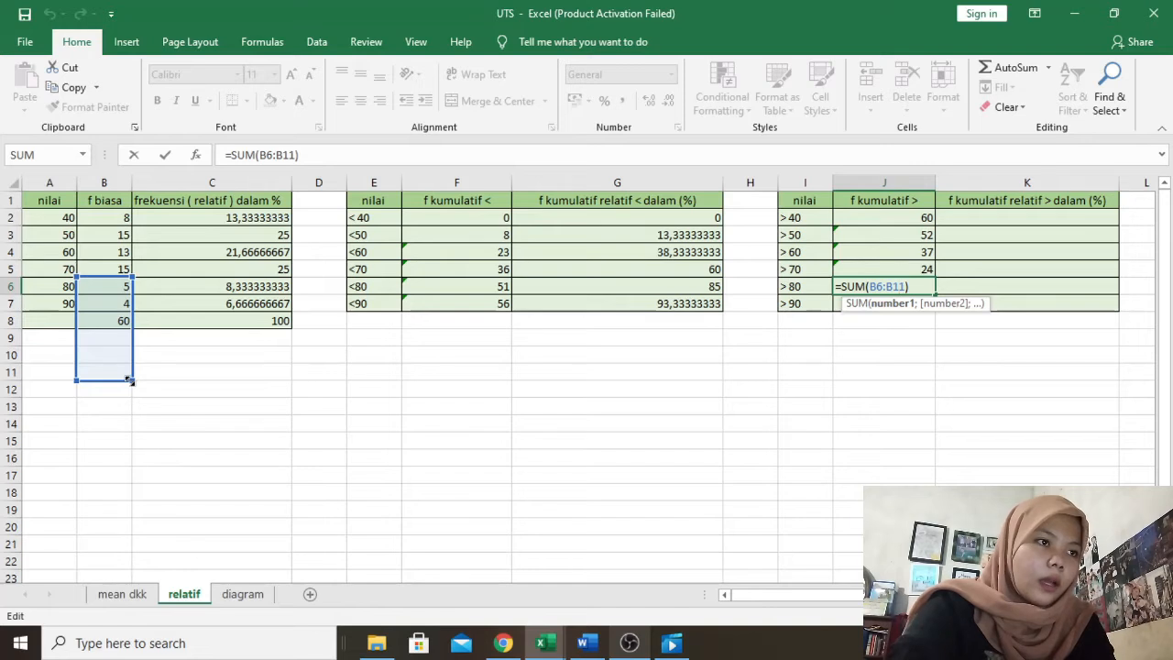
drag(130, 381, 130, 313)
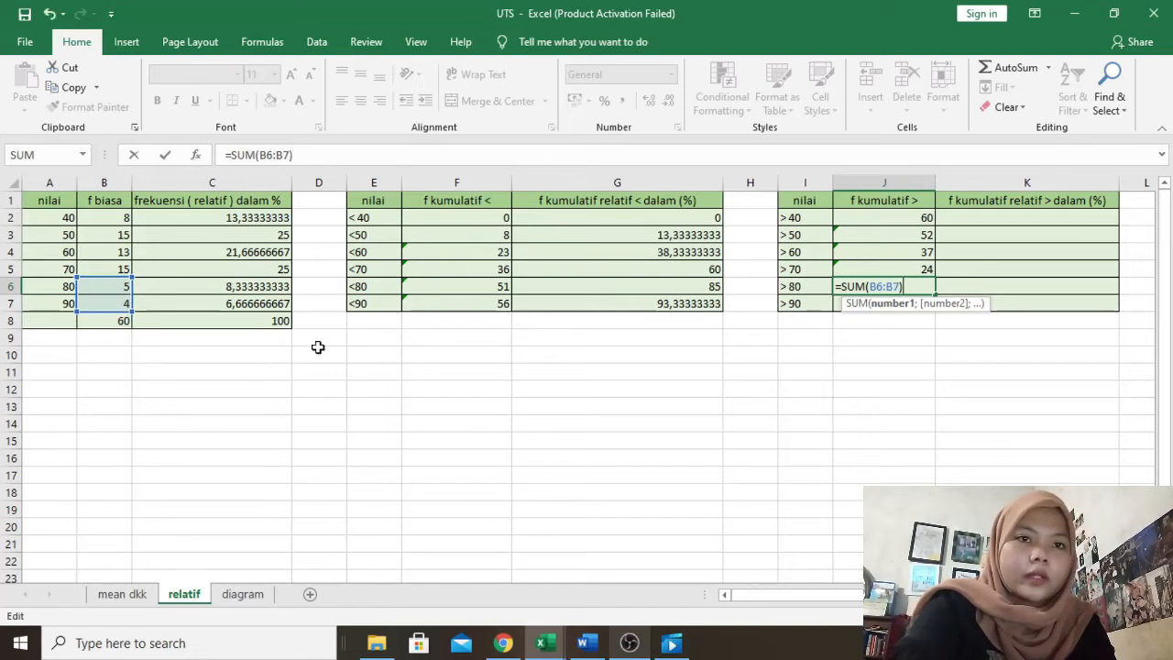
key(Return)
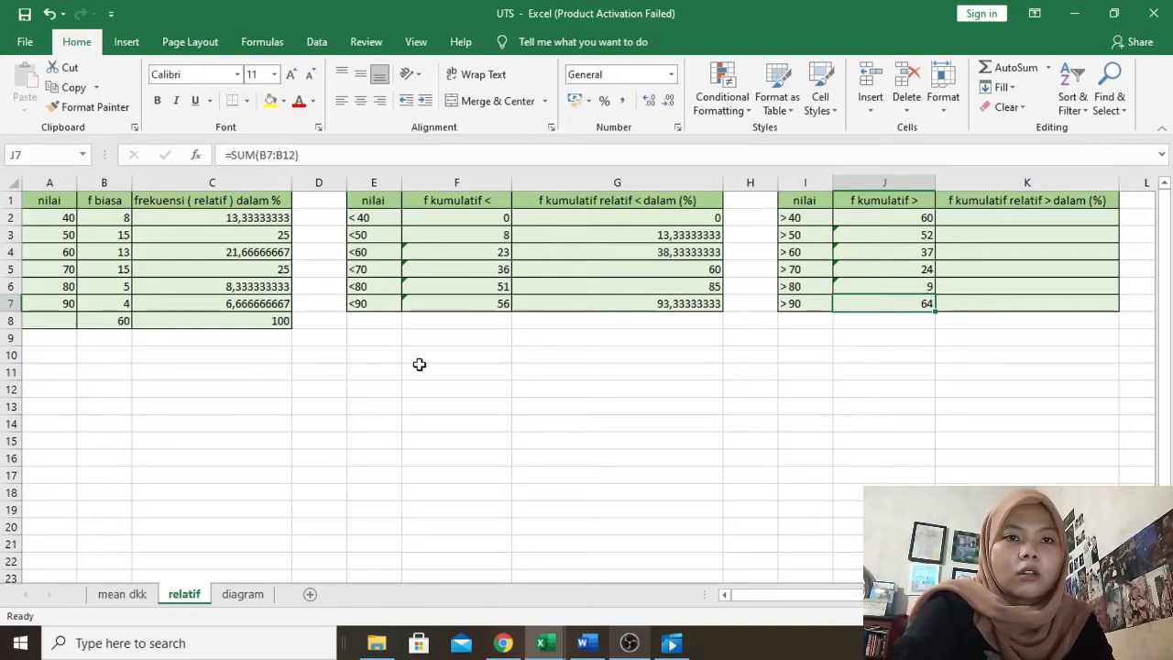
Replace the formula in cell J7 with 0 as the above-90 cumulative frequency.
double_click(933, 307)
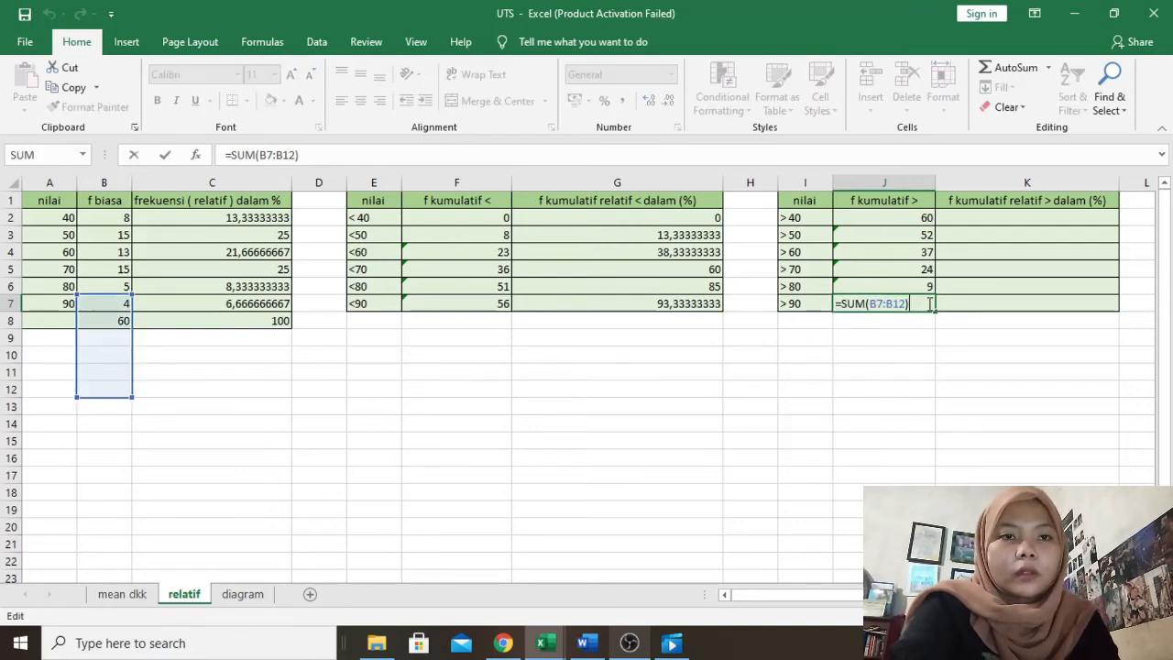
key(BackSpace)
key(BackSpace)
key(BackSpace)
key(BackSpace)
key(BackSpace)
key(BackSpace)
key(BackSpace)
key(BackSpace)
key(BackSpace)
key(BackSpace)
key(BackSpace)
key(BackSpace)
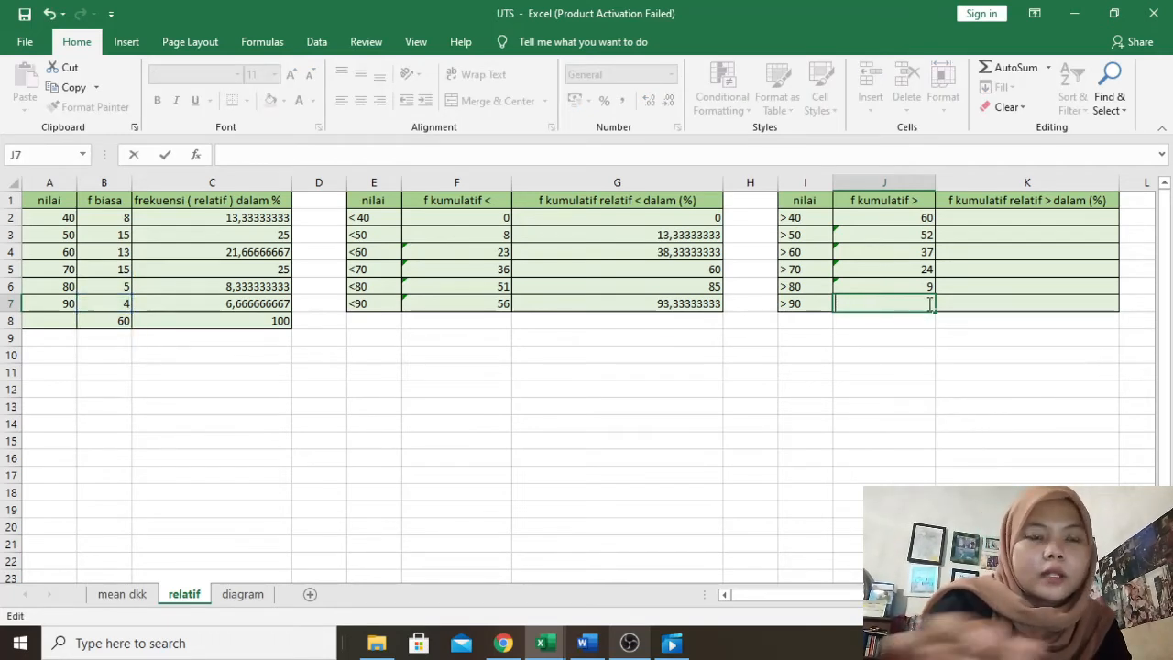
text(0)
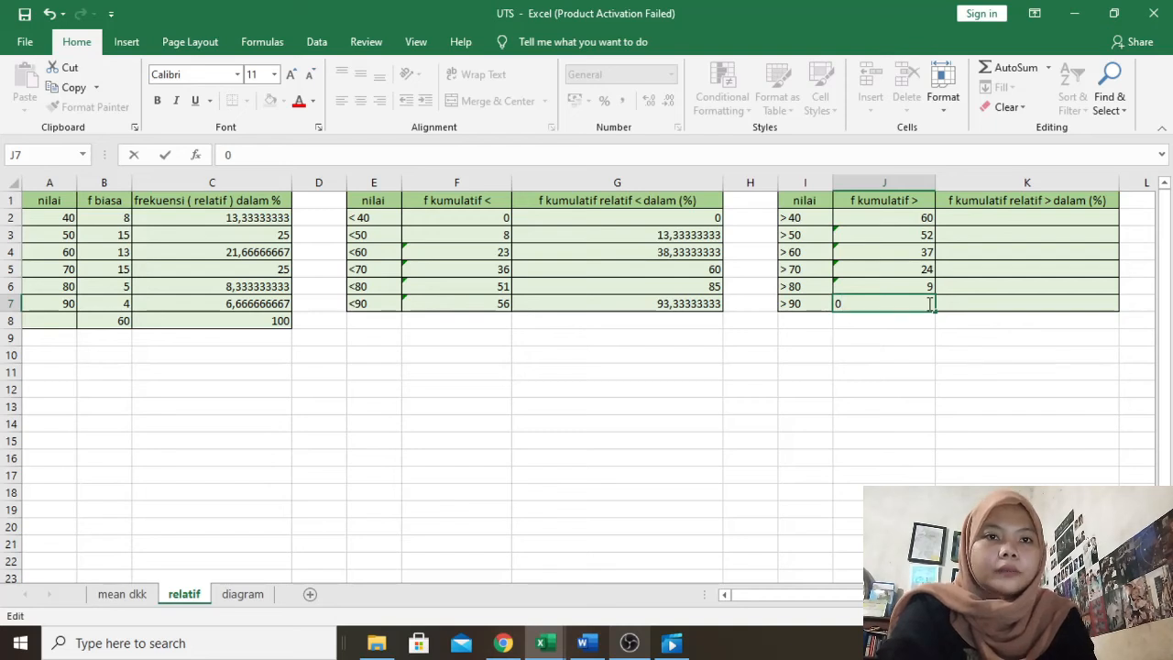
Enter =J2/B8*100 in cell K2 for the greater-than cumulative percentage and fill the formula down through K7.
click(1002, 218)
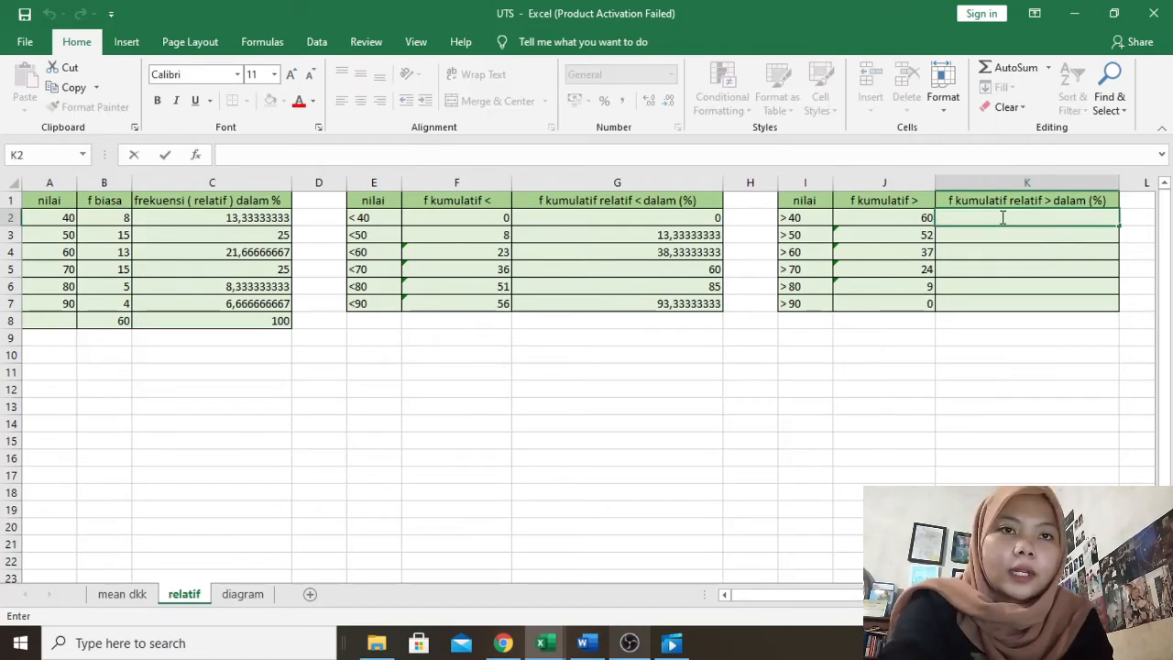
text(=)
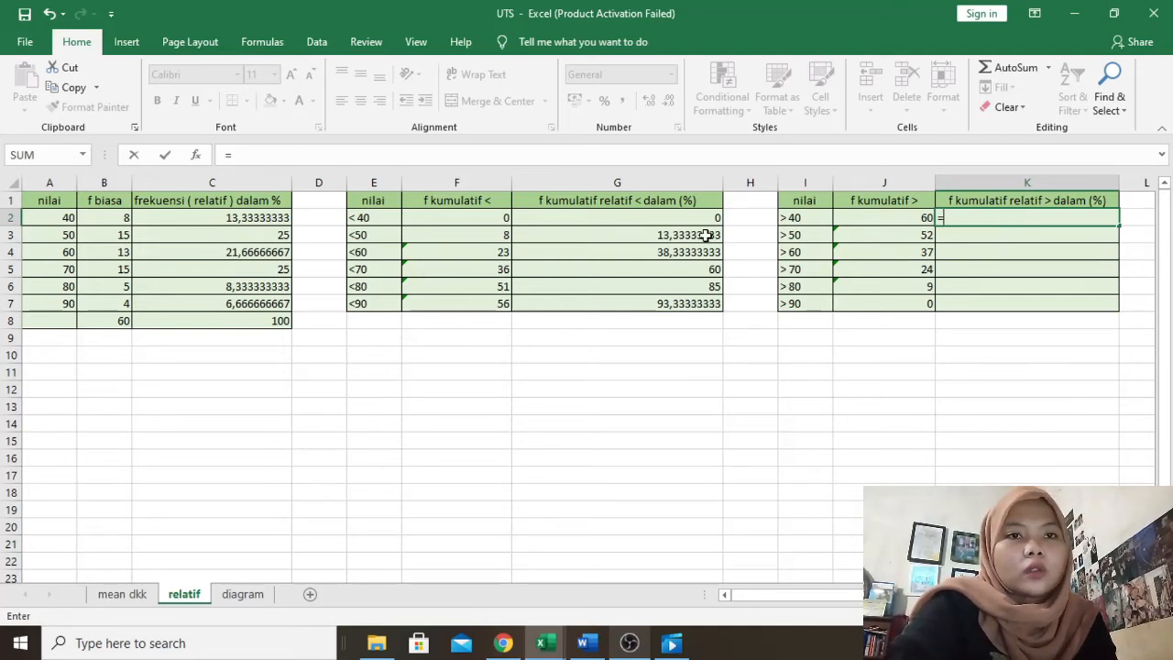
click(907, 216)
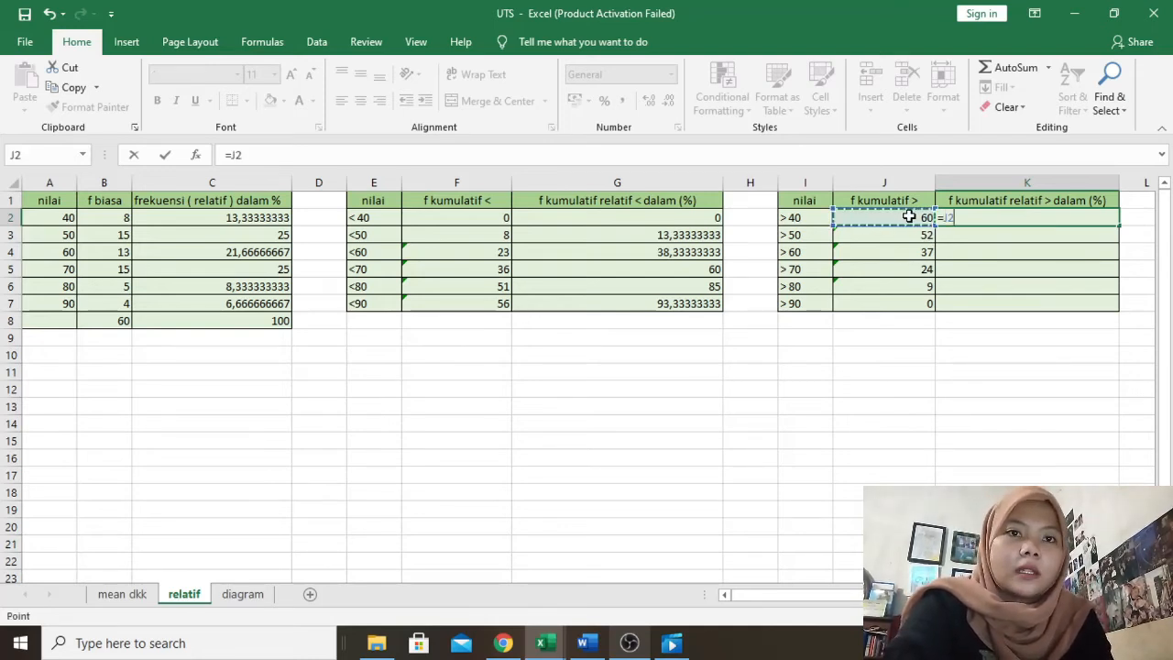
text(/)
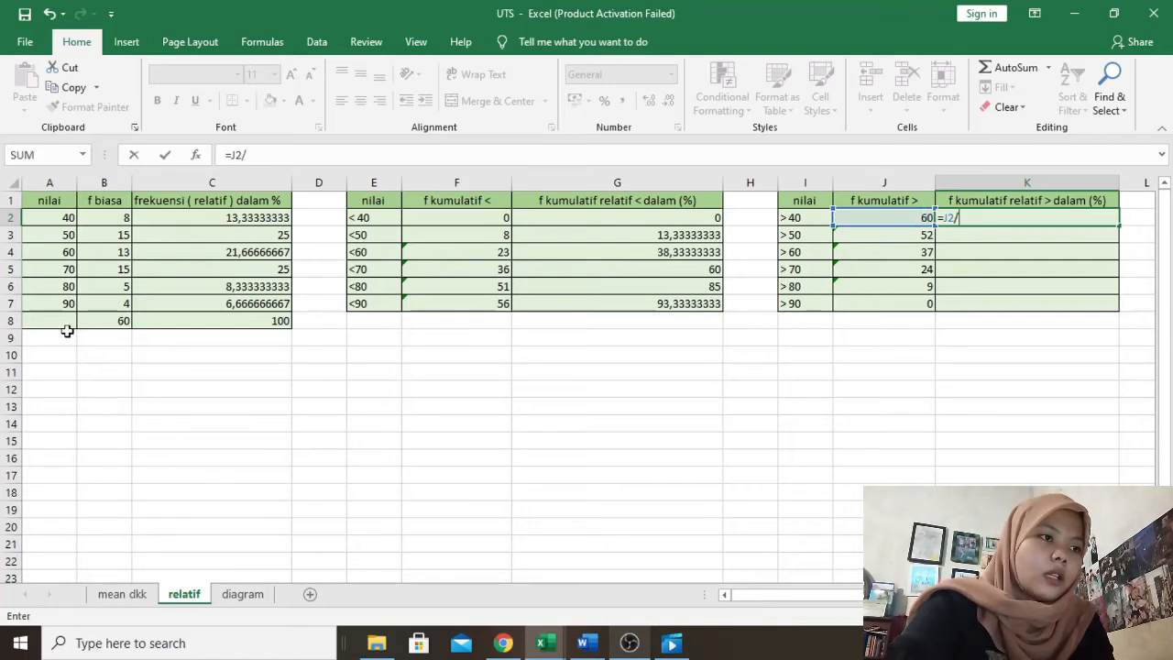
click(88, 320)
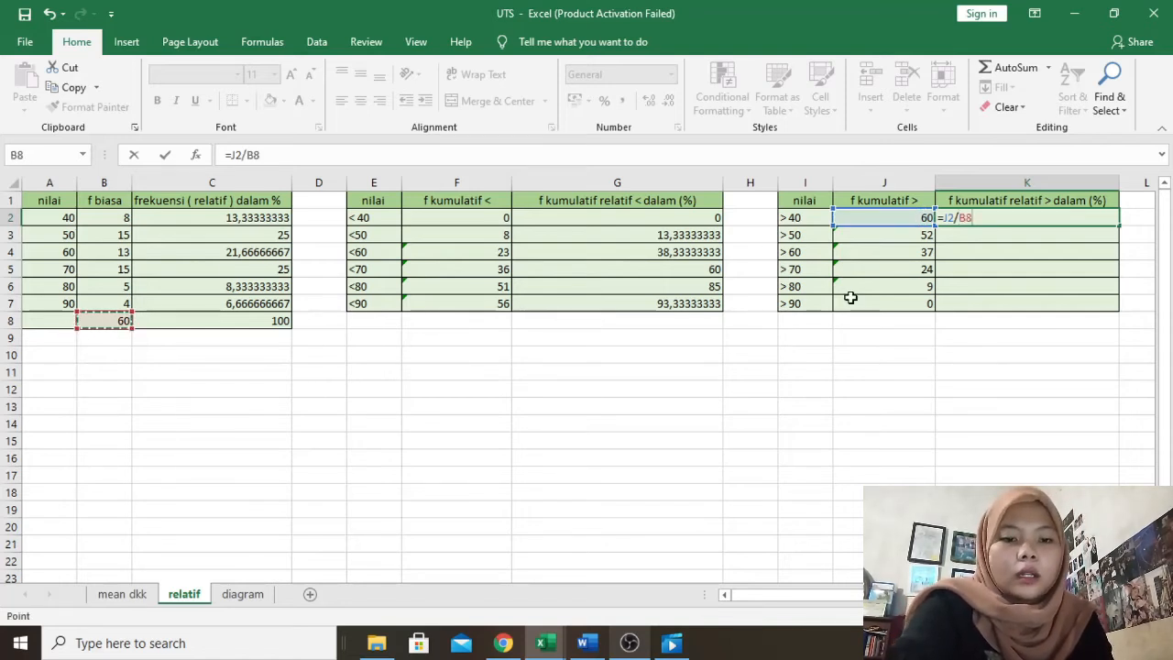
text(*)
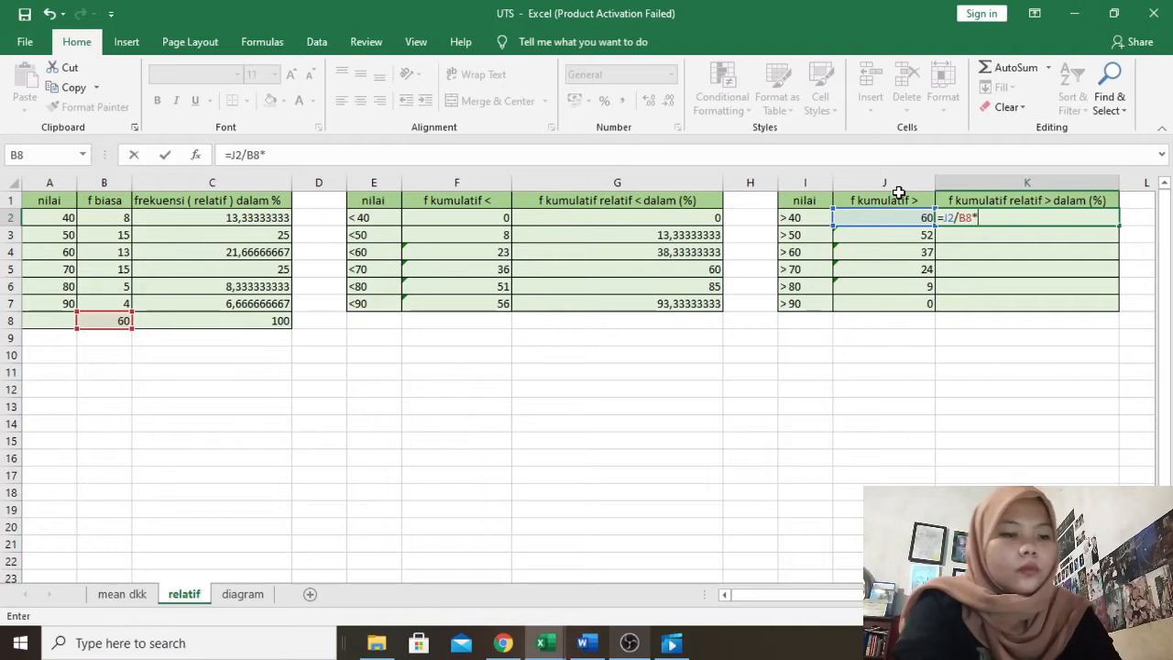
text(100)
key(Return)
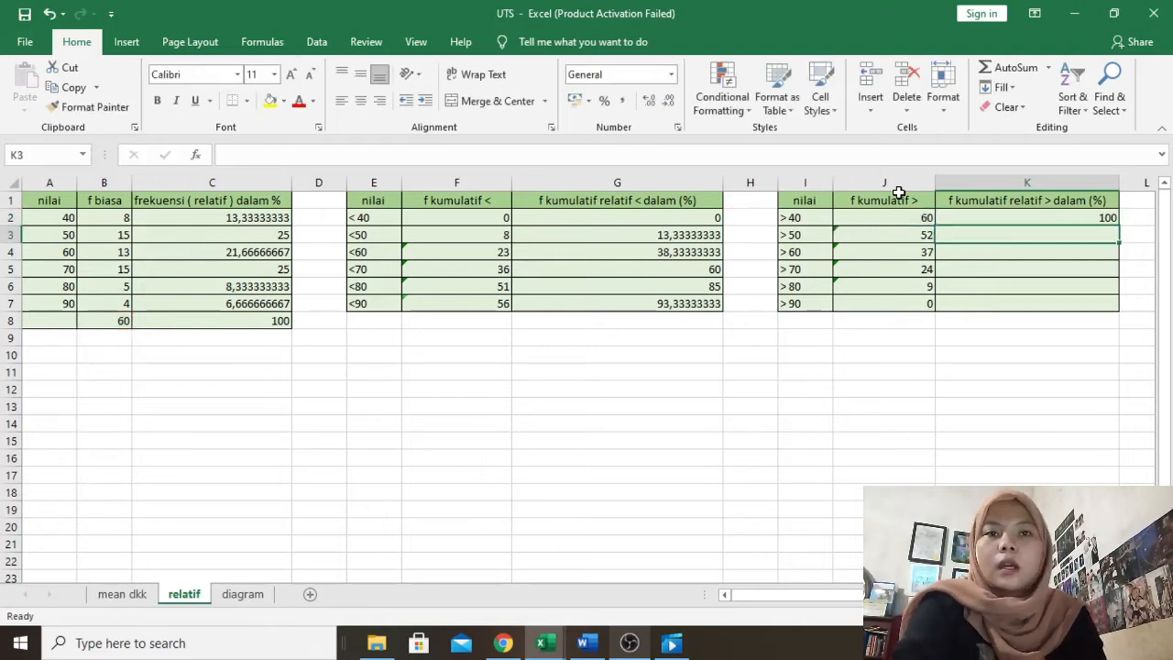
click(1103, 218)
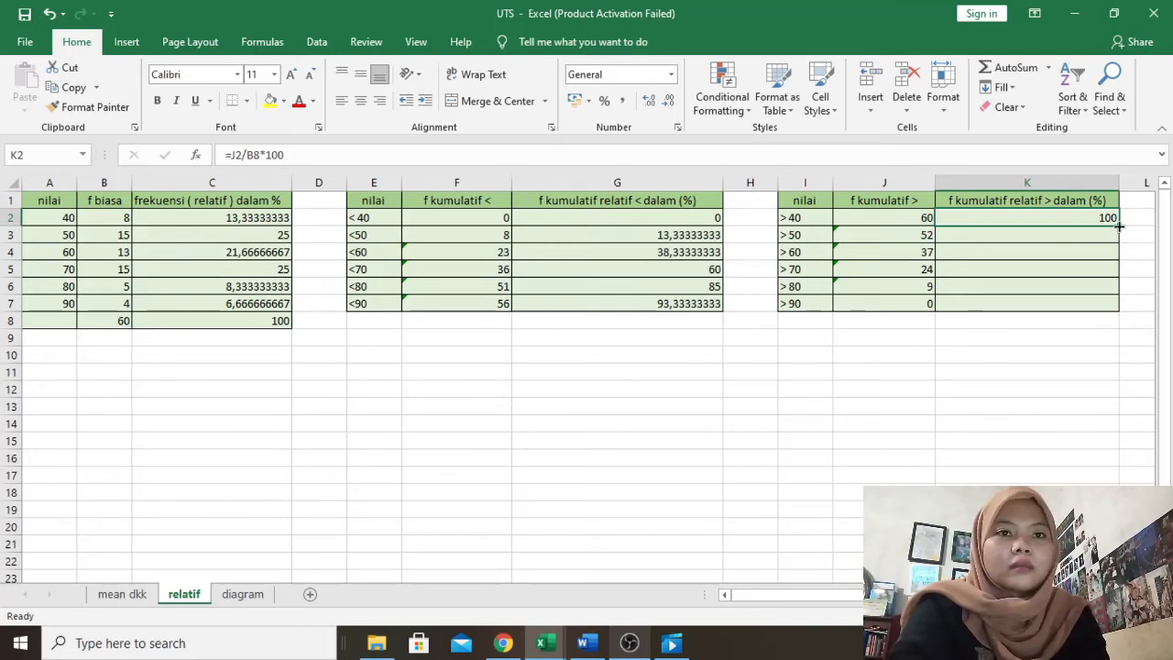
drag(1118, 225, 1114, 315)
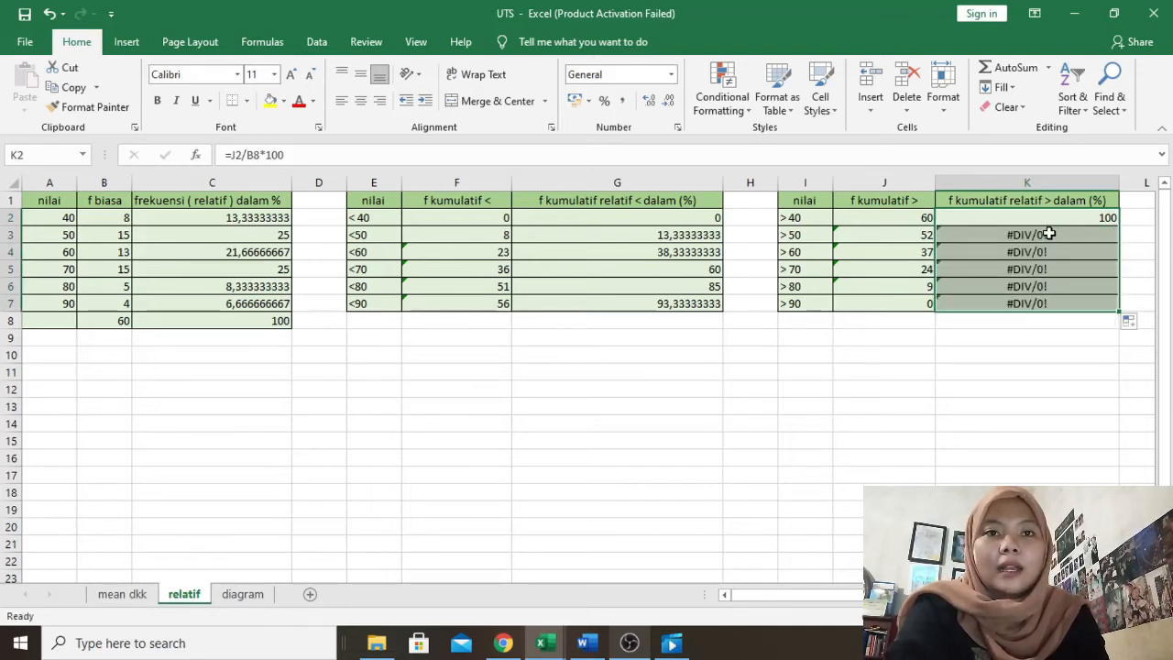
Correct the divisor in the above-50 and above-60 percentages to B8, giving =J3/B8*100 in K3 and =J4/B8*100 in K4.
click(1019, 235)
double_click(981, 235)
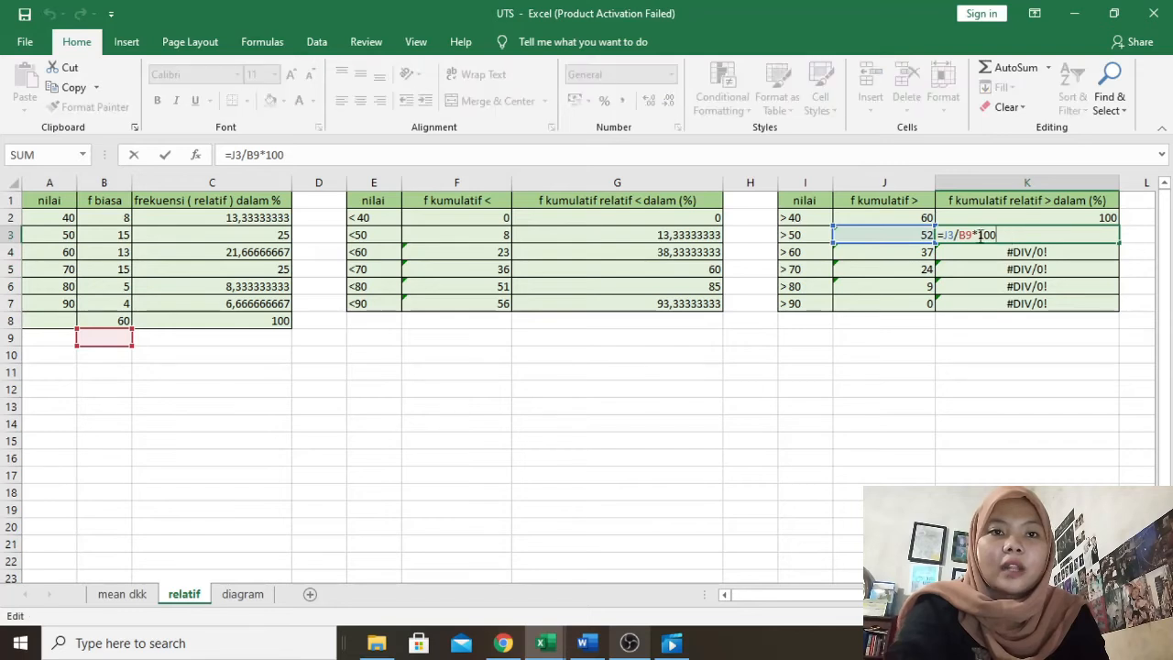
key(BackSpace)
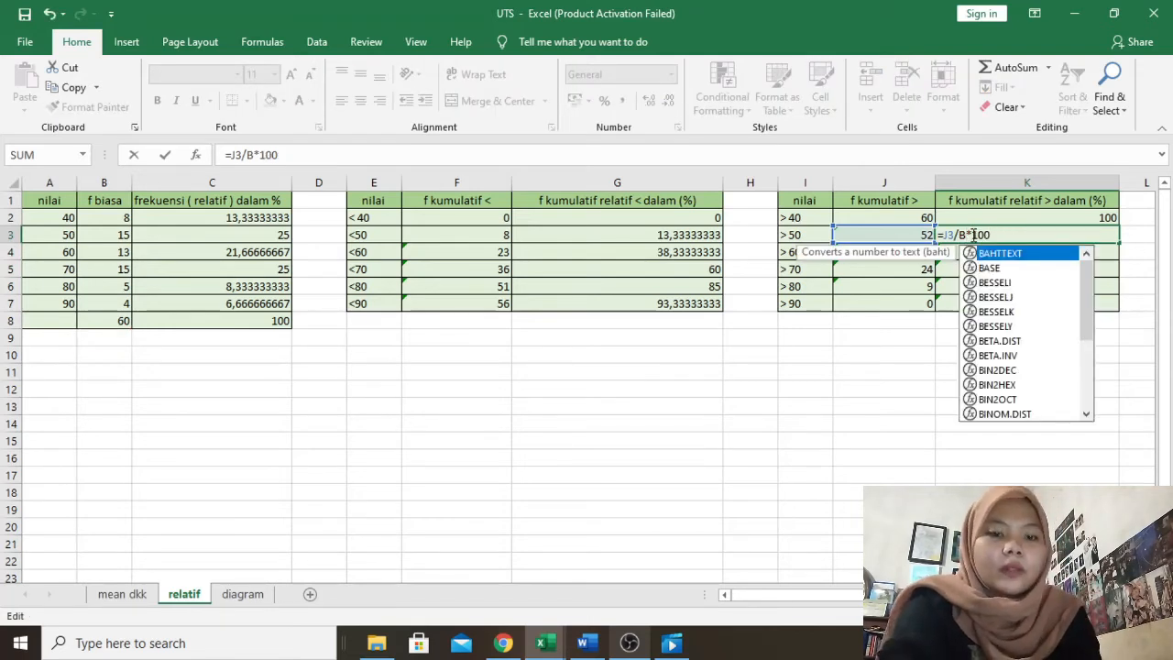
text(8)
key(Return)
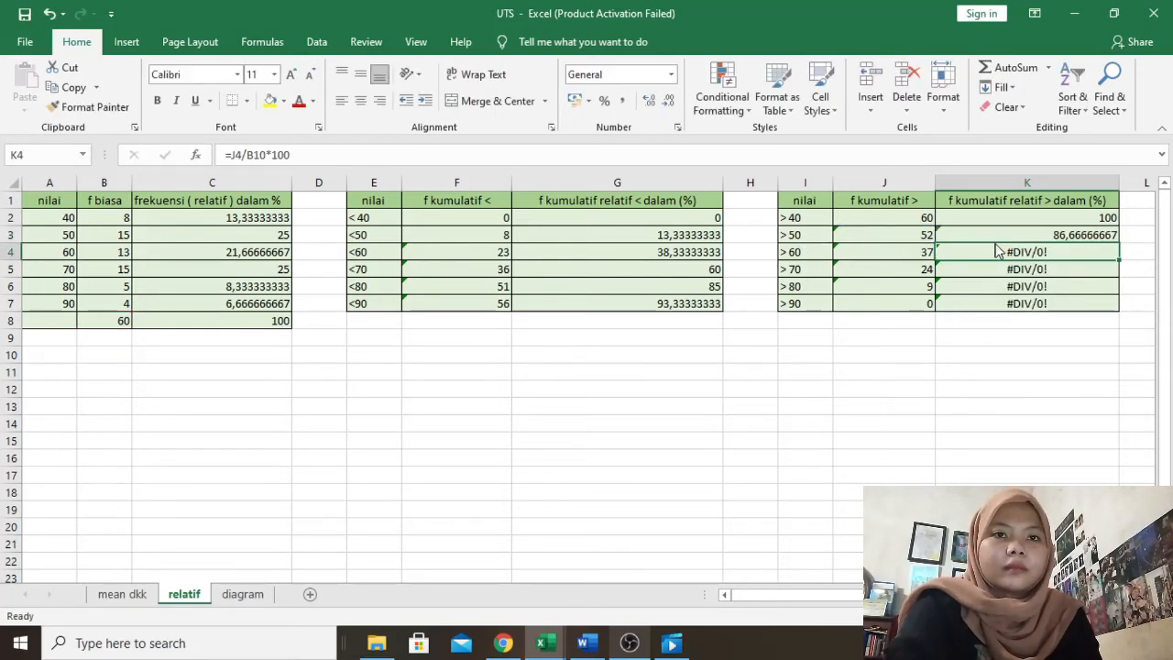
double_click(997, 251)
click(977, 251)
key(BackSpace)
key(BackSpace)
text(8)
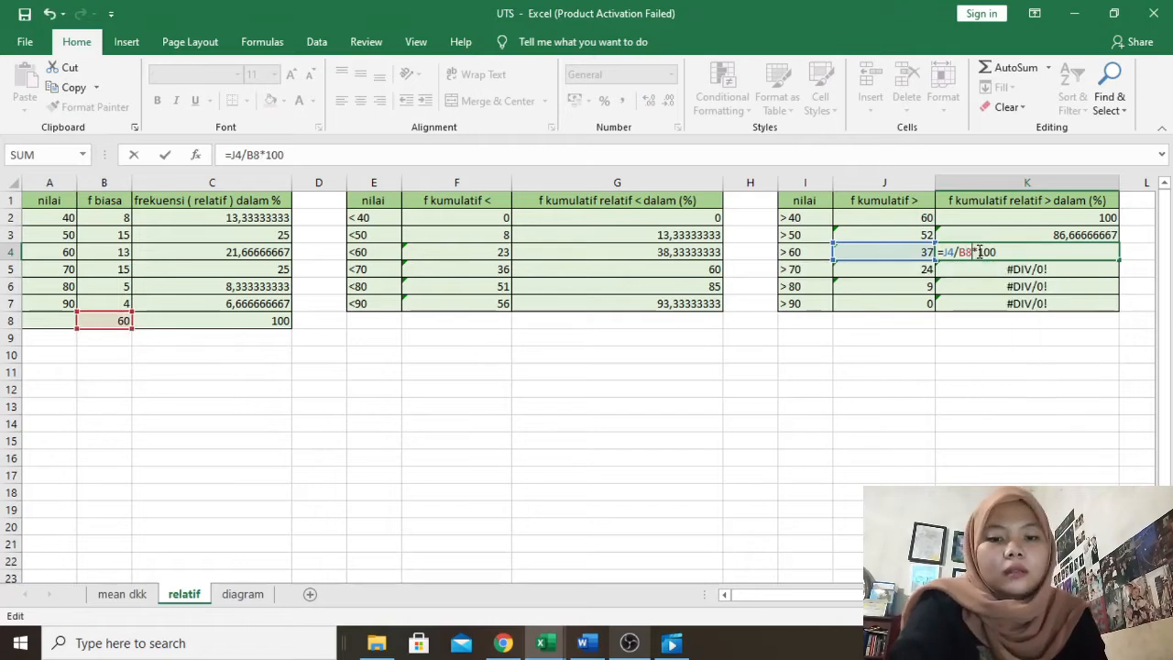
key(Return)
Correct the divisor in the above-70 and above-80 percentages to B8, giving =J5/B8*100 in K5 and =J6/B8*100 in K6.
double_click(994, 268)
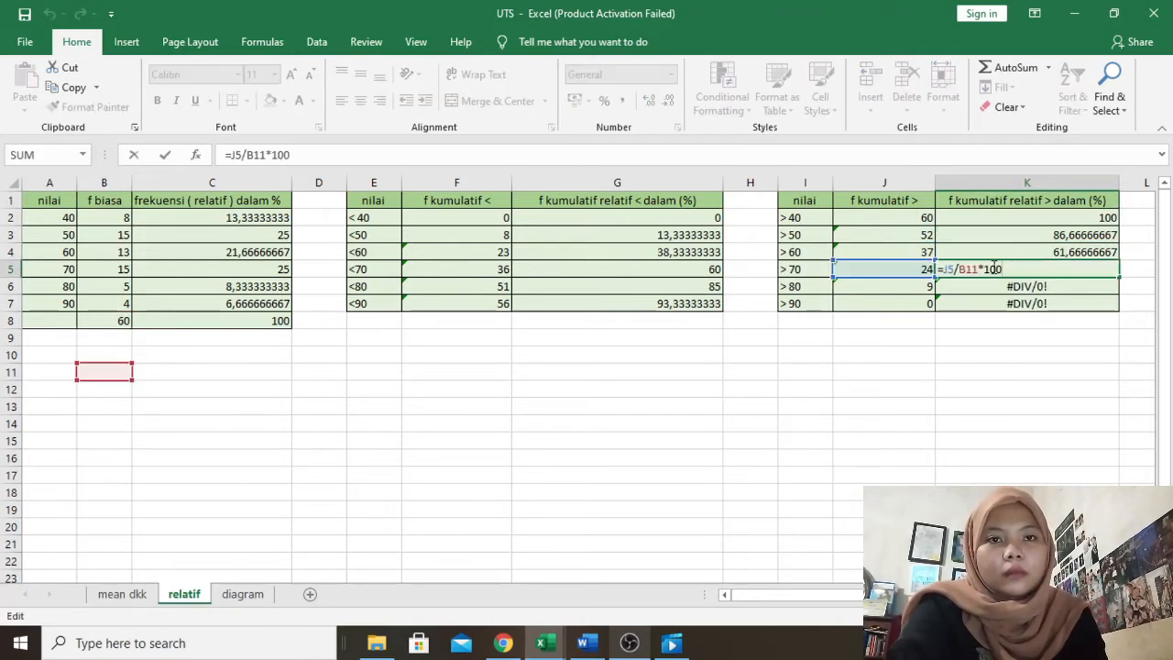
click(977, 268)
key(BackSpace)
key(BackSpace)
text(8)
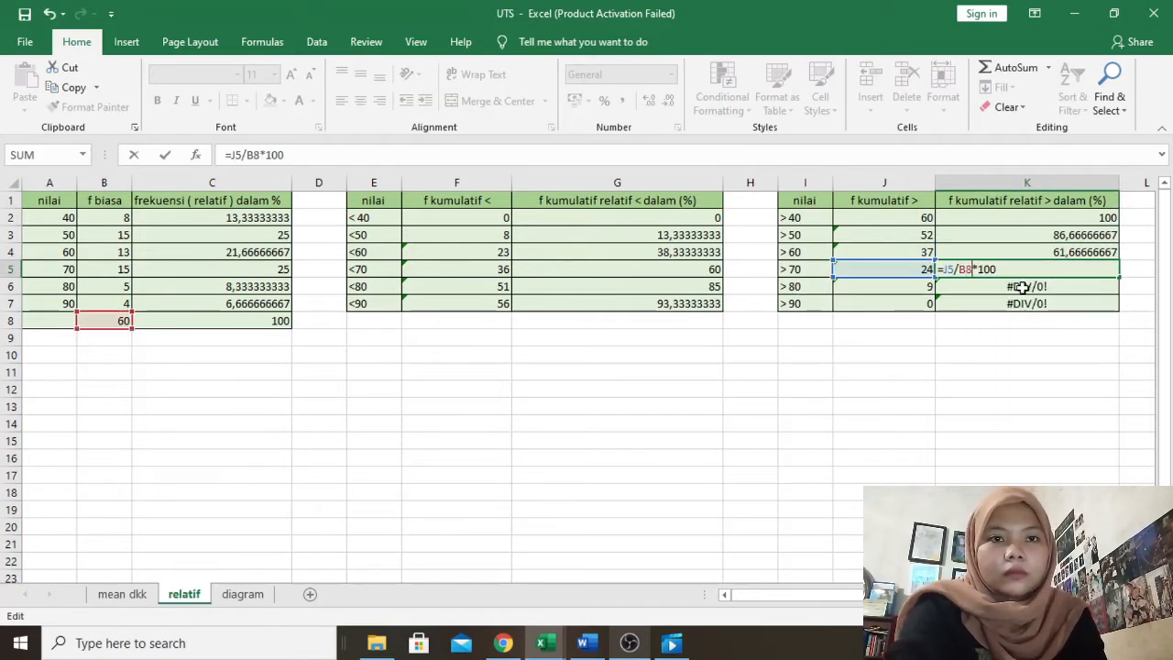
key(Return)
double_click(1023, 286)
click(980, 287)
key(BackSpace)
key(BackSpace)
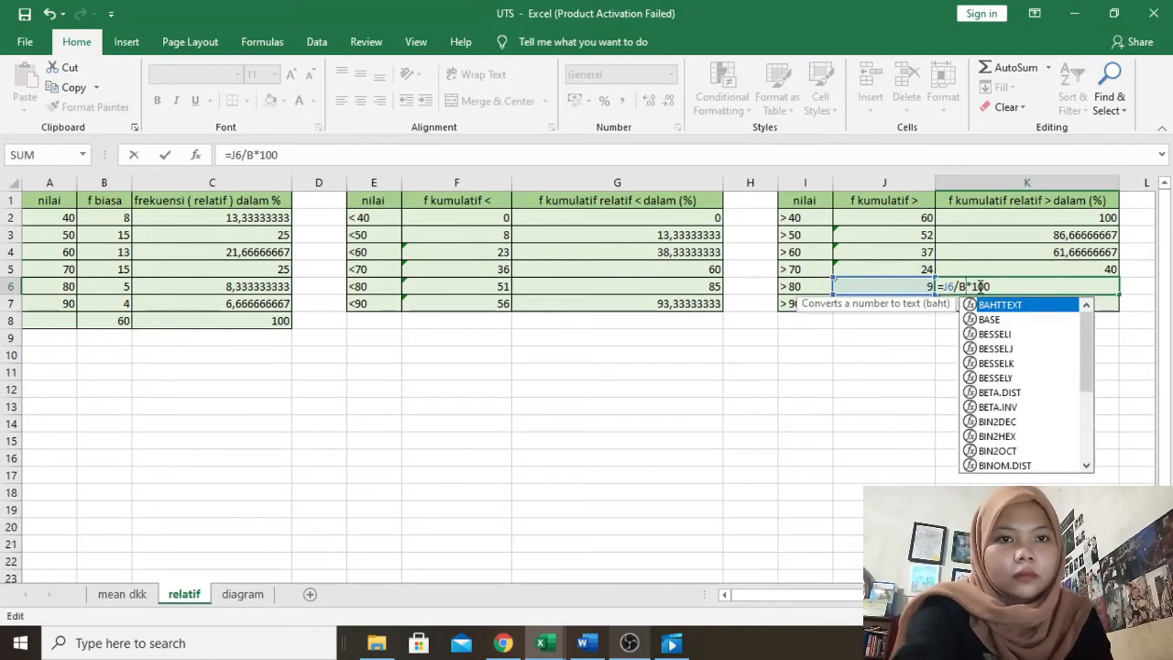
text(8)
key(Return)
Correct the above-90 percentage formula in cell K7 to =J7/B8*100.
double_click(979, 303)
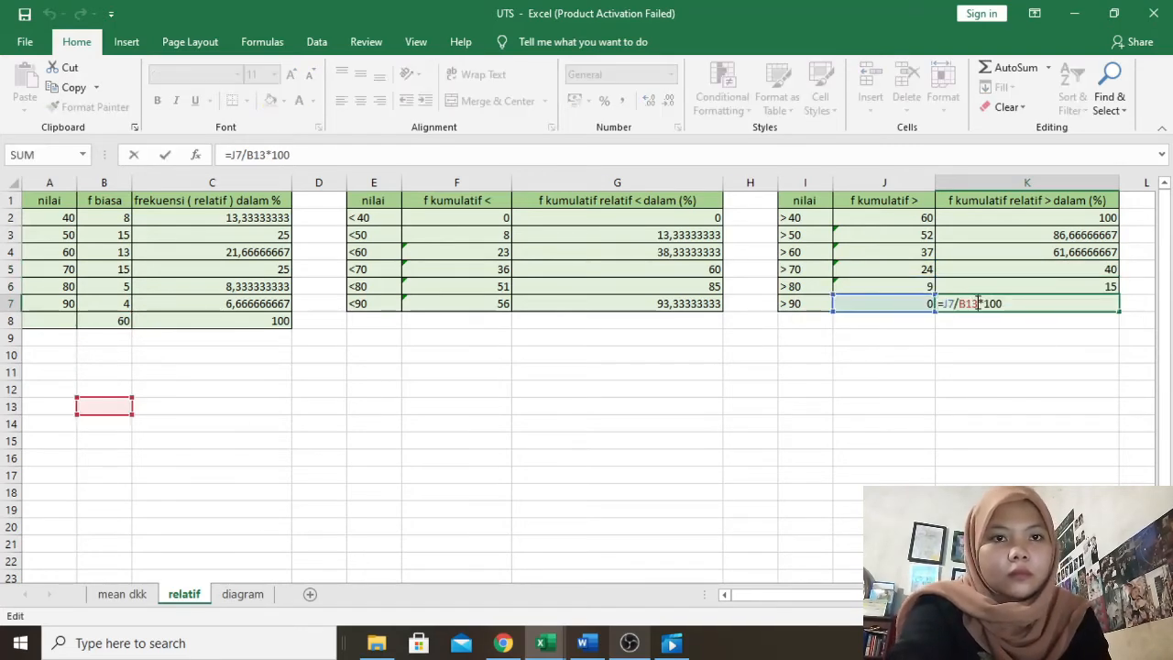
key(BackSpace)
key(BackSpace)
text(8)
key(Return)
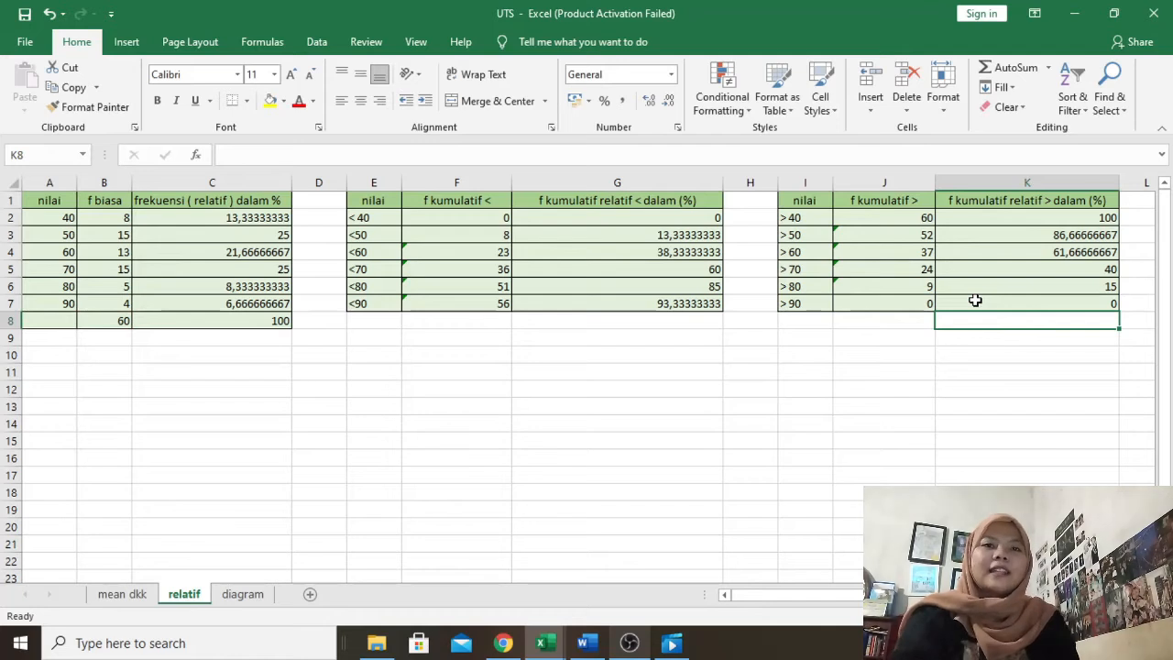
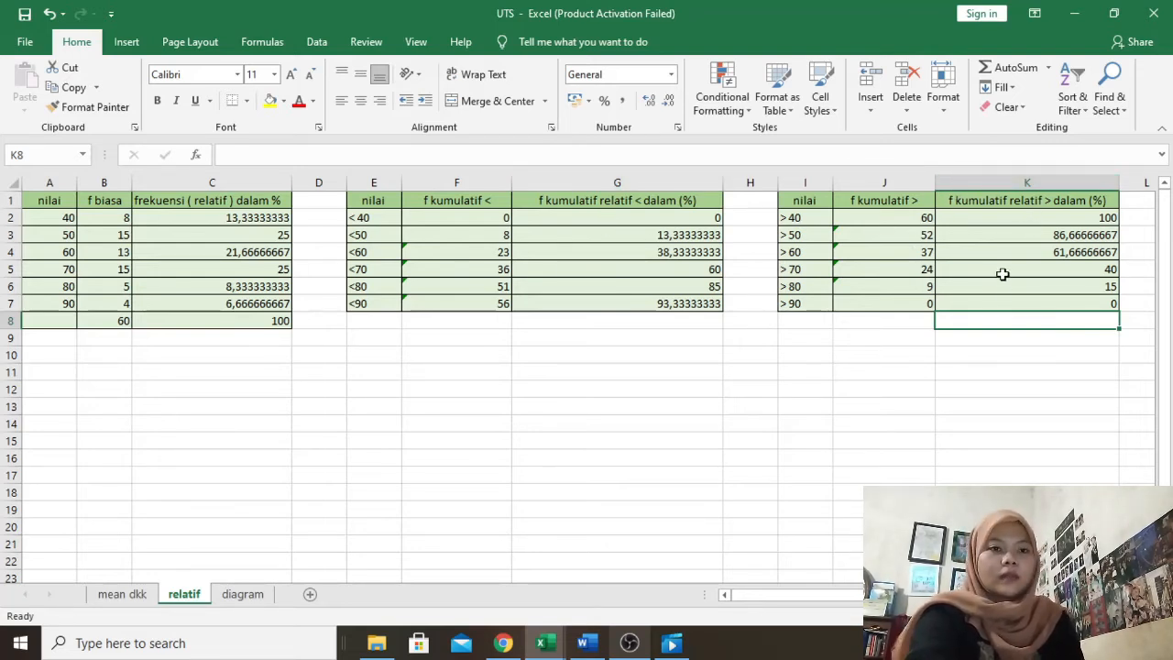
Check the remaining exam questions in the Word document and return to the UTS workbook in Excel.
click(586, 643)
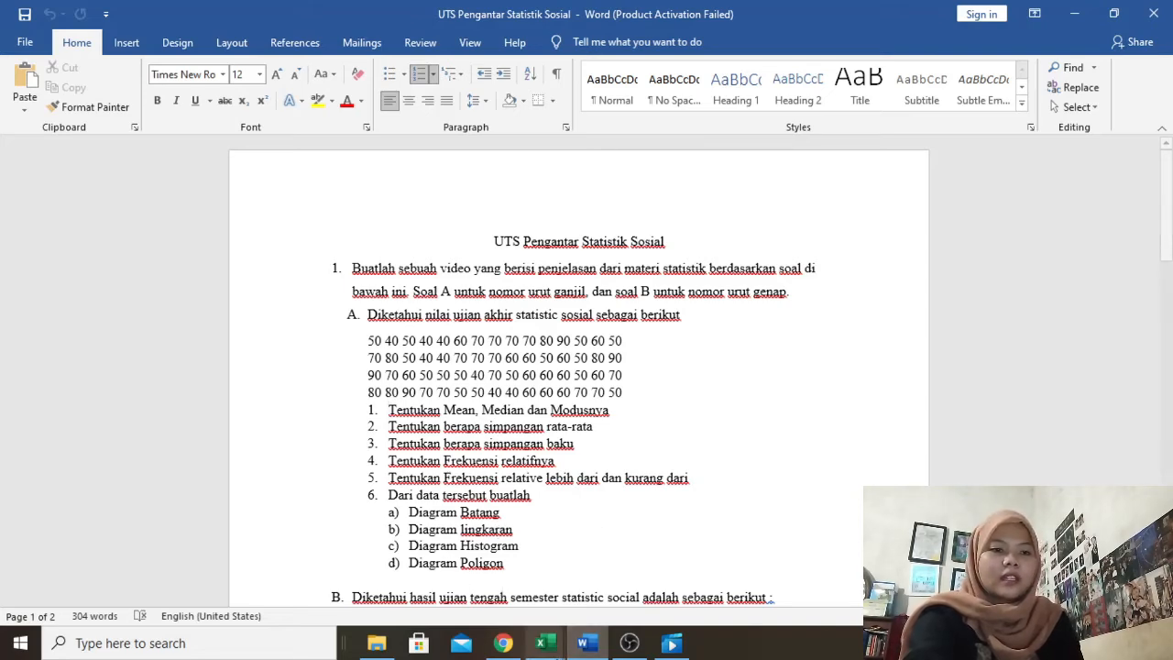
mouse_move(543, 647)
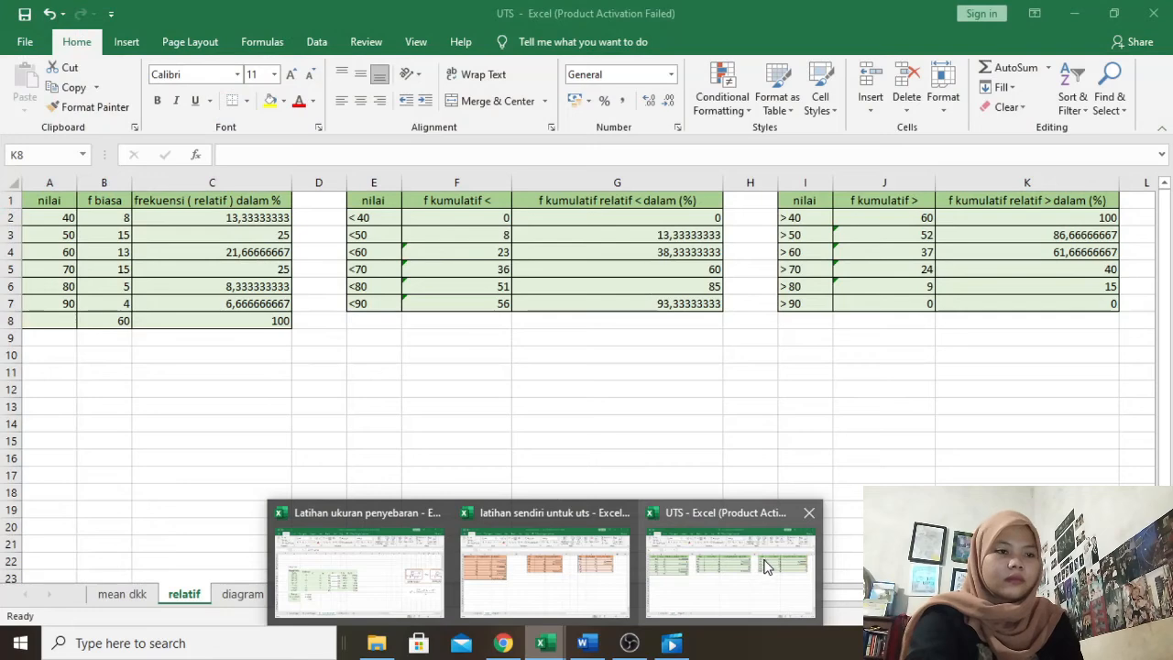
click(765, 566)
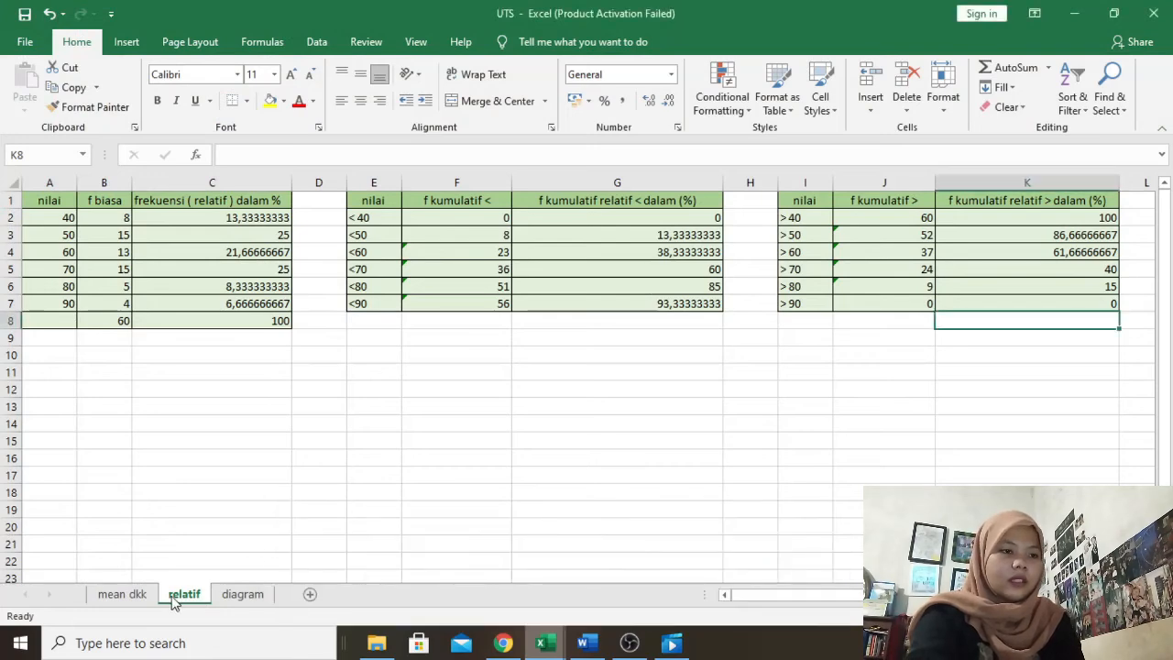
Insert a 2-D clustered column chart on the diagram sheet from the data and frequency values in A2:B7.
click(218, 598)
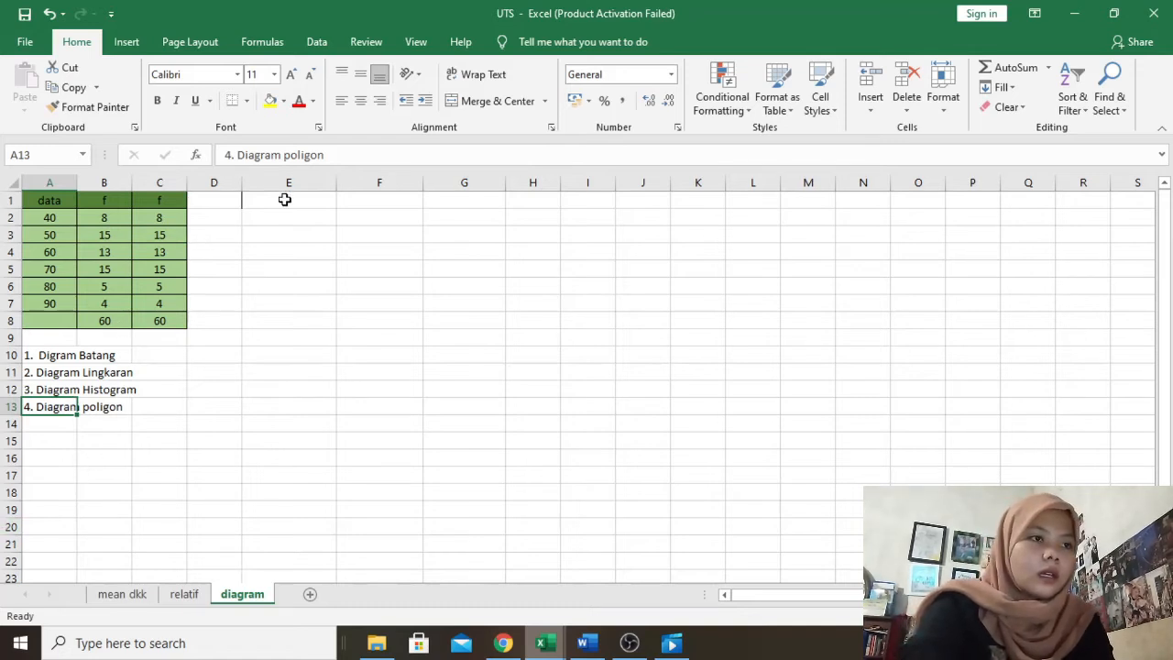
double_click(252, 200)
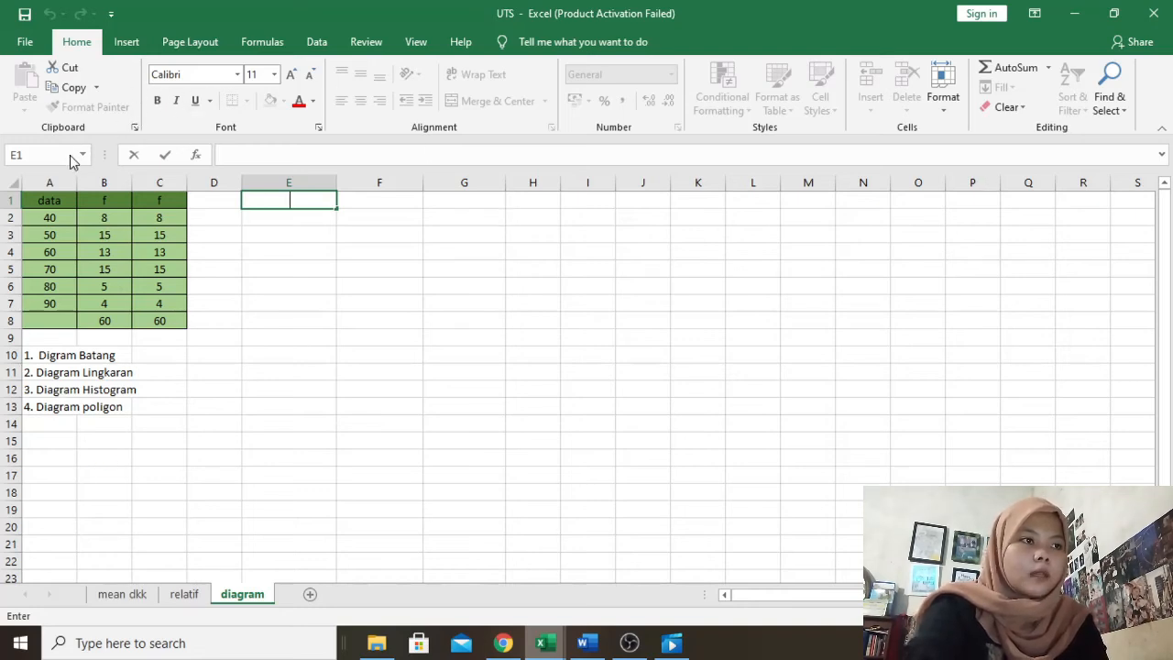
drag(43, 215, 89, 302)
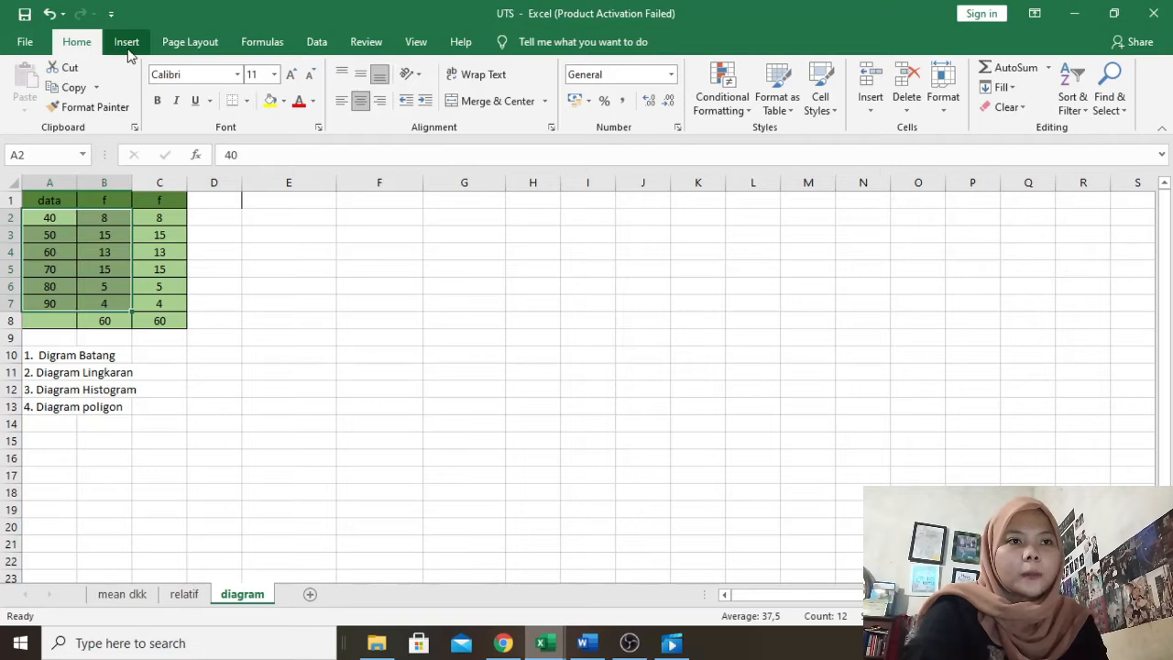
click(128, 43)
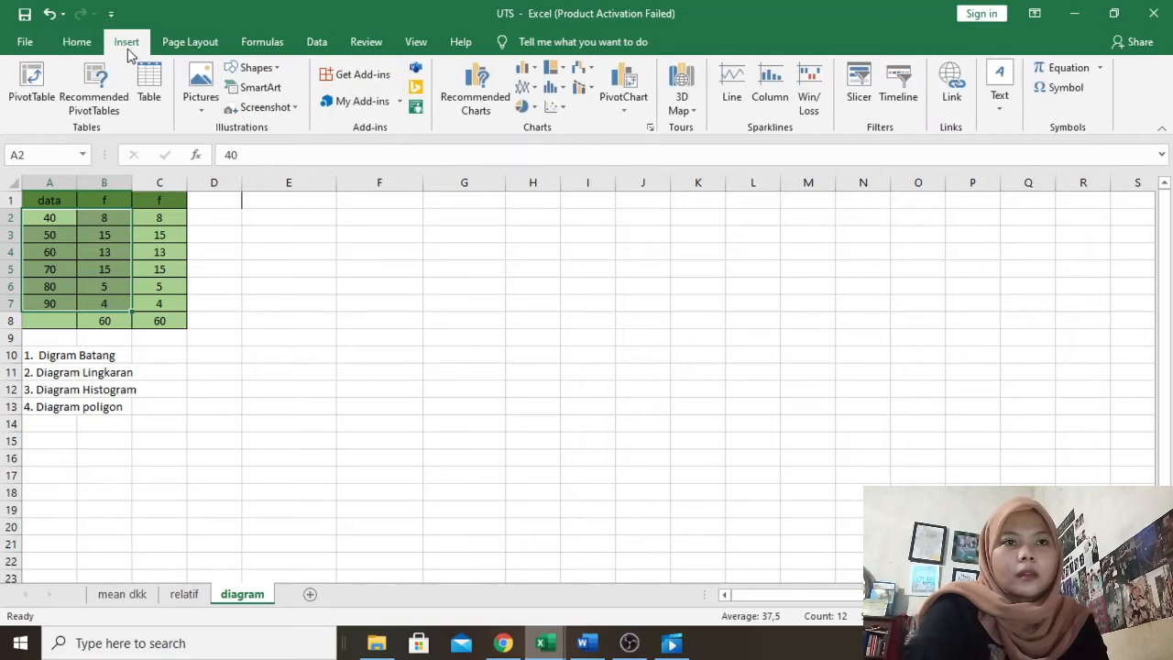
click(526, 73)
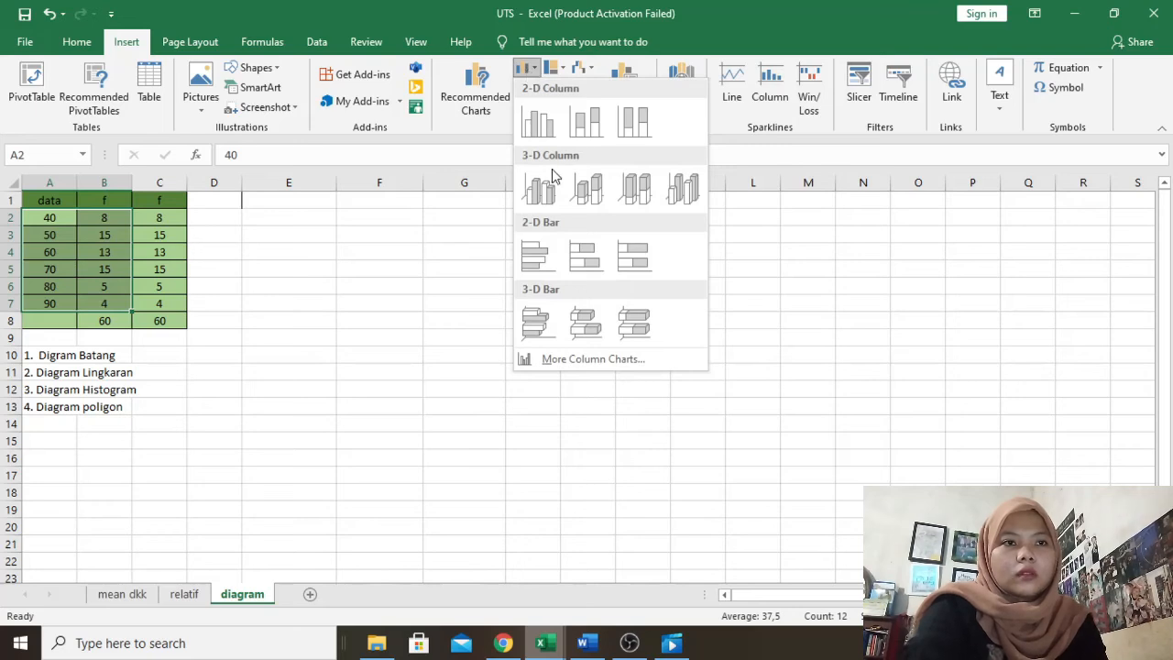
click(550, 123)
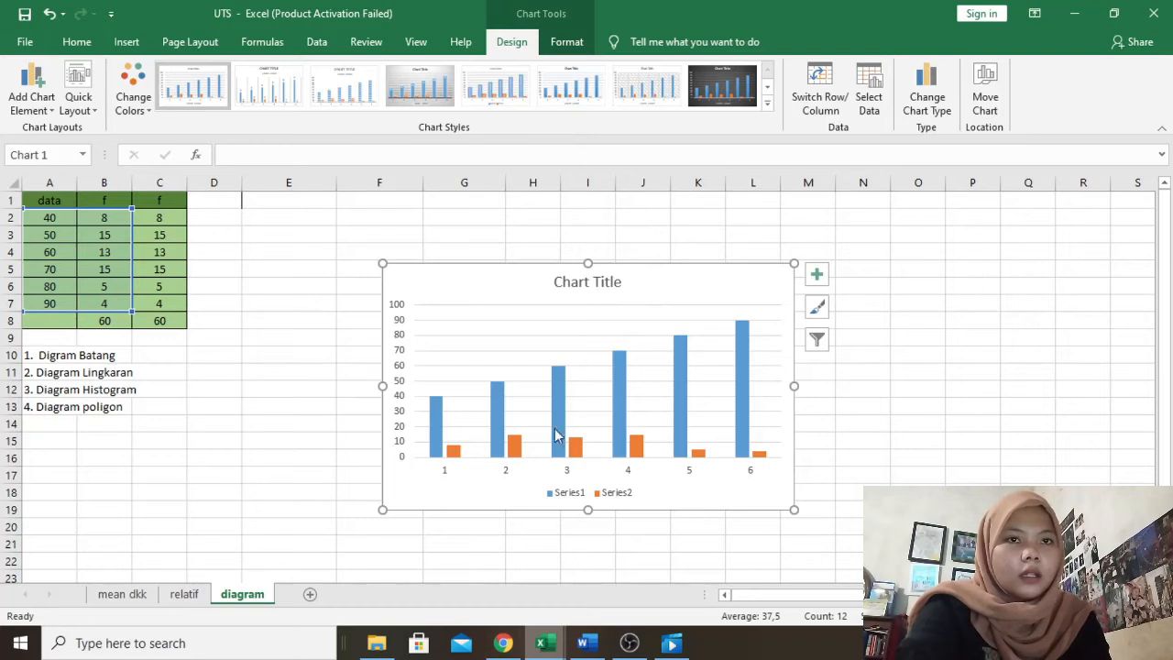
Change the chart type to the clustered column variant that plots only the frequencies, with the data values as categories.
click(866, 102)
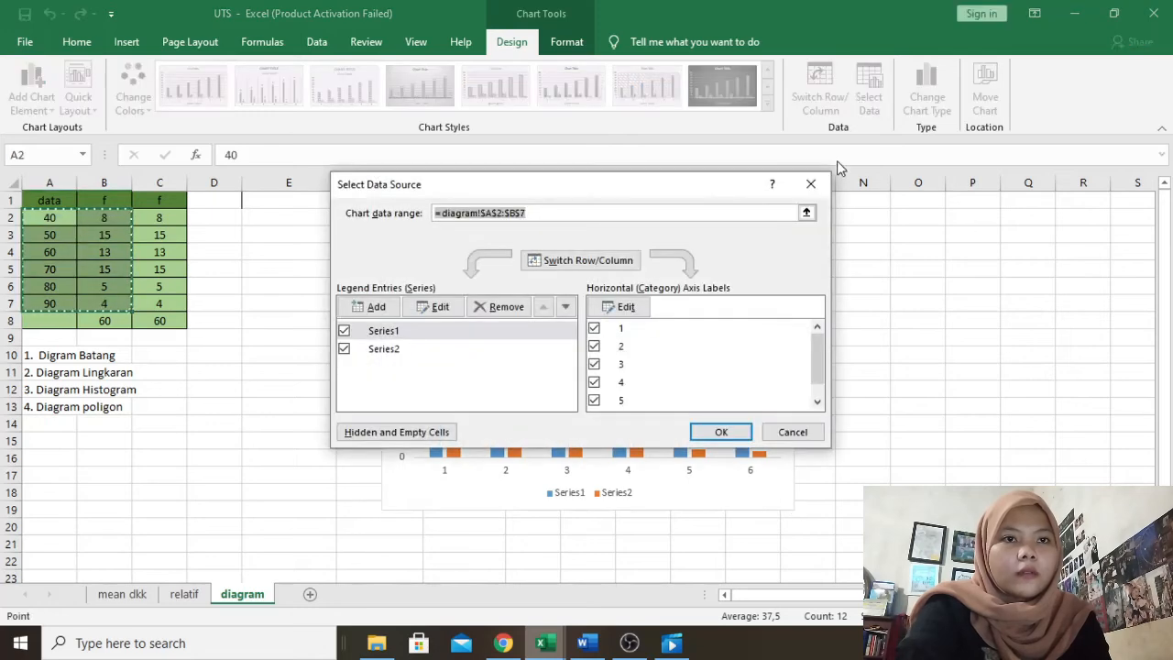
click(810, 184)
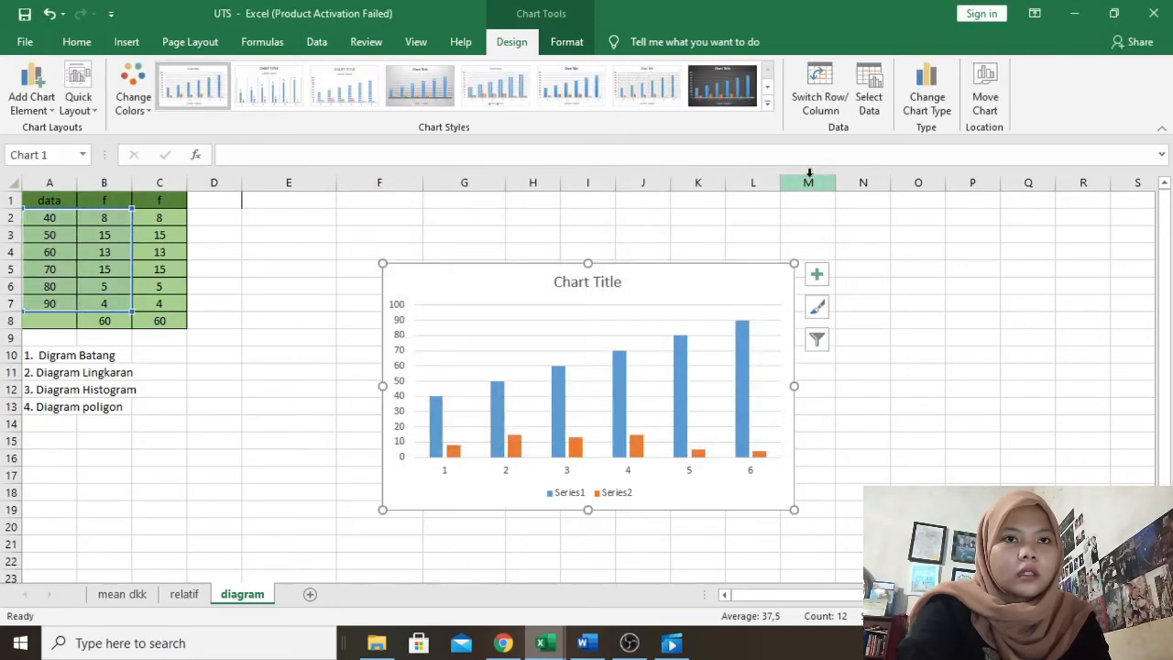
click(938, 108)
mouse_move(716, 280)
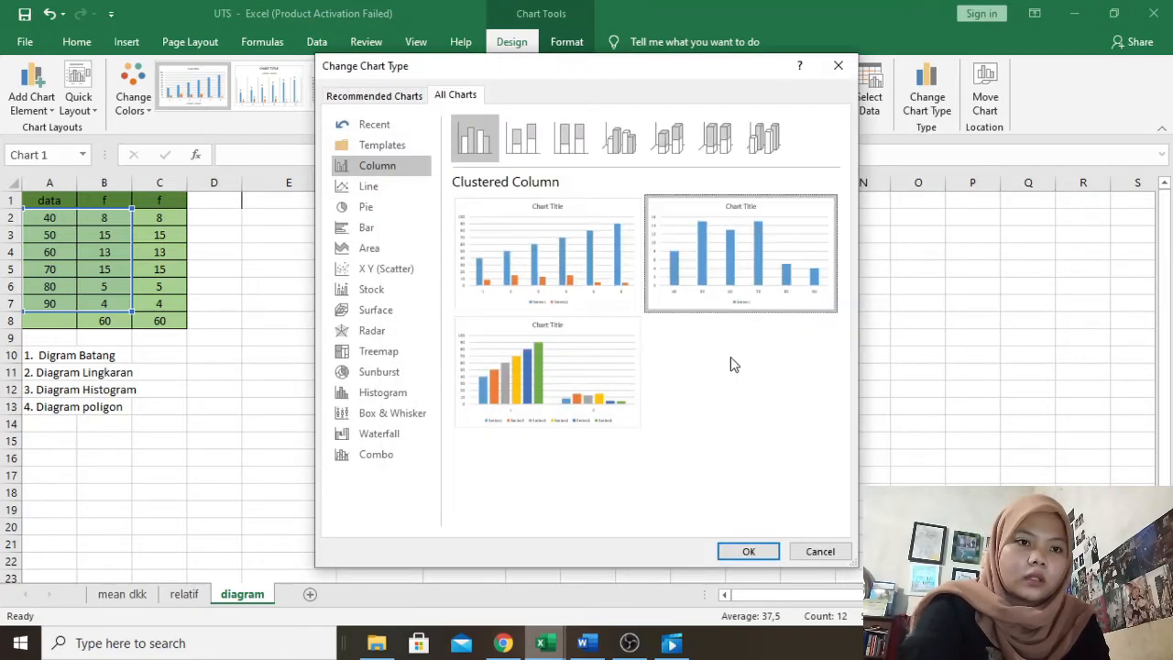
click(747, 550)
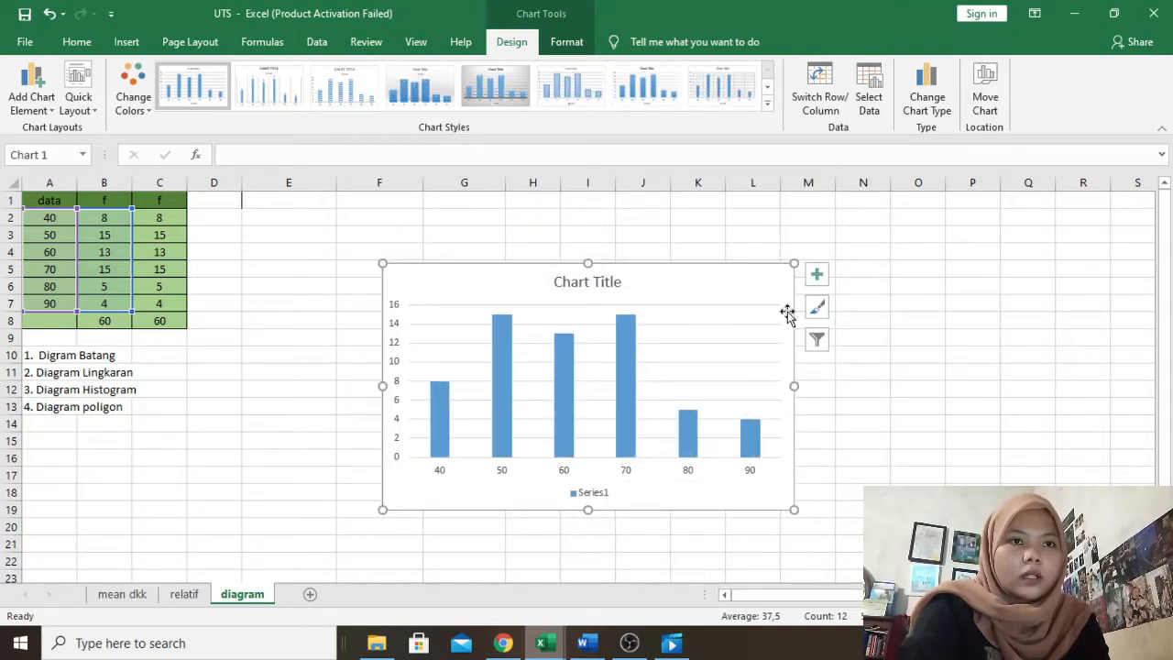
Name the column chart's data series "nilai statistika".
click(875, 87)
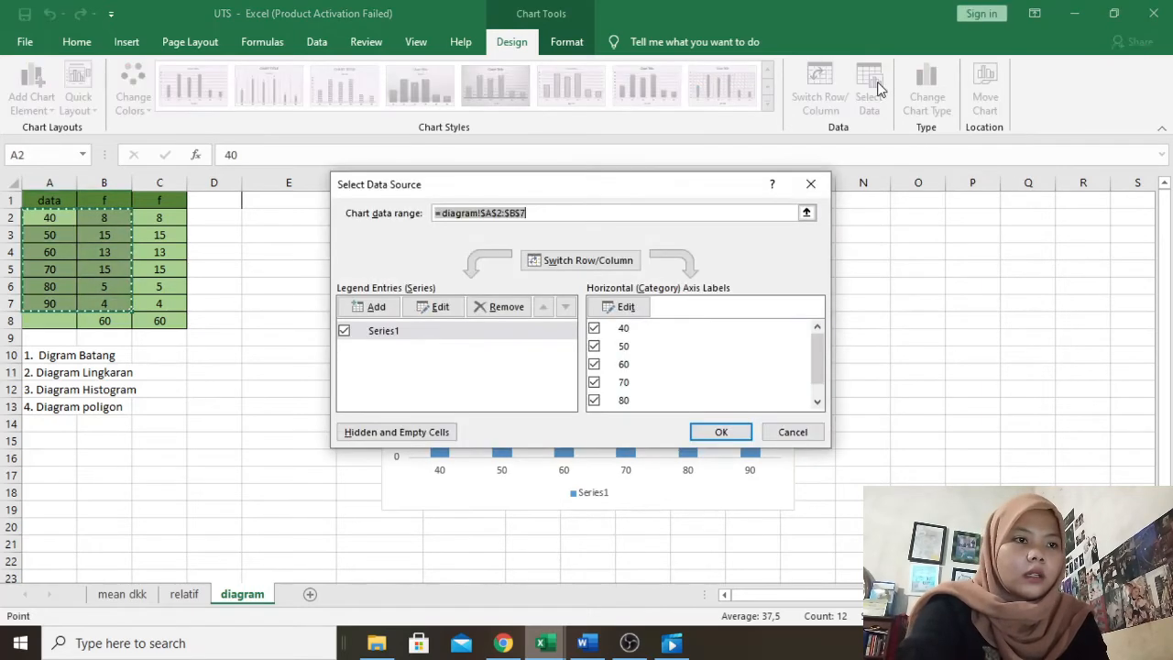
click(421, 308)
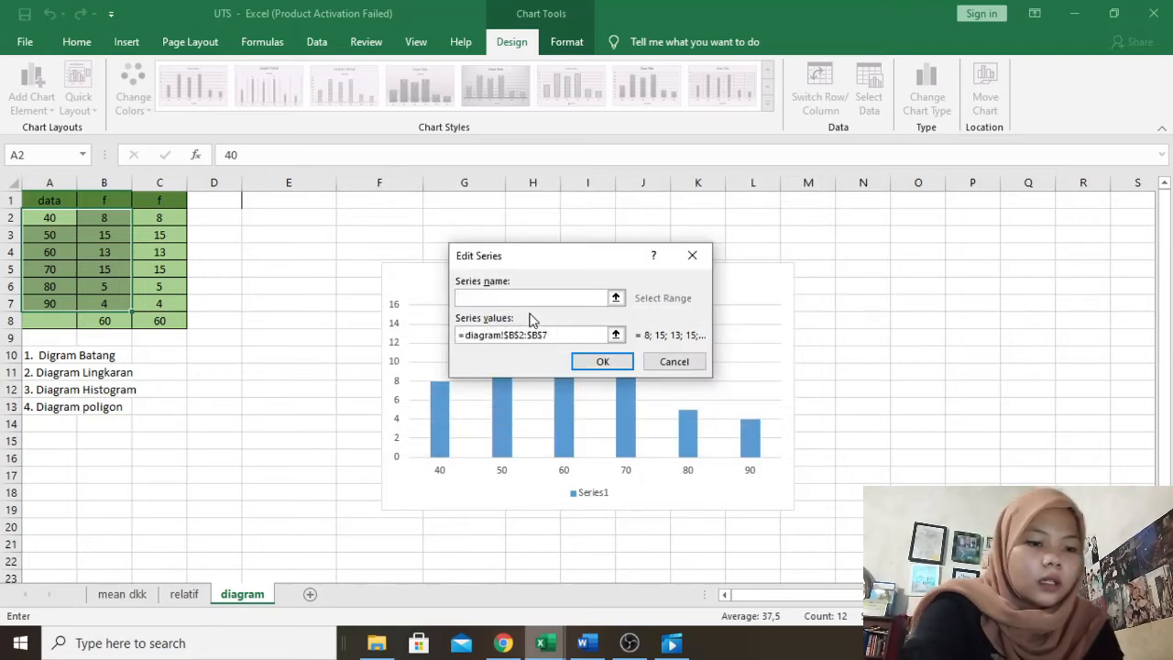
text(nilai)
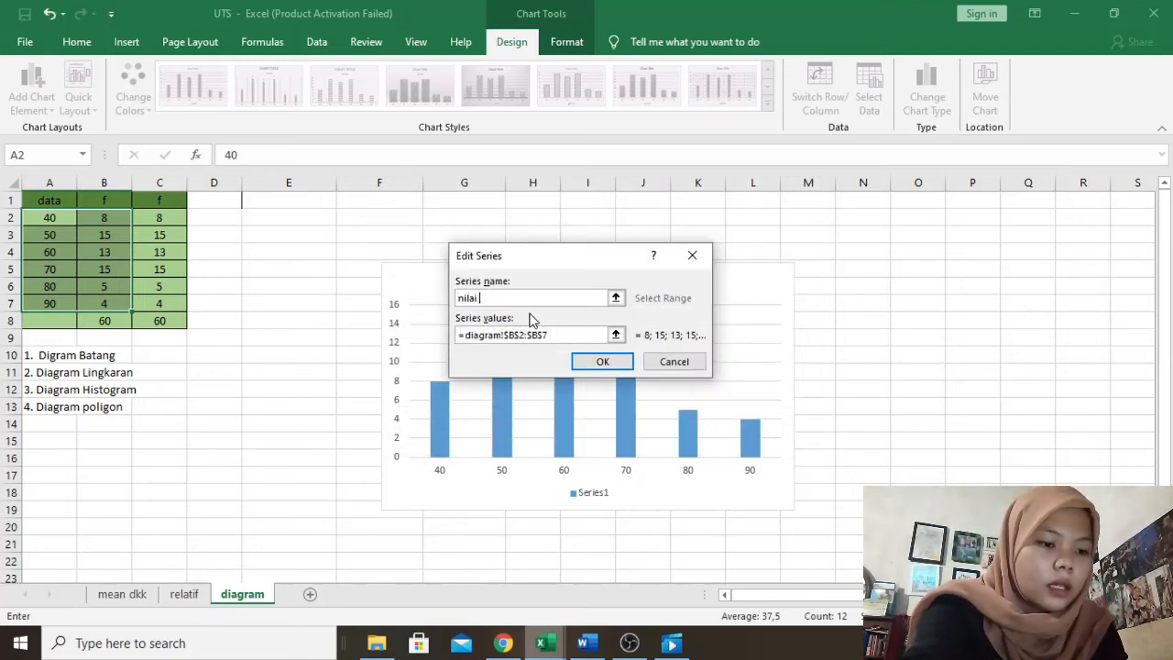
text( statisti)
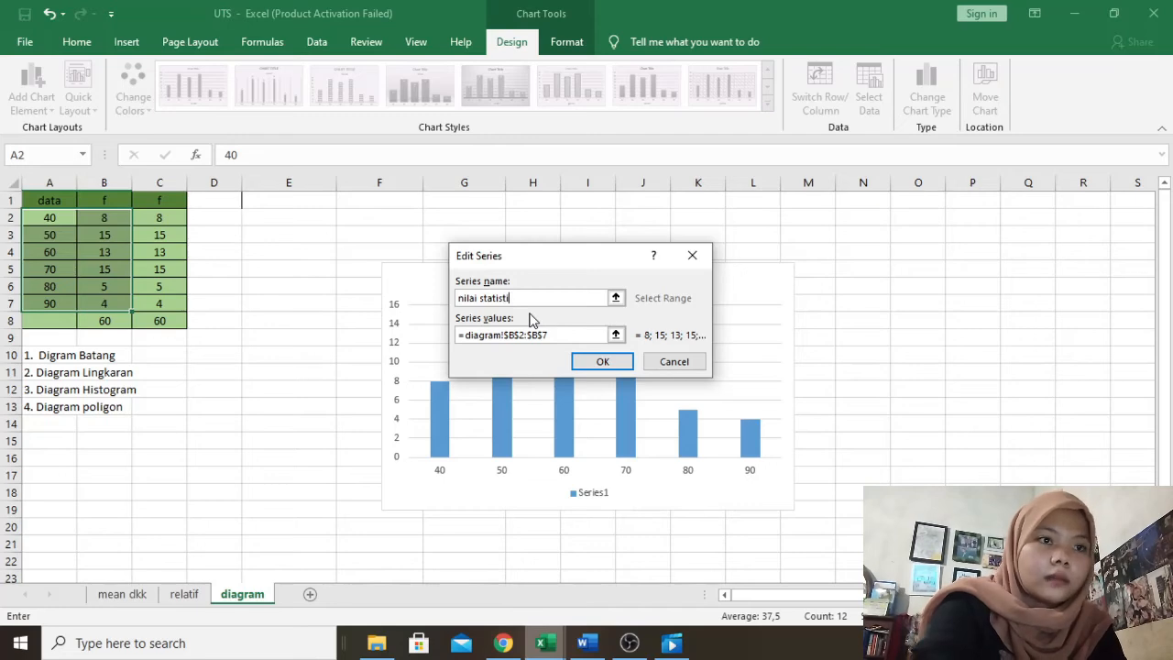
text(ka)
key(Return)
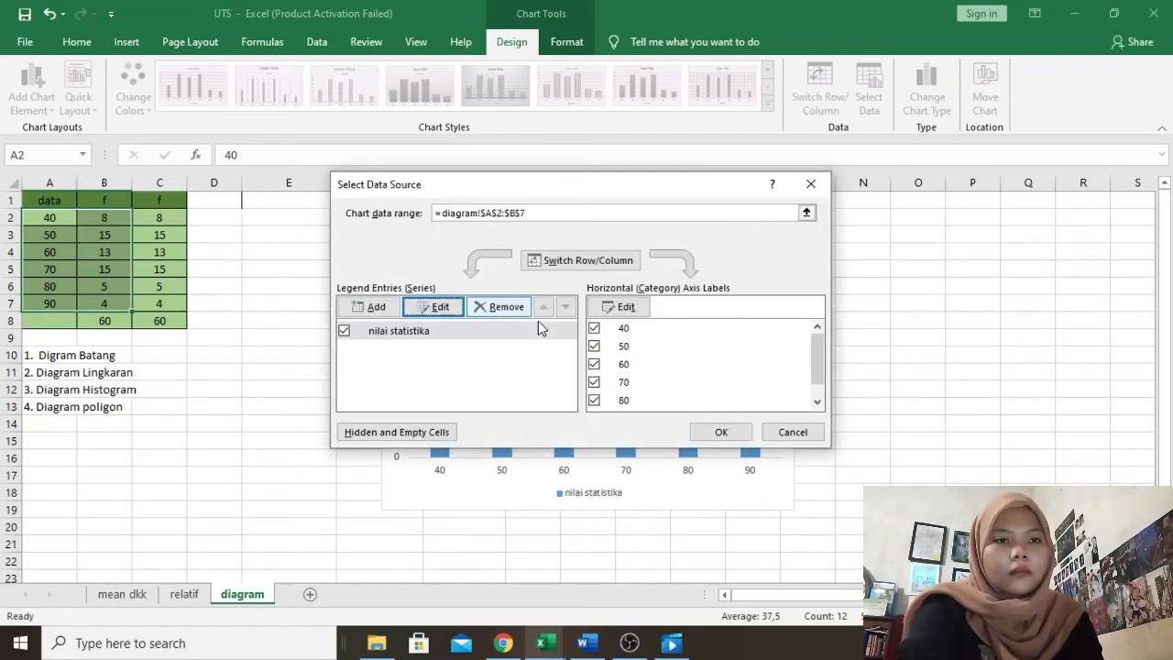
click(706, 431)
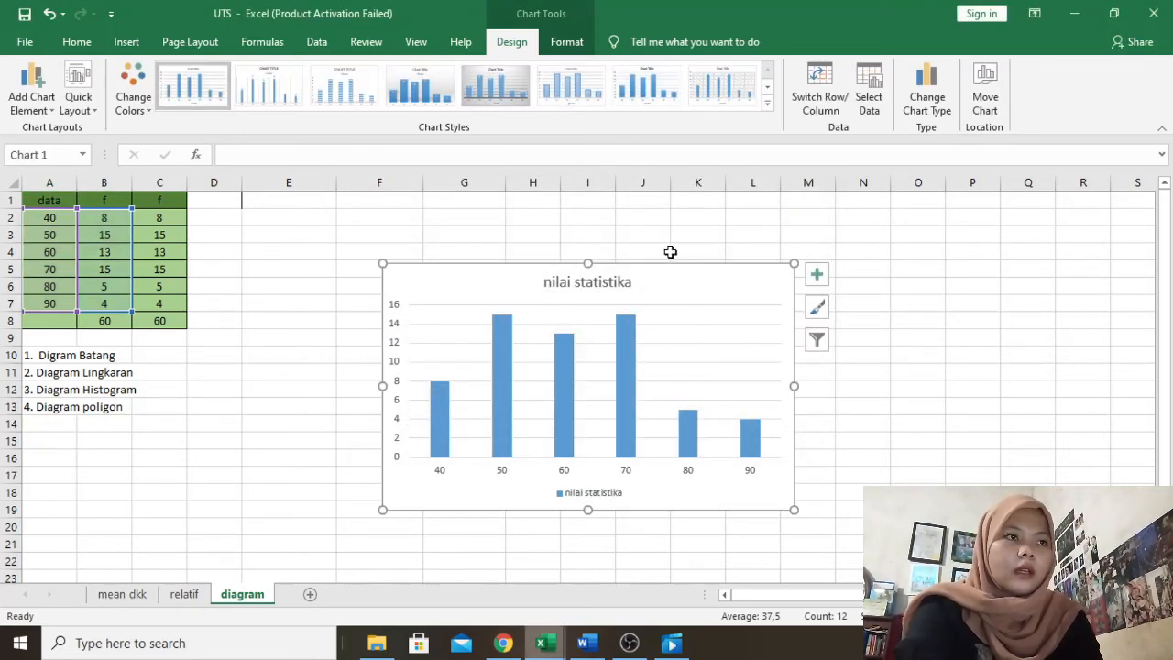
Recolour the column chart with a monochromatic green palette and apply the dark grey background chart style.
click(150, 94)
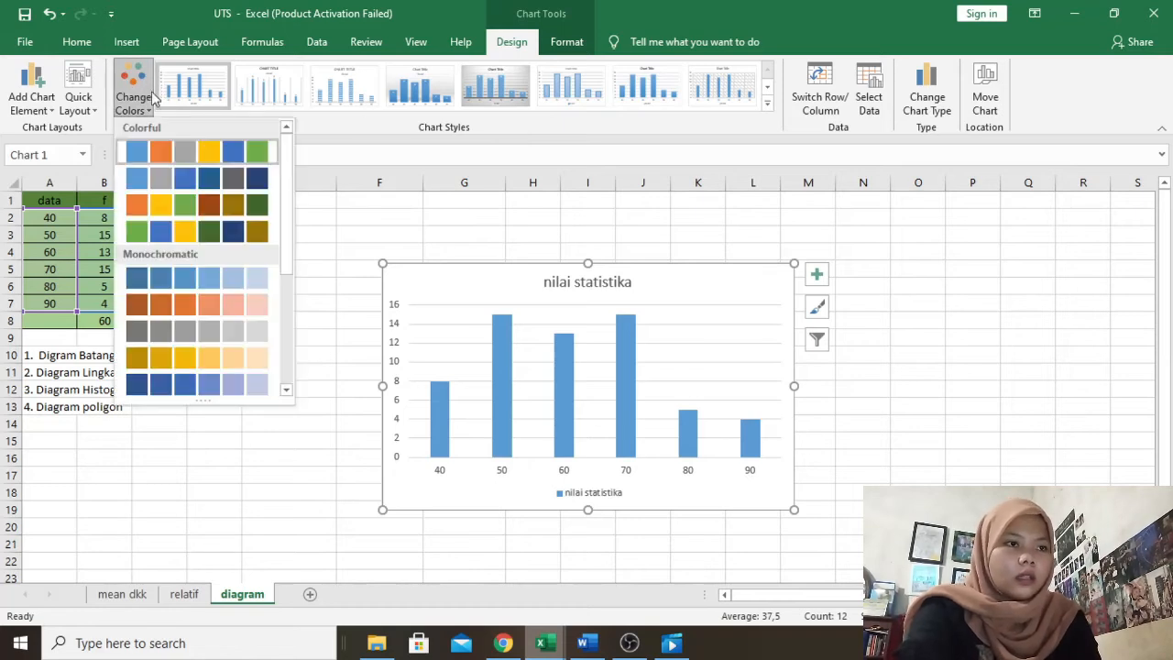
drag(287, 250, 286, 316)
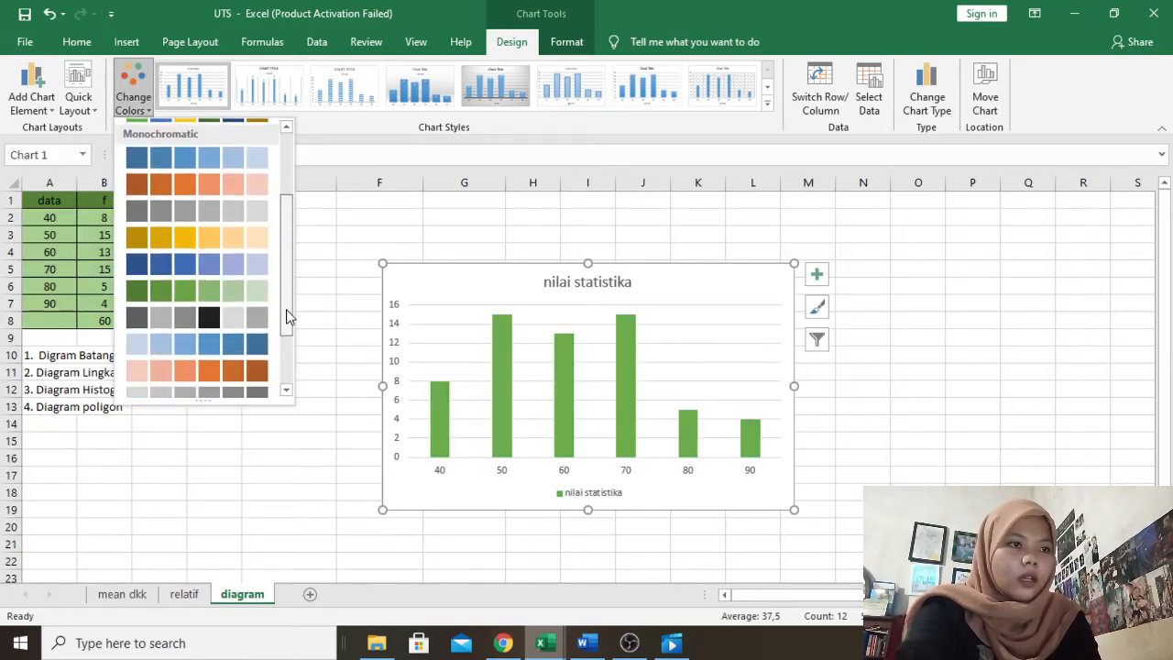
click(258, 279)
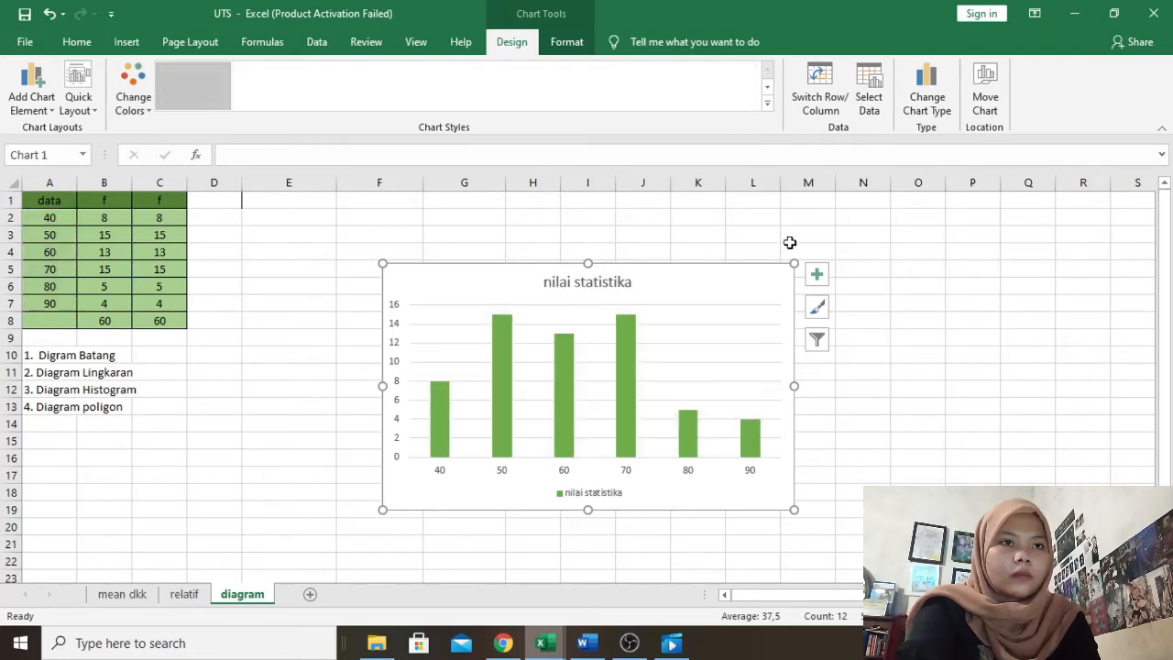
click(768, 87)
click(219, 81)
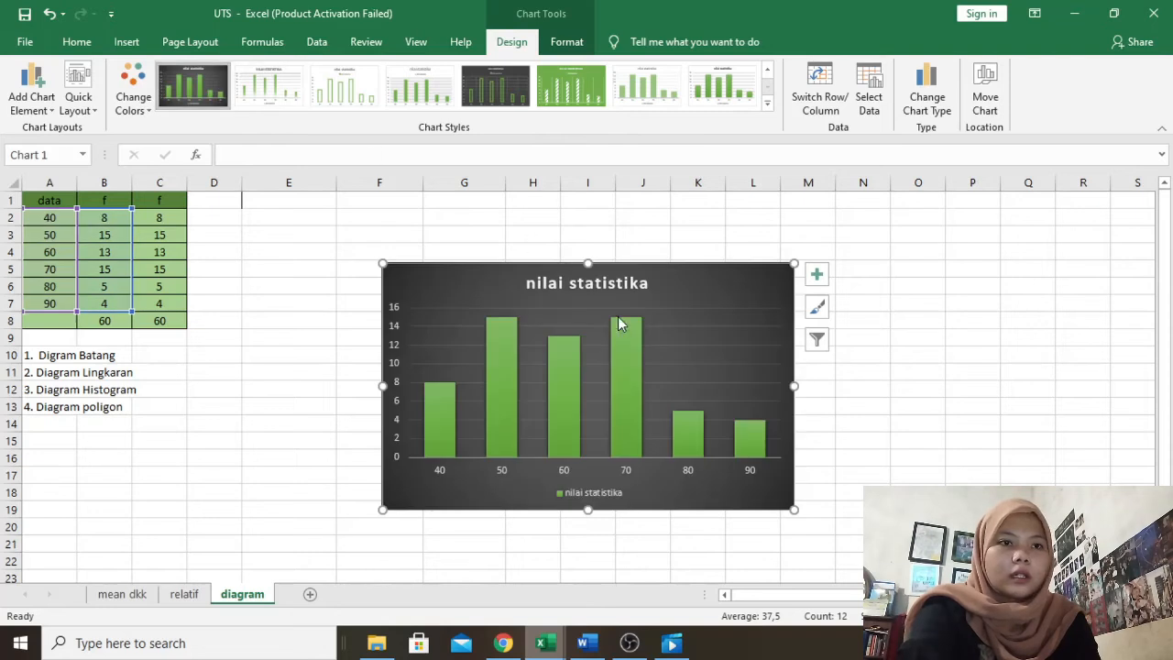
Shrink the column chart and place it beside the data table, spanning columns D to H.
drag(793, 507, 689, 441)
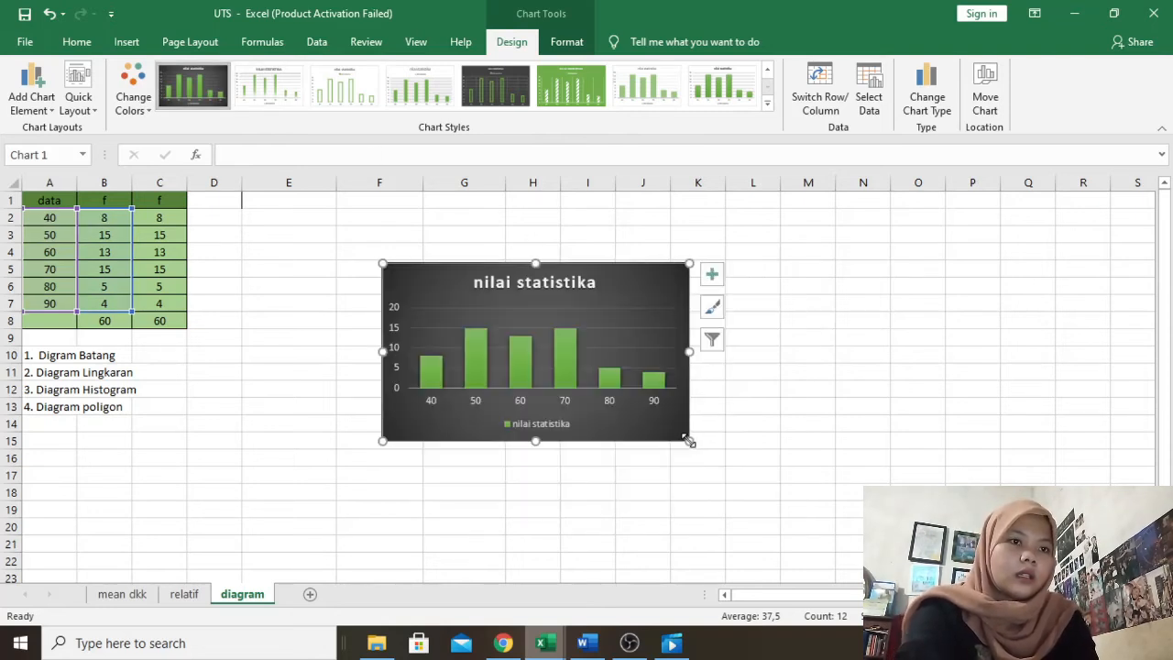
drag(610, 309, 481, 293)
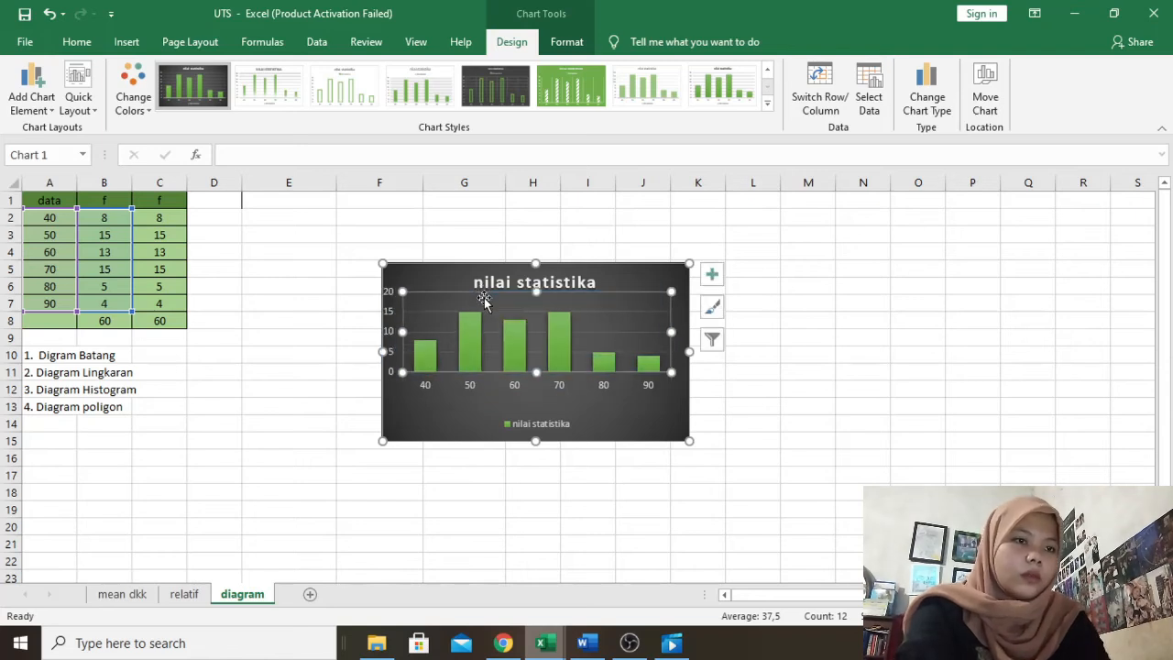
key(ctrl+z)
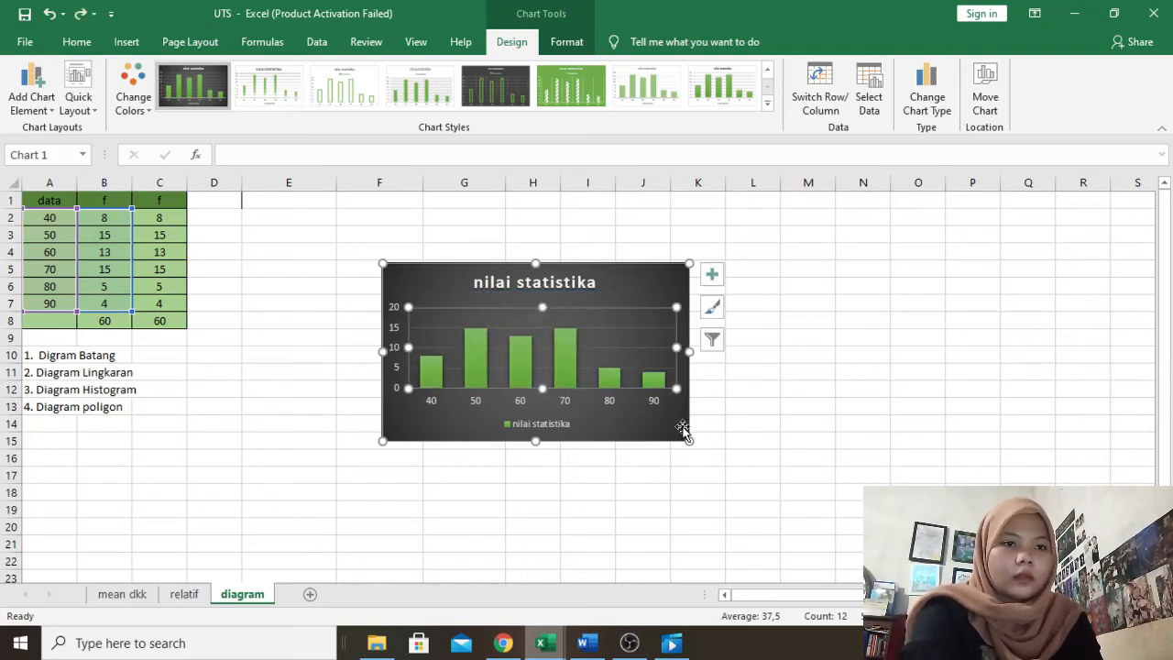
drag(689, 444, 705, 464)
drag(630, 290, 454, 221)
click(605, 258)
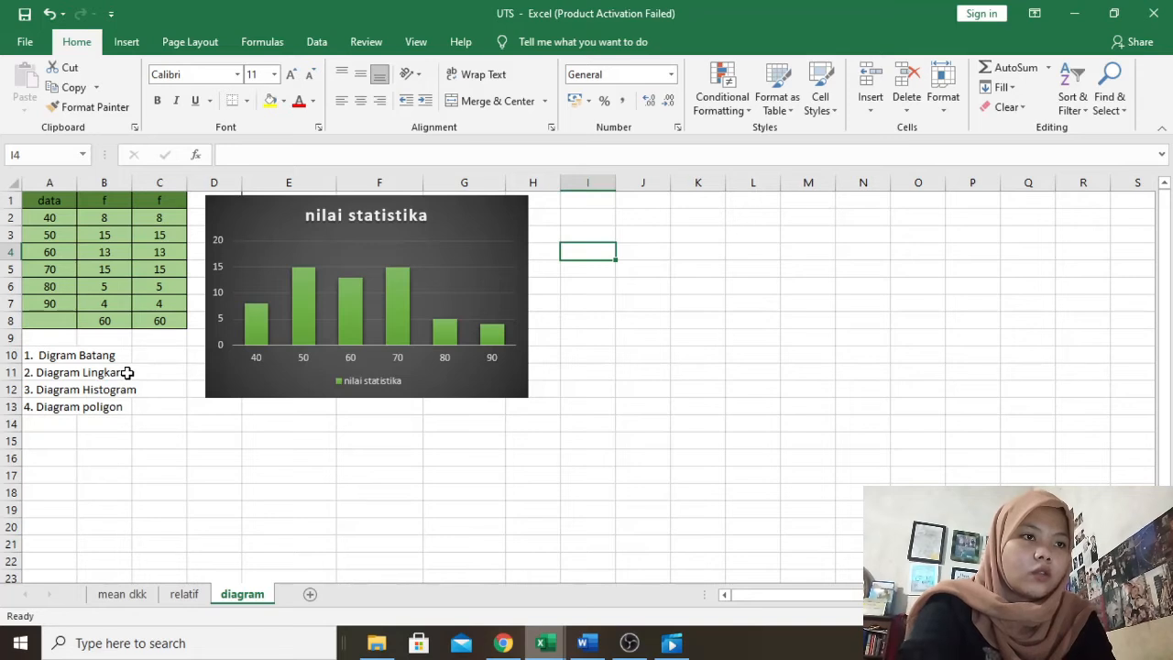
Insert a 2-D pie chart from the values in A2:B7 and place it beside the column chart.
click(584, 201)
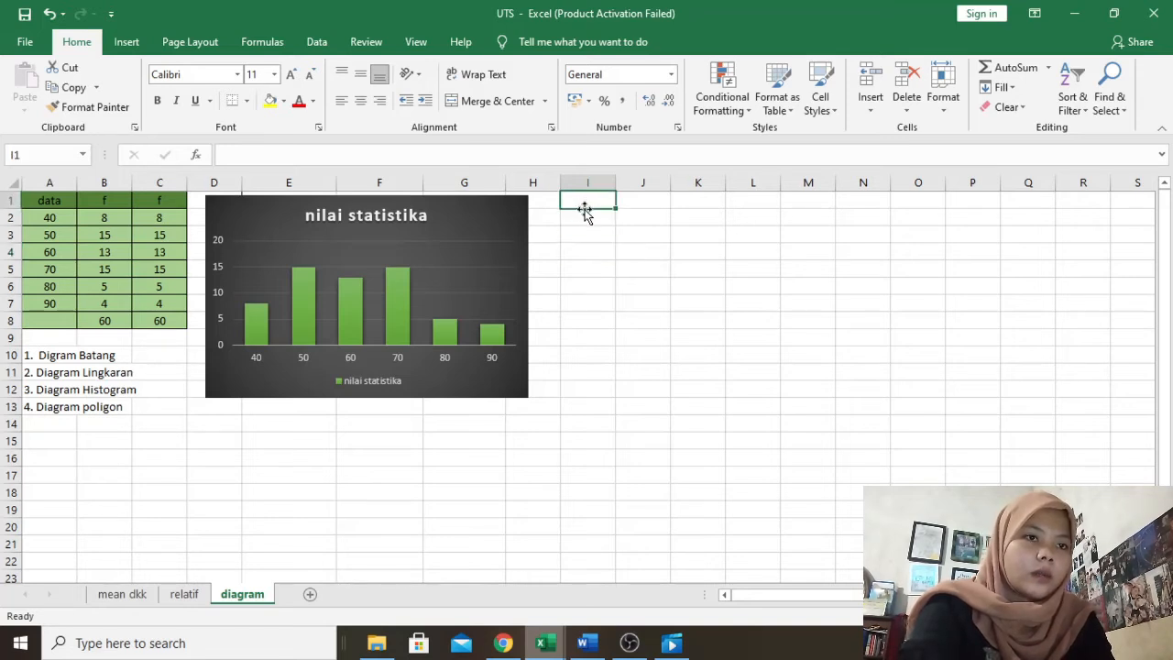
click(578, 218)
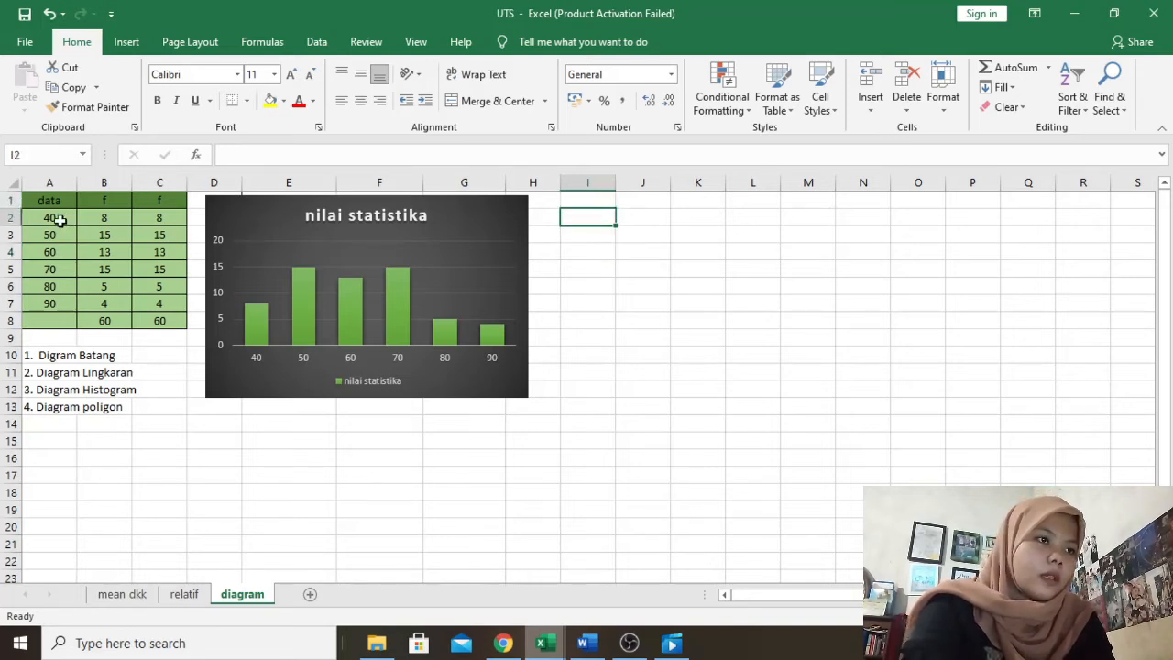
drag(60, 220, 107, 305)
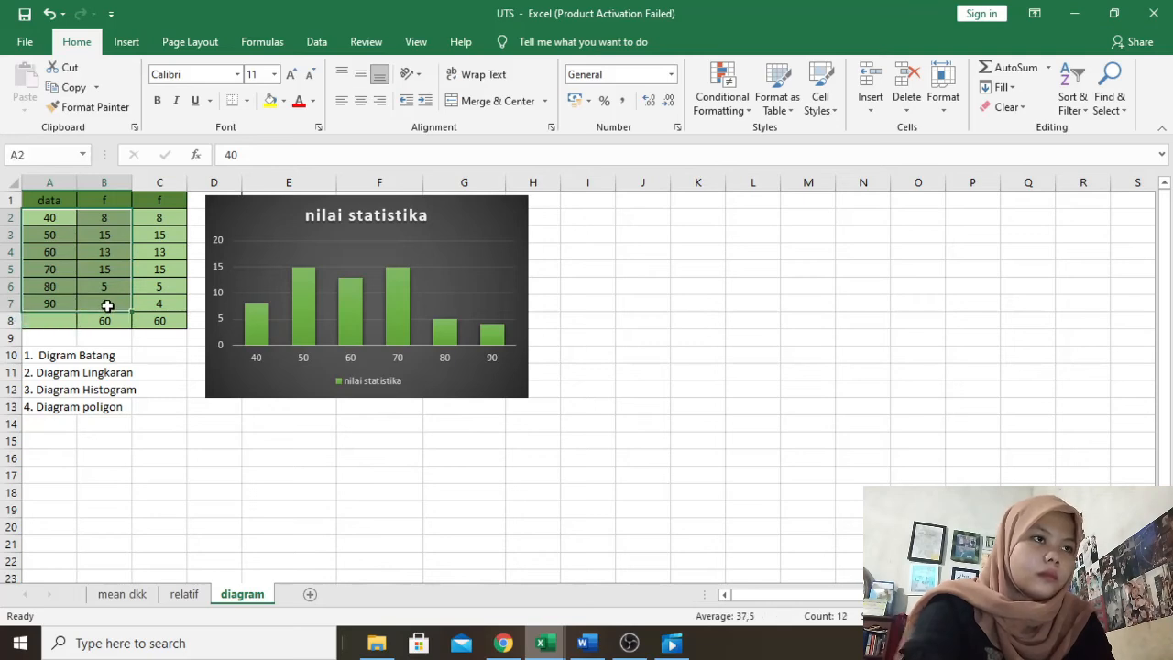
click(127, 42)
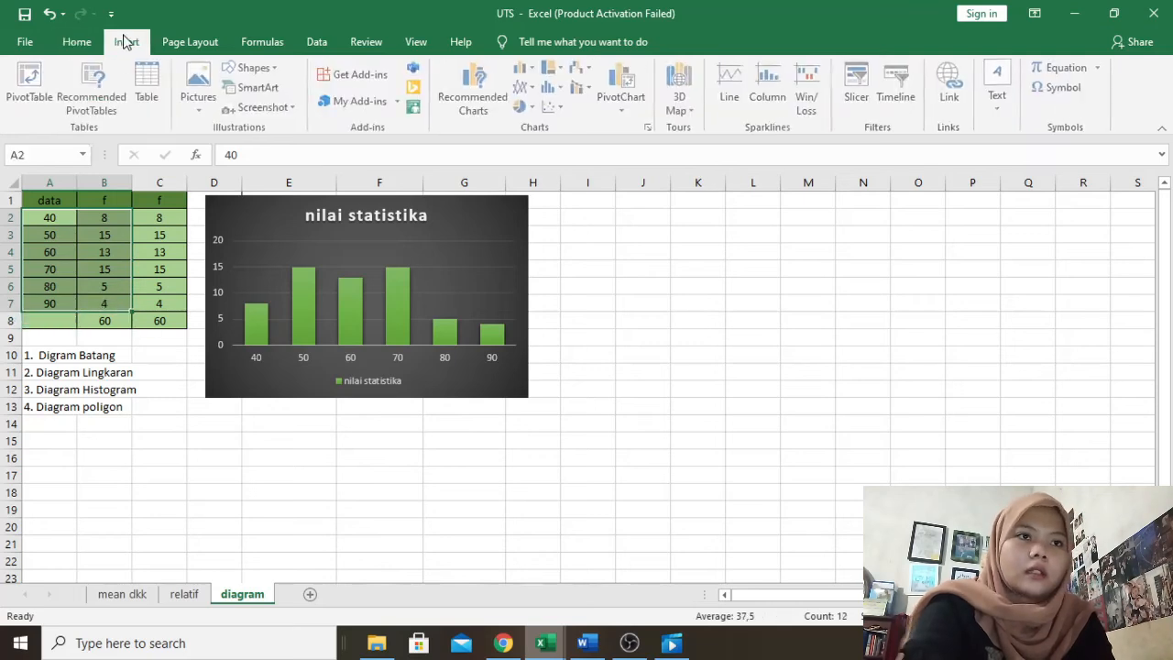
click(520, 109)
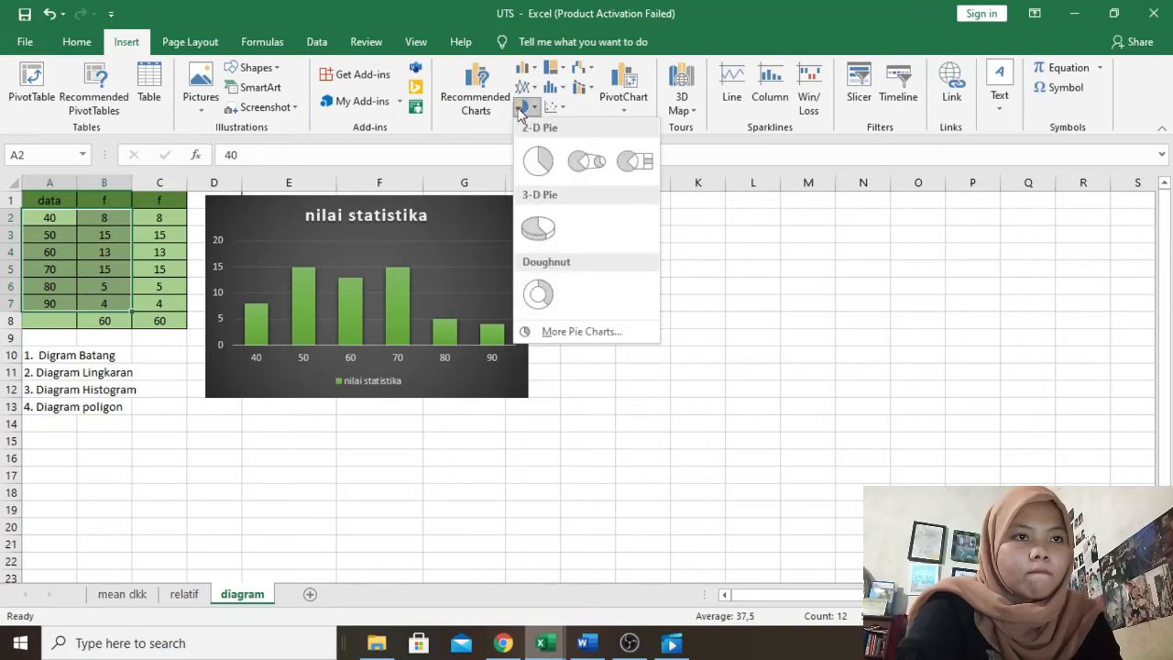
click(536, 159)
drag(642, 310, 889, 235)
key(ctrl+z)
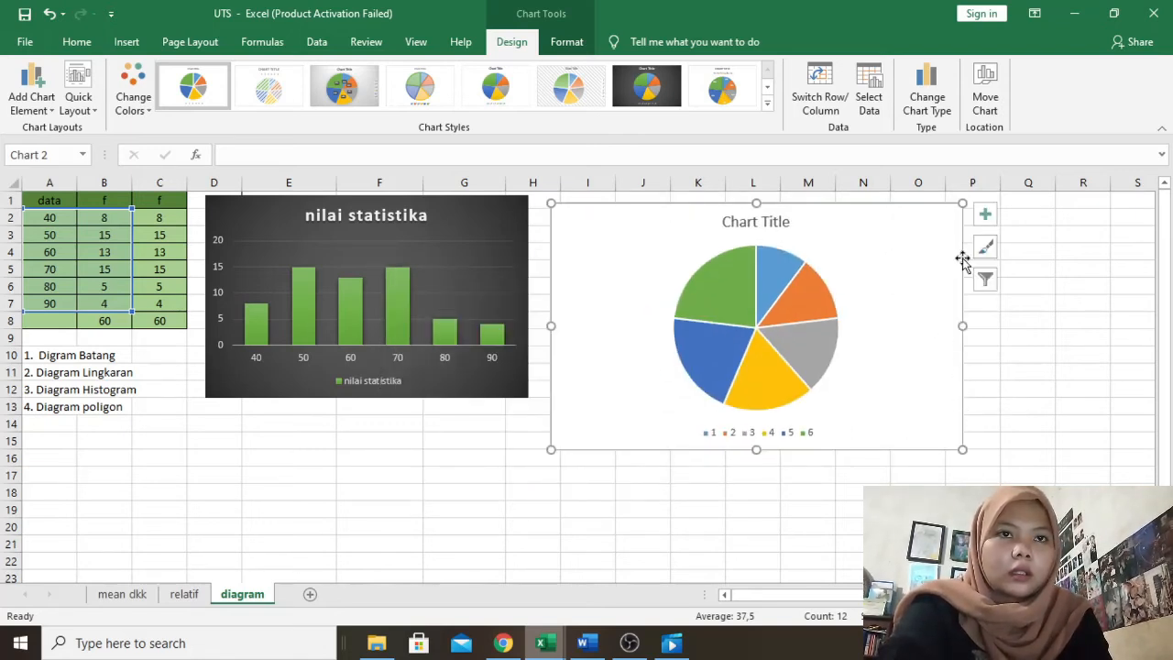
click(926, 119)
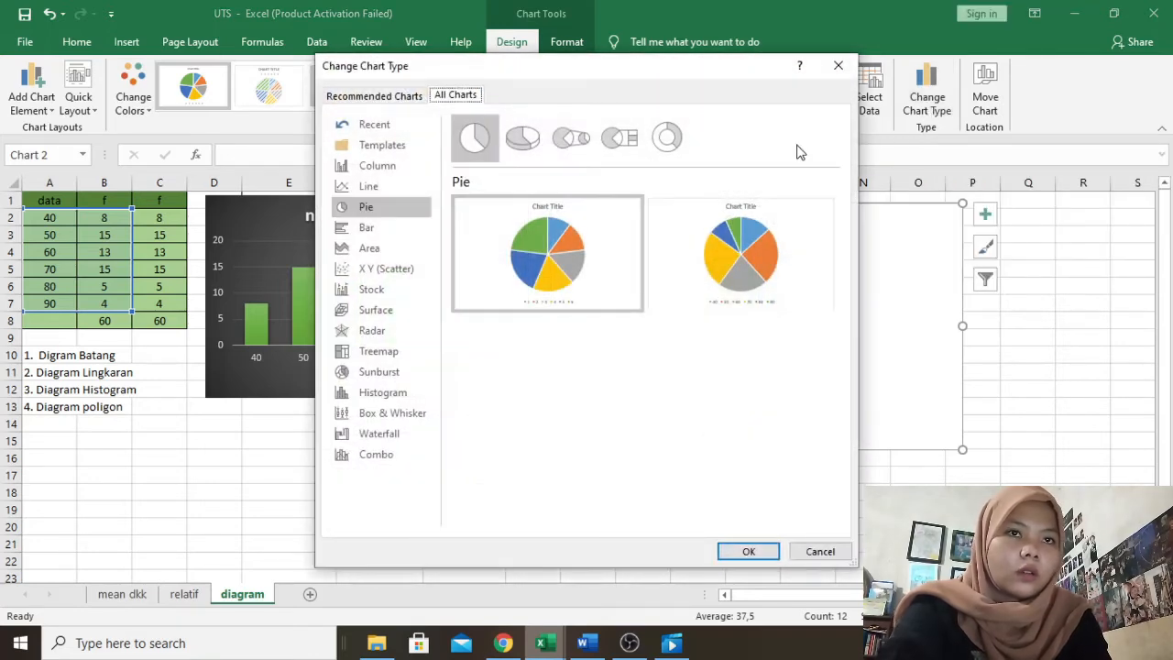
click(836, 66)
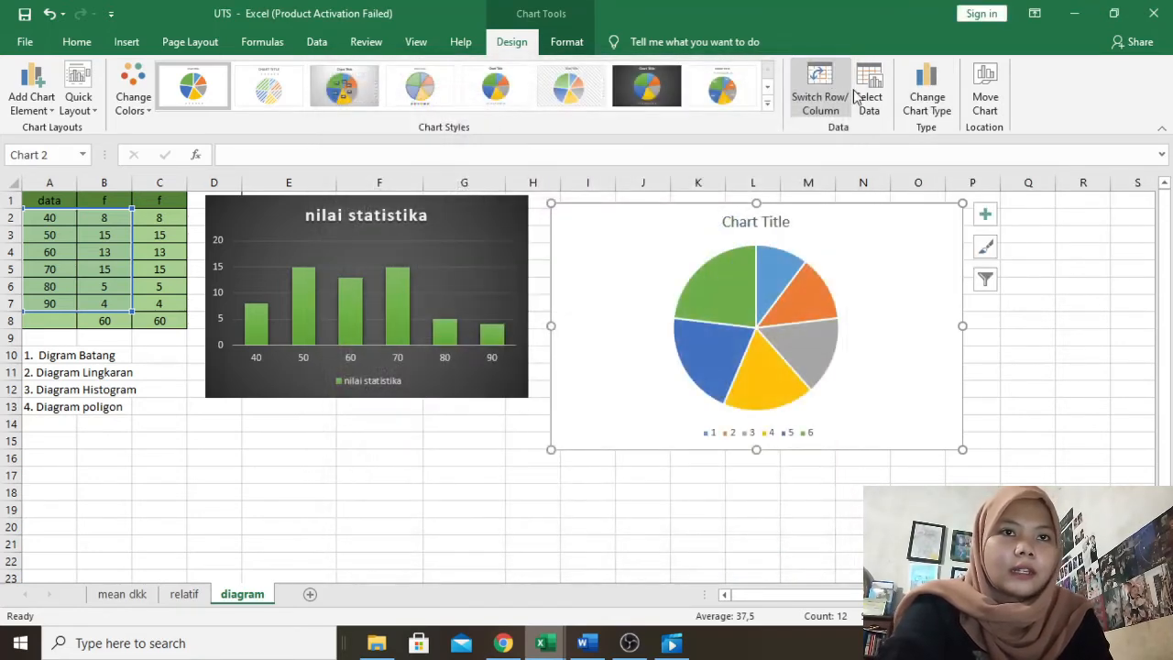
click(863, 98)
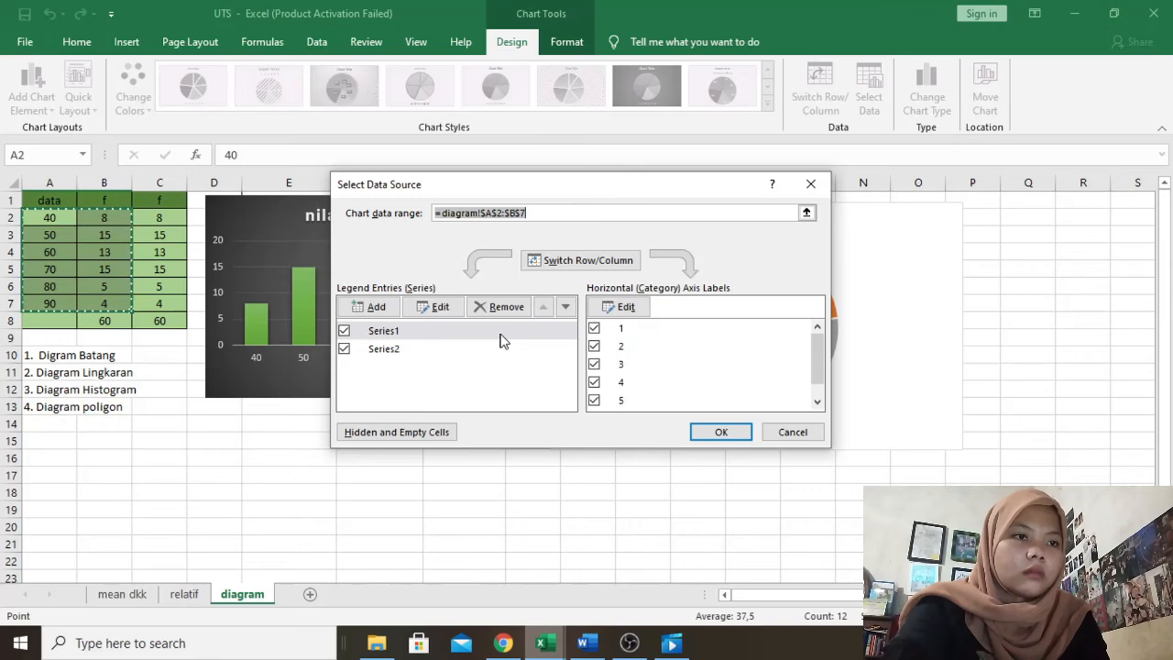
click(710, 433)
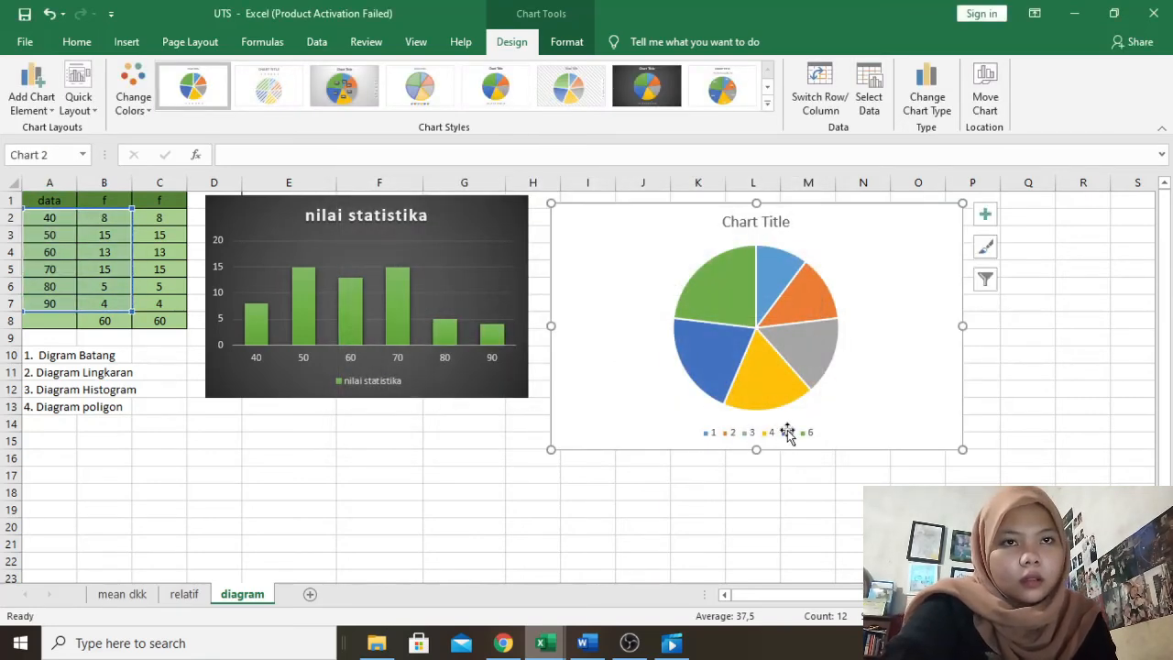
Set the pie chart's category labels to the data values in A2:A7.
click(867, 96)
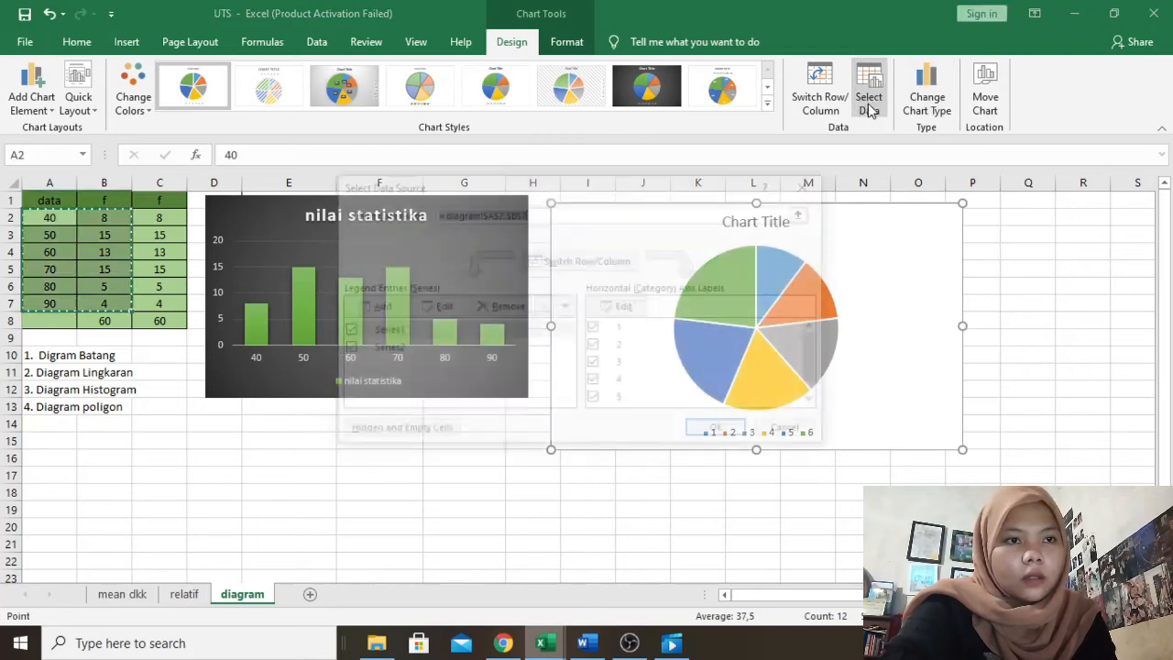
click(626, 306)
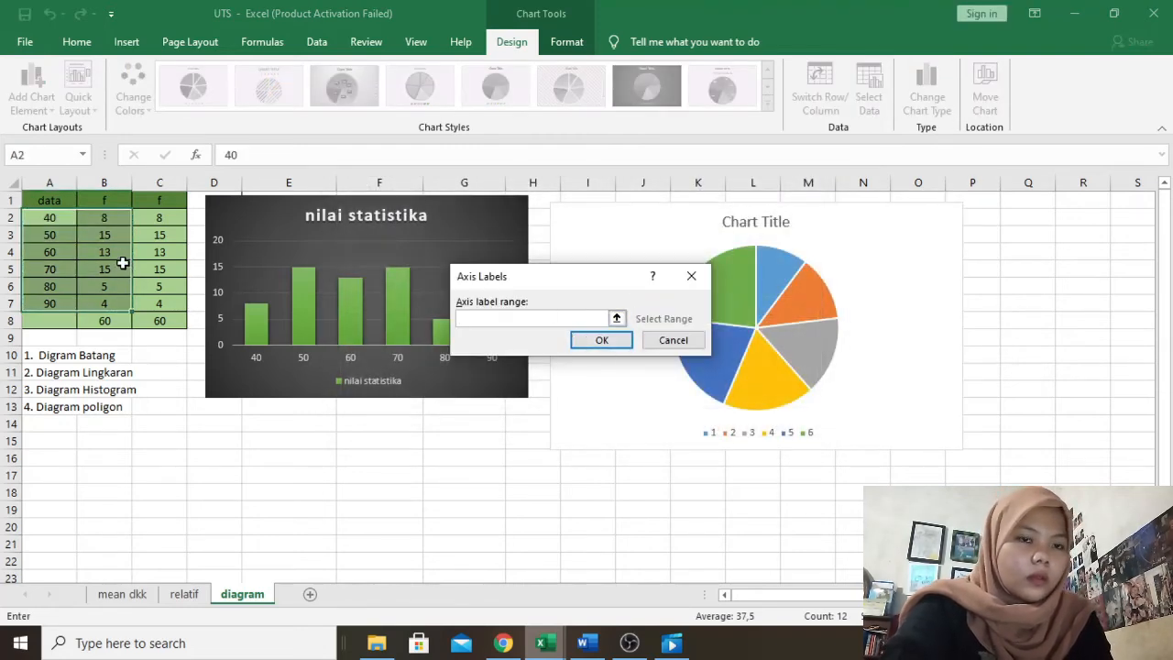
drag(52, 212, 58, 303)
click(600, 340)
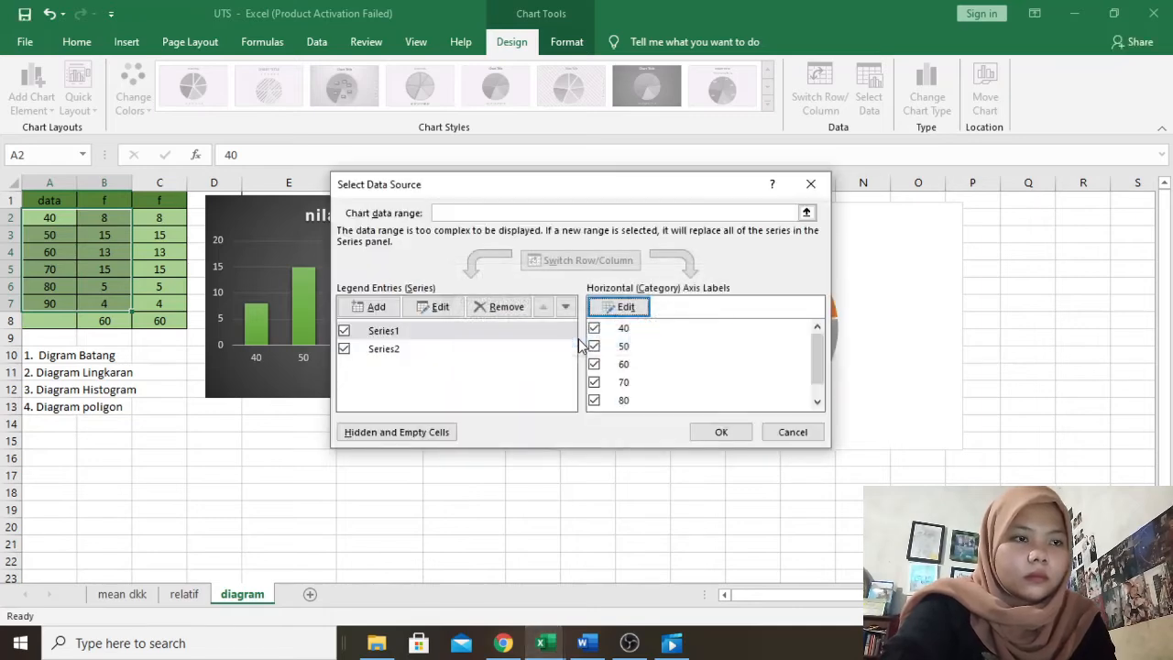
click(710, 432)
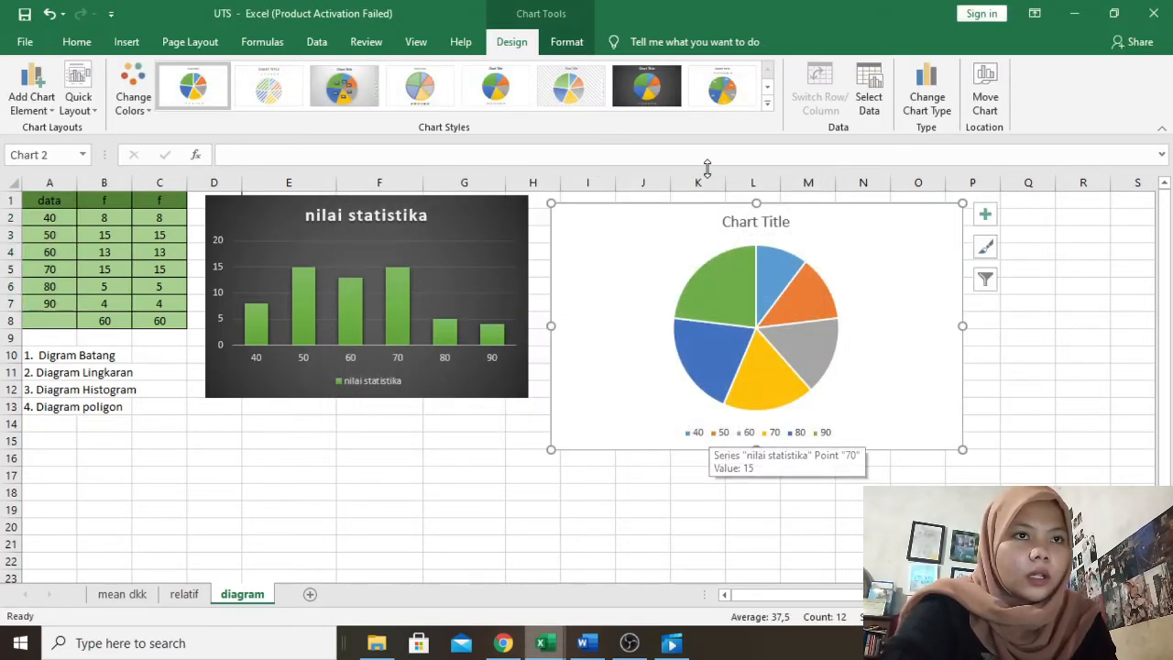
Apply the dark background style to the pie chart and recolour its slices with the monochromatic green palette.
click(620, 84)
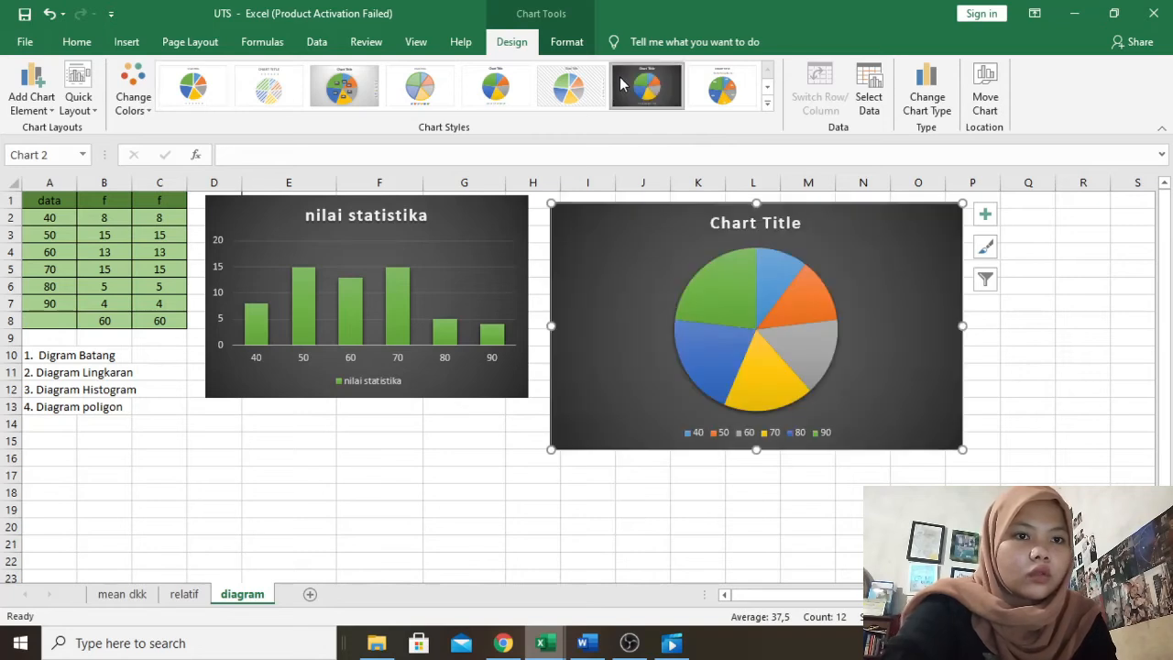
click(142, 106)
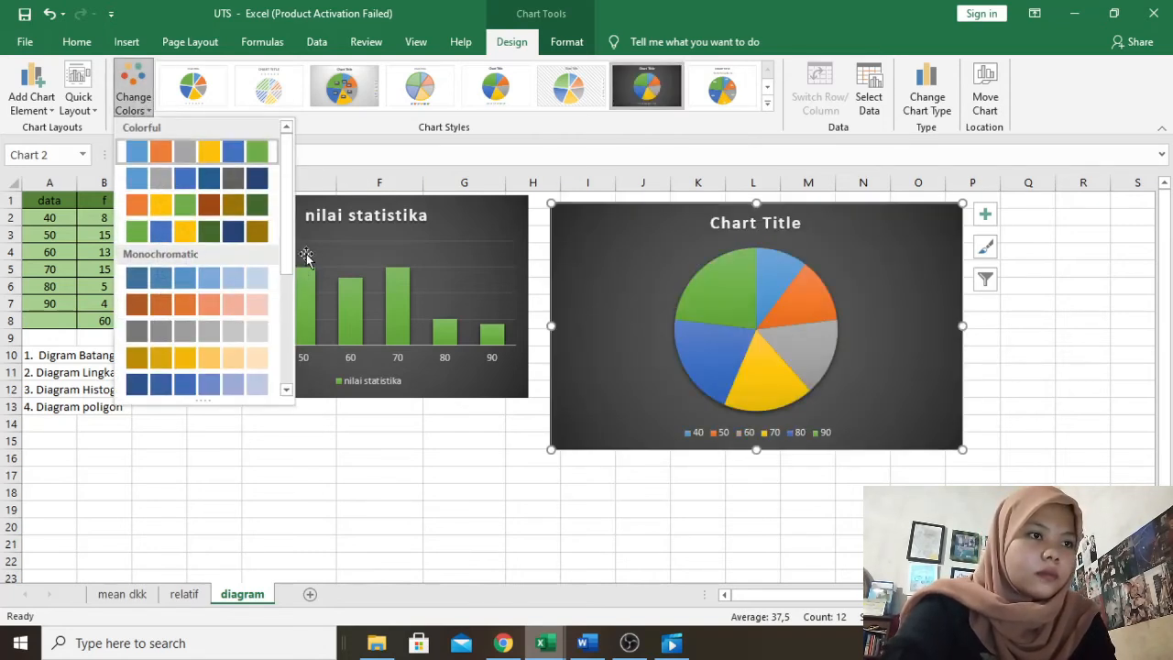
scroll(271, 247, down, 5)
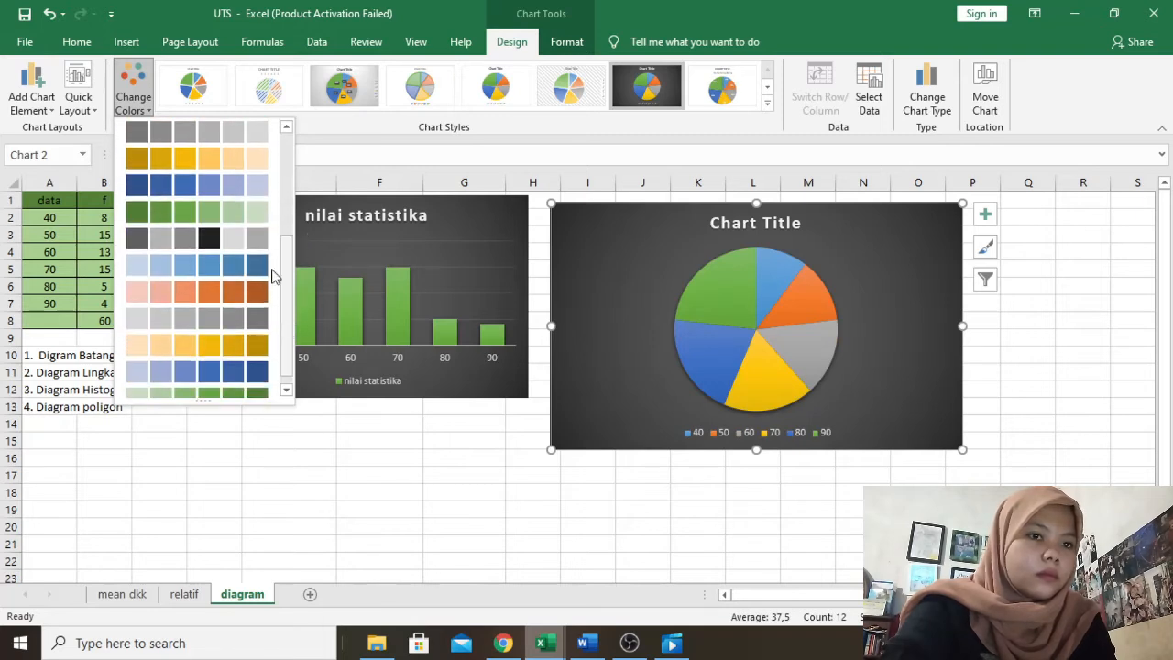
click(261, 217)
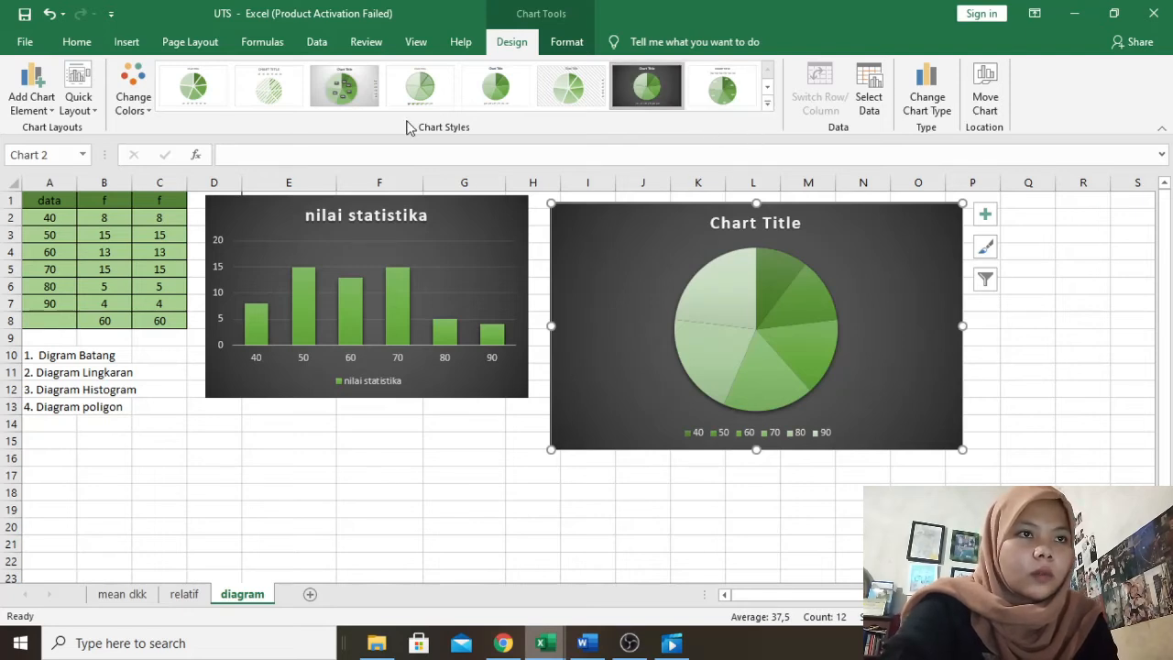
Try other pie chart styles to add percentage labels to the slices, and reapply the dark background style.
click(495, 85)
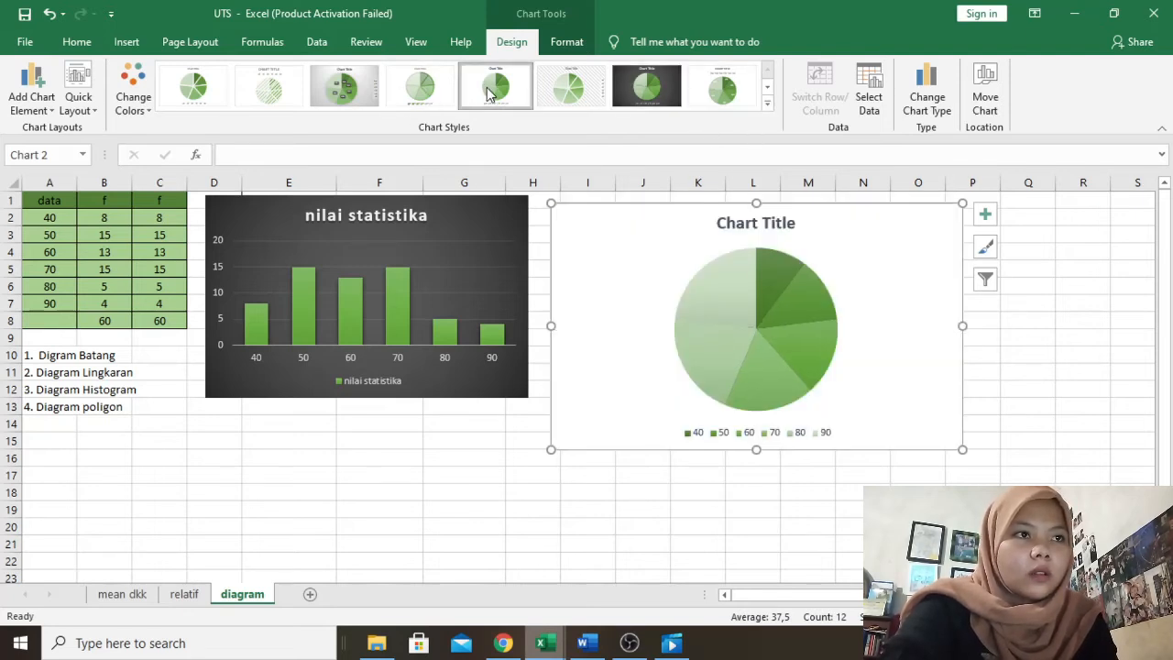
click(376, 80)
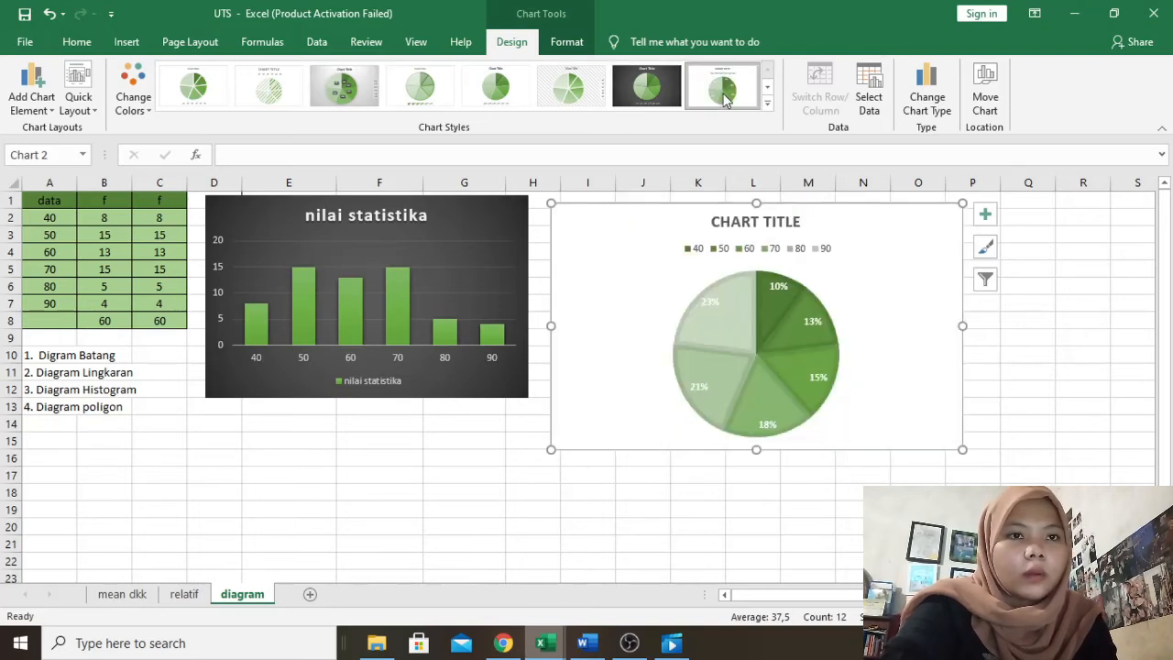
click(646, 86)
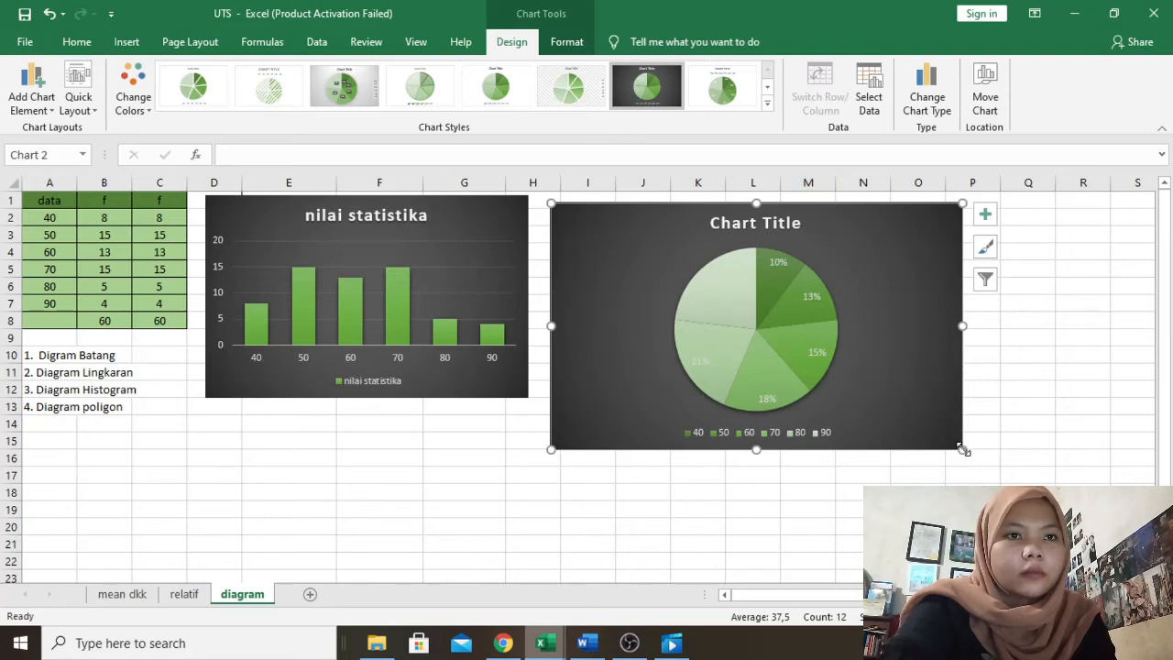
Shrink the pie chart to match the column chart's height and align it directly beside that chart.
drag(962, 449, 919, 406)
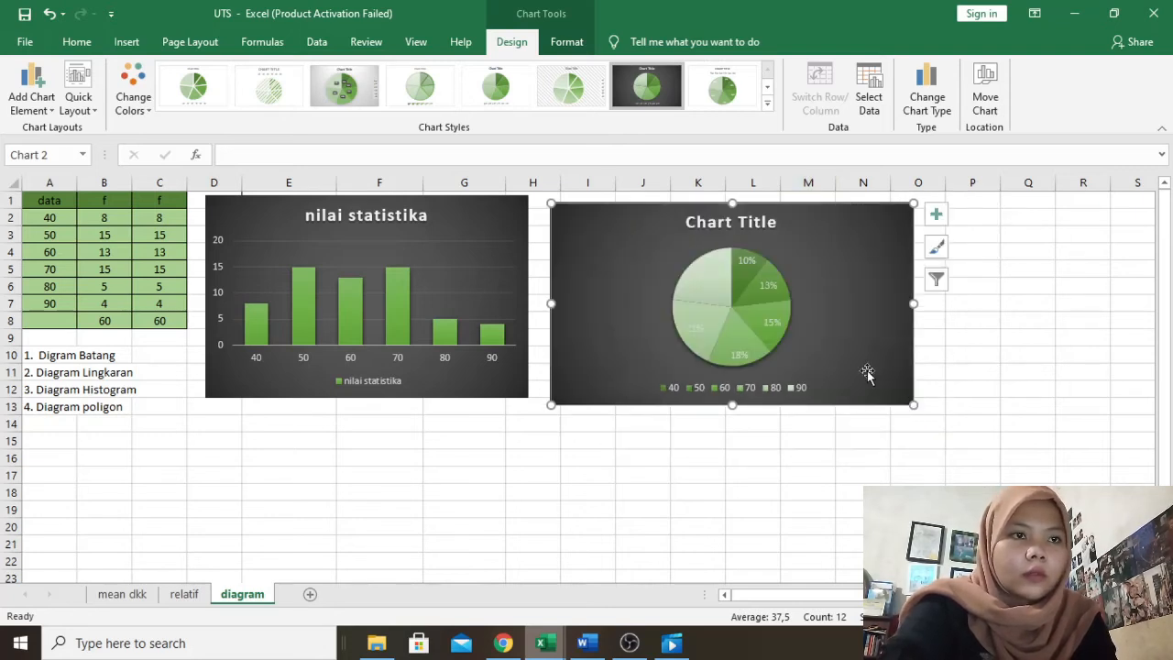
drag(858, 272, 847, 266)
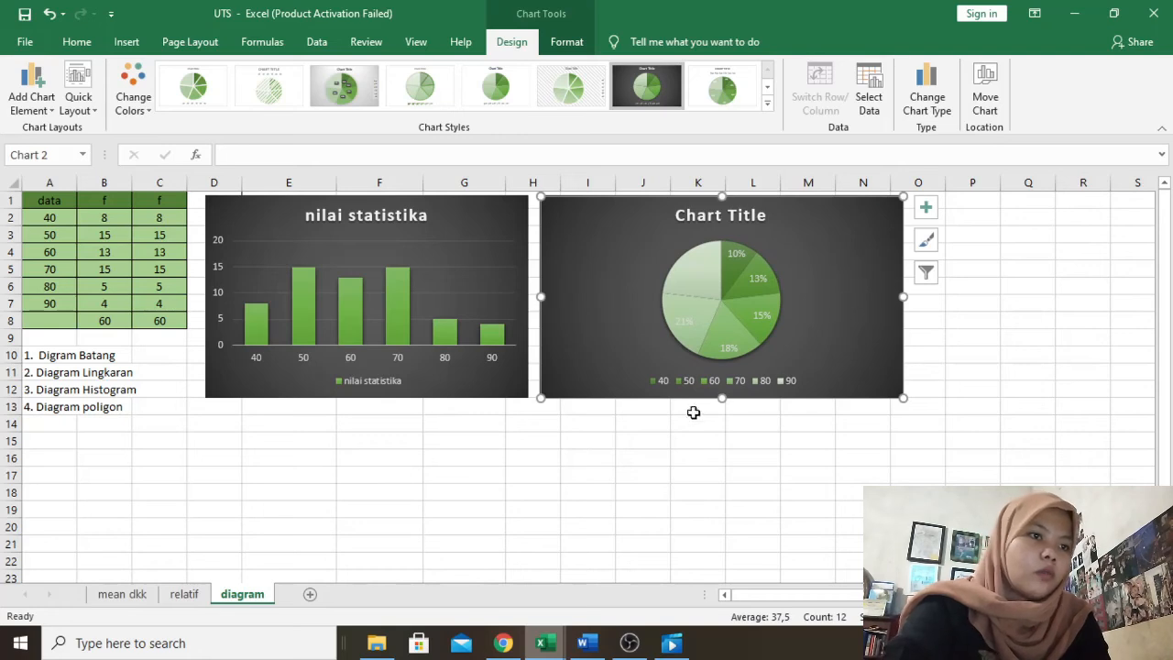
click(528, 491)
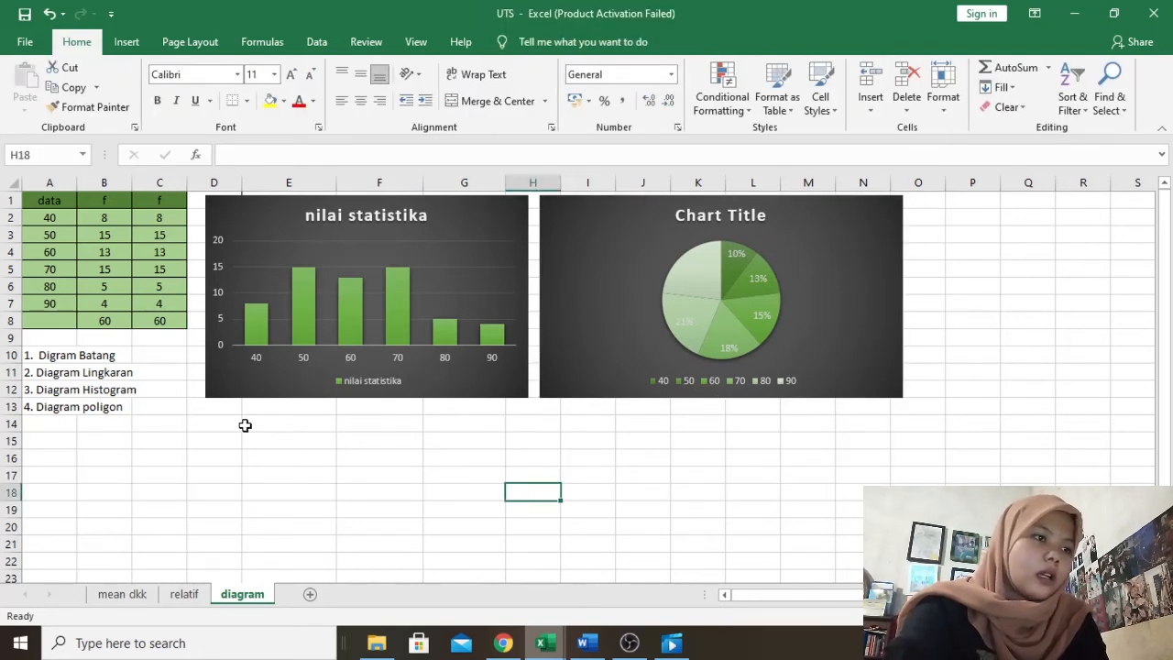
click(231, 424)
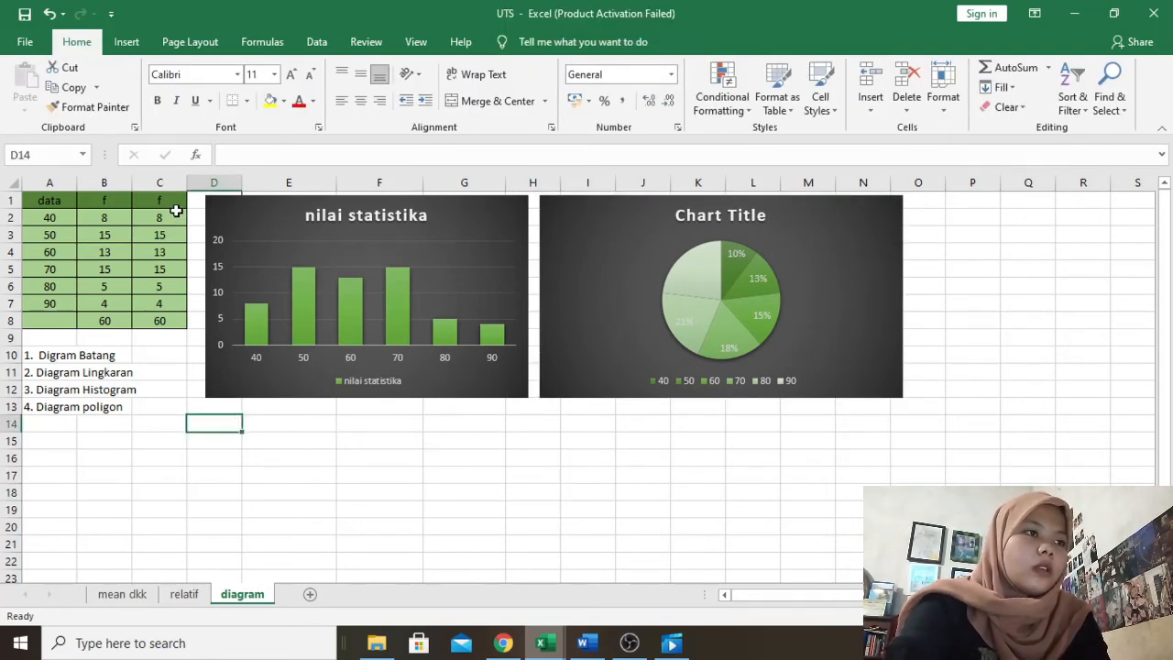
Insert a clustered column chart from A2:C7 and switch it to the variant using the data values 40 to 90 as categories.
drag(42, 219, 143, 314)
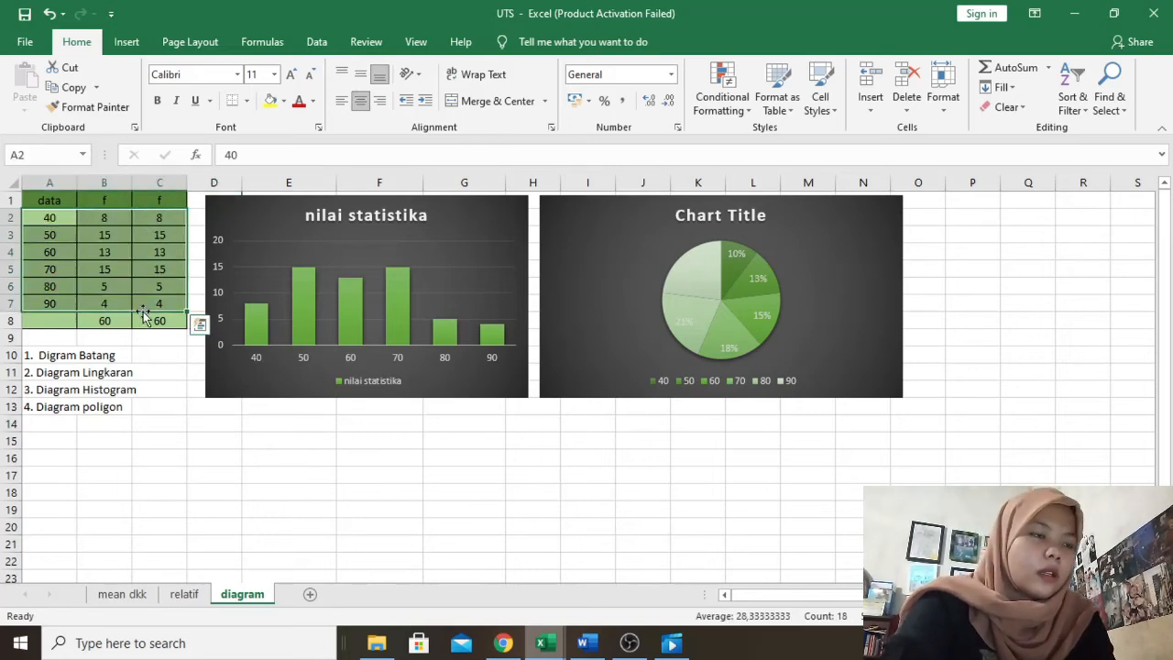
click(127, 42)
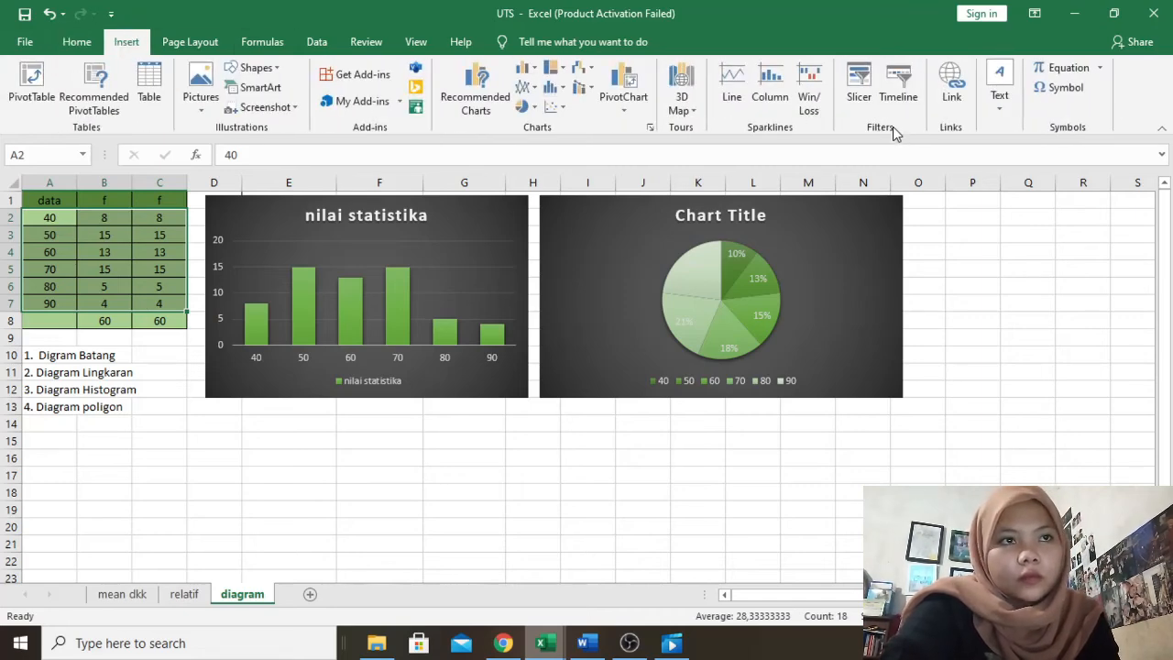
click(535, 68)
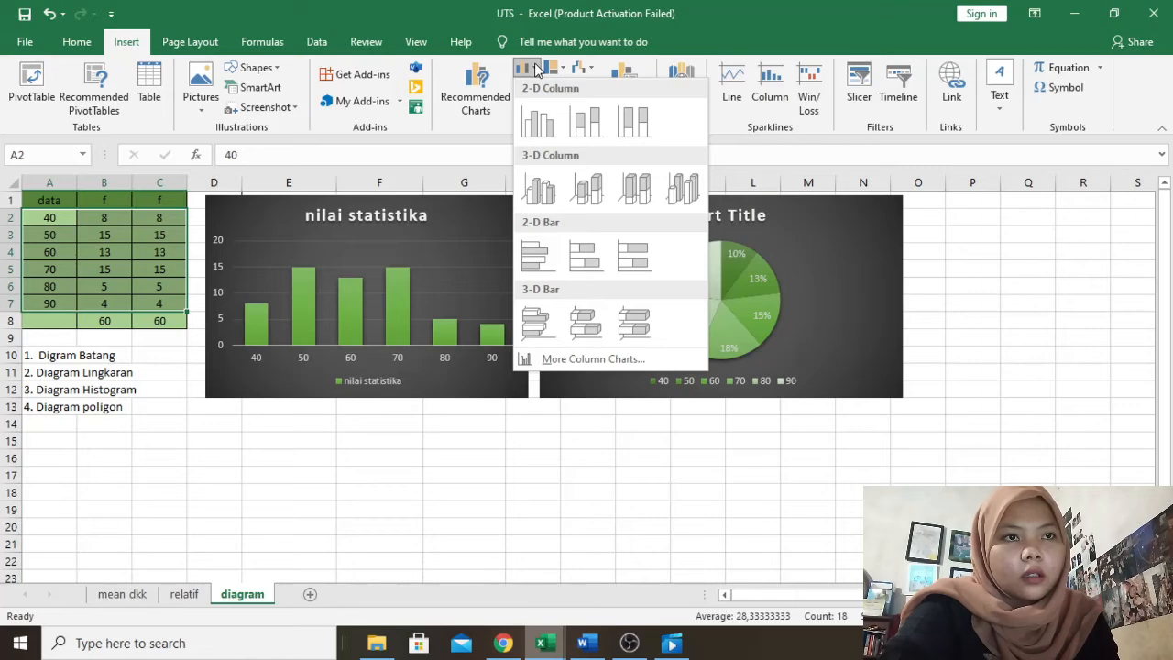
click(546, 120)
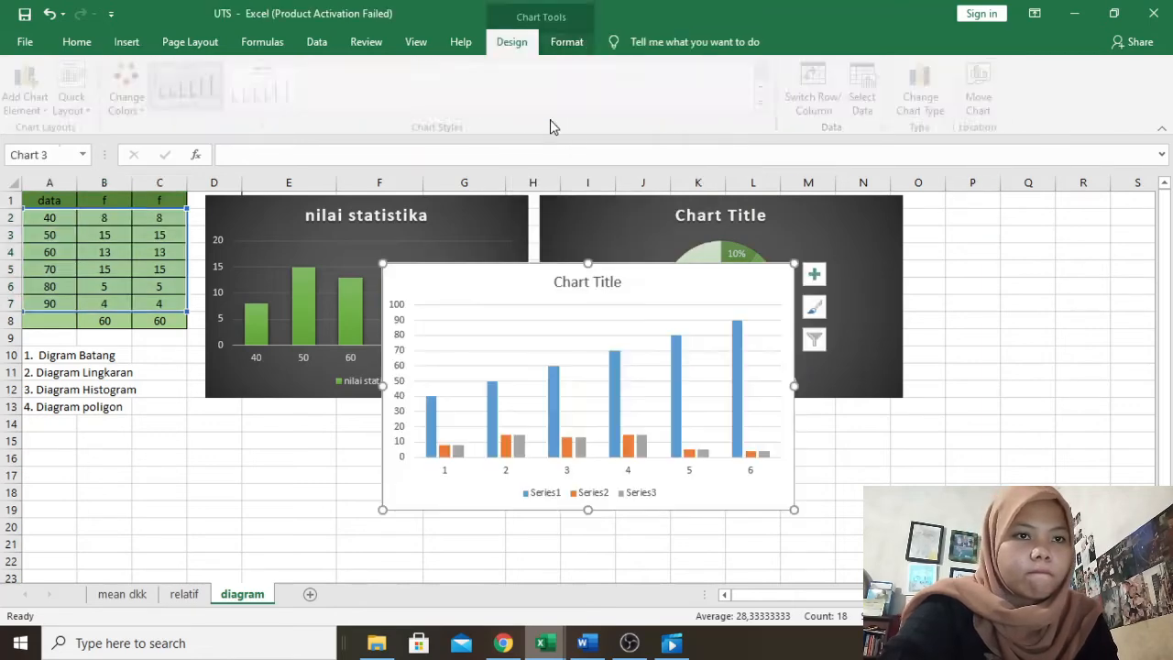
click(919, 117)
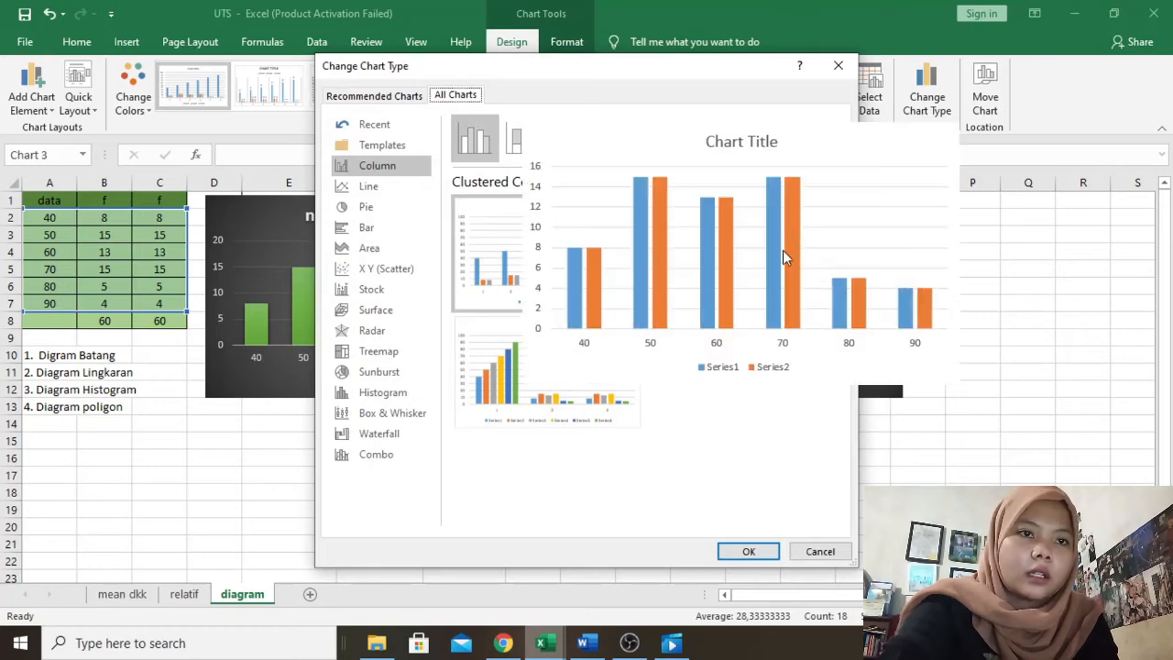
mouse_move(689, 301)
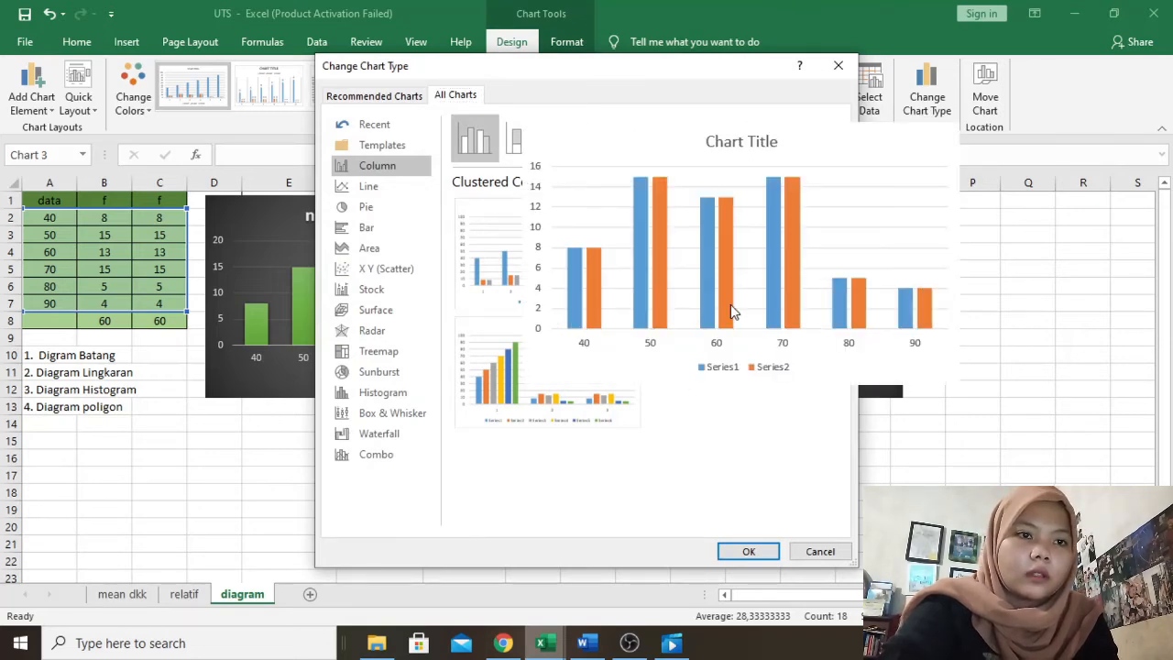
click(730, 304)
click(748, 552)
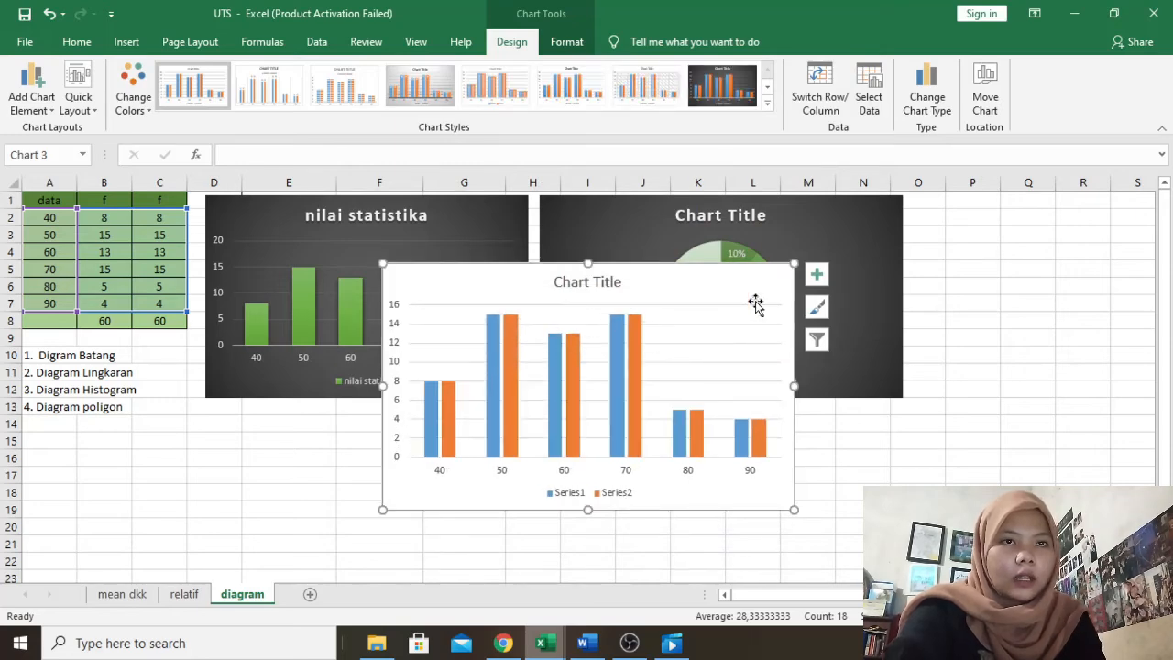
Rename the new column chart's first series as histogram in its data source.
click(861, 75)
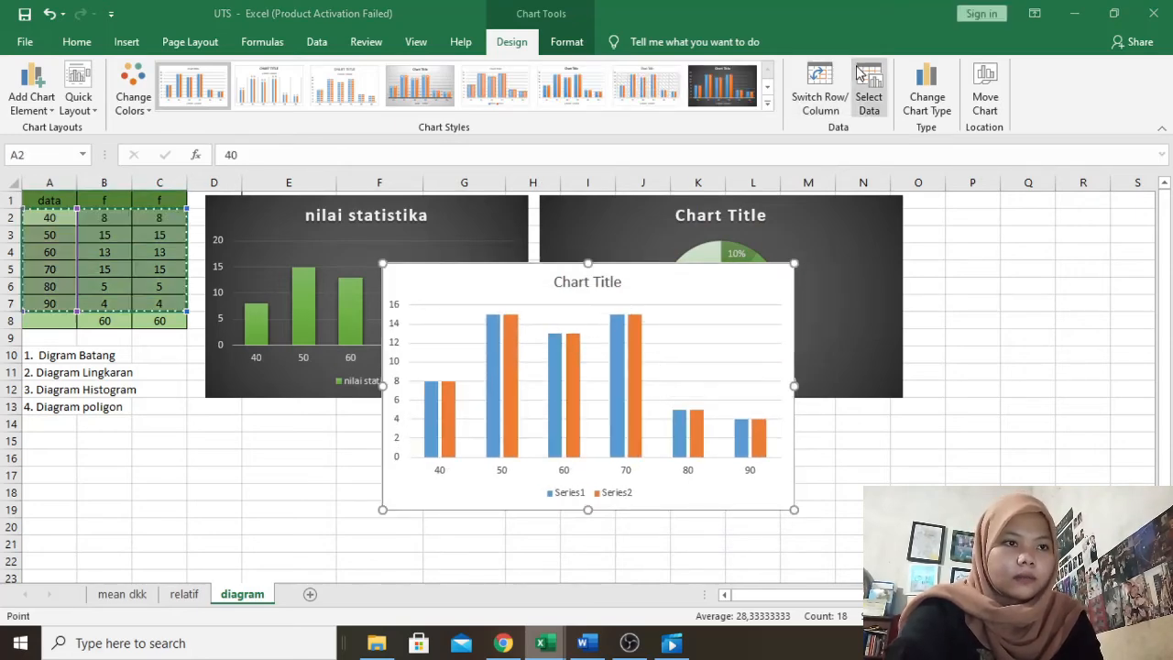
drag(449, 217, 444, 218)
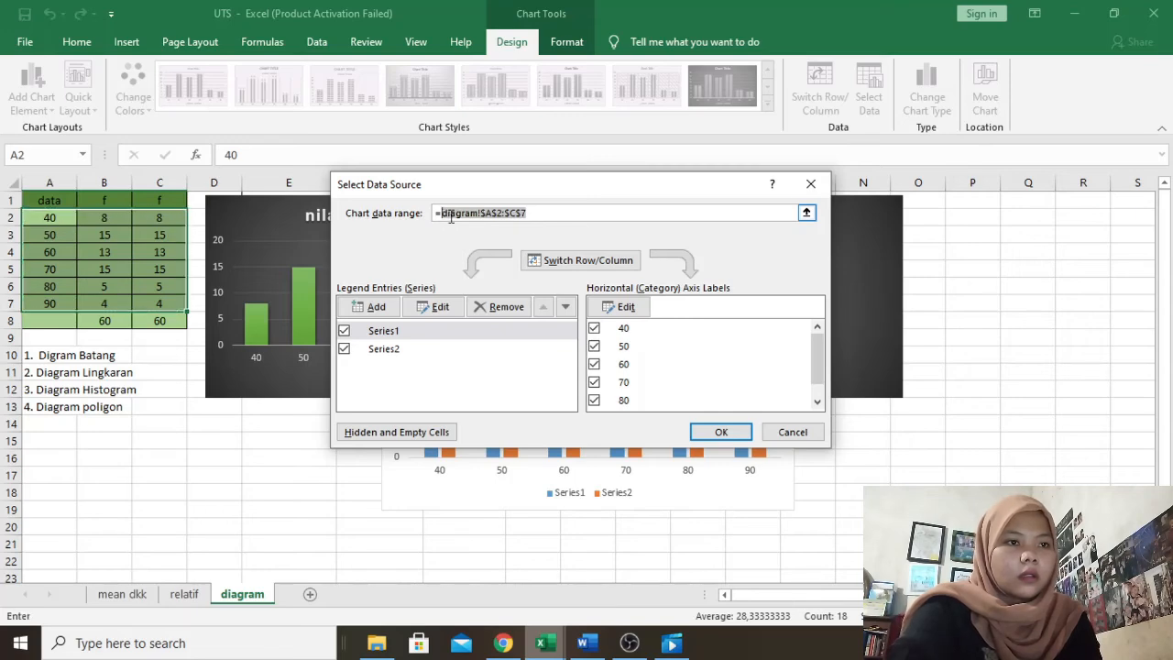
click(441, 308)
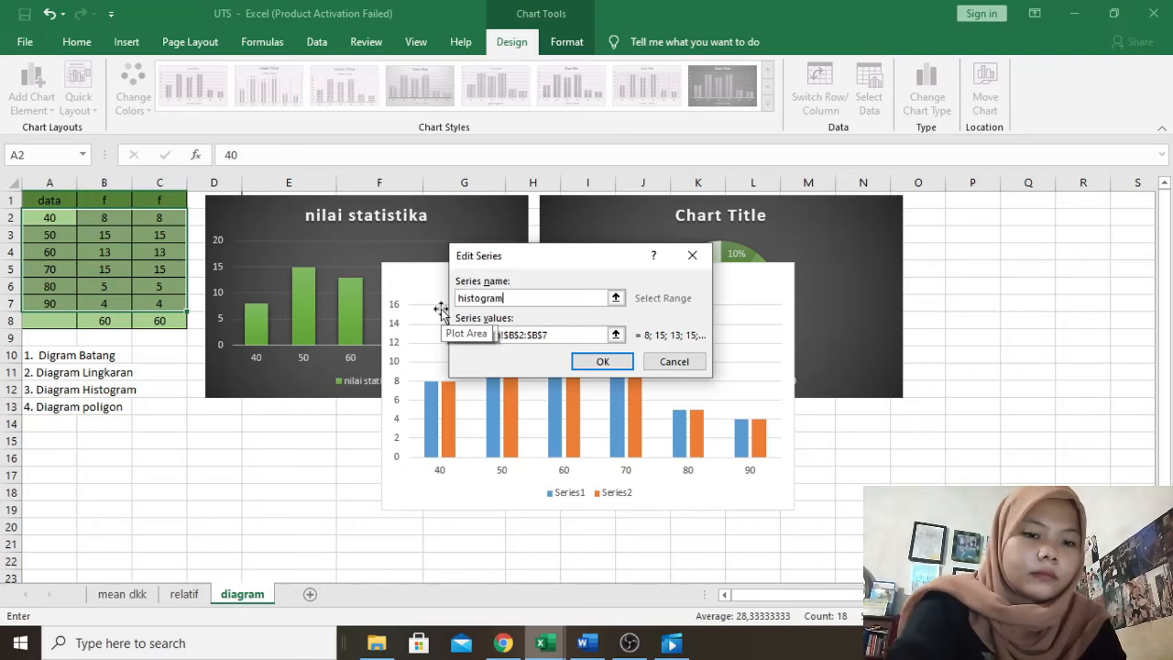
key(Return)
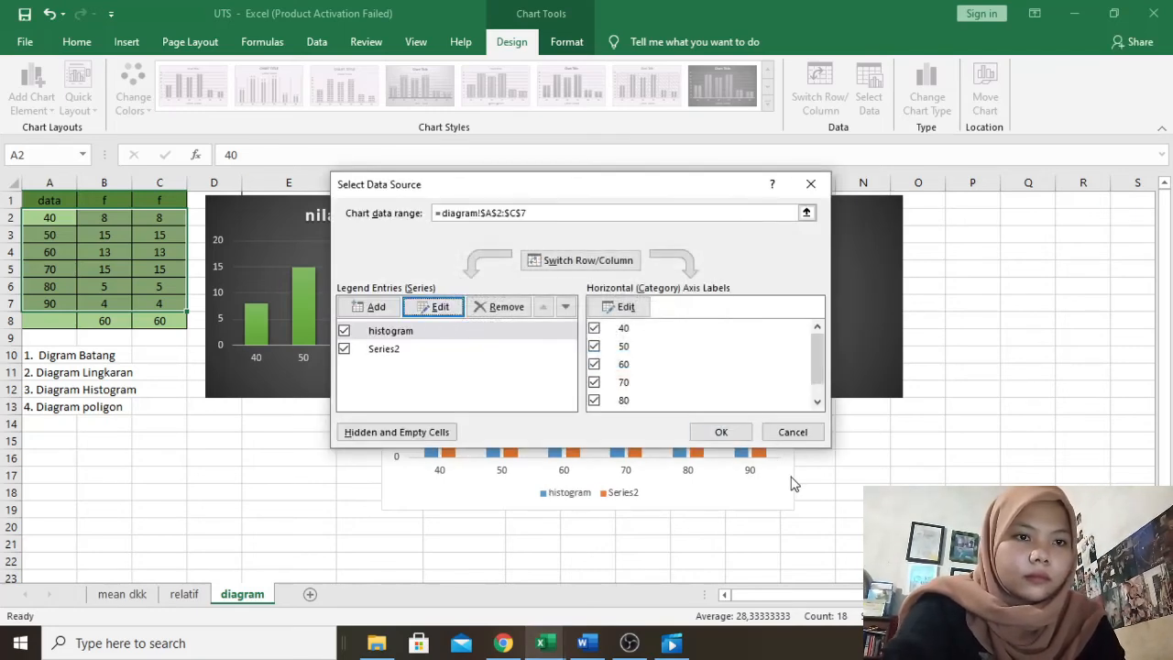
click(723, 432)
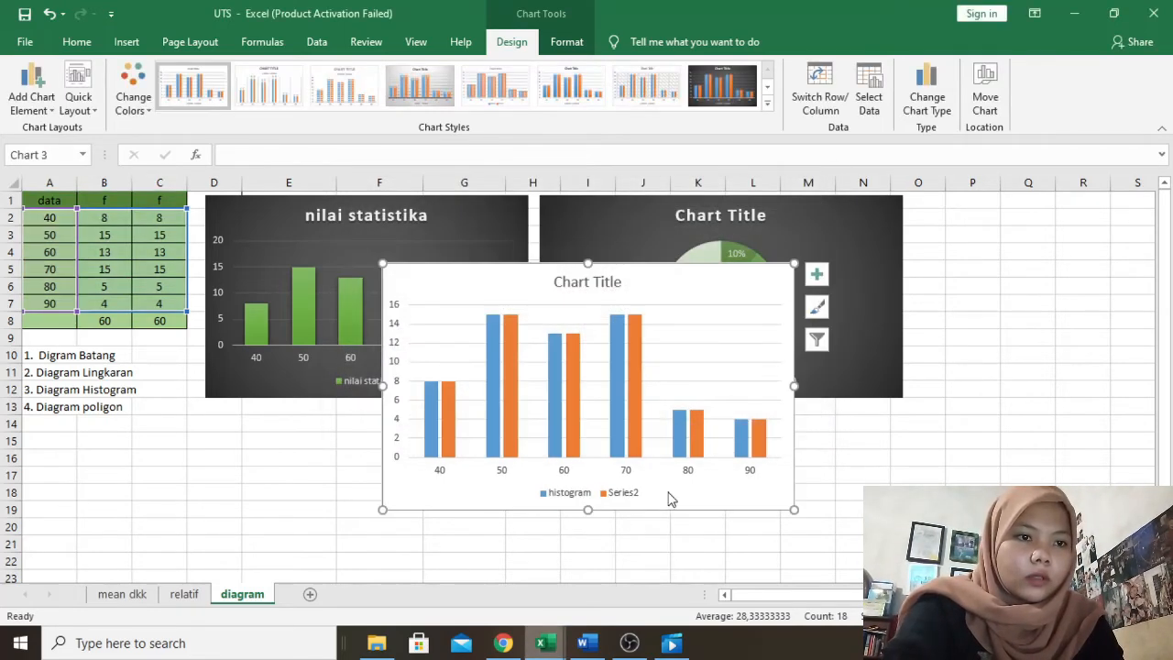
Set the series overlap and the gap width of the new chart's columns to 0%.
click(621, 502)
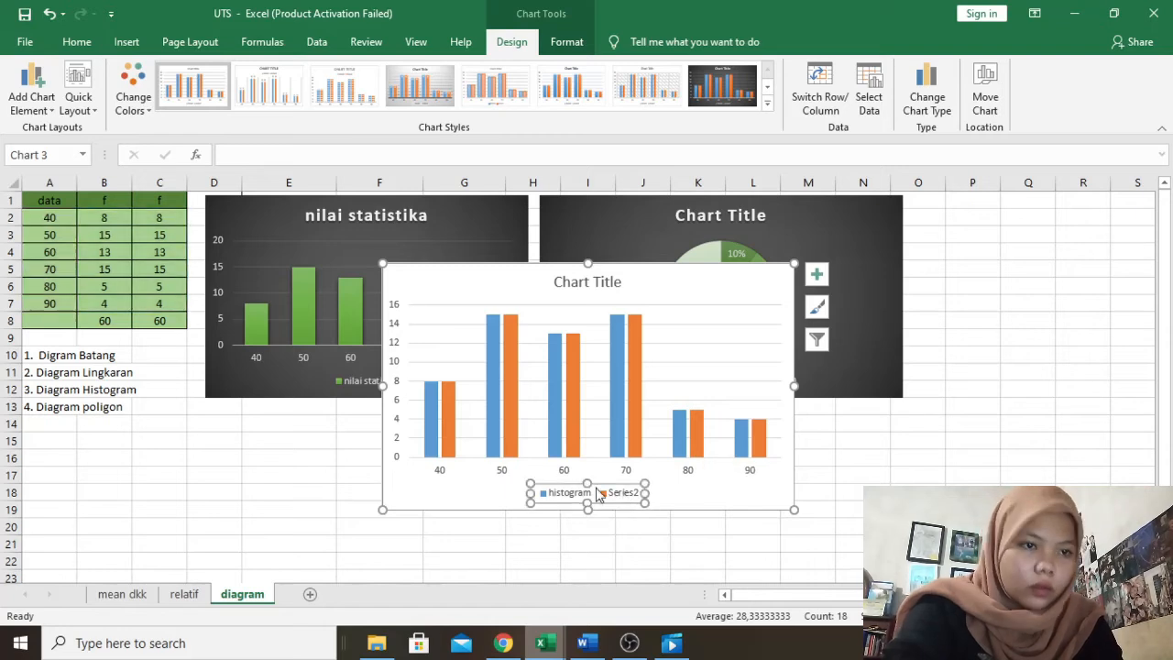
double_click(634, 491)
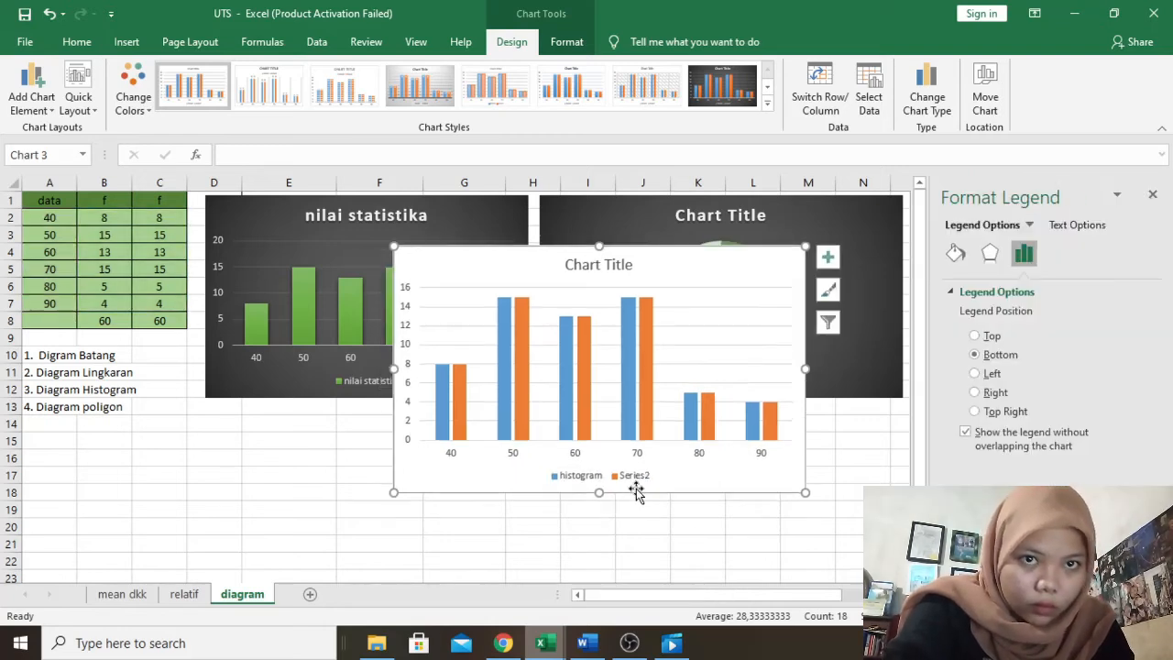
click(640, 488)
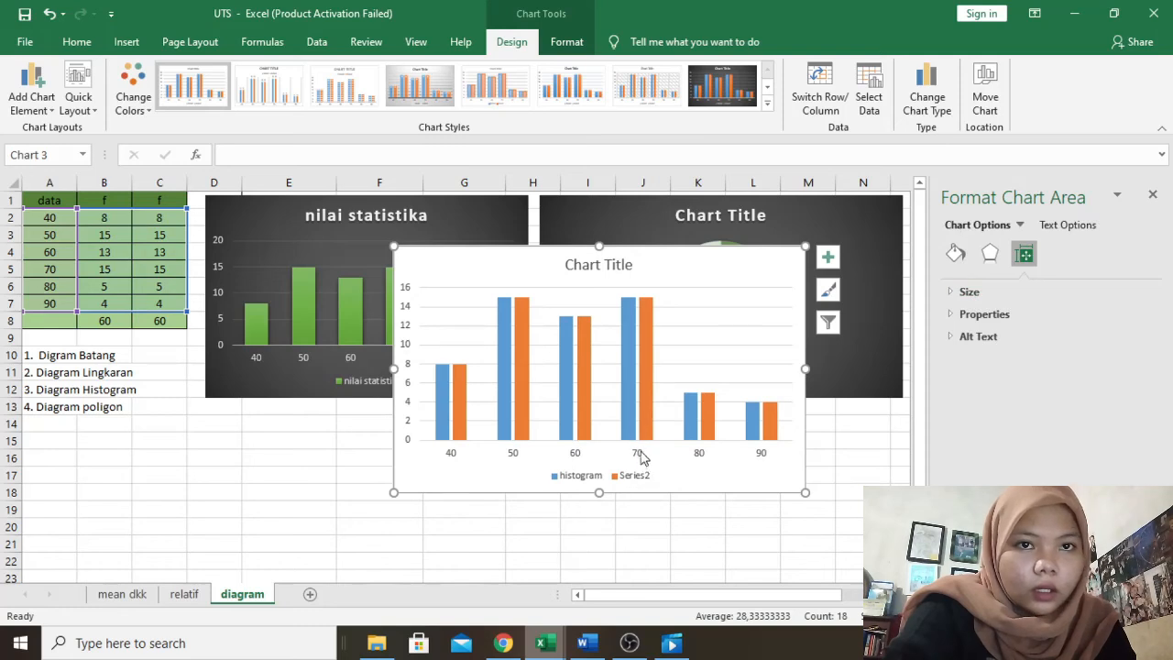
click(649, 376)
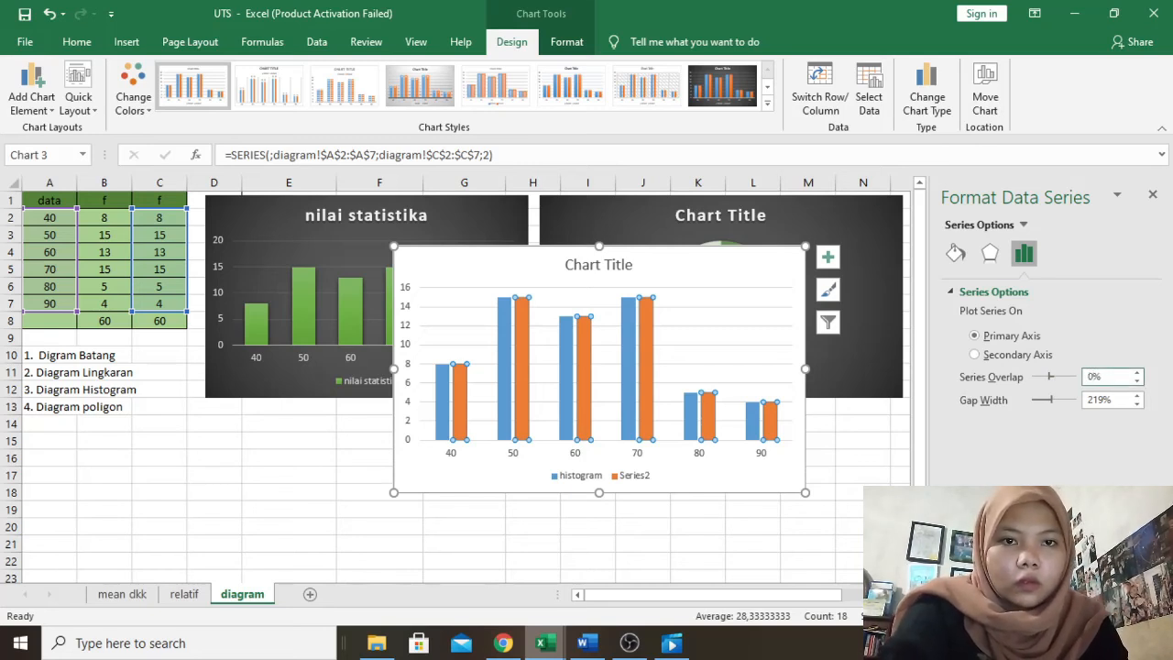
click(1100, 396)
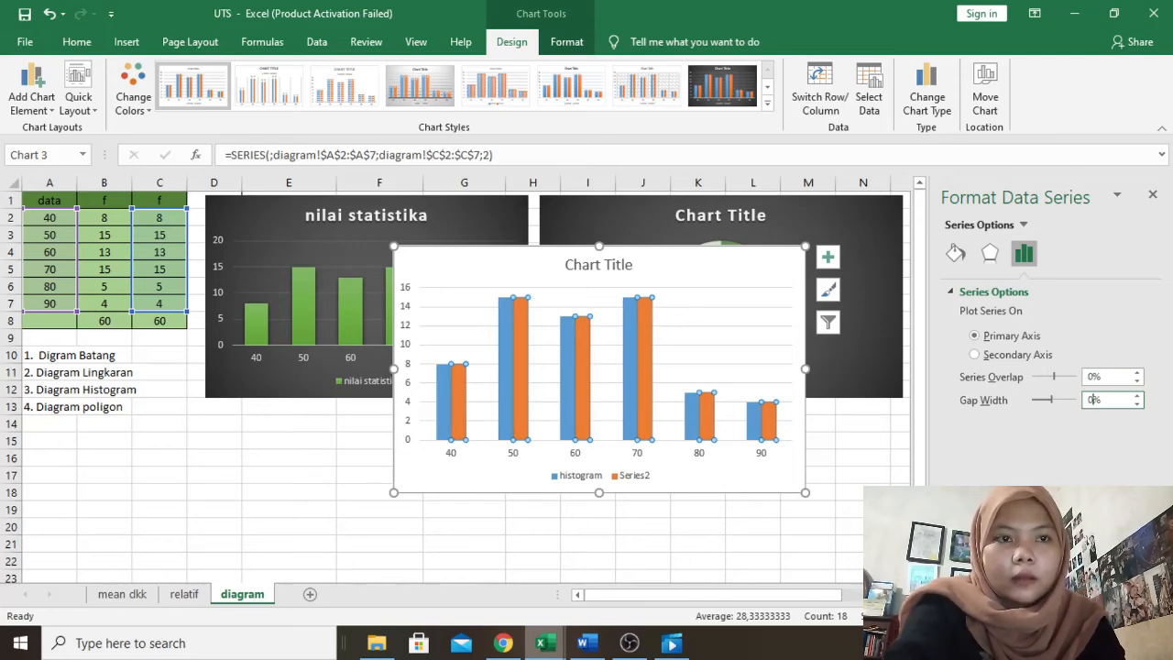
key(Return)
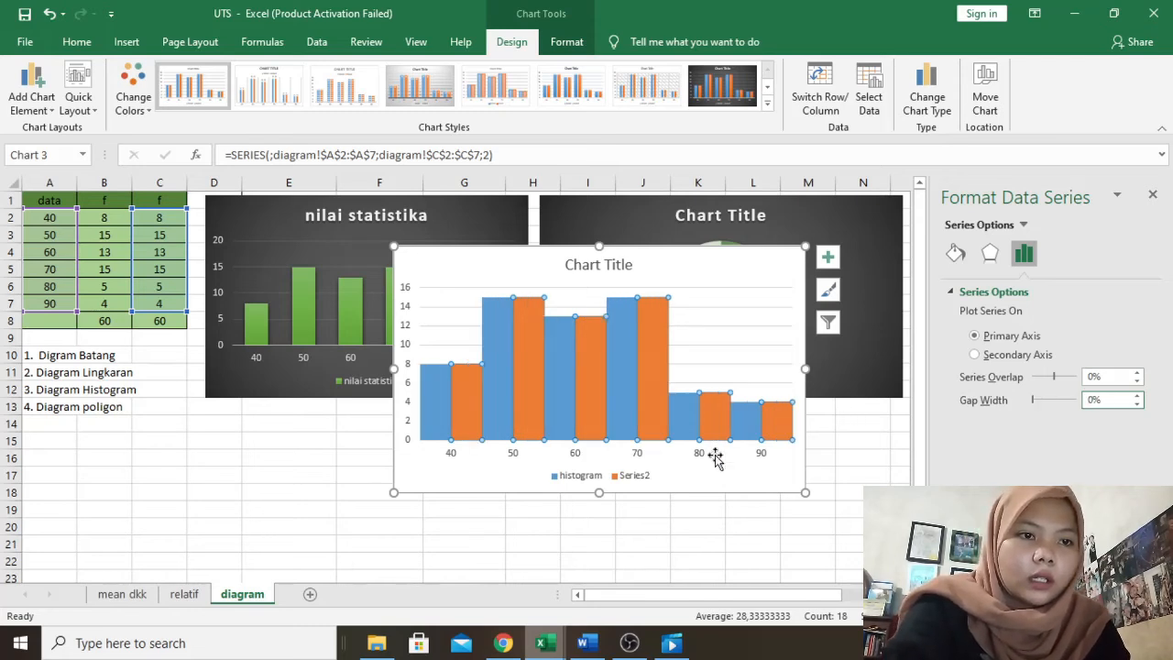
Delete the Series2 entry from the histogram chart's legend.
click(639, 483)
click(639, 483)
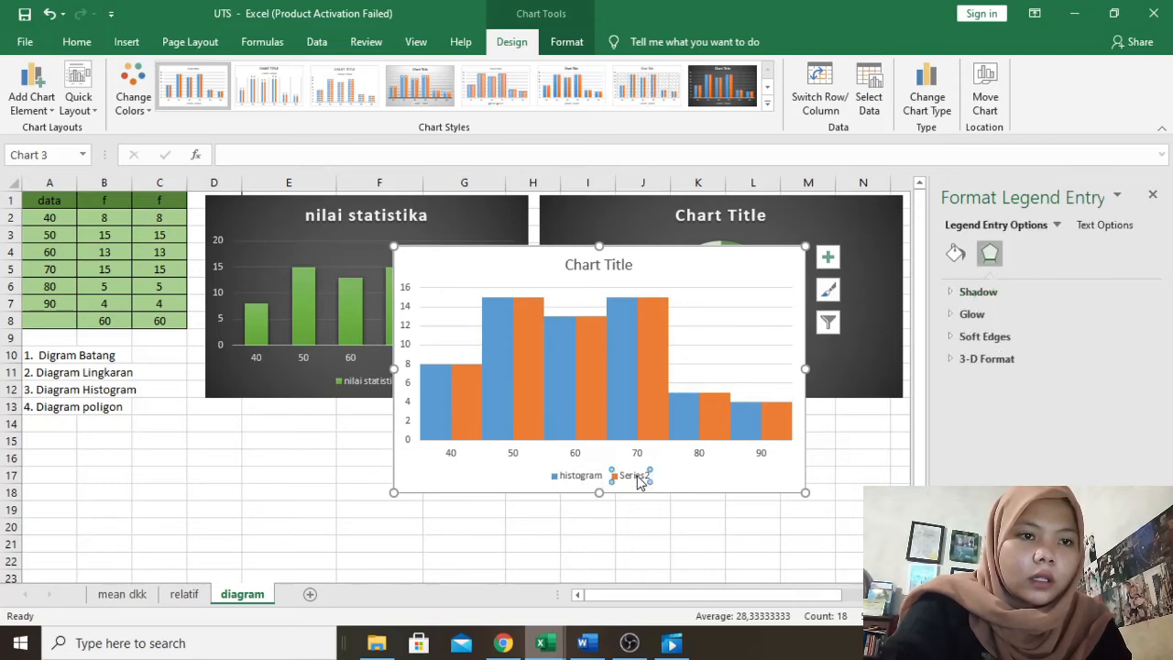
right_click(639, 483)
click(707, 298)
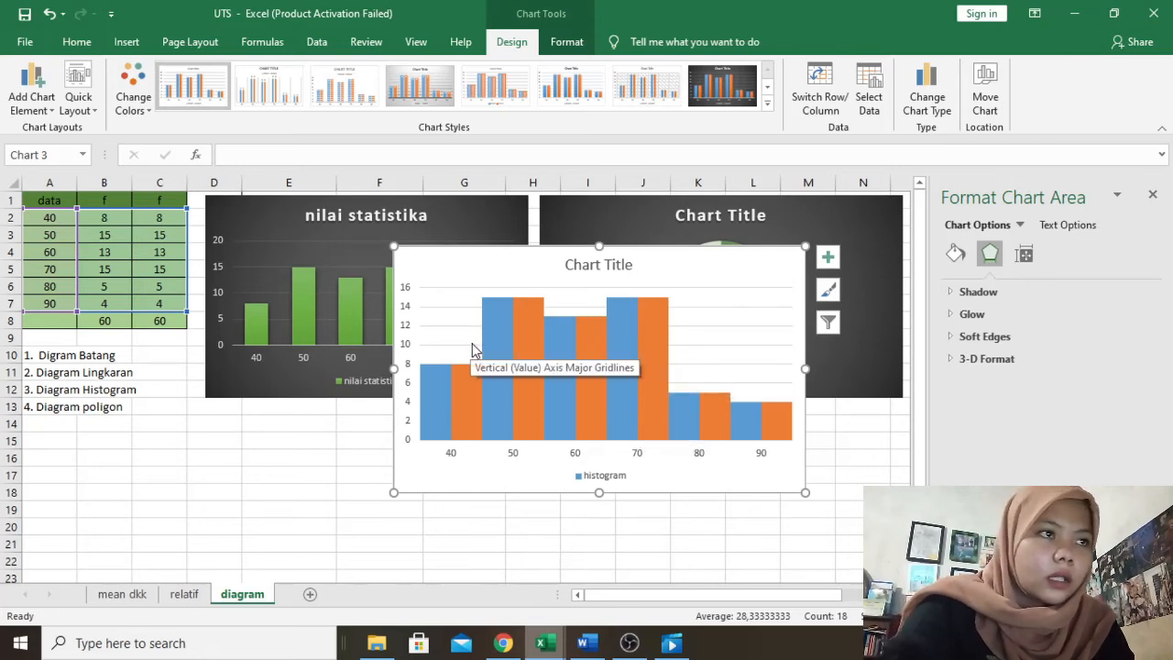
Recolour the histogram chart with the monochromatic green palette.
click(133, 92)
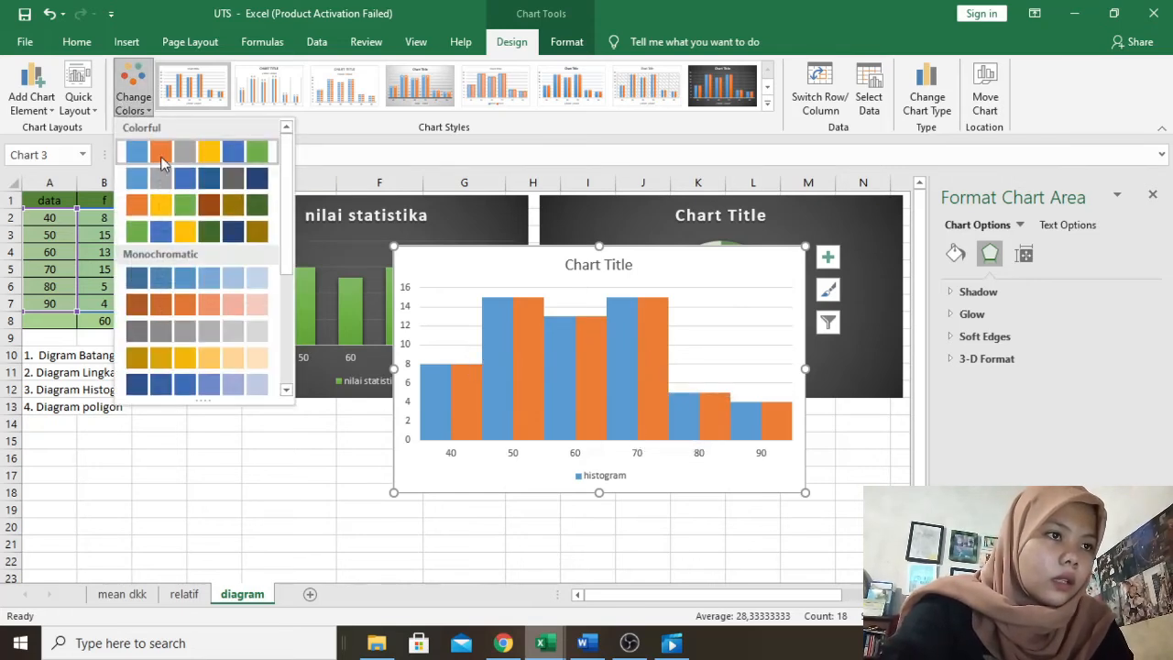
scroll(257, 215, down, 4)
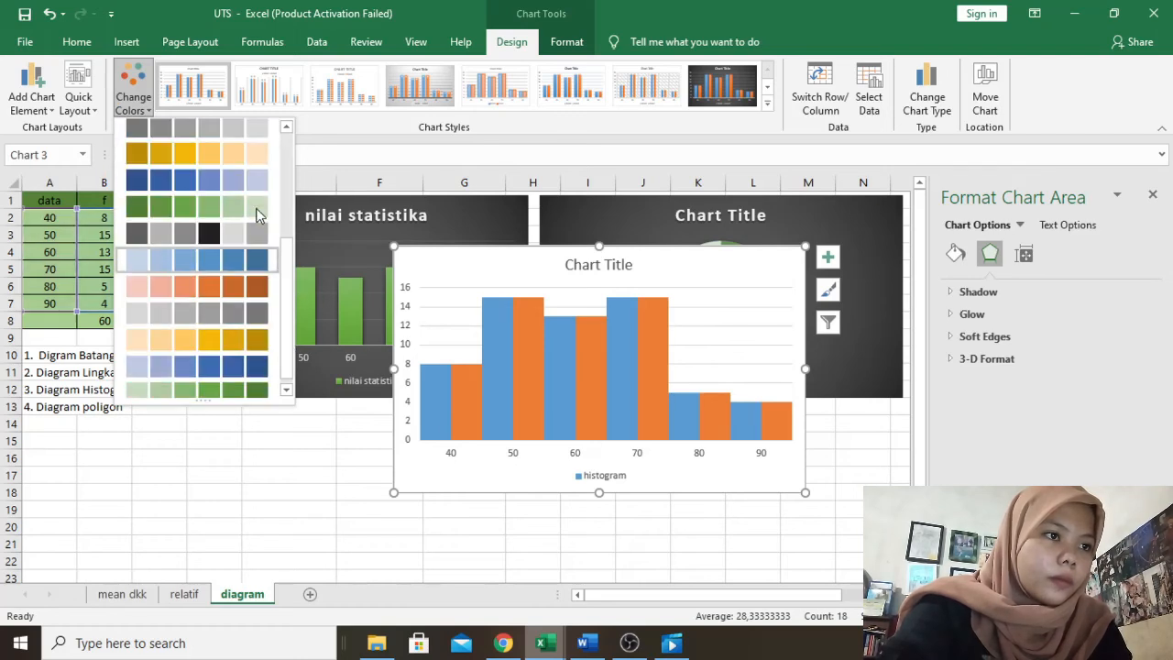
click(257, 209)
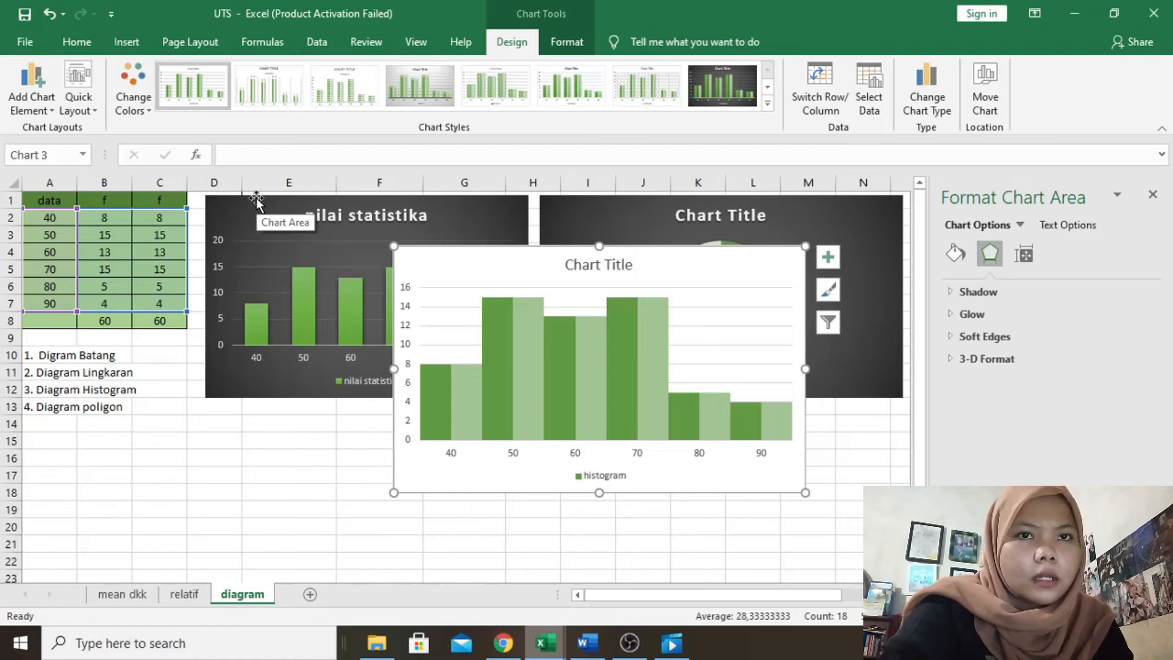
Fill the columns of both series in the histogram chart with the darkest theme green.
right_click(589, 399)
click(620, 352)
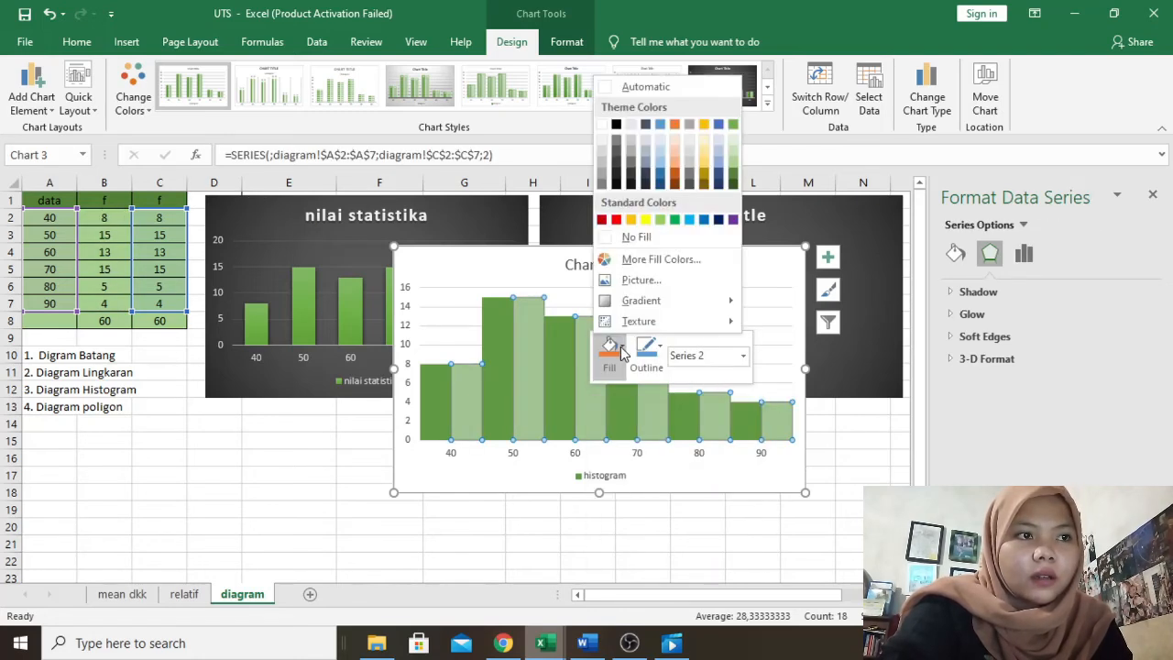
click(731, 165)
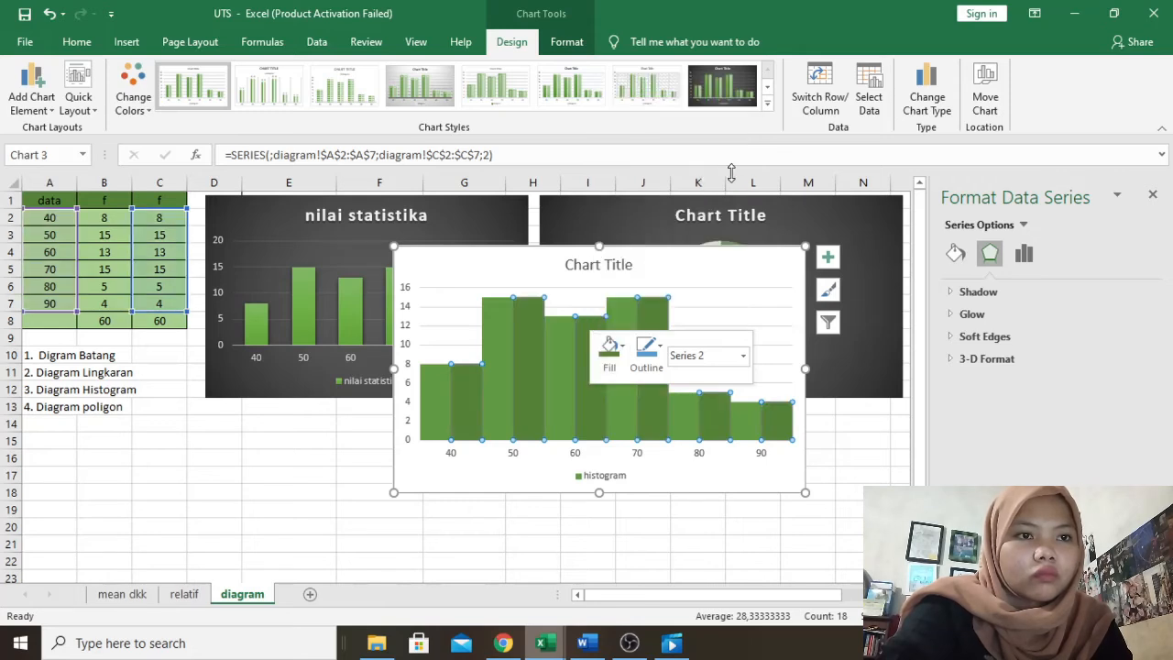
click(613, 353)
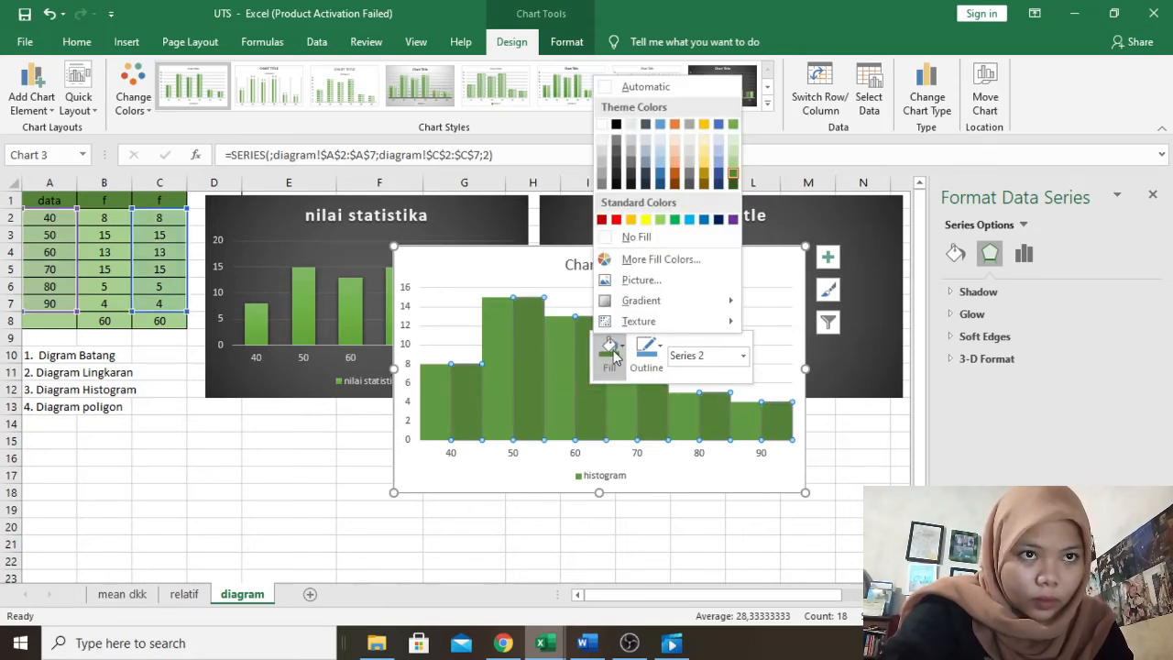
click(733, 182)
click(550, 363)
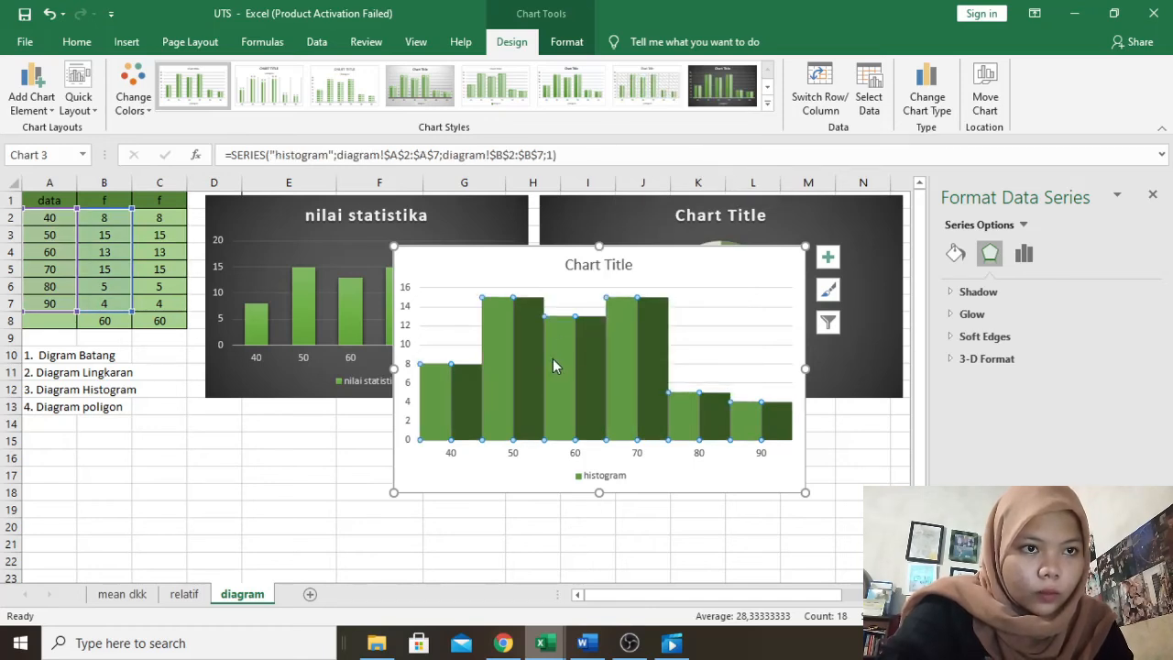
right_click(552, 358)
click(573, 311)
click(703, 466)
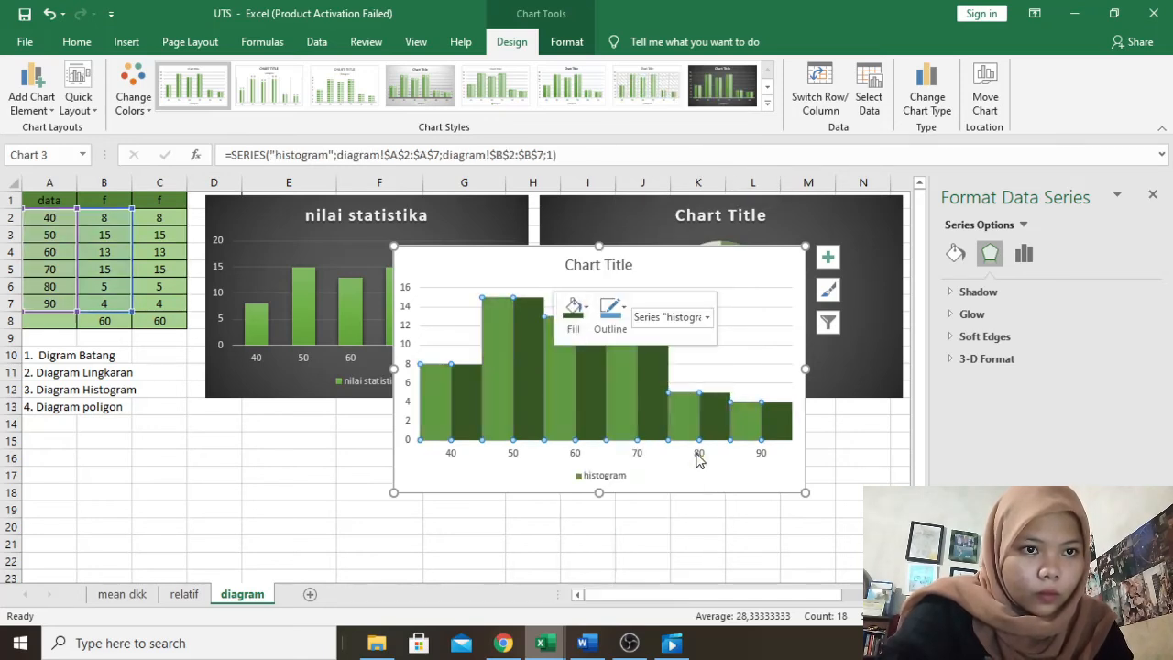
click(727, 374)
Outline the columns of the histogram chart's second series in a light theme green.
right_click(650, 360)
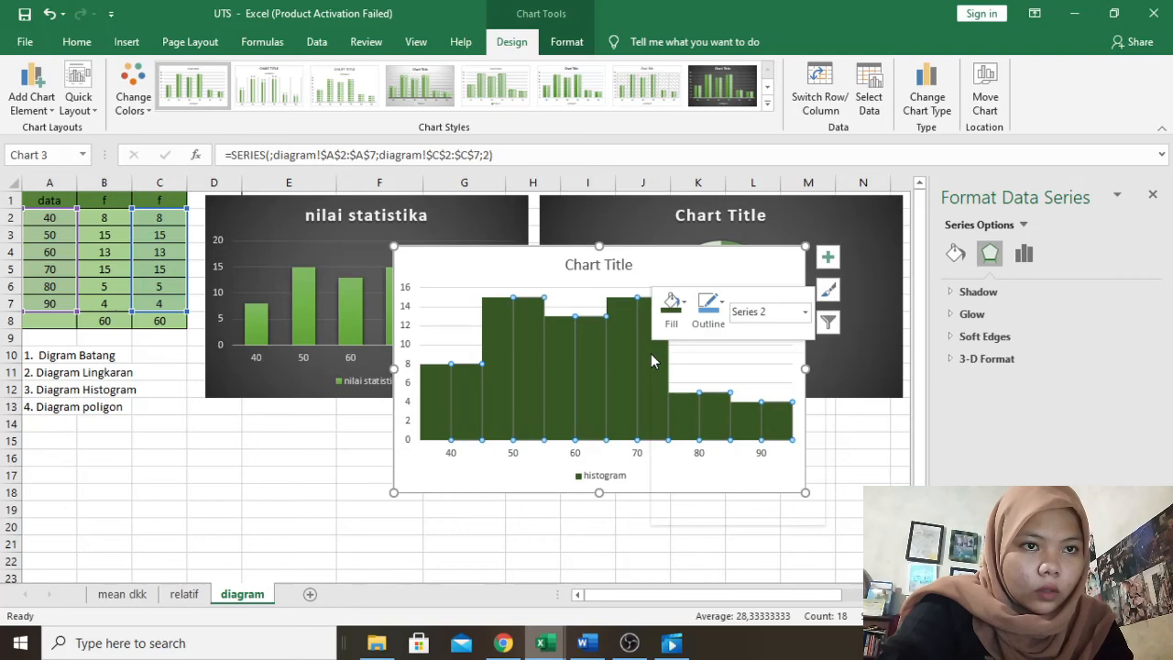
click(708, 309)
click(825, 408)
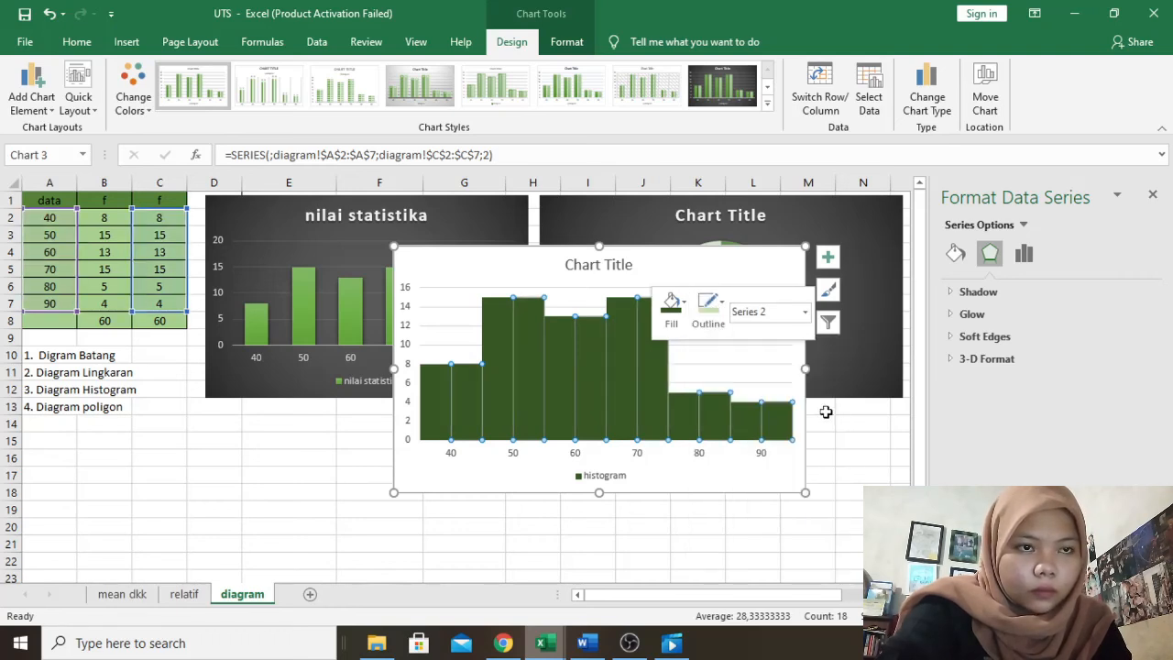
click(752, 367)
click(621, 355)
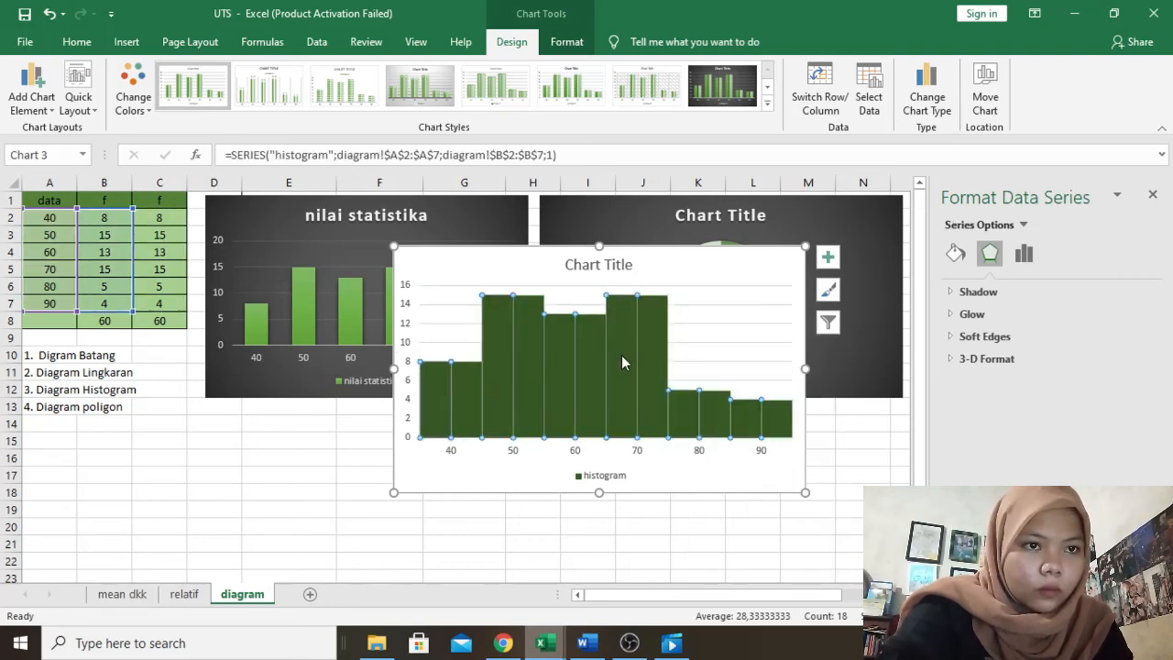
Outline the columns of the histogram chart's second series in the darkest theme green.
right_click(639, 362)
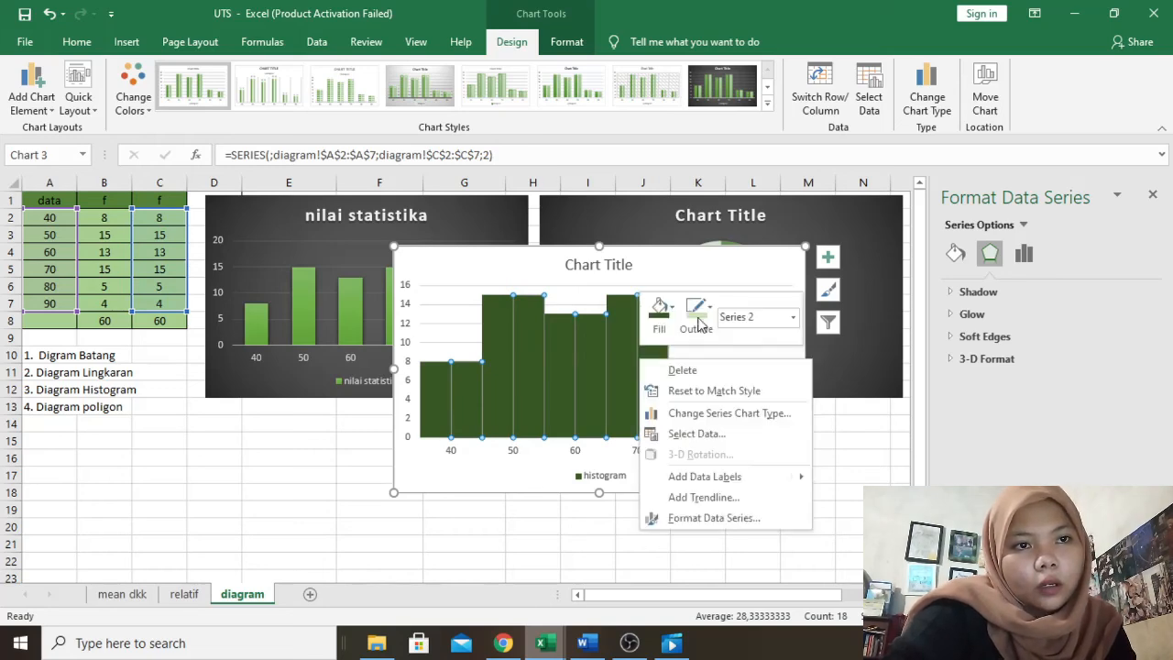
click(697, 323)
click(824, 449)
click(825, 404)
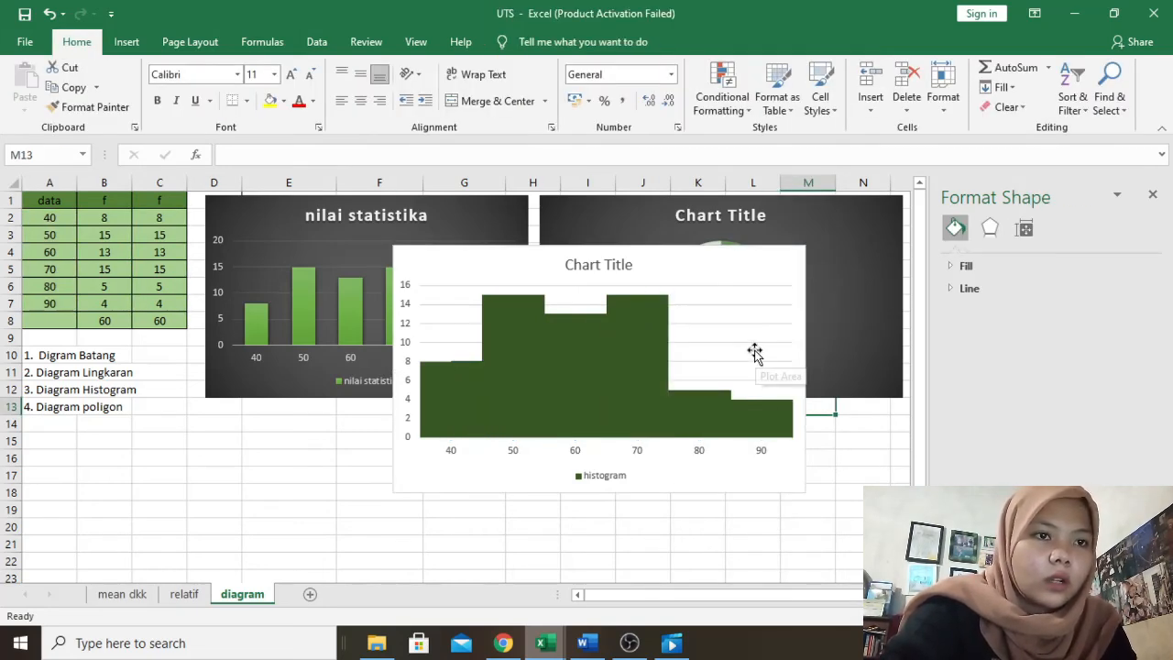
Change the histogram chart's title to "Nilai Statistika".
click(618, 264)
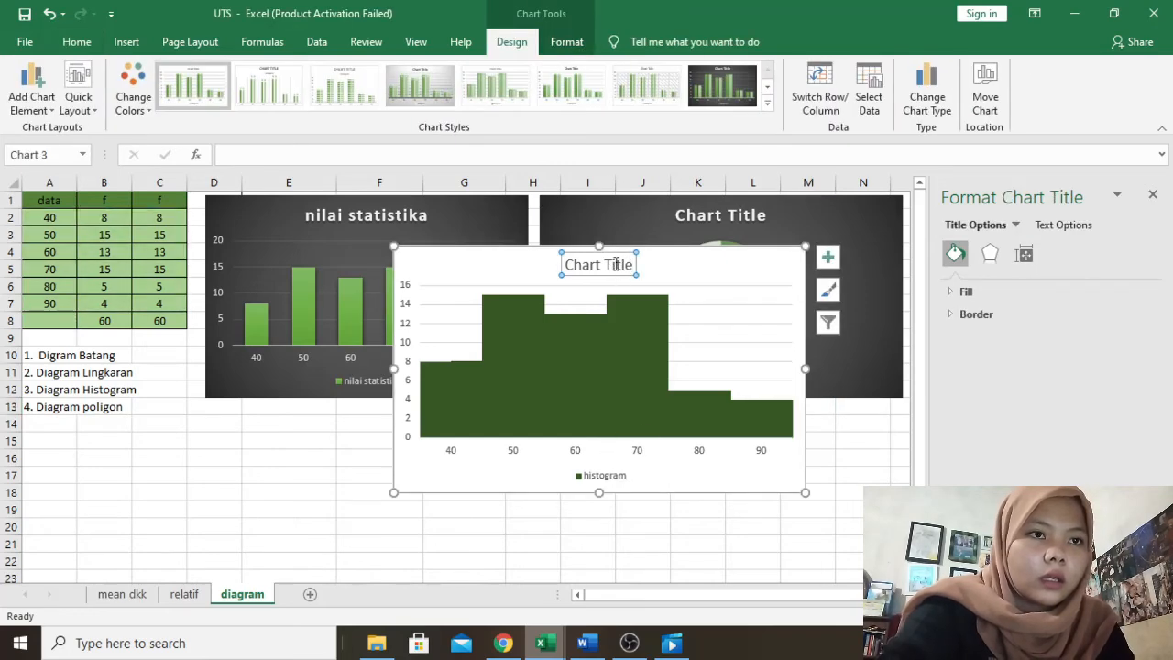
triple_click(618, 264)
key(BackSpace)
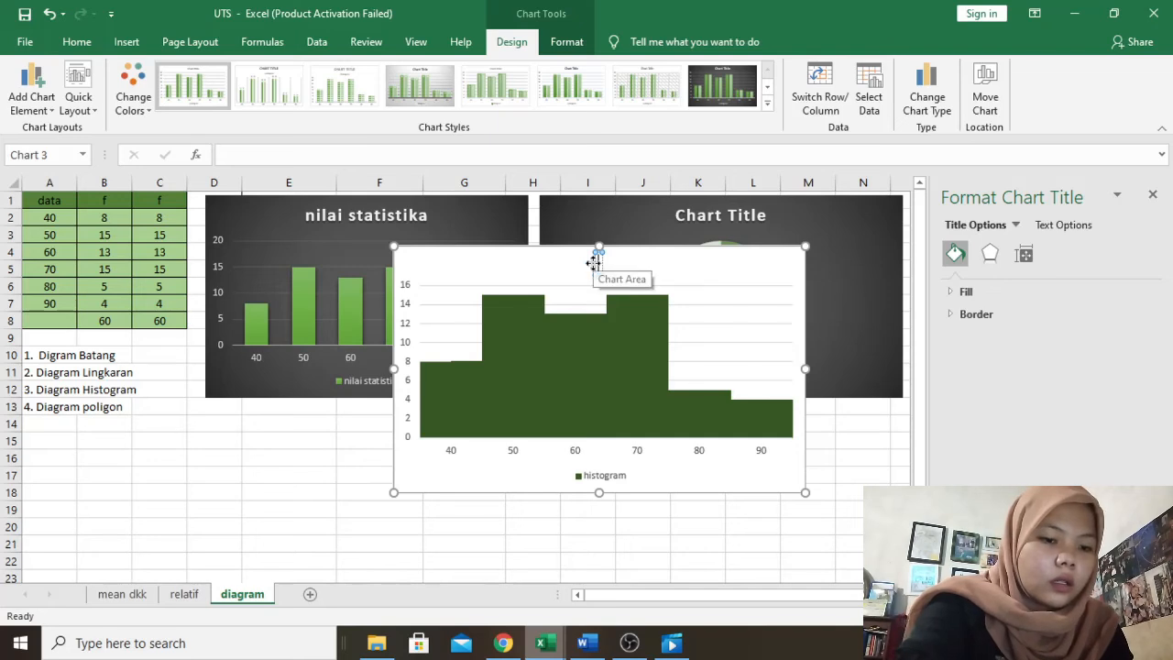
text(Nil)
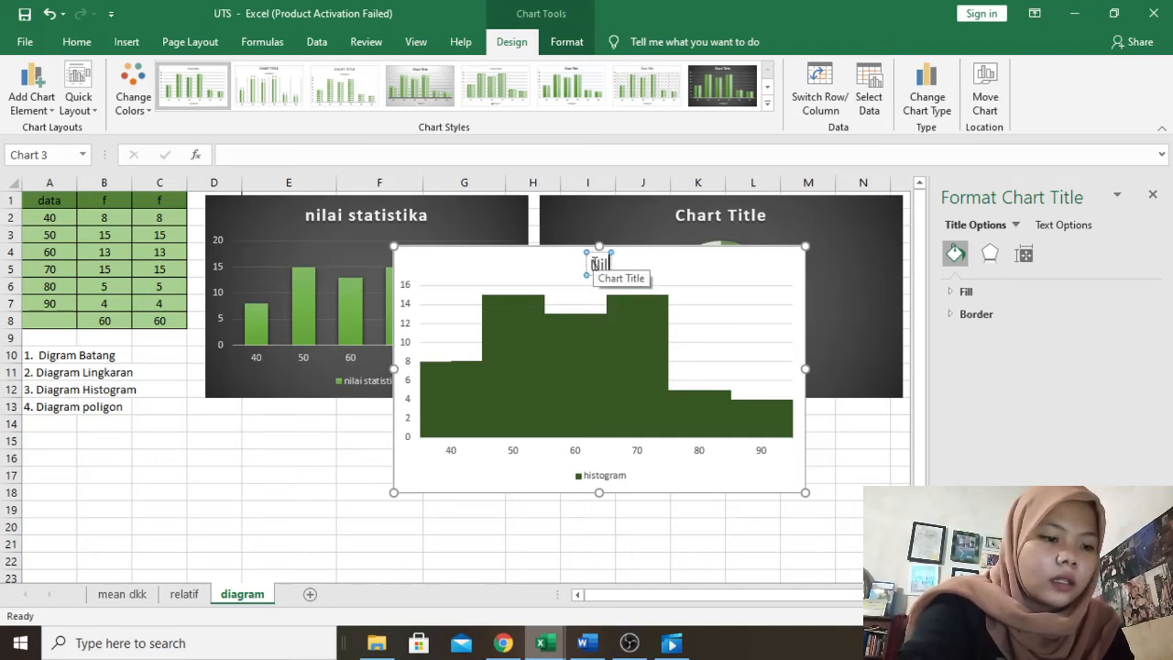
text(ai Sta)
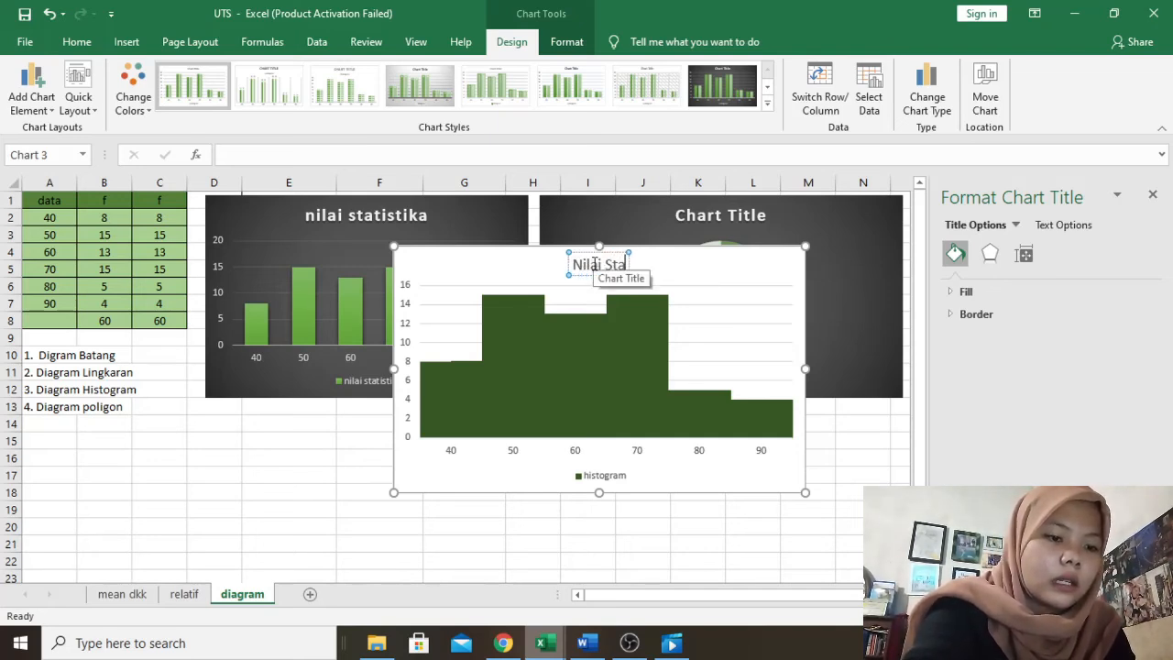
text(tistika)
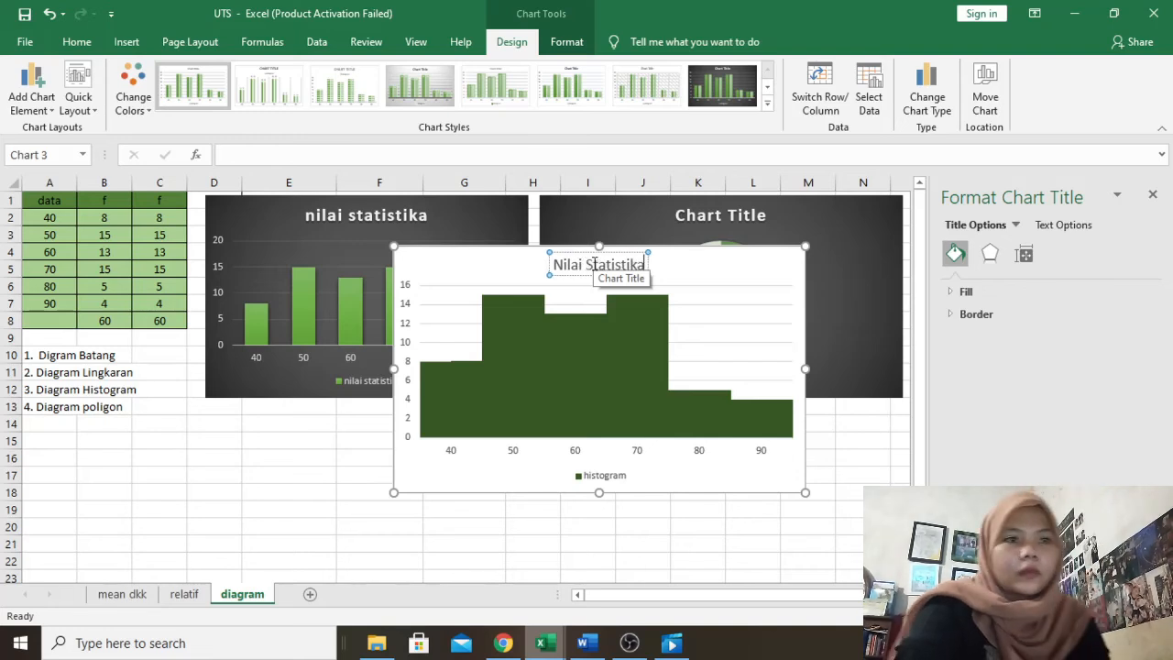
Shrink the histogram chart and place it directly below the bar chart.
drag(803, 494, 738, 450)
click(678, 280)
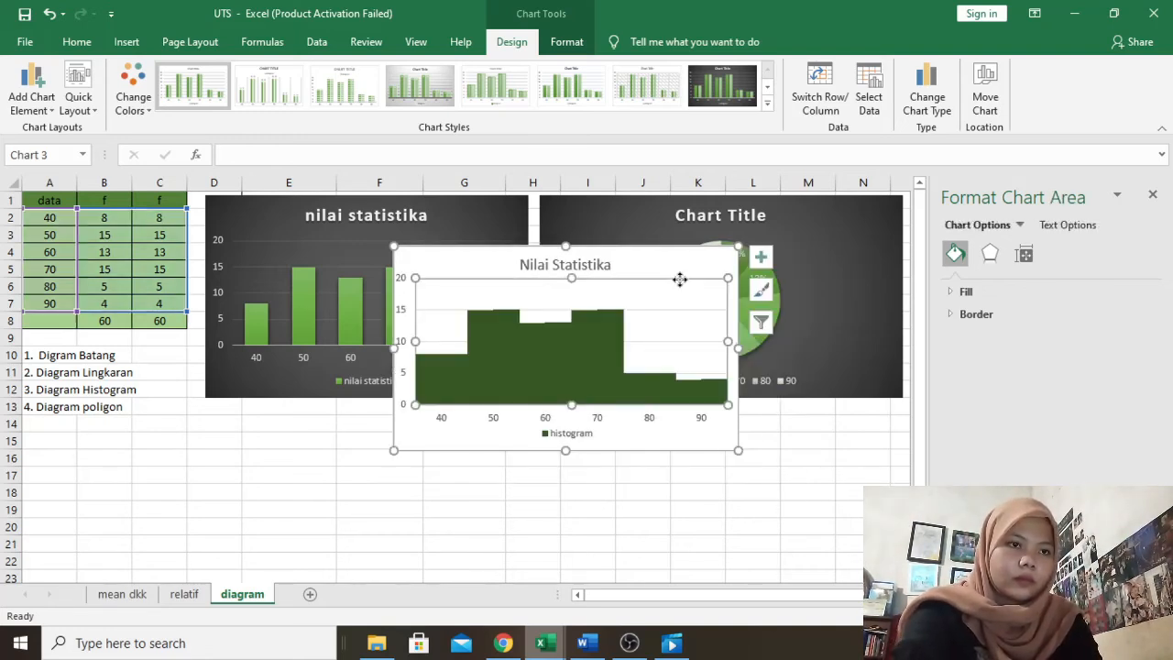
drag(630, 325, 651, 293)
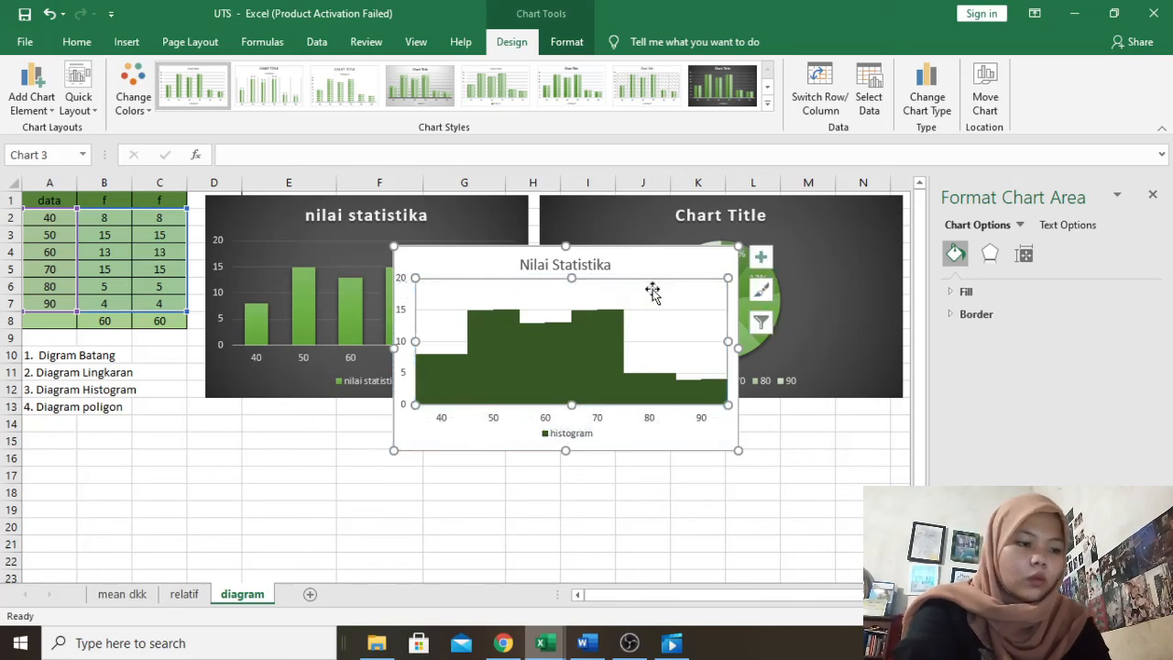
key(ctrl+z)
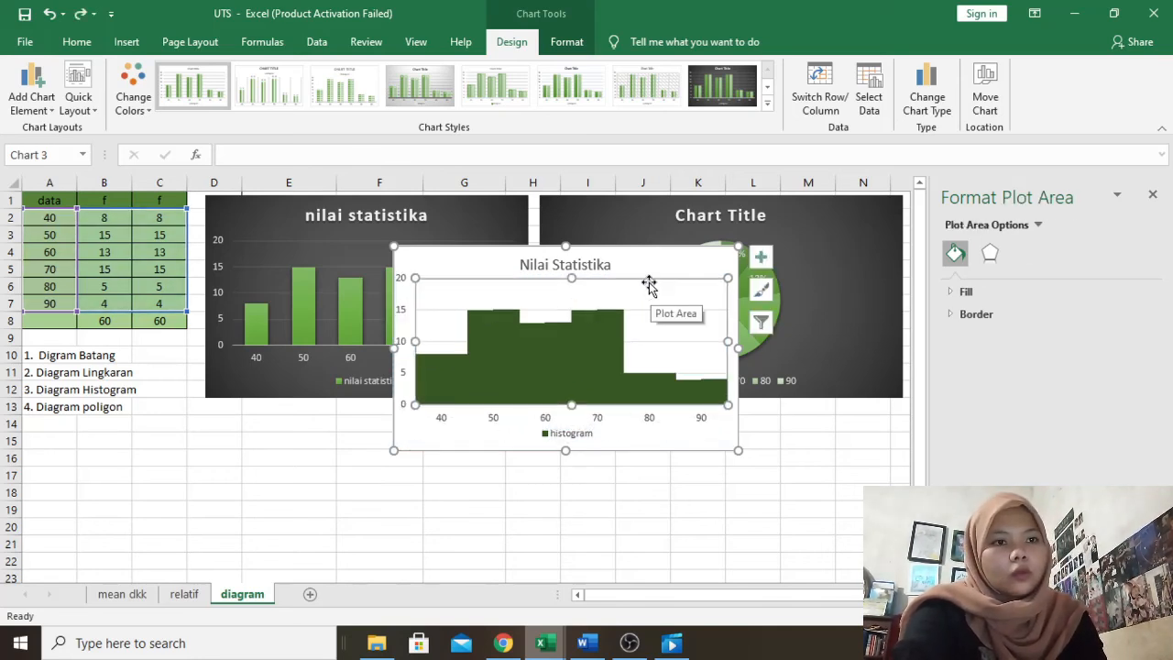
click(649, 269)
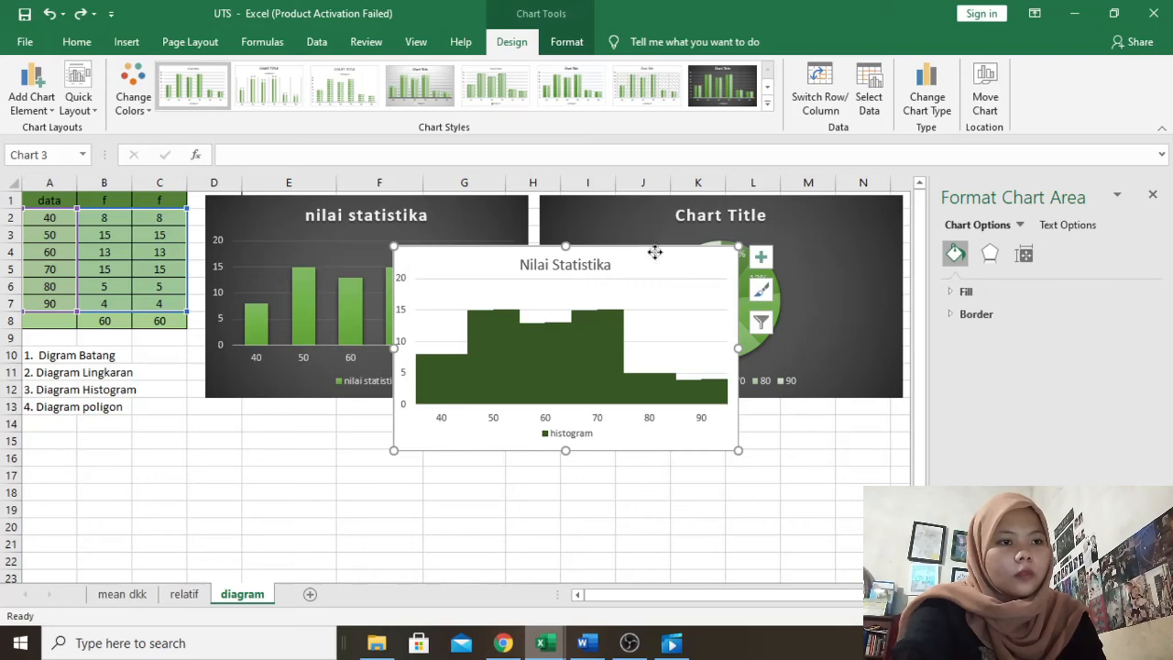
drag(655, 252, 459, 424)
click(626, 416)
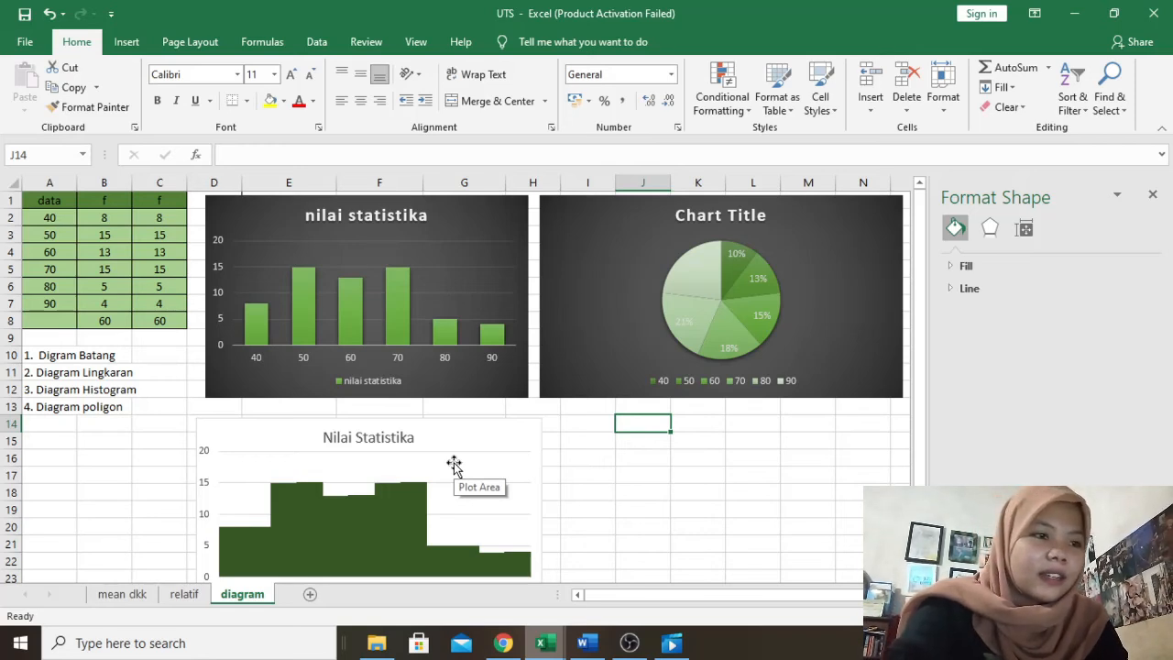
Insert a 2-D clustered column chart from the data in A2:C7.
drag(36, 219, 146, 303)
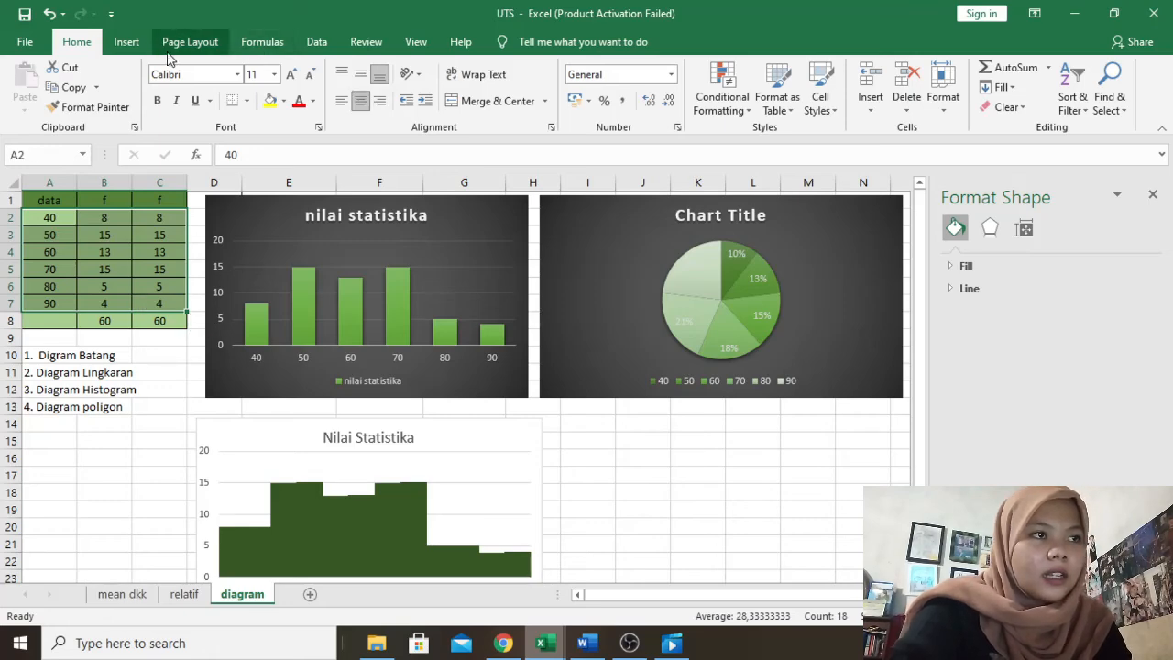
click(127, 42)
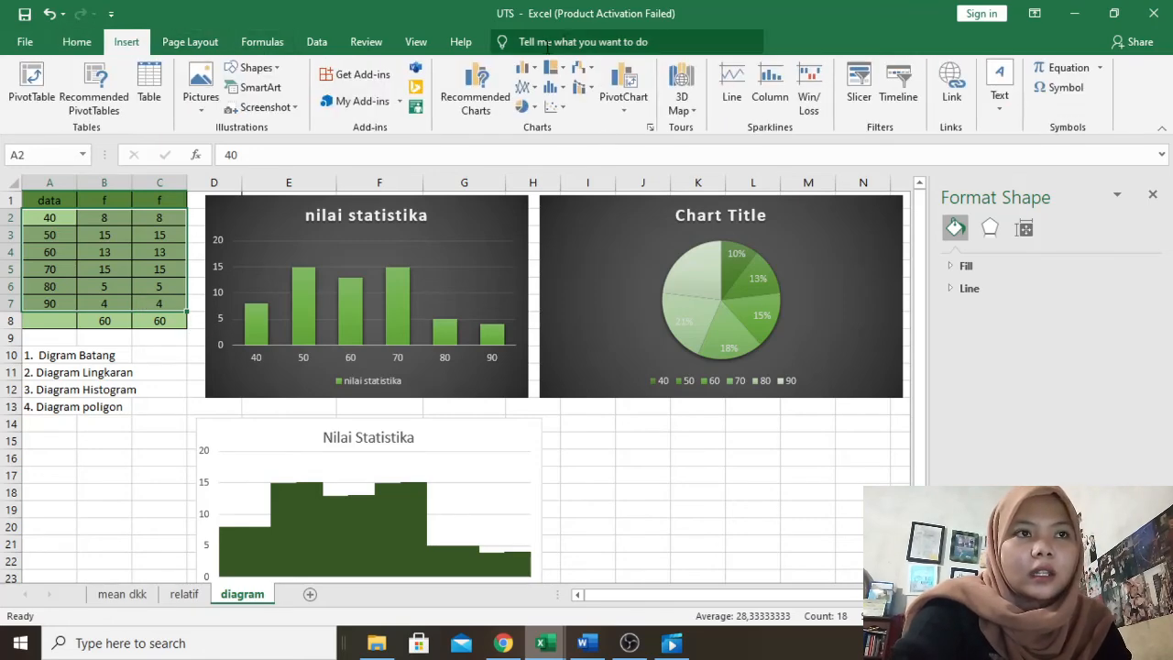
click(525, 69)
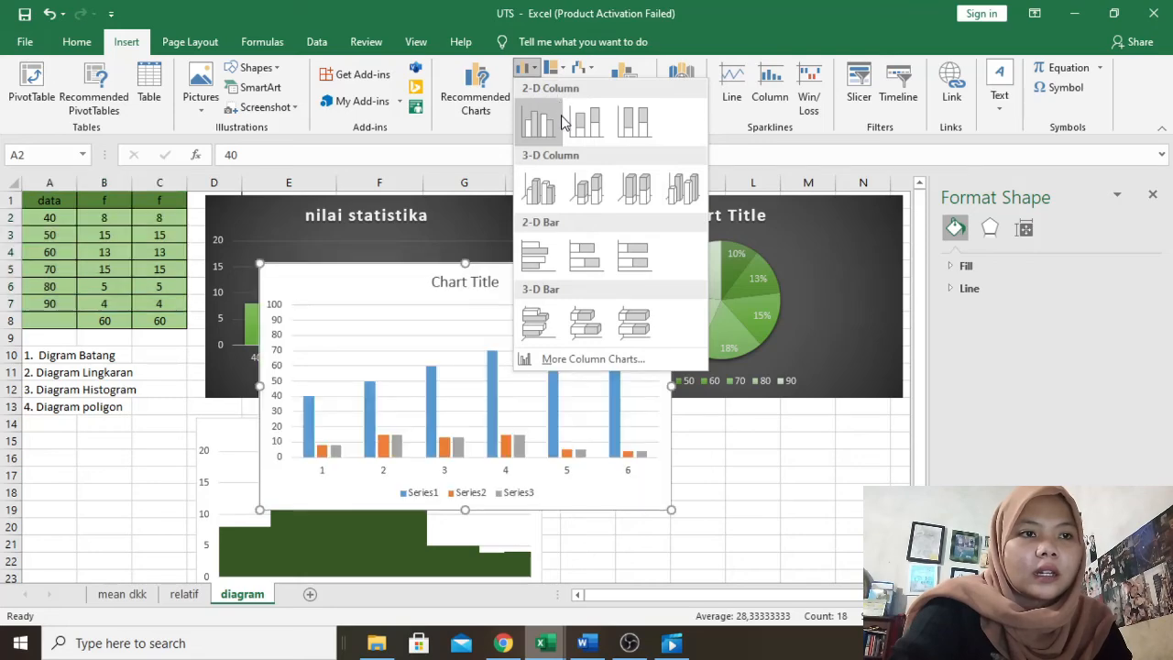
click(538, 120)
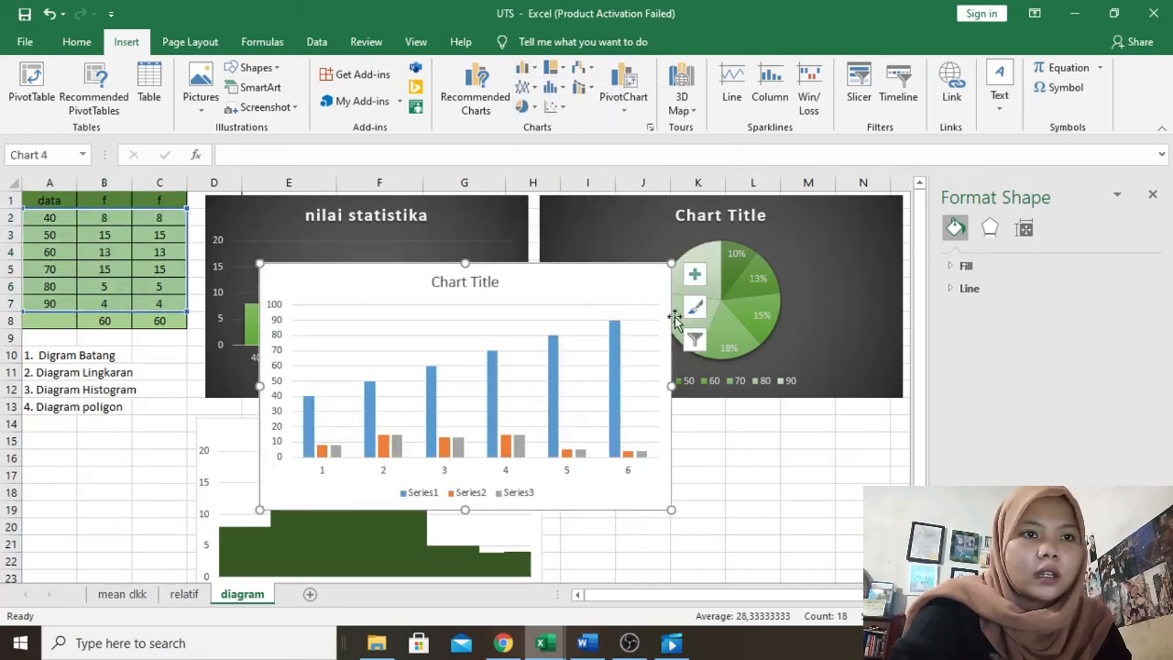
click(458, 447)
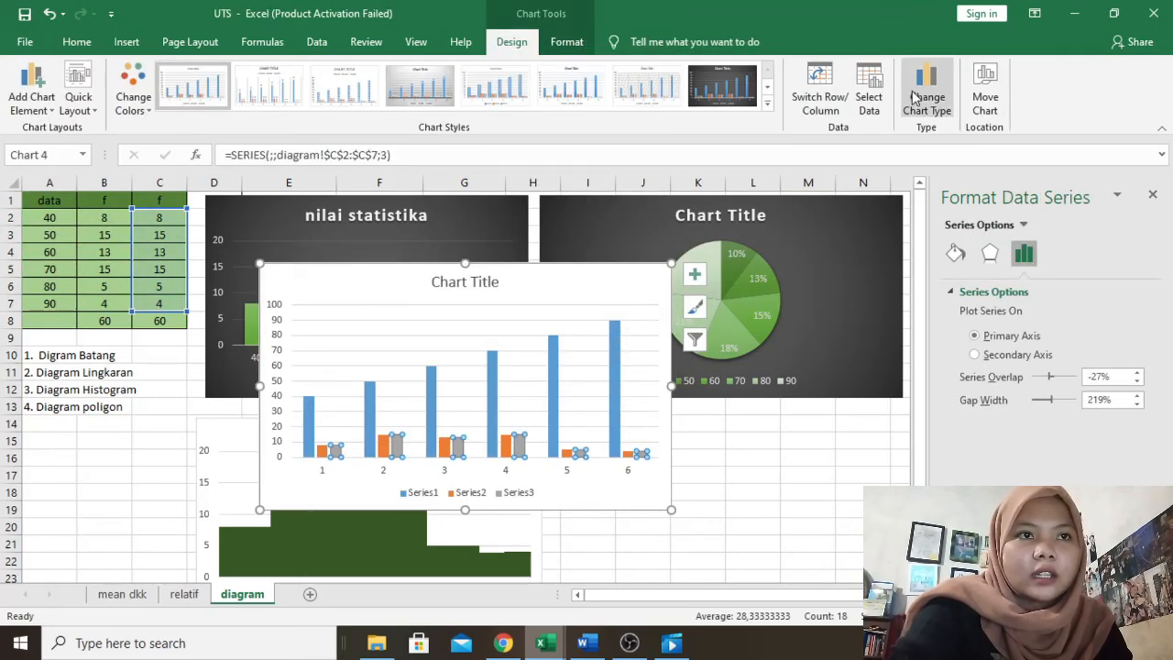
click(921, 97)
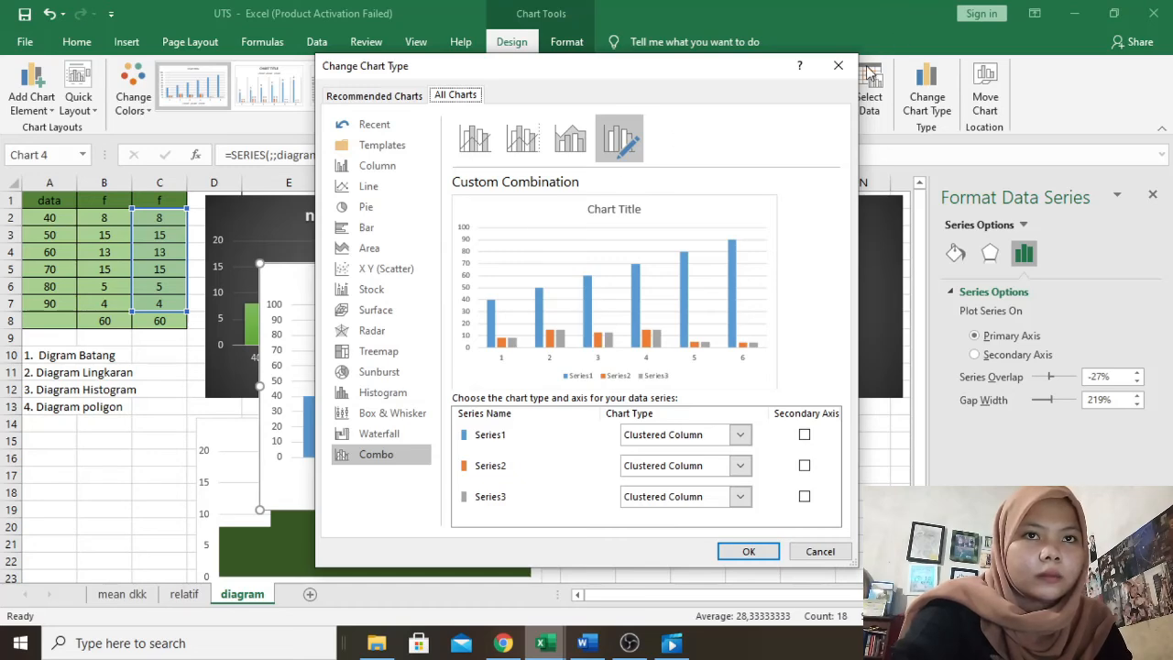
click(837, 65)
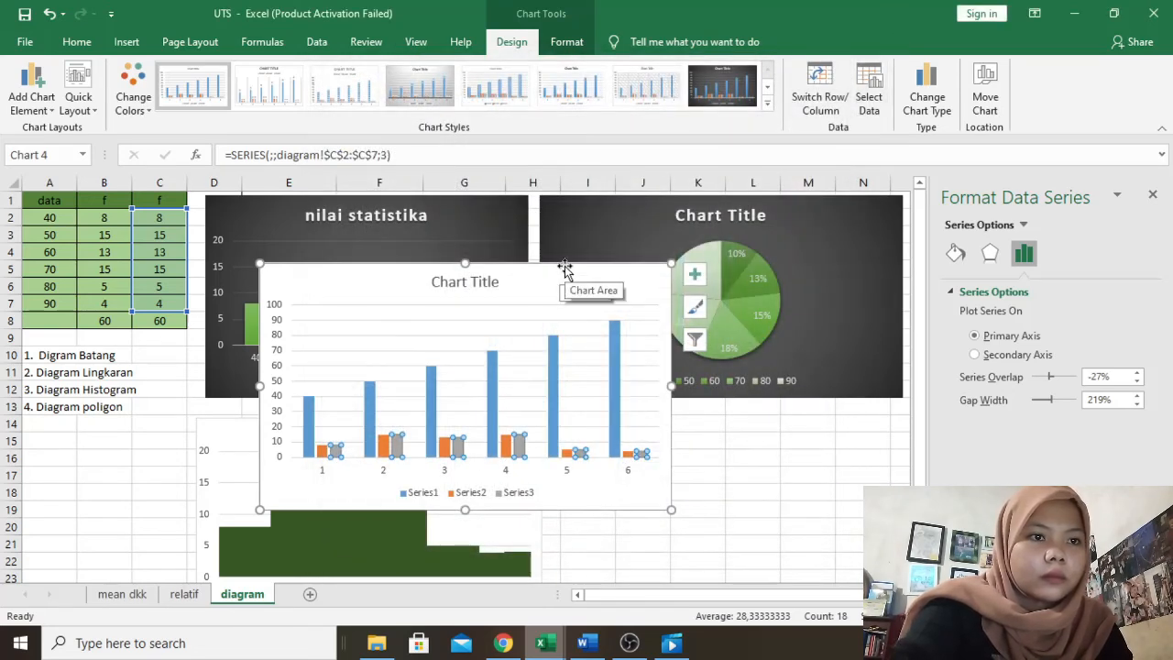
Shift the new chart slightly and change it to the clustered column variant that uses the data values 40 to 90 as categories.
drag(564, 269, 608, 264)
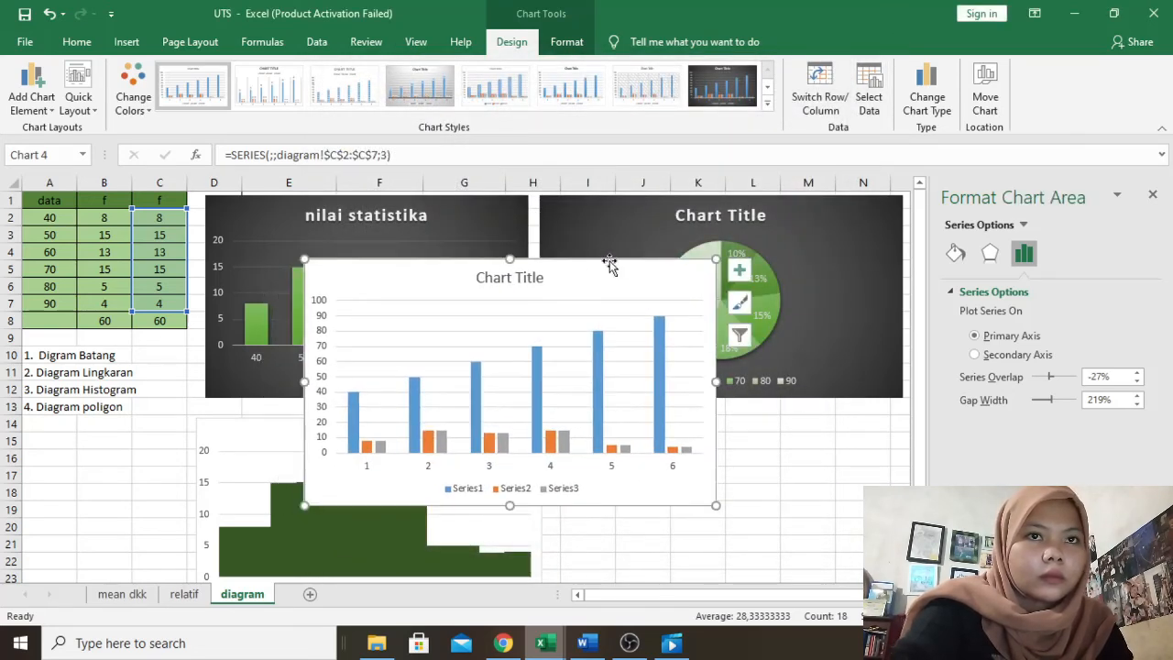
click(928, 100)
mouse_move(721, 231)
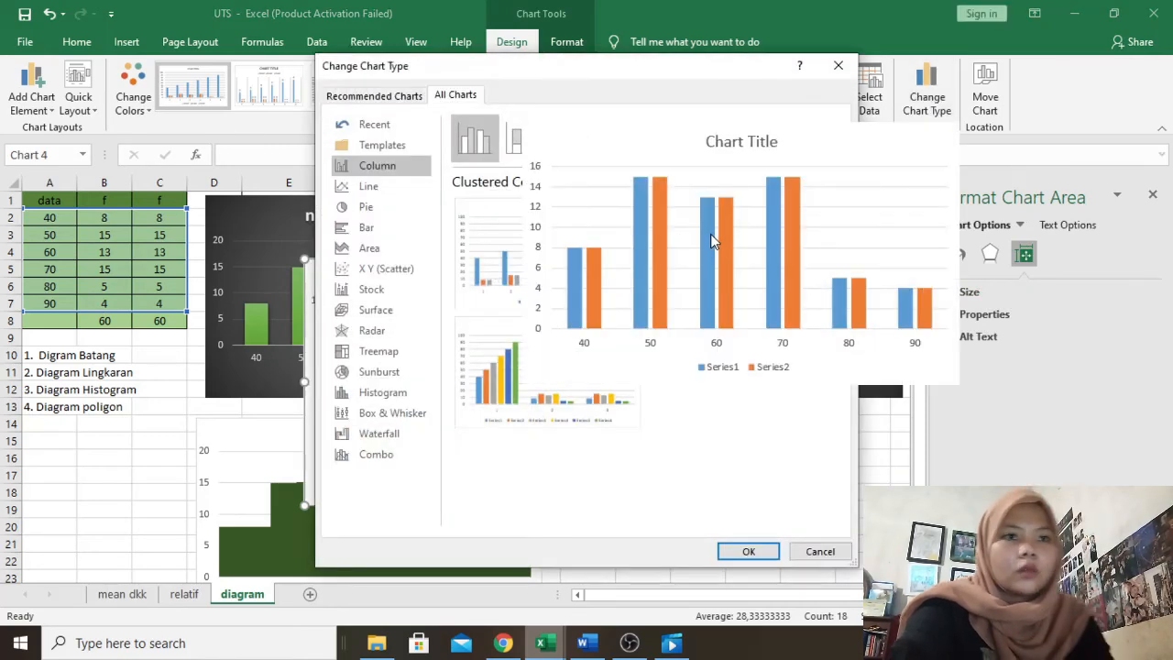
click(742, 553)
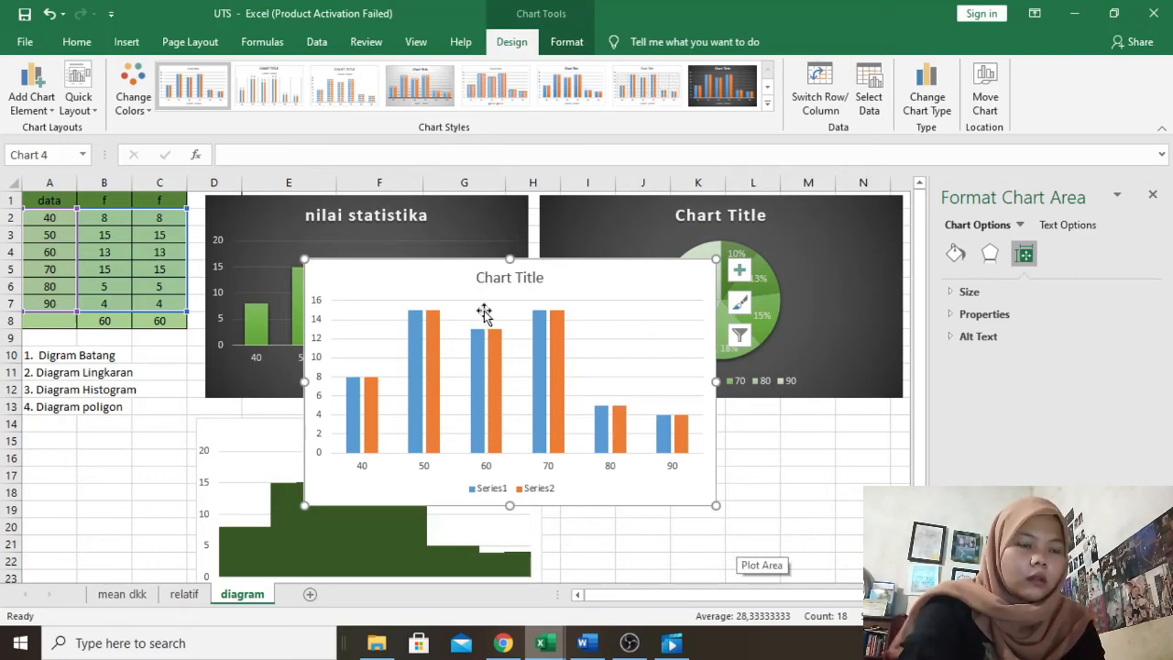
Set both the series overlap and the gap width of the new clustered column chart to 0%.
click(537, 492)
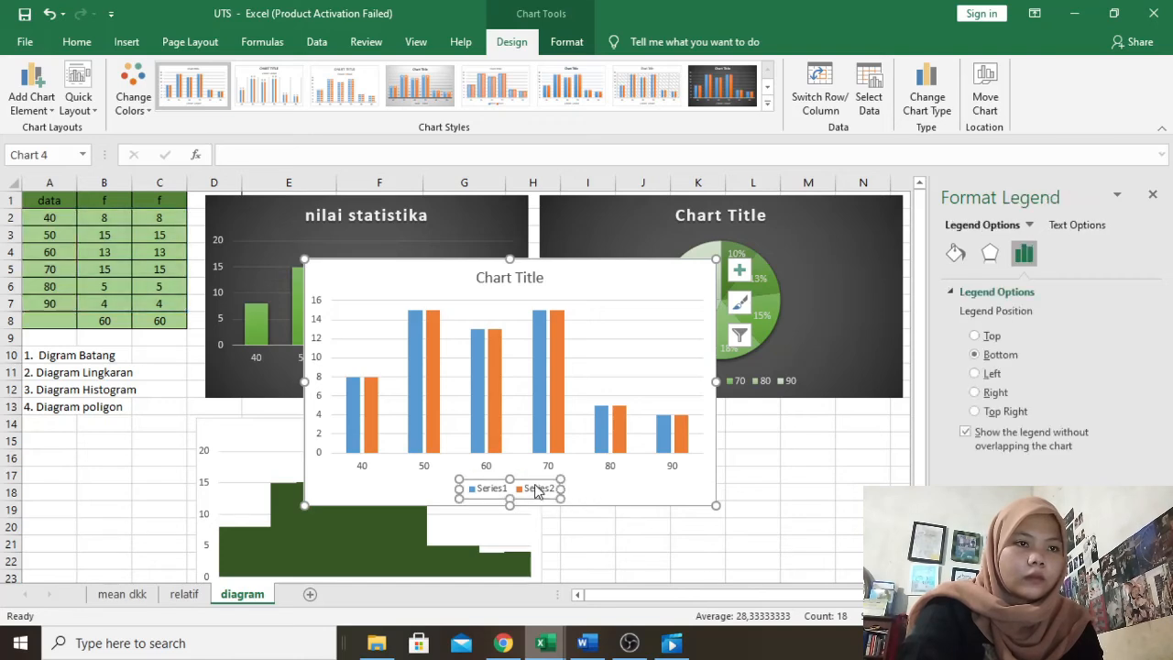
click(554, 410)
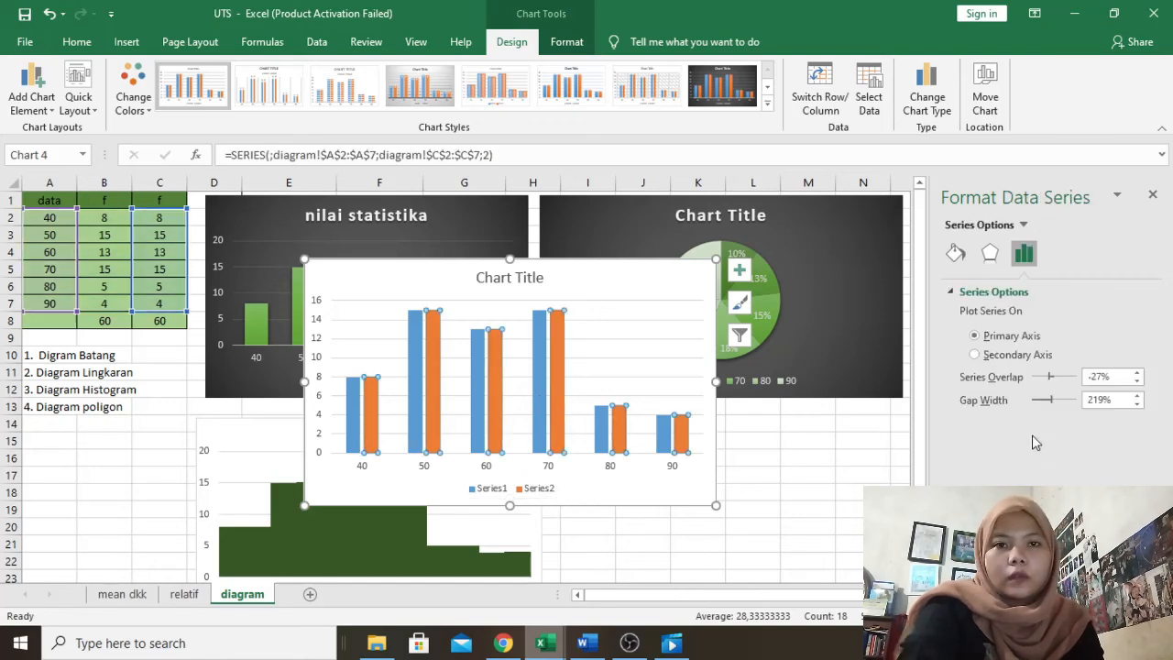
double_click(1095, 374)
key(BackSpace)
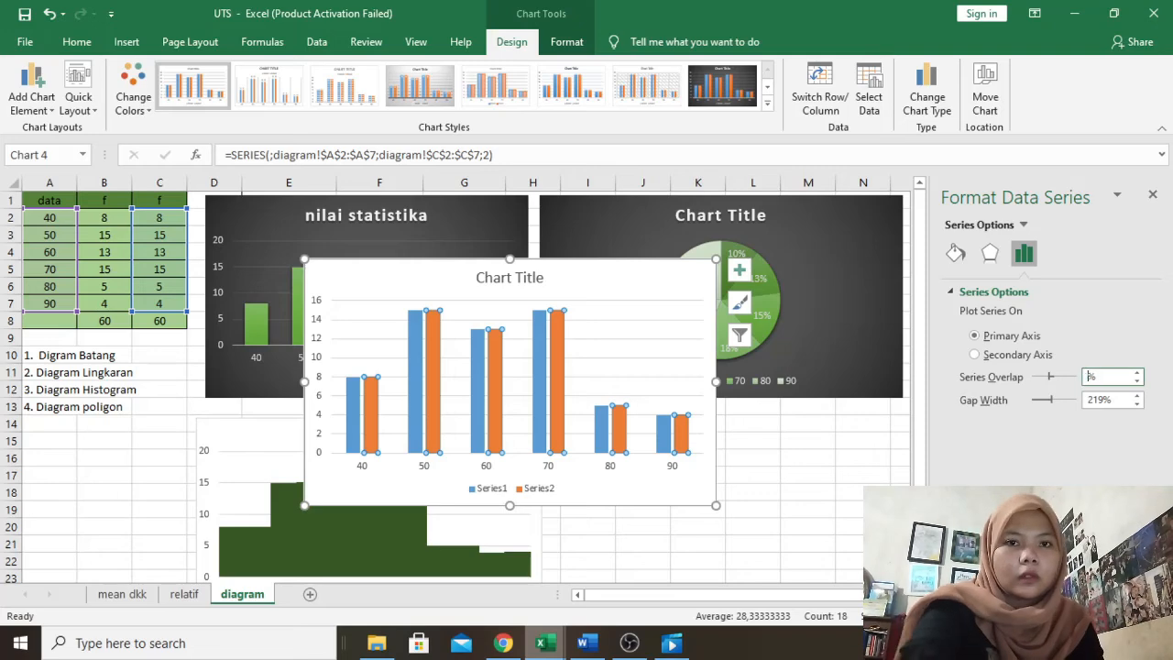
double_click(1094, 396)
key(BackSpace)
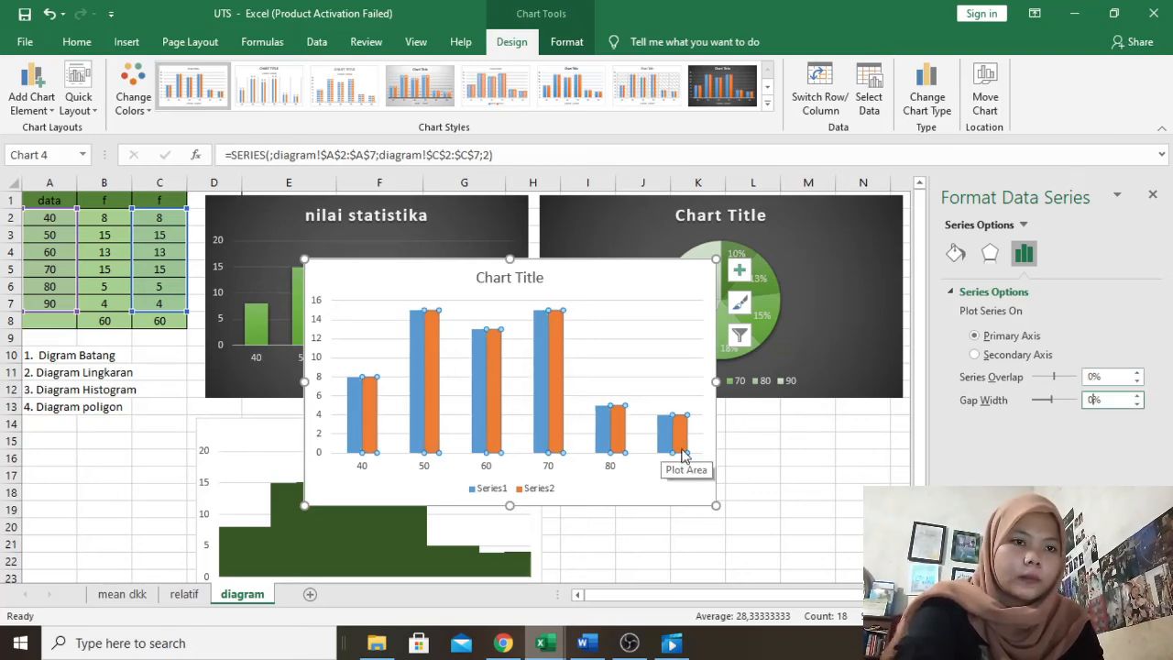
click(749, 469)
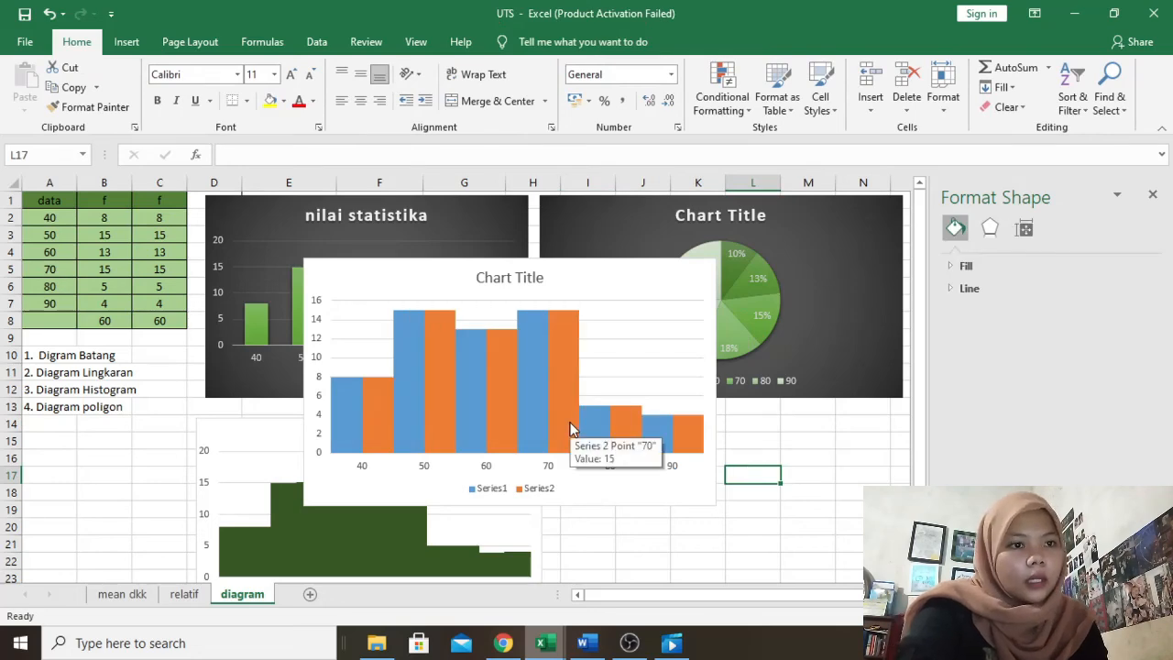
click(560, 389)
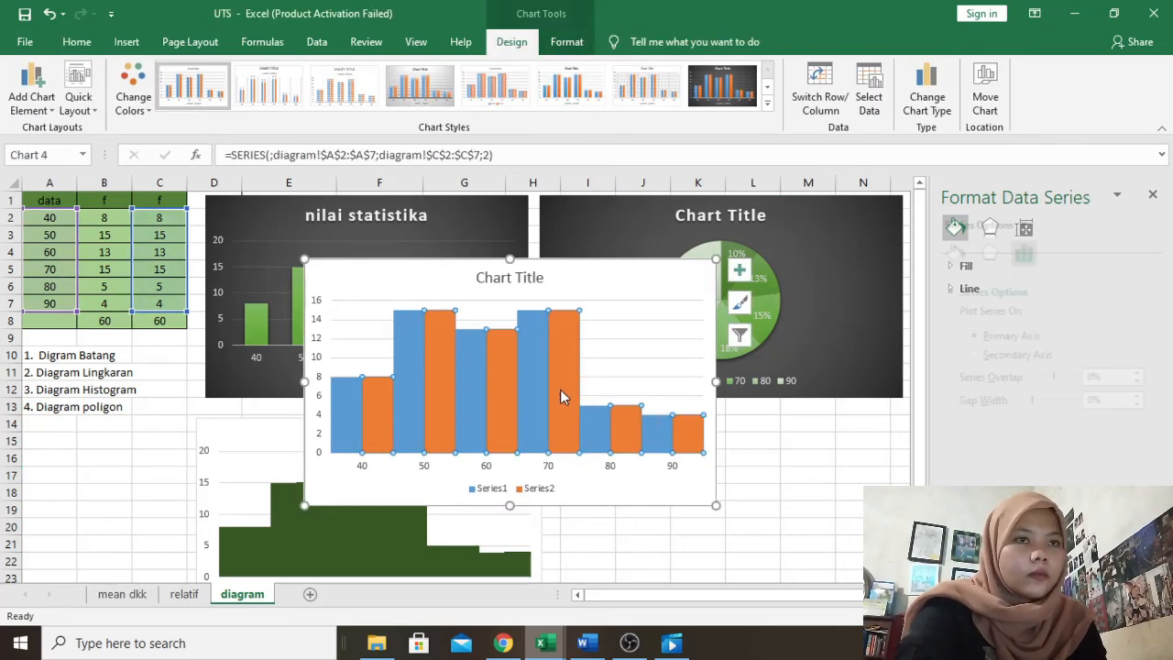
click(143, 94)
click(461, 367)
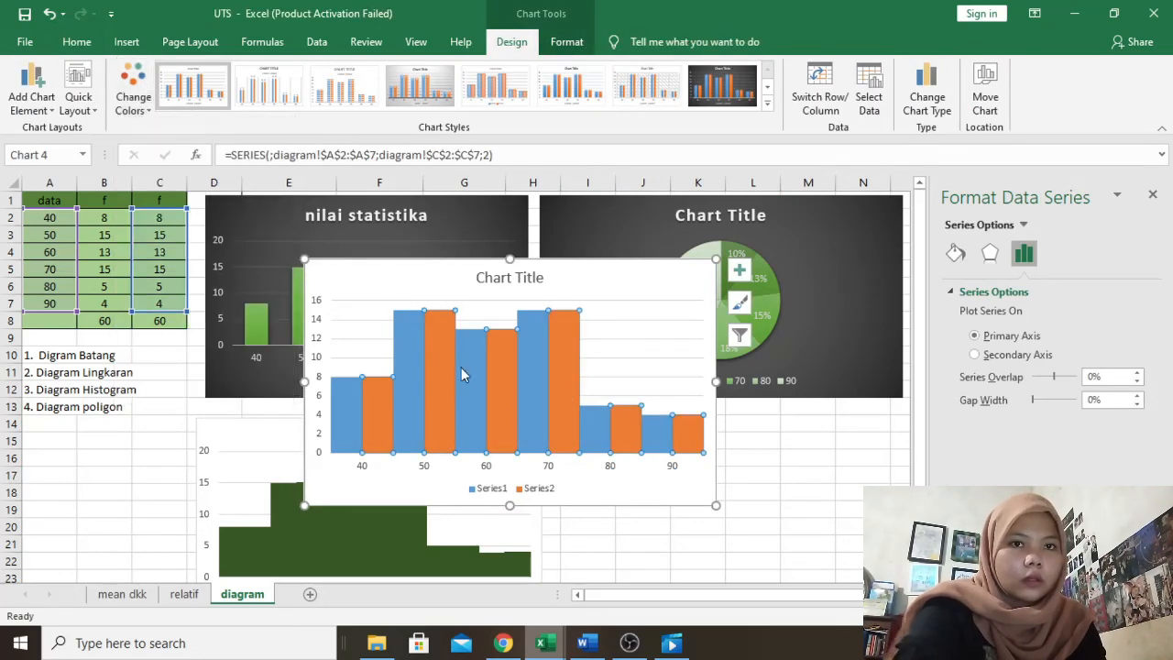
Fill and outline the Series1 columns of the new chart with the darkest theme green.
right_click(480, 385)
click(499, 345)
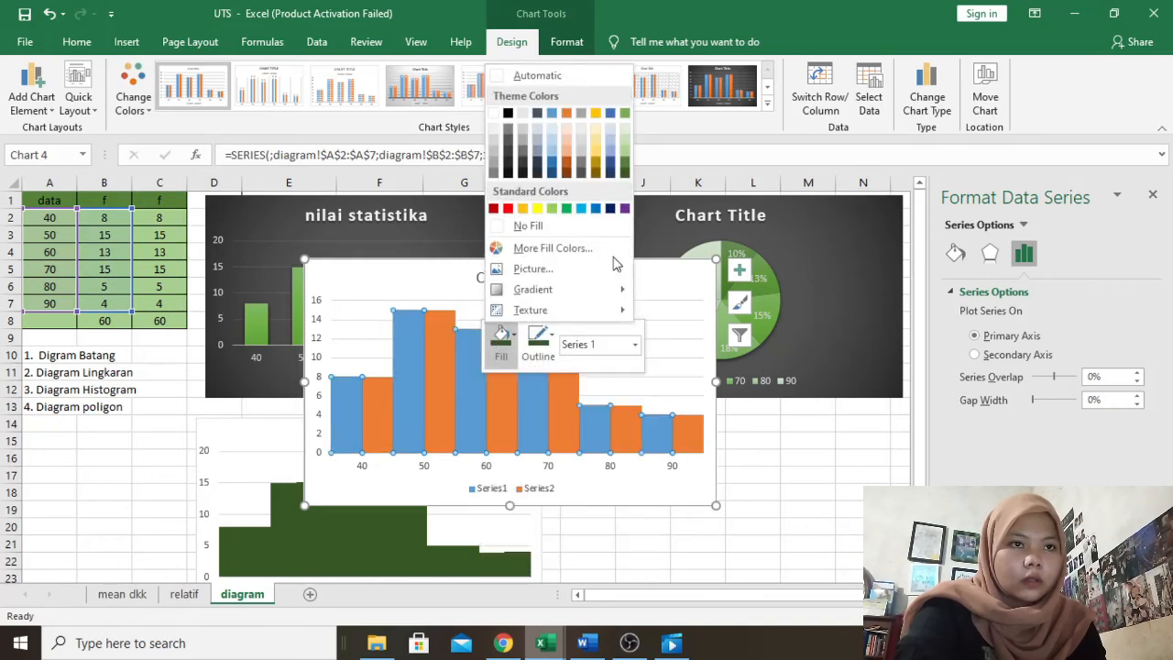
click(625, 173)
click(539, 337)
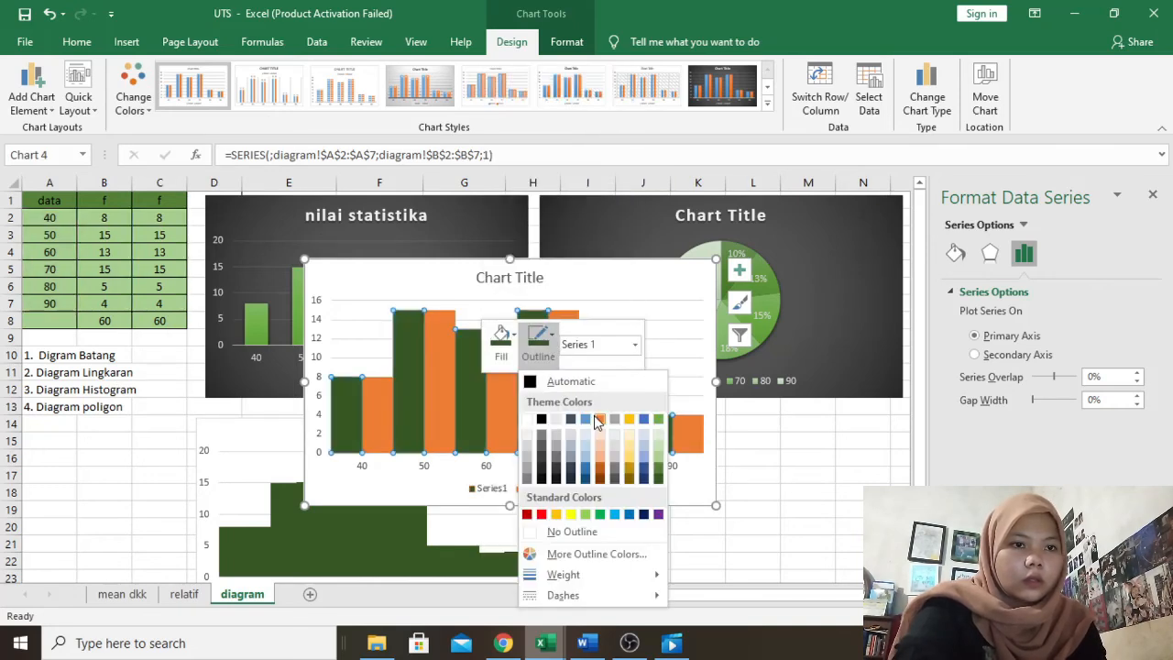
click(659, 483)
click(446, 369)
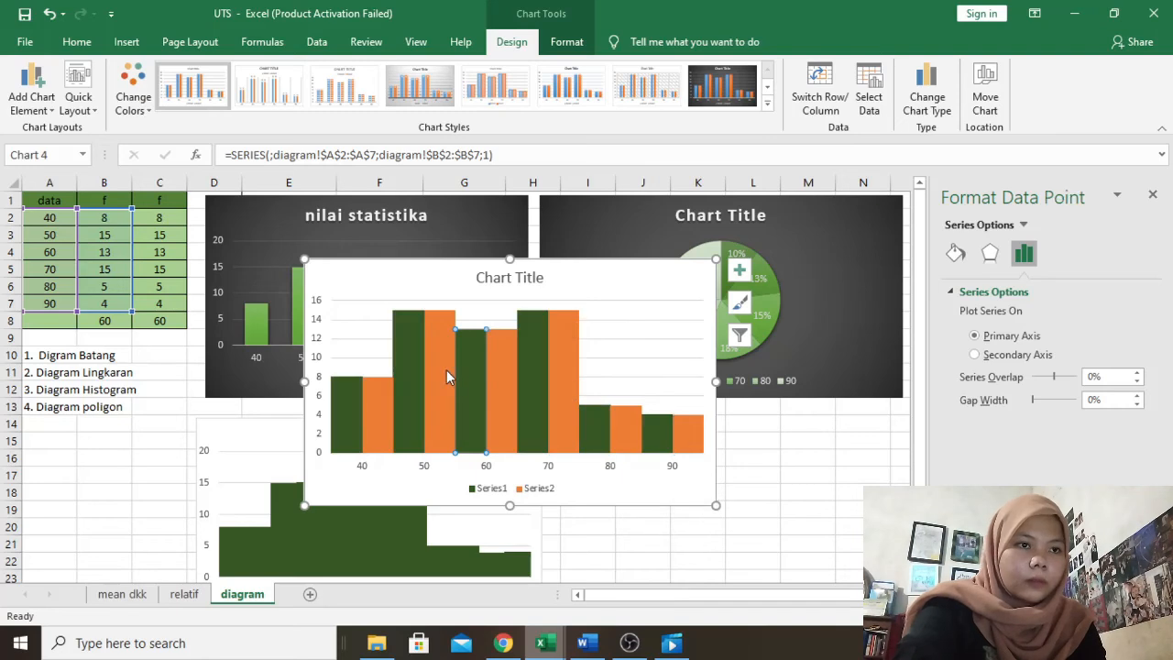
Fill the Series2 columns with the same darkest theme green and apply the green outline to the Series1 columns.
right_click(446, 369)
click(465, 323)
click(589, 458)
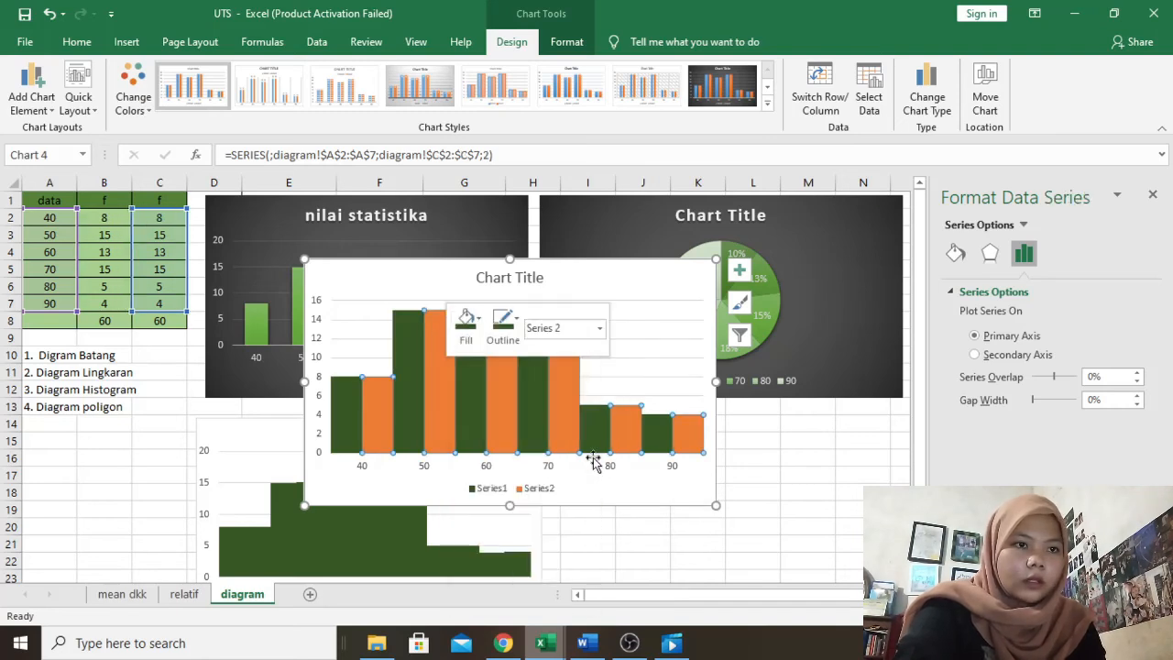
click(526, 403)
right_click(514, 403)
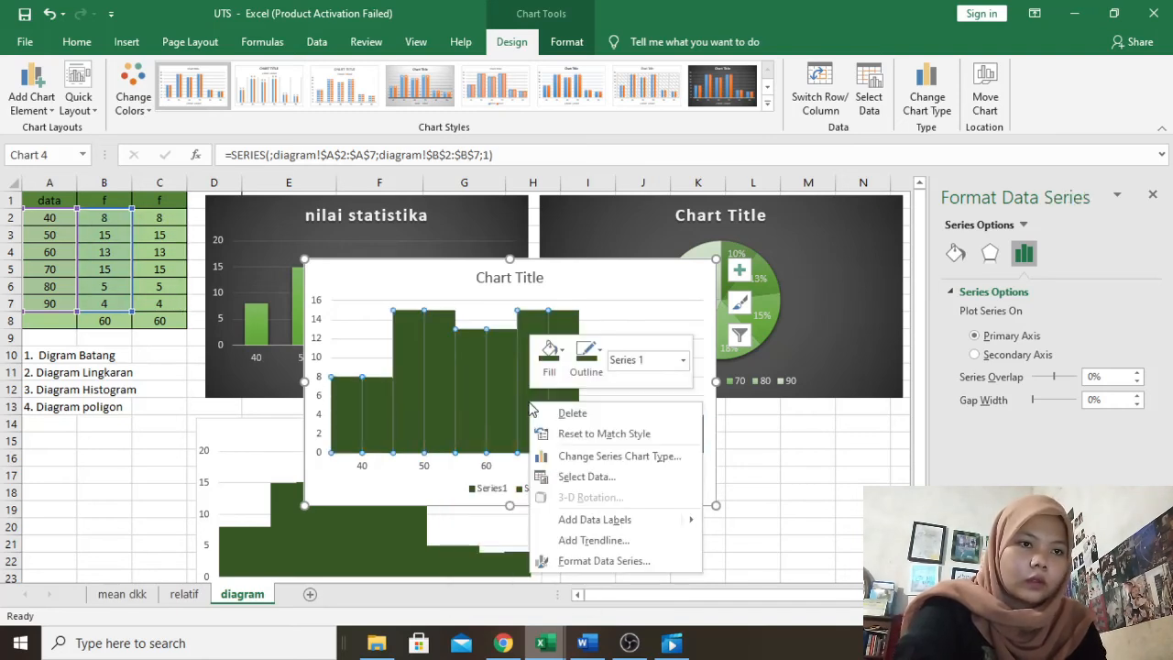
click(586, 355)
click(708, 209)
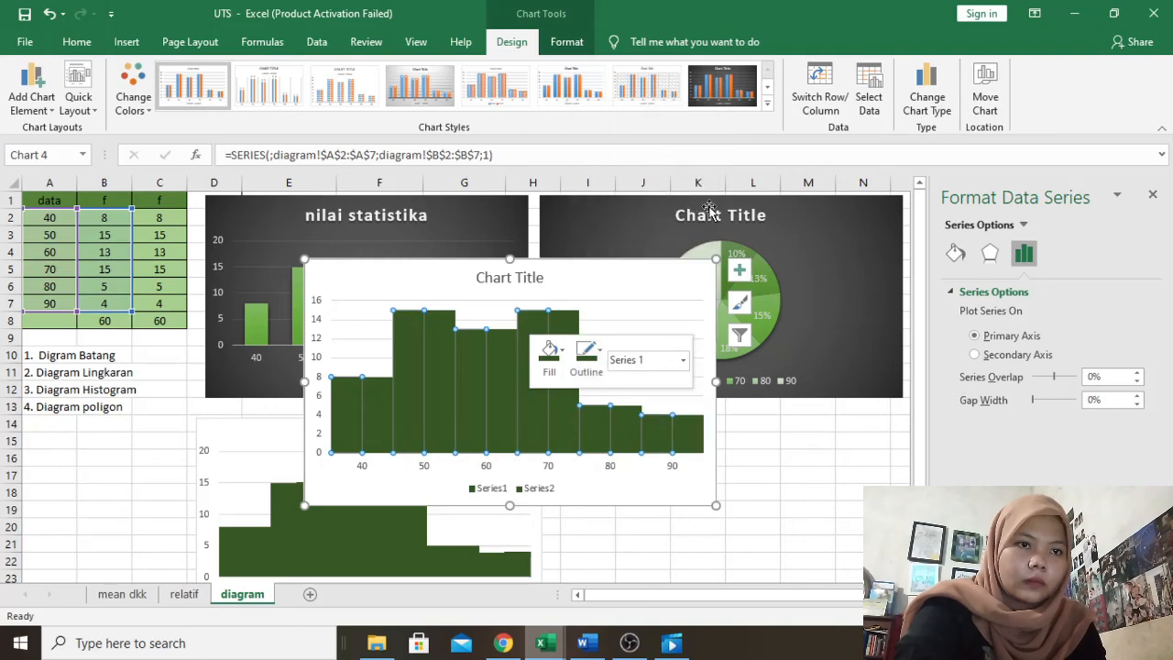
click(656, 301)
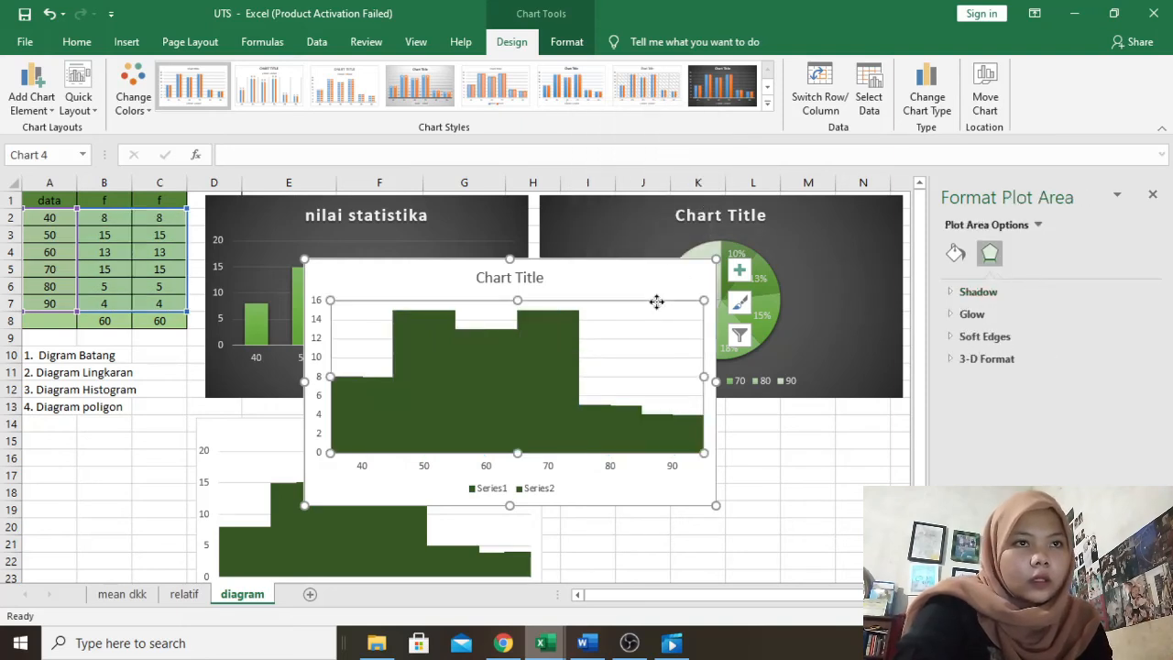
Change the chart to a custom combination with Series1 as Clustered Column and Series2 as Line with Markers.
click(512, 346)
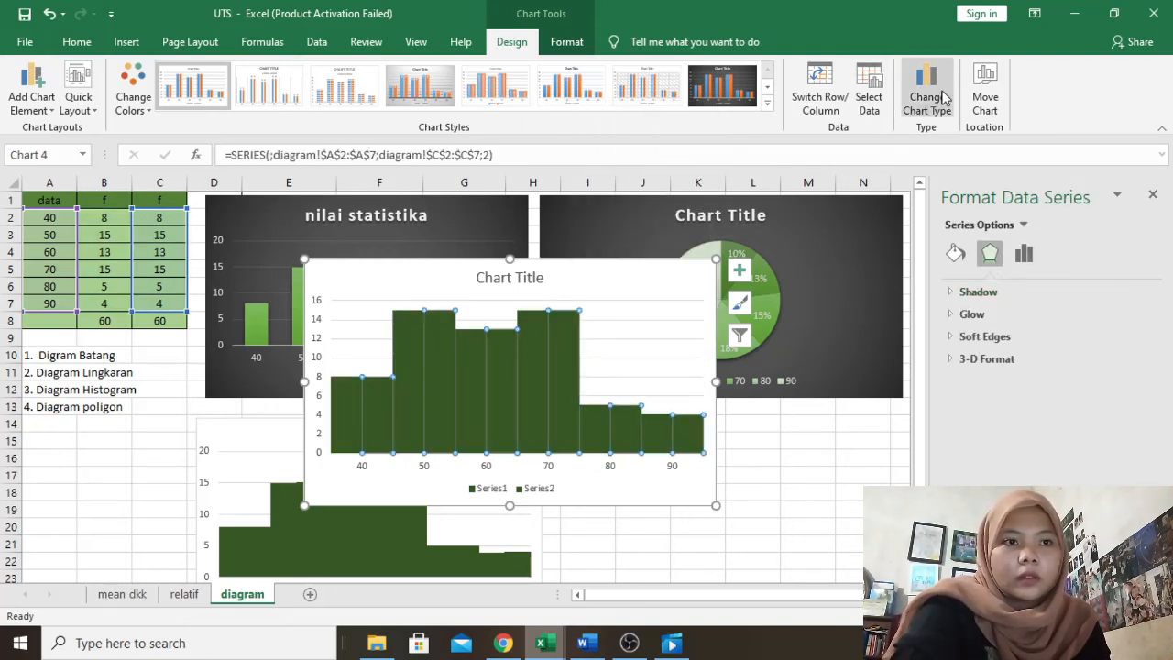
click(943, 98)
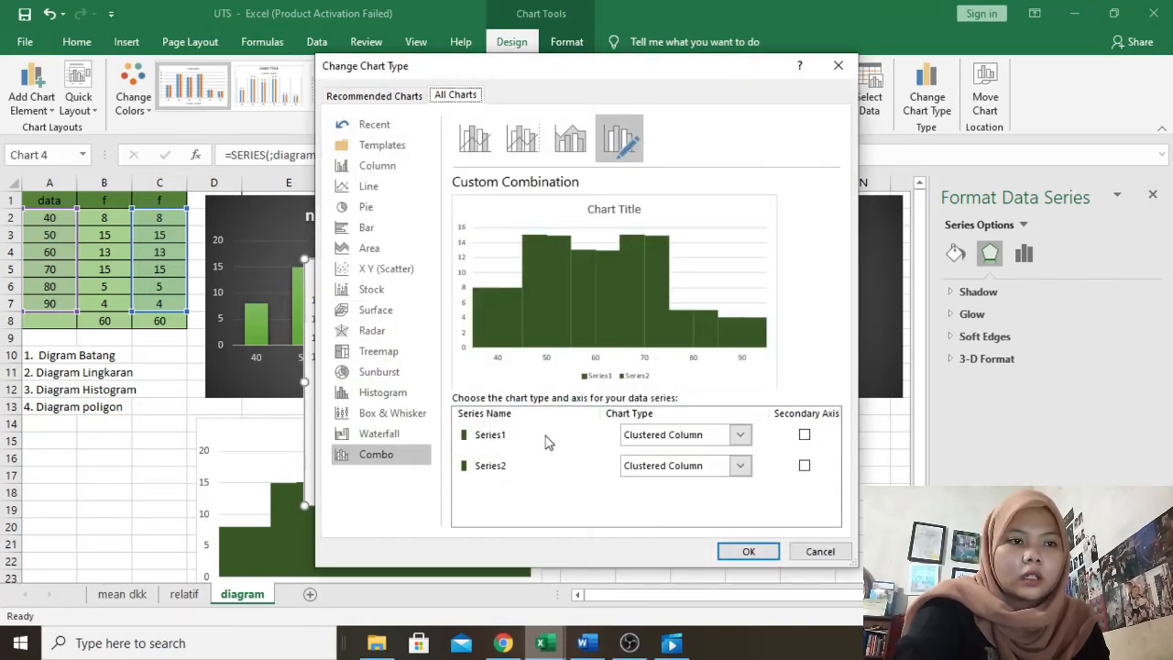
click(505, 442)
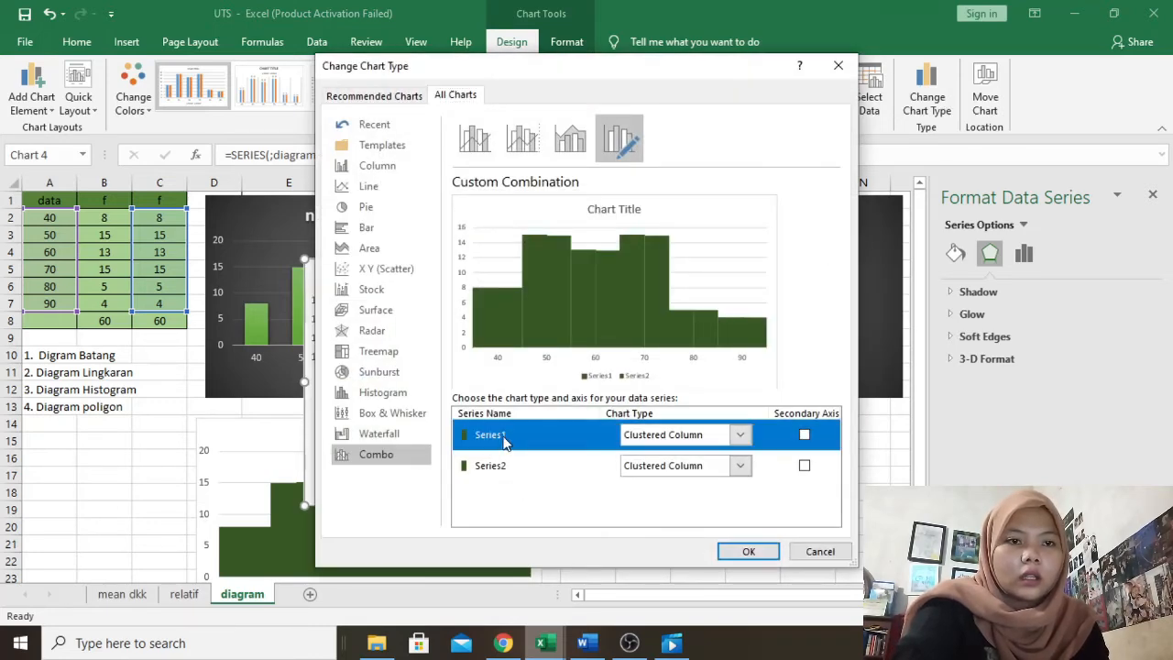
click(742, 467)
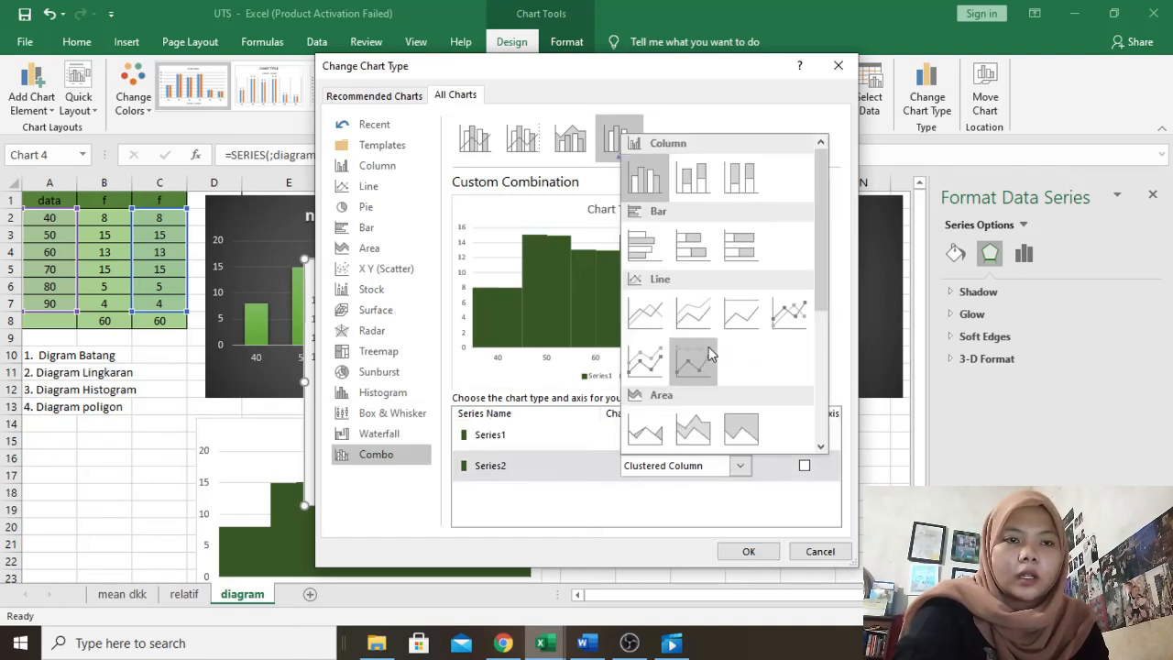
click(778, 330)
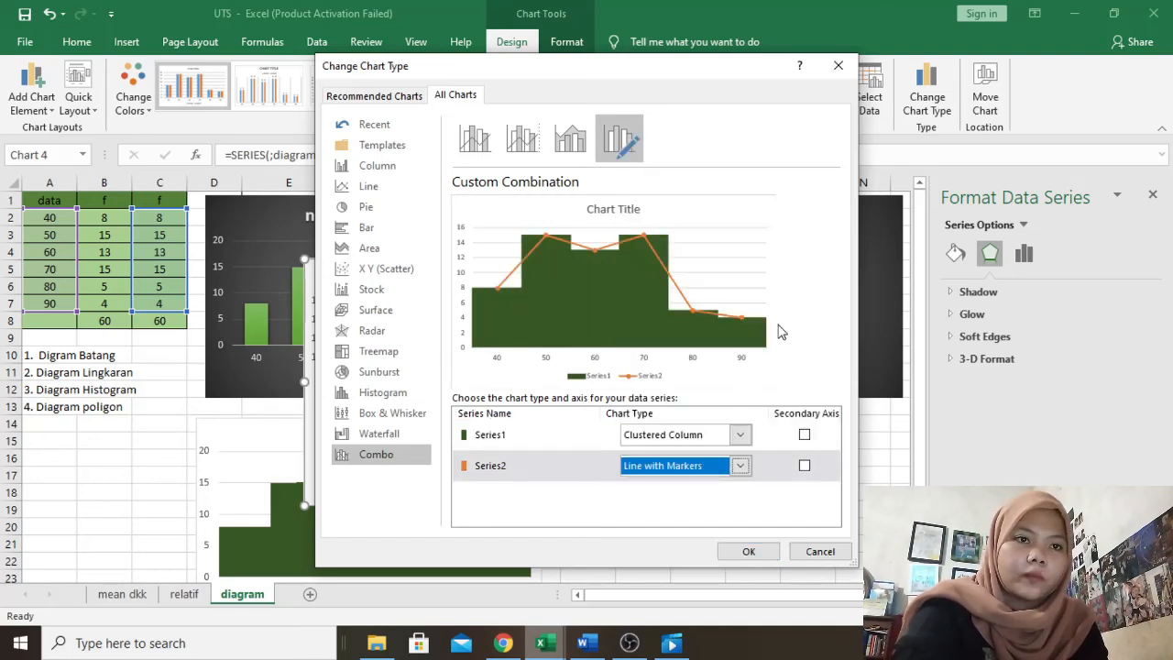
click(725, 552)
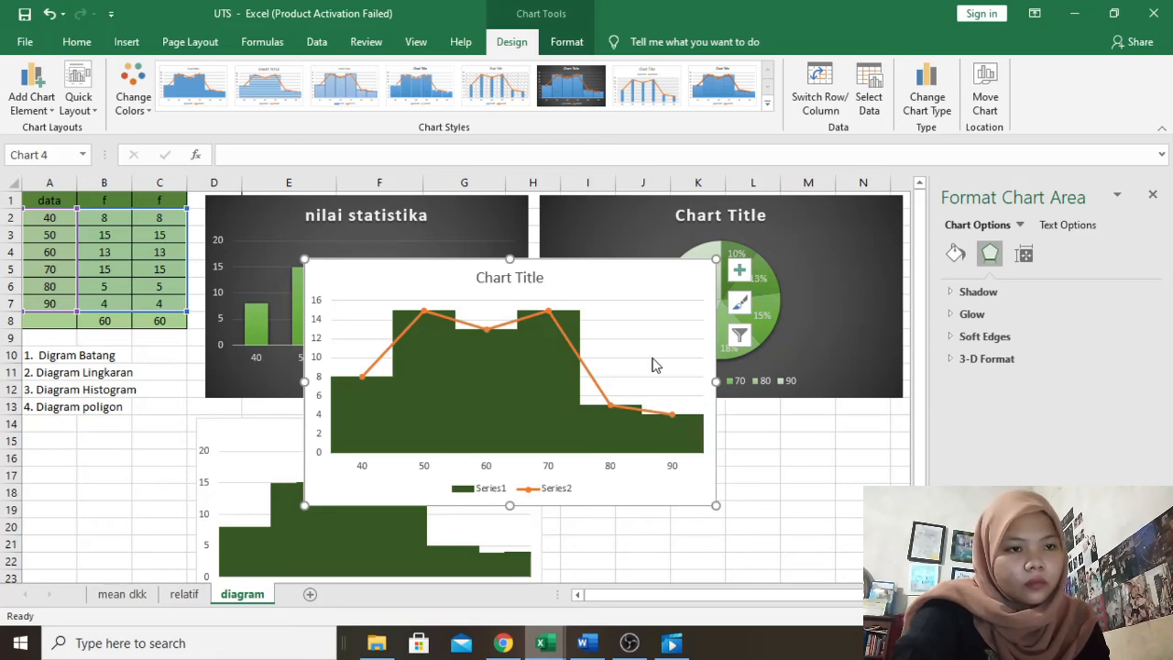
Rename Series1 of the combination chart as histogram in its data source.
click(504, 492)
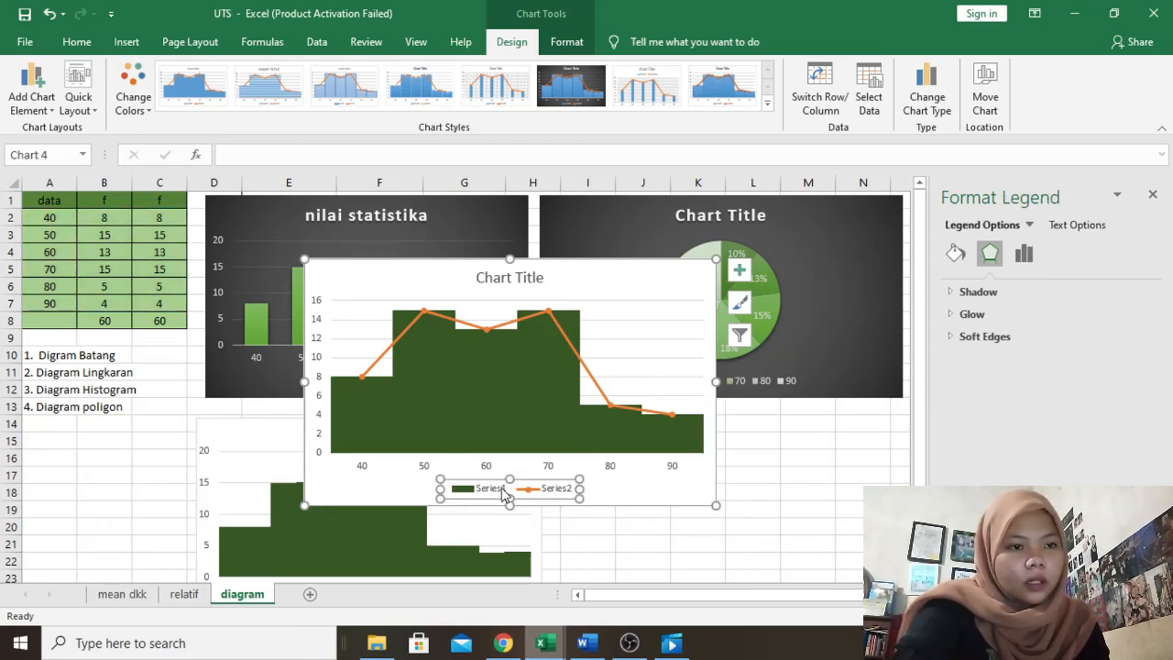
click(503, 493)
right_click(502, 495)
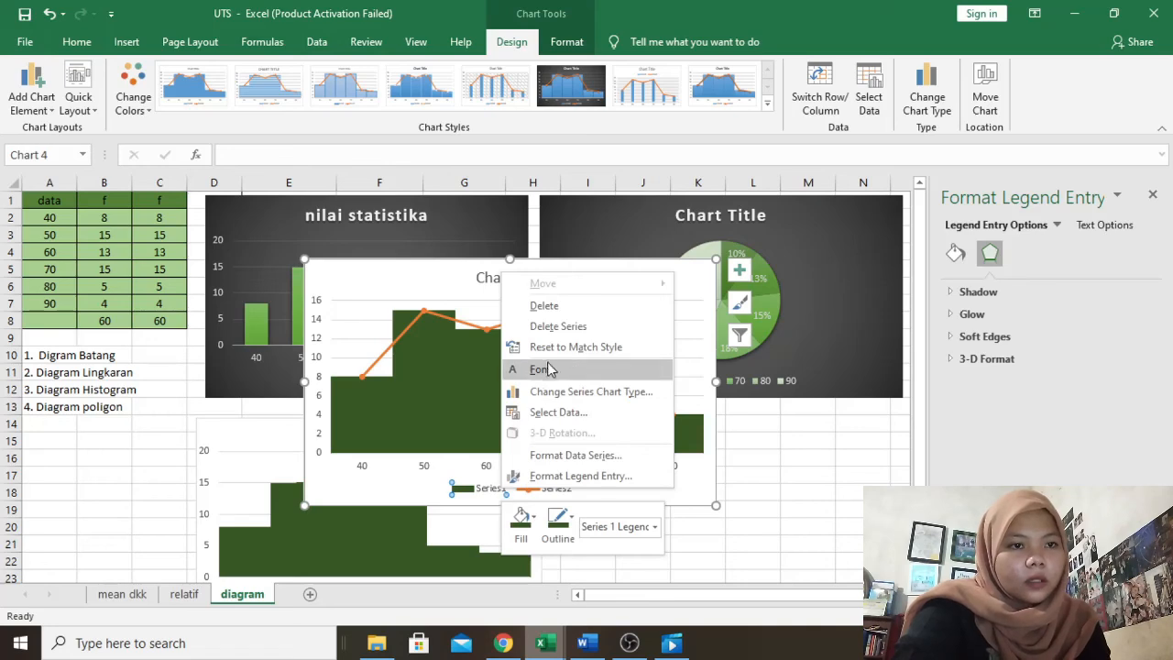
click(554, 414)
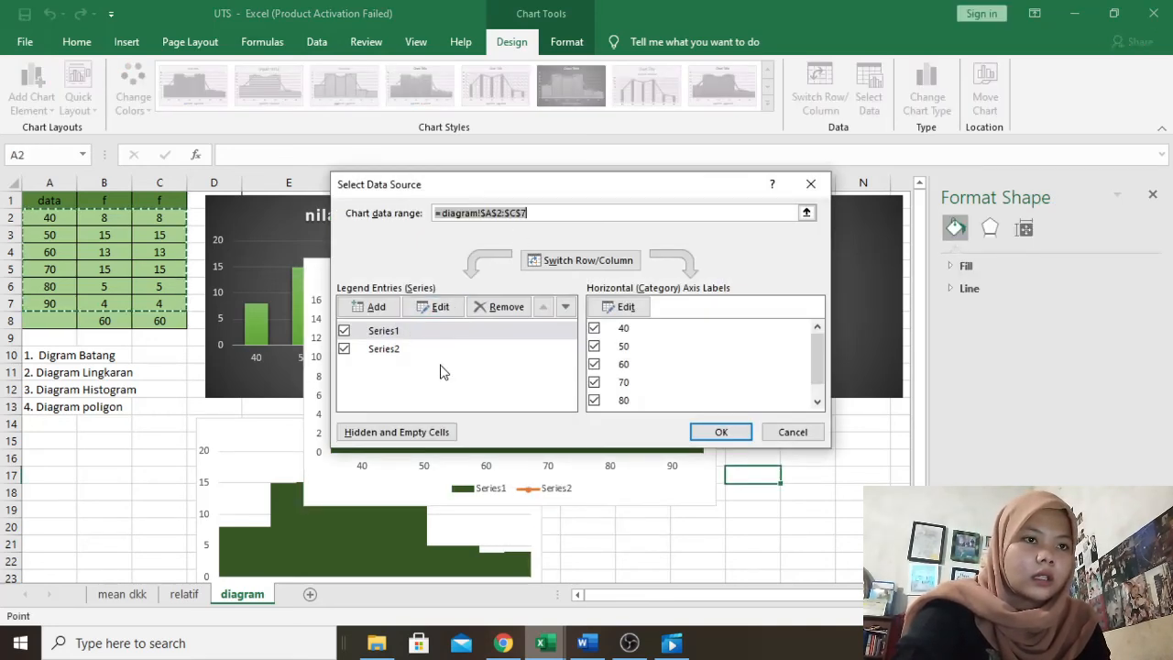
click(436, 306)
text(h)
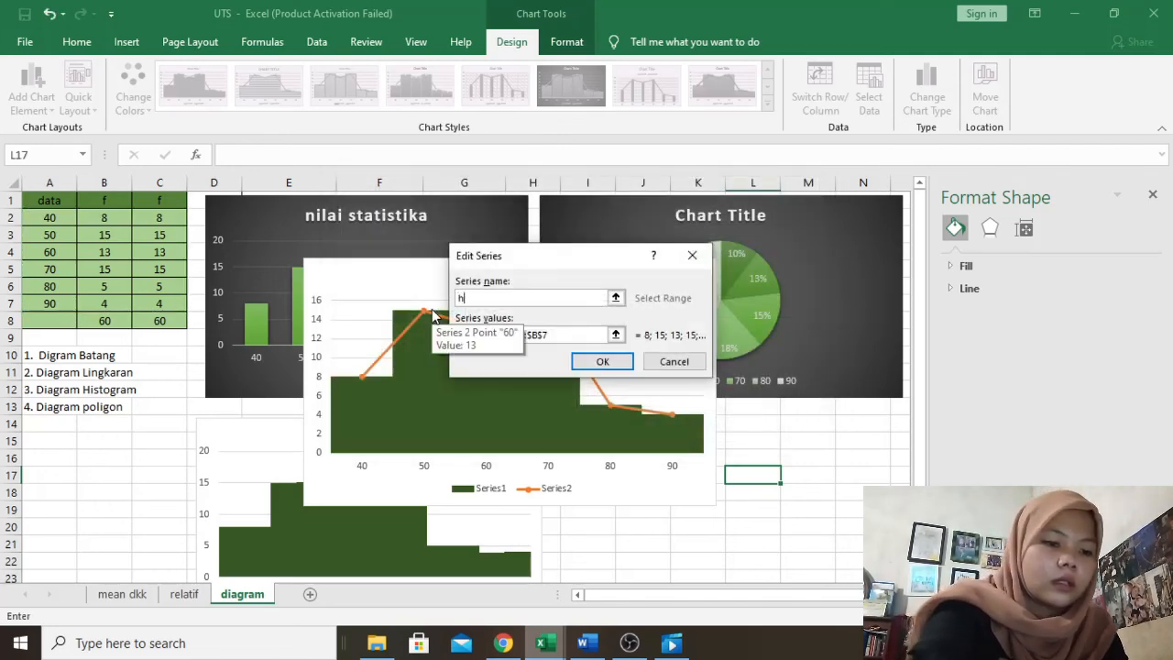
text(istogram)
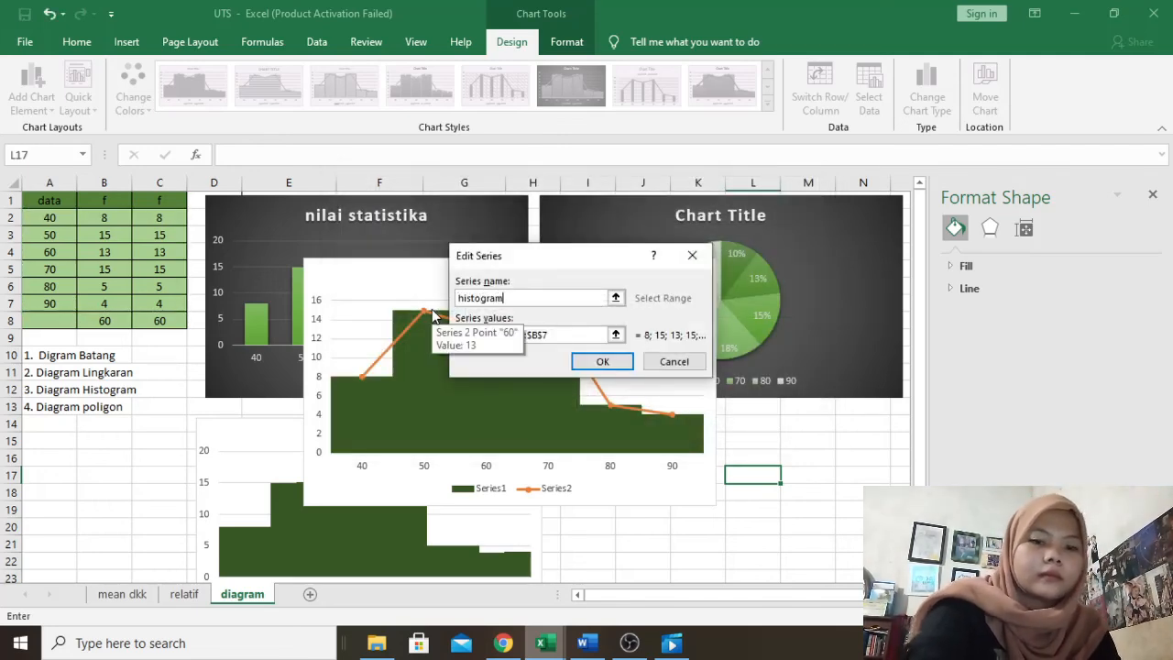
key(Return)
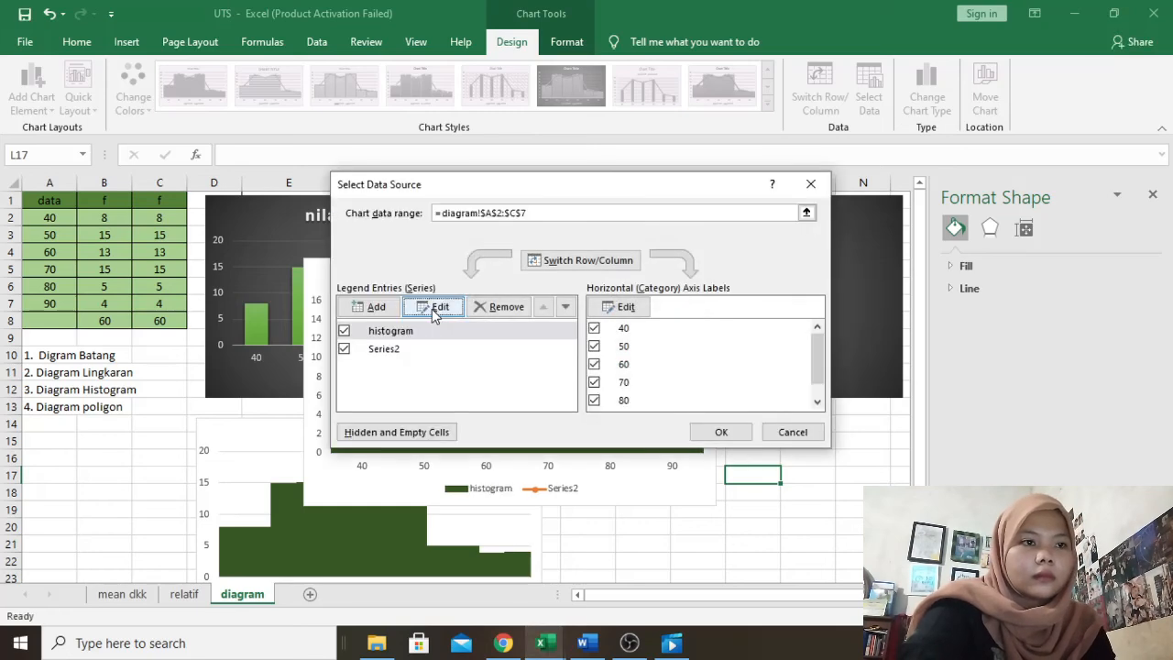
Rename Series2 as poligon, apply the data source changes and close the formatting pane.
click(436, 356)
click(430, 309)
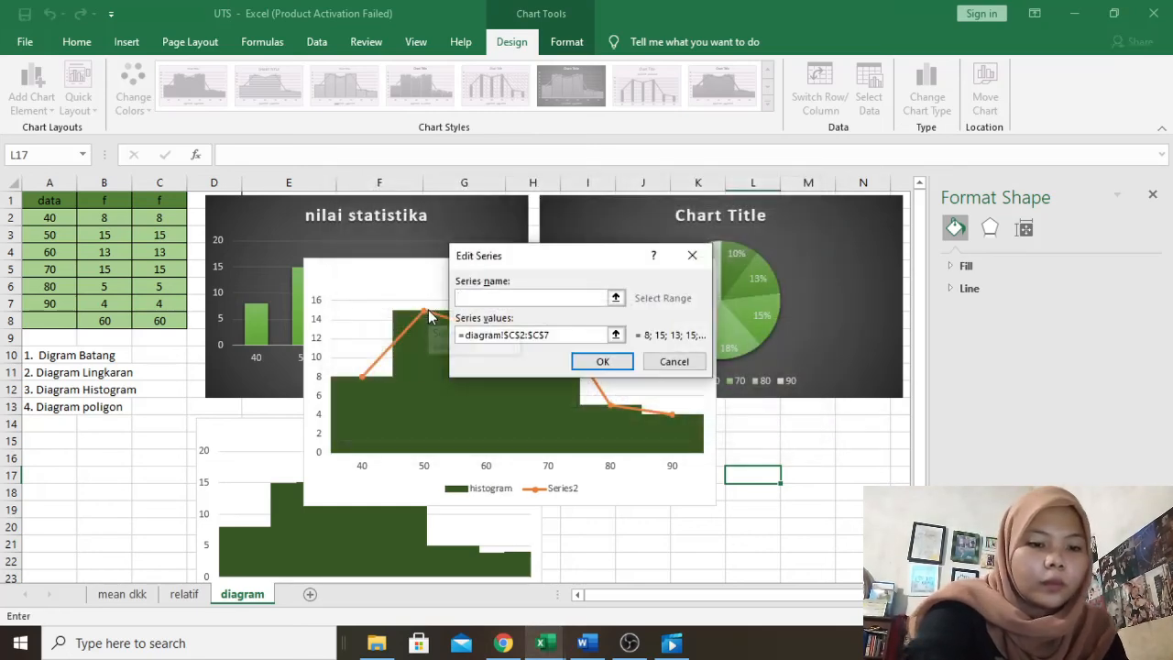
text(poligon)
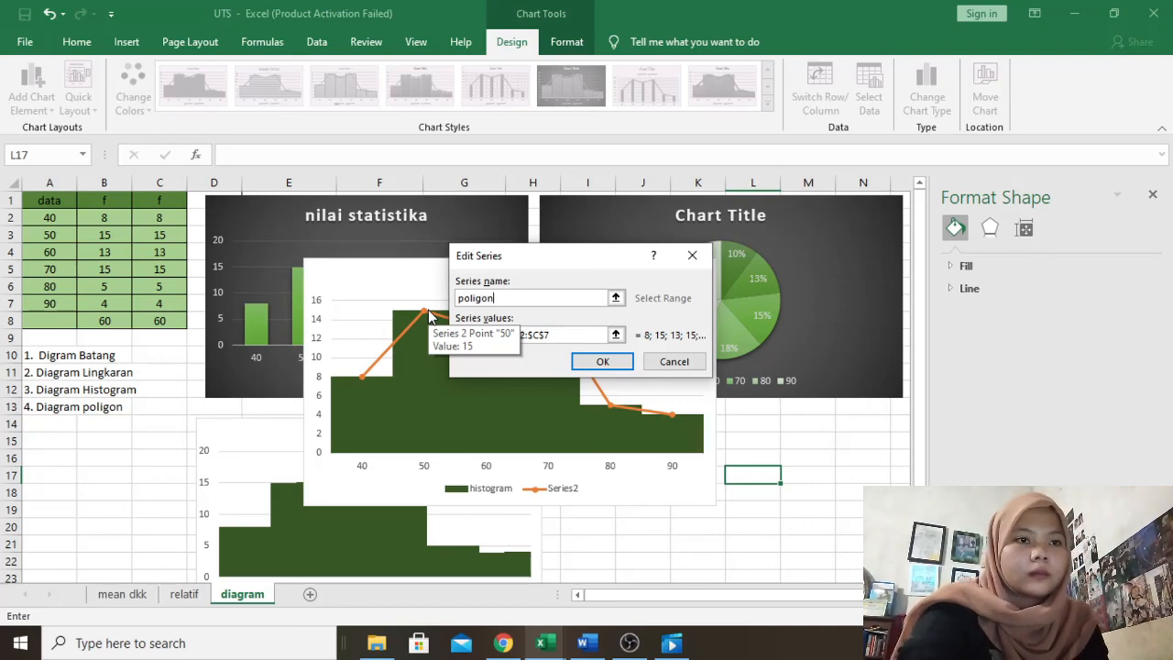
key(Return)
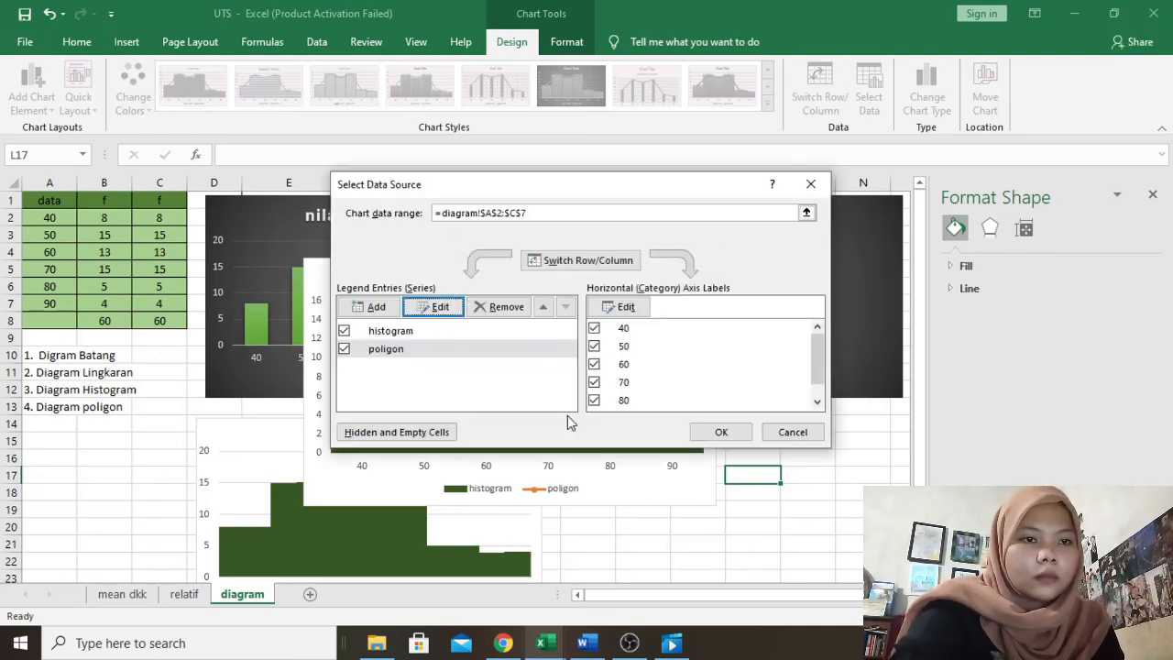
click(720, 433)
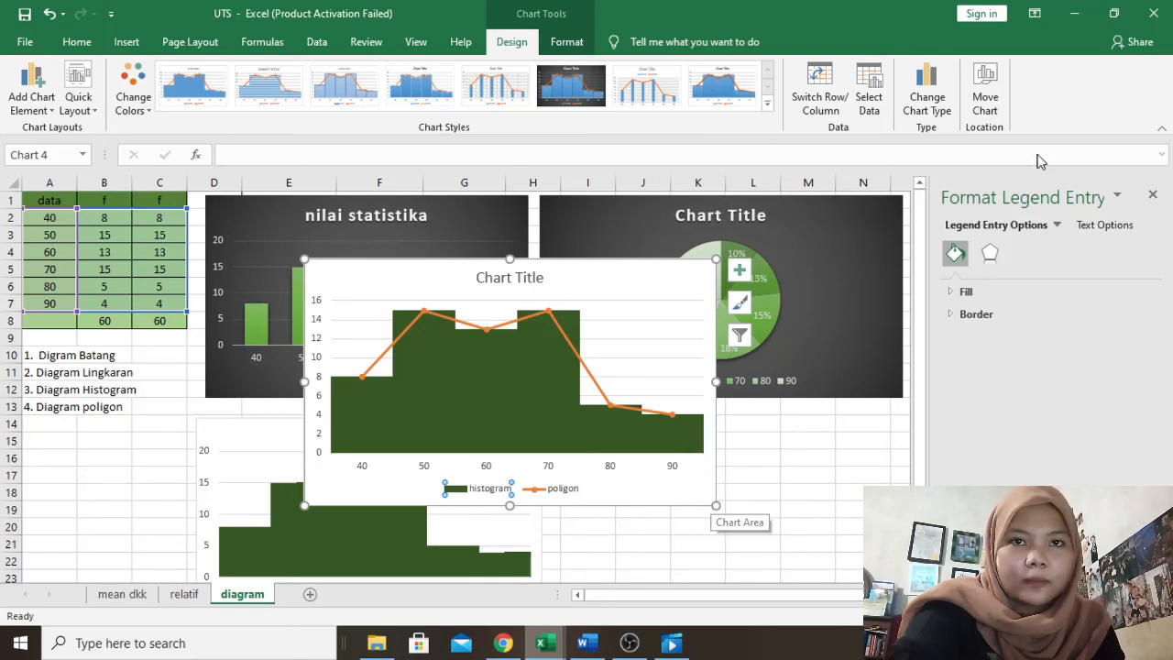
click(1153, 195)
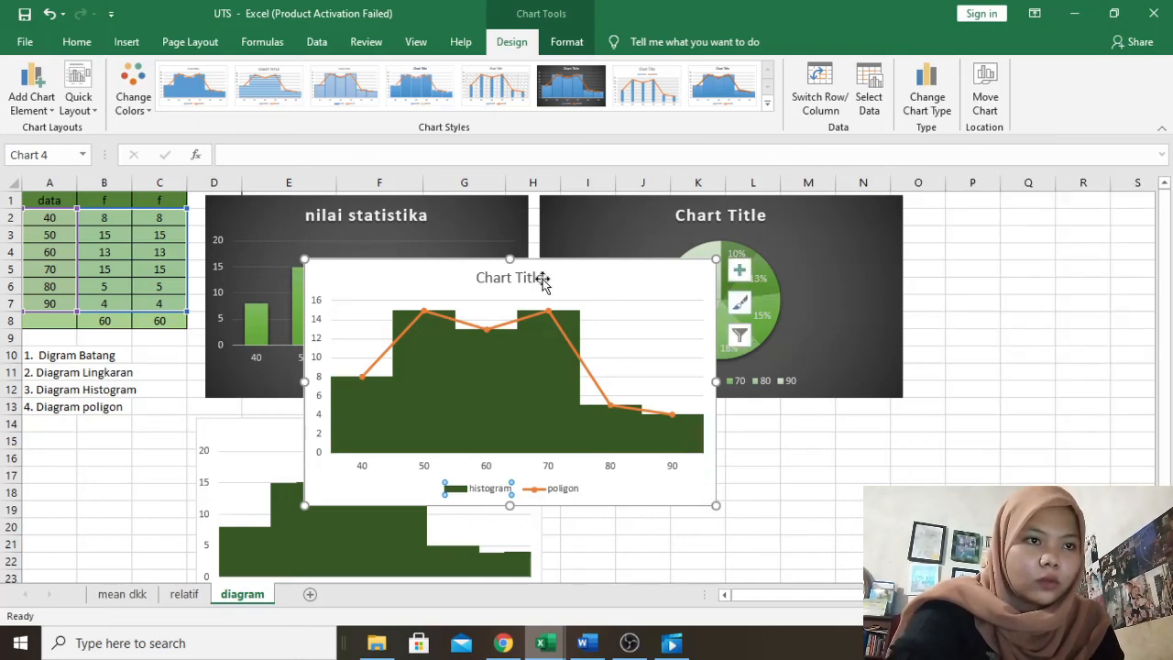
Replace the combination chart's title with Nilai Statistika.
double_click(544, 278)
click(539, 275)
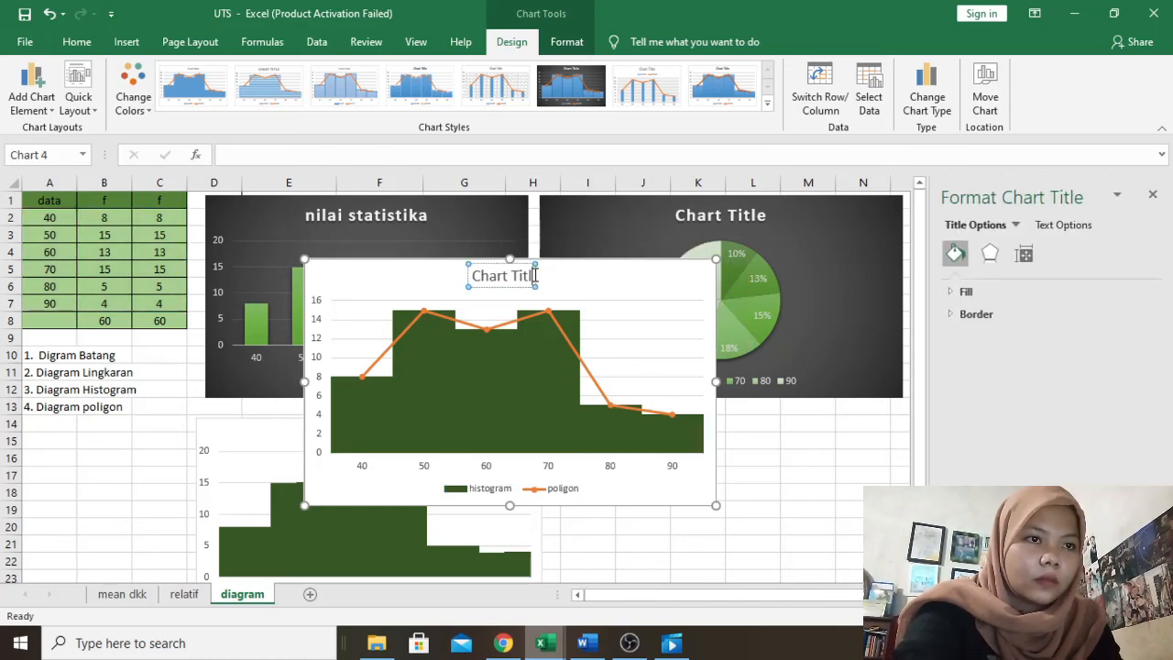
key(BackSpace)
key(BackSpace)
key(BackSpace)
key(BackSpace)
key(BackSpace)
key(BackSpace)
key(BackSpace)
key(BackSpace)
key(BackSpace)
key(BackSpace)
key(BackSpace)
text(Nai)
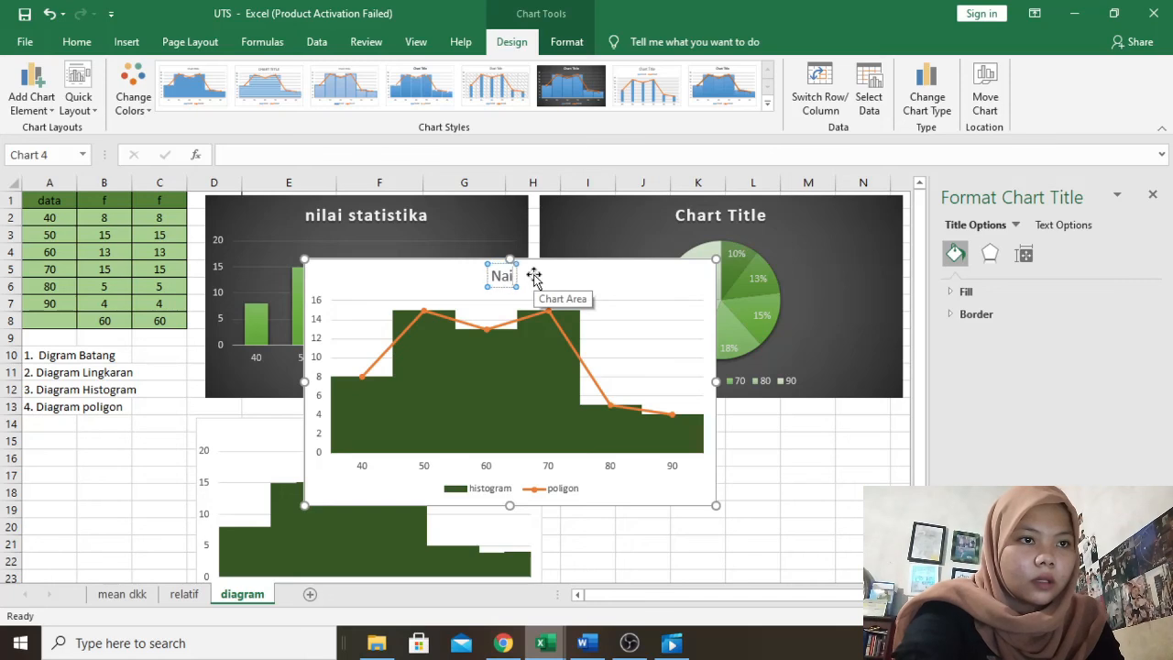
key(BackSpace)
key(BackSpace)
text(ilai)
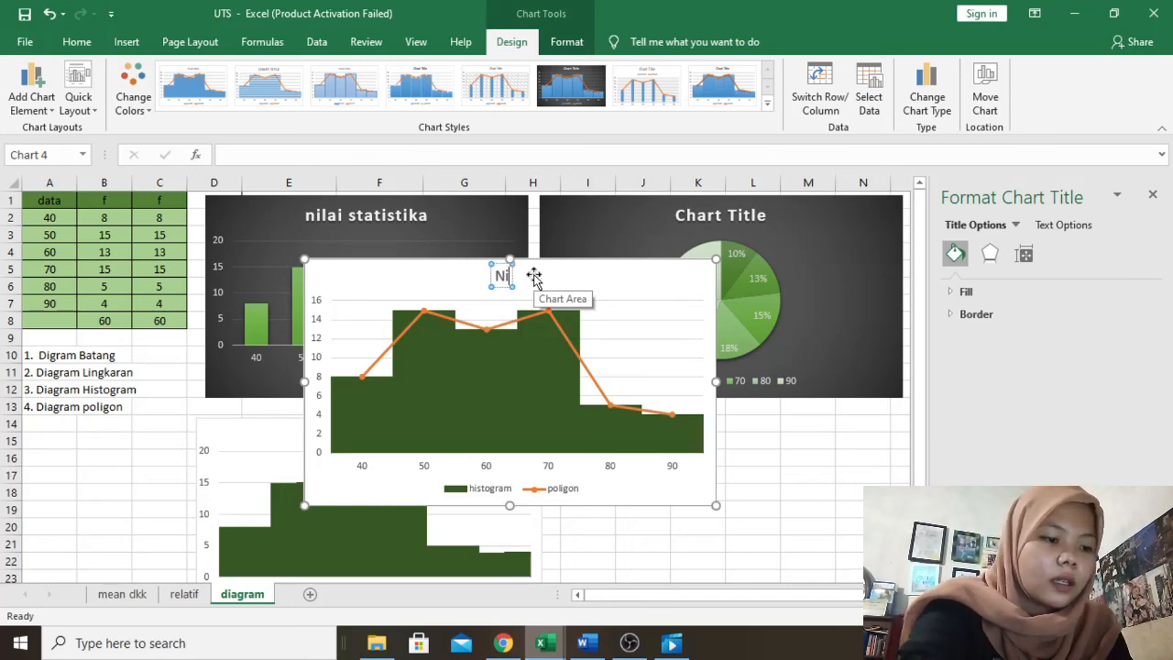
text( Statis)
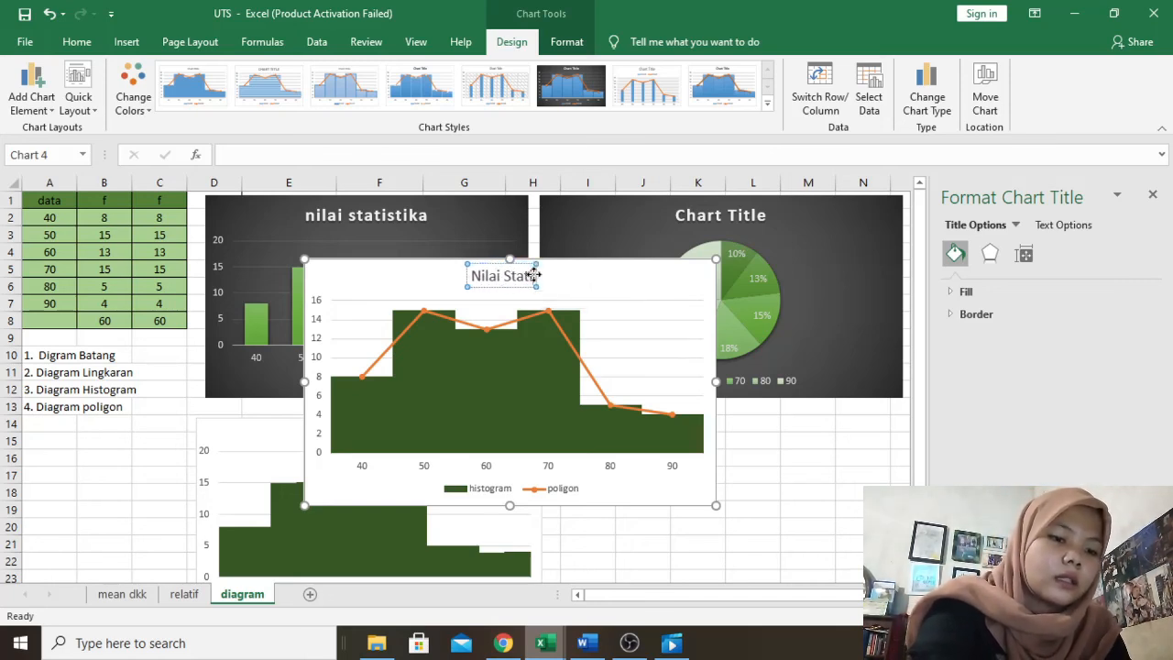
text(tika)
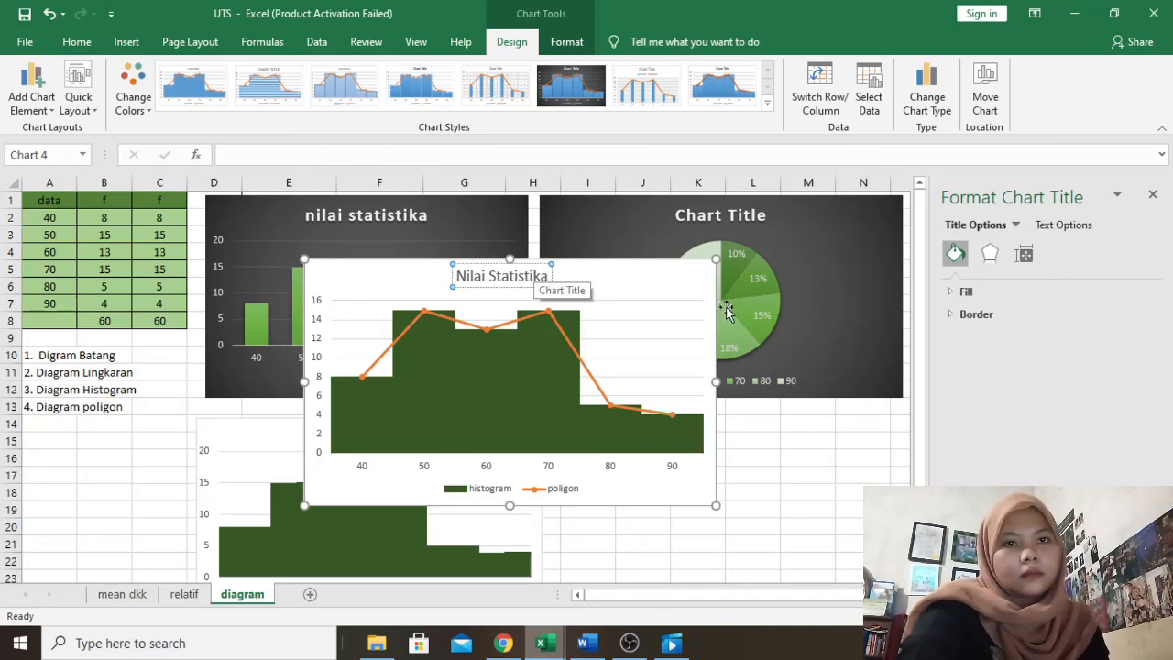
click(1151, 195)
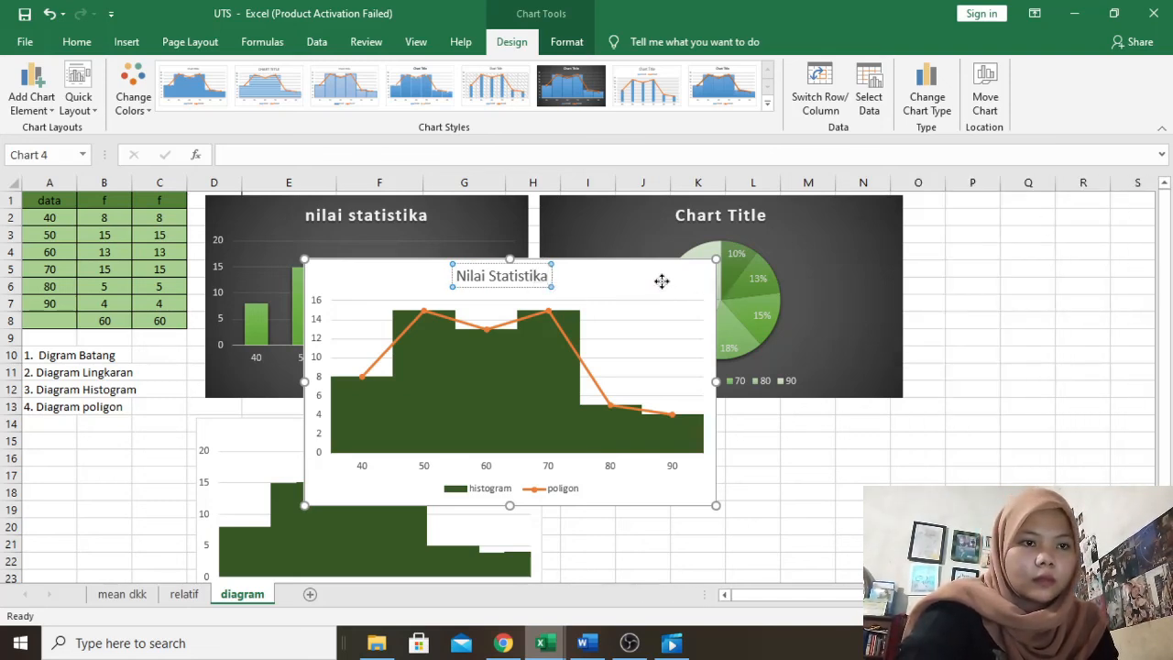
Move the combination chart below the pie chart, beside the histogram.
drag(659, 278, 920, 438)
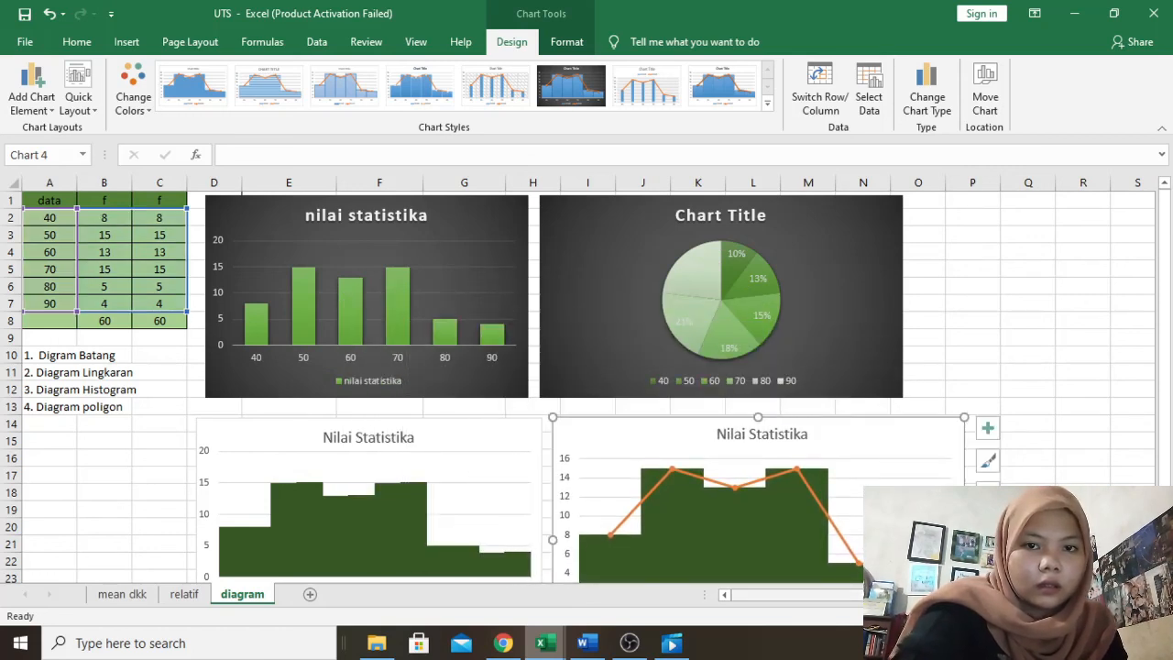
click(1149, 595)
scroll(587, 385, down, 1)
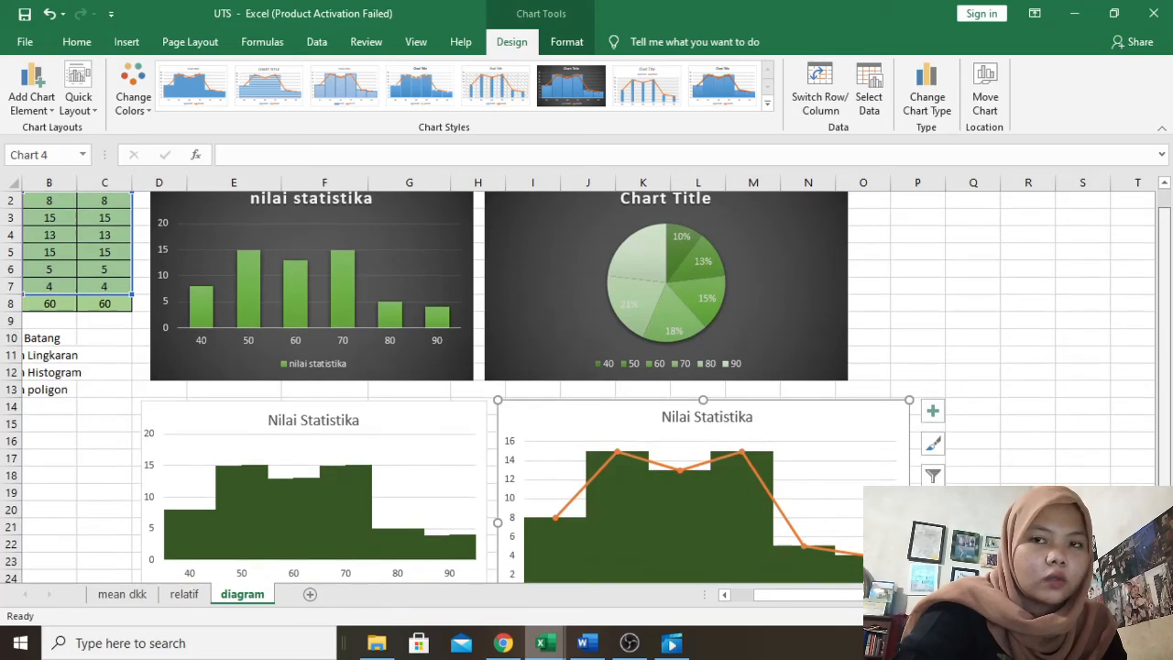